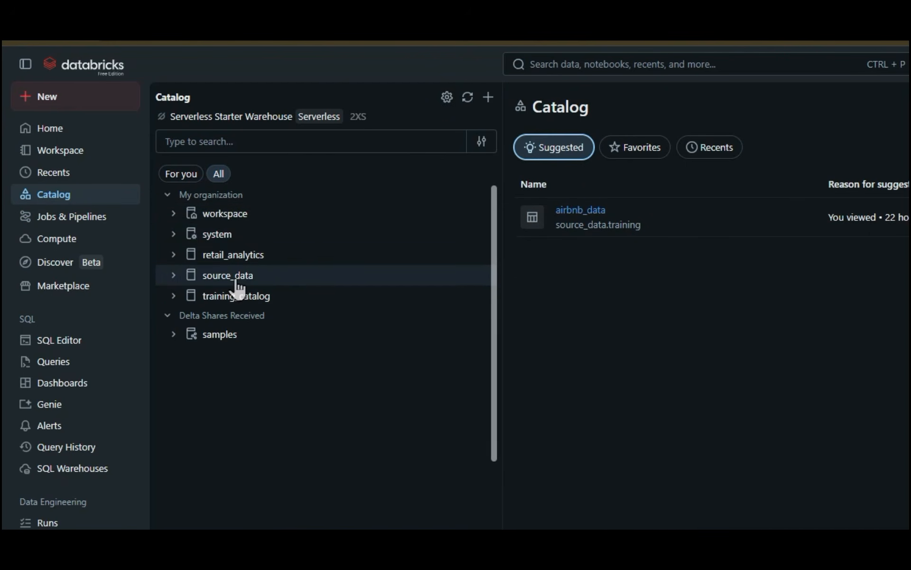
Step: Create a Standard catalog named airbnb using default storage and open the new catalog for configuration
mouse_move(247, 260)
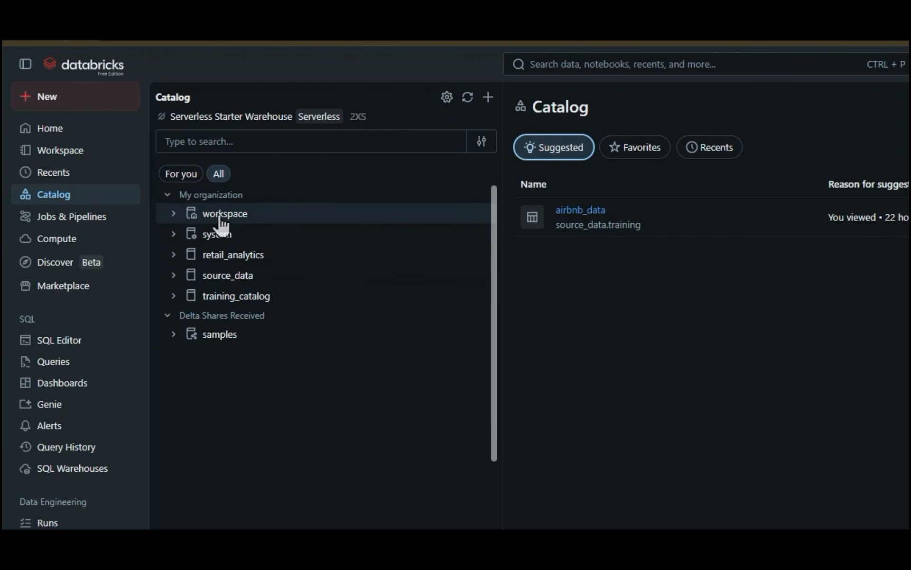
click(488, 98)
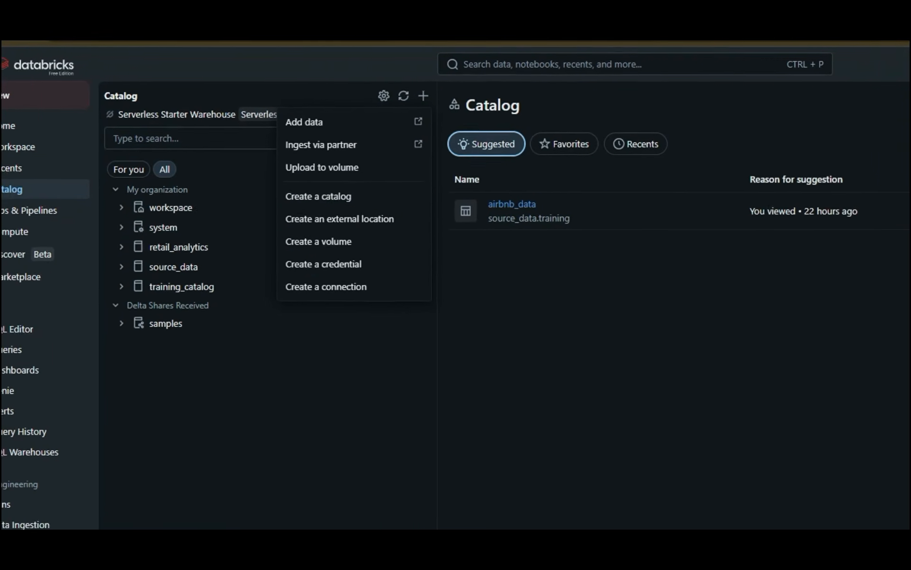
click(876, 99)
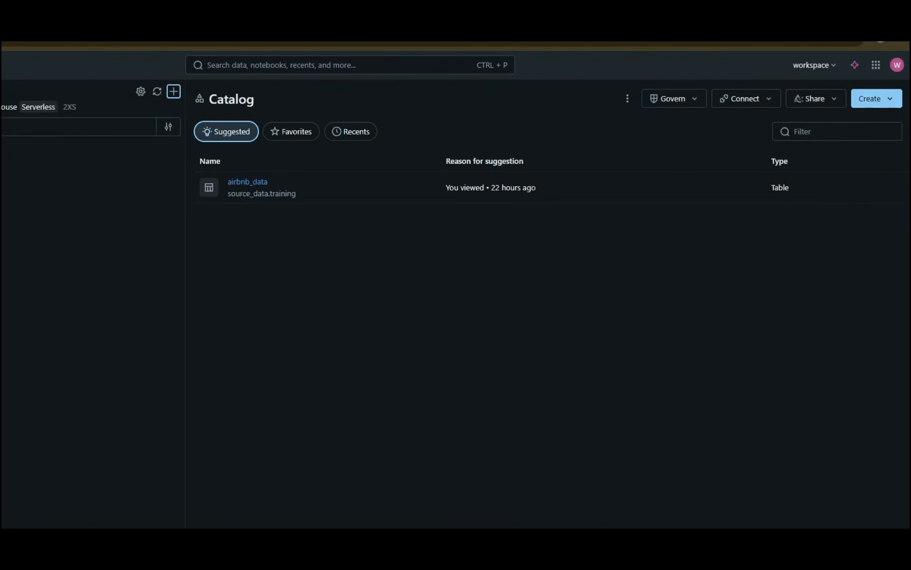
click(881, 101)
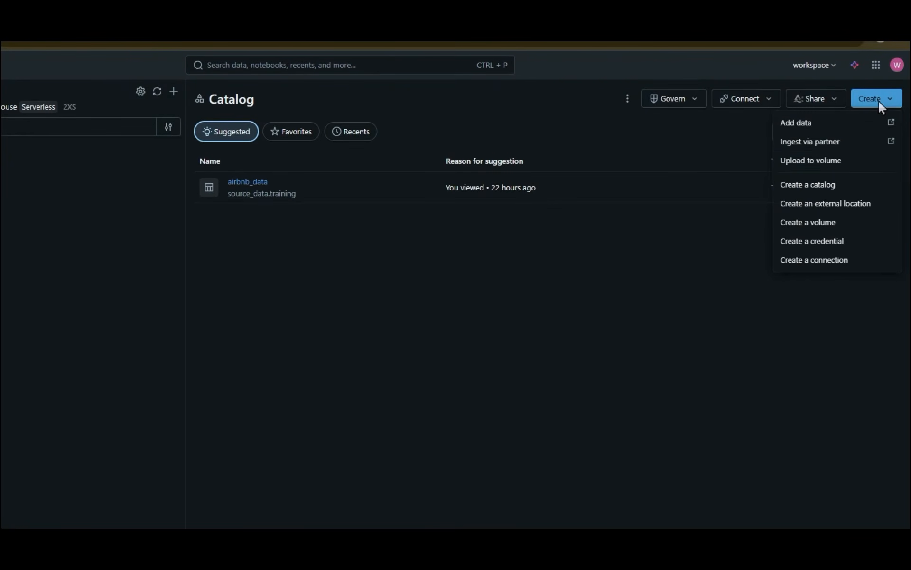
click(827, 186)
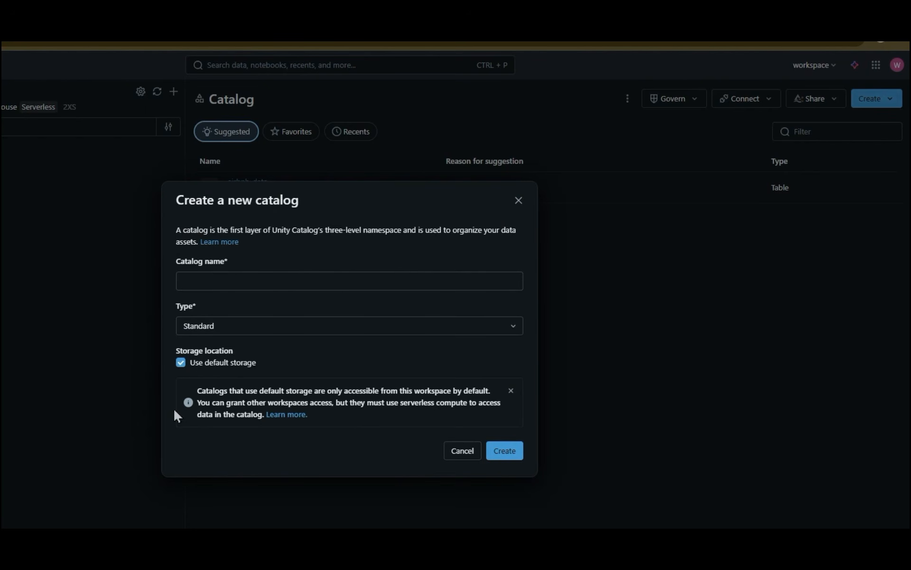
click(232, 281)
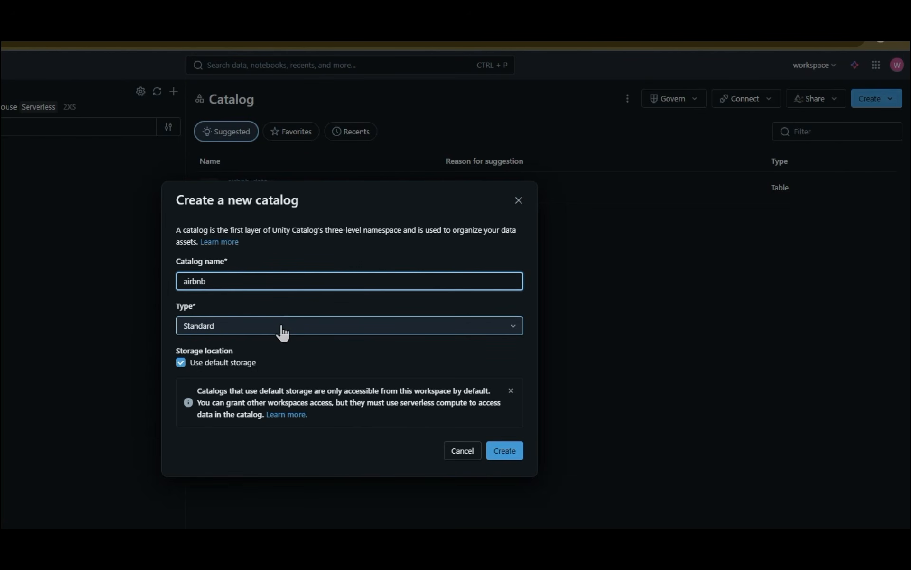
click(516, 452)
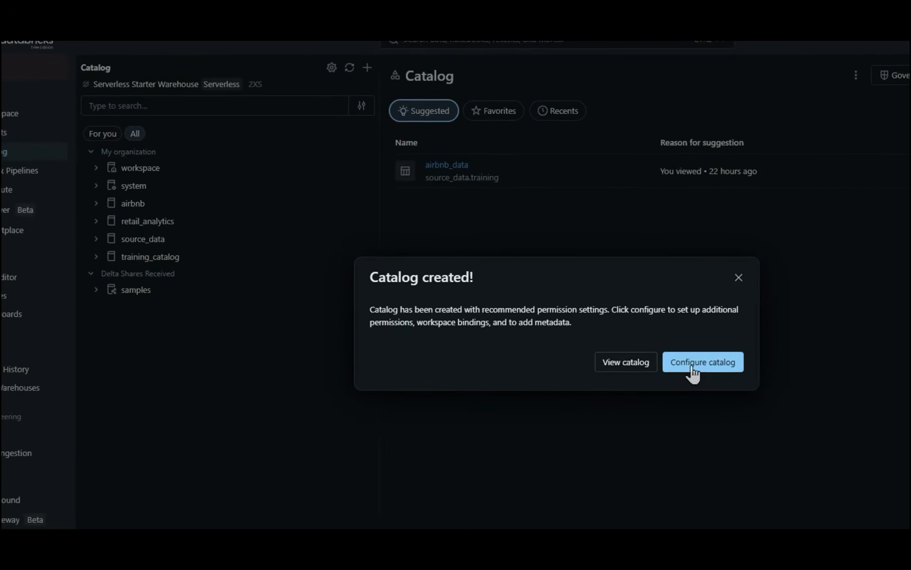
click(692, 366)
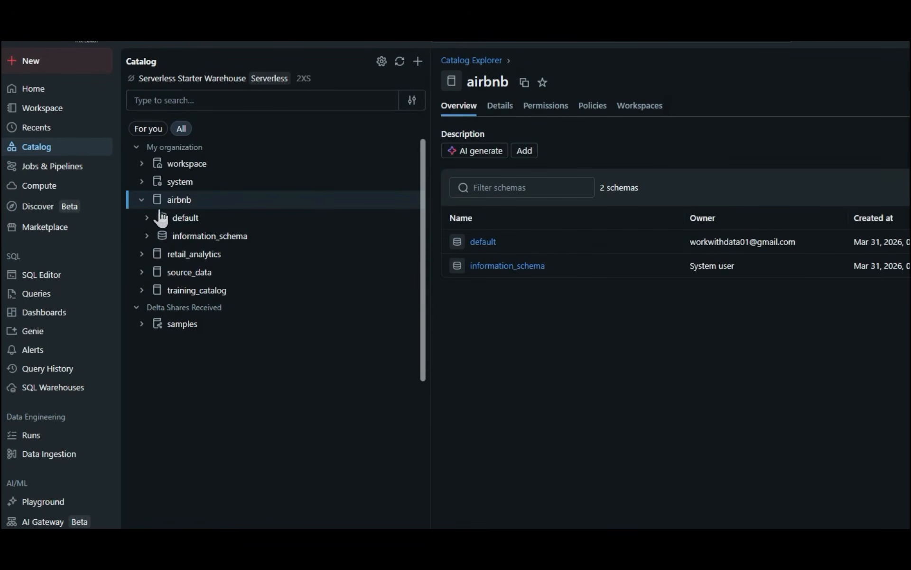
Step: Examine the contents of the default and information_schema schemas inside the airbnb catalog
mouse_move(188, 205)
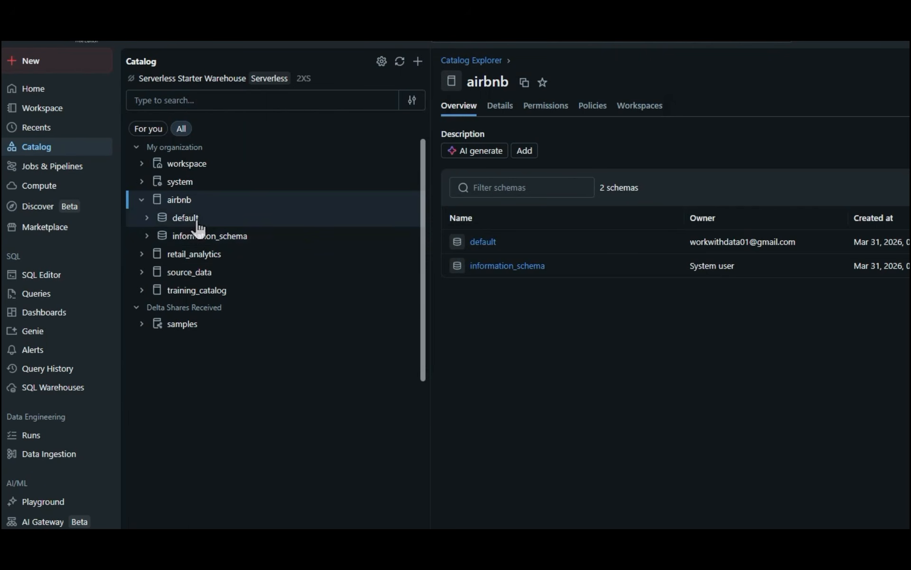
click(150, 219)
click(149, 219)
click(147, 236)
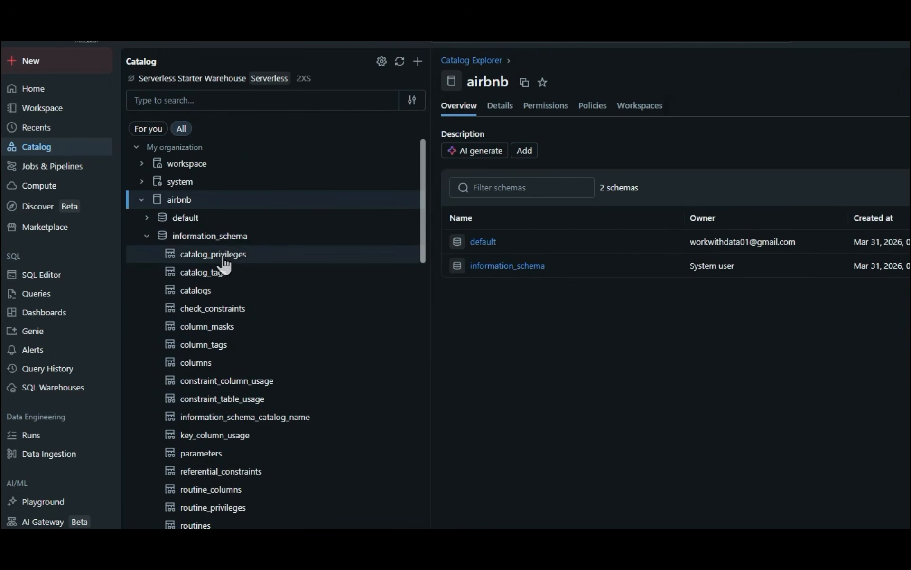
click(146, 236)
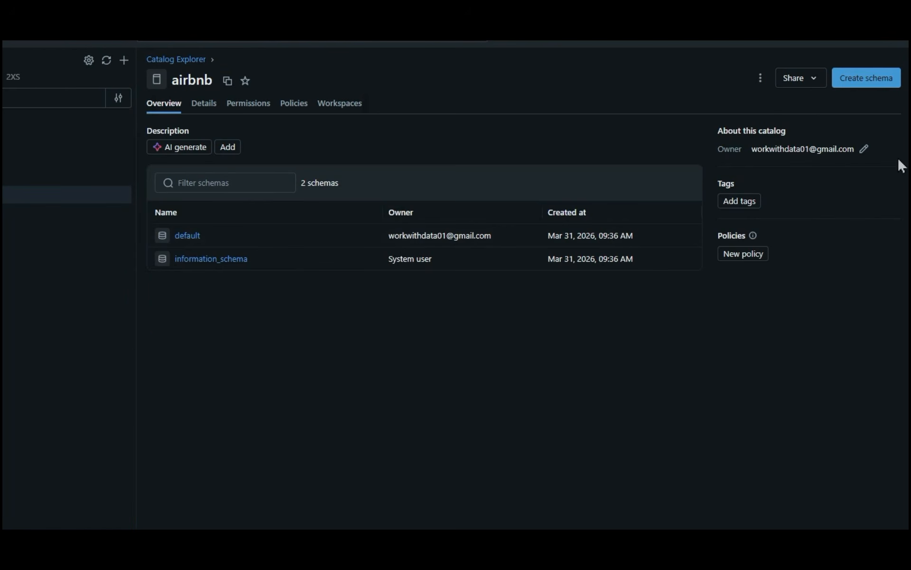
Step: Create a schema named listings in the airbnb catalog and expand it in the catalog tree
click(845, 86)
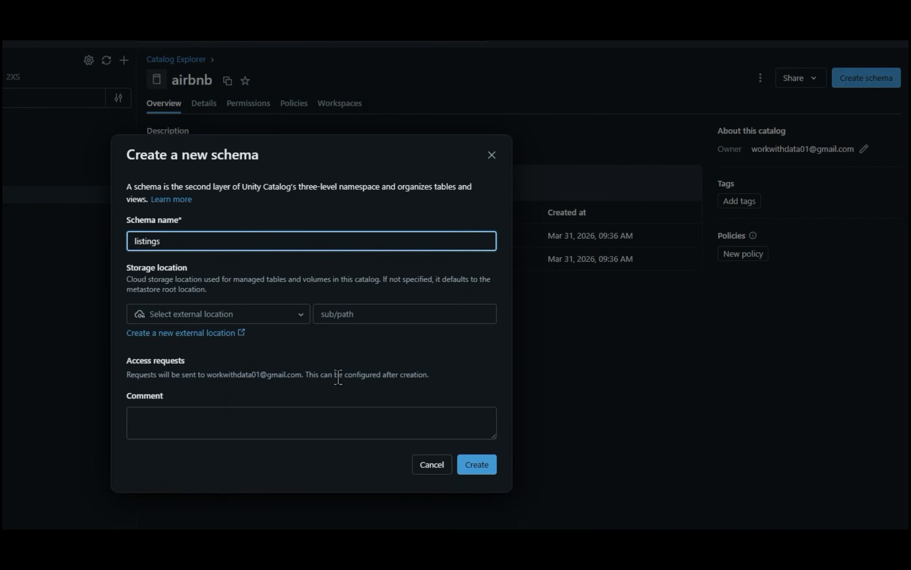
click(479, 465)
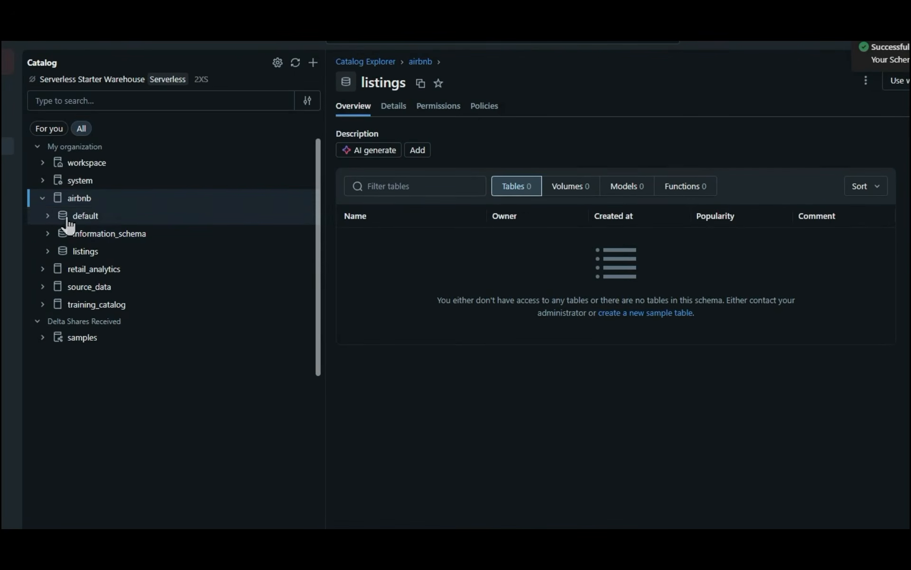
click(43, 198)
click(43, 200)
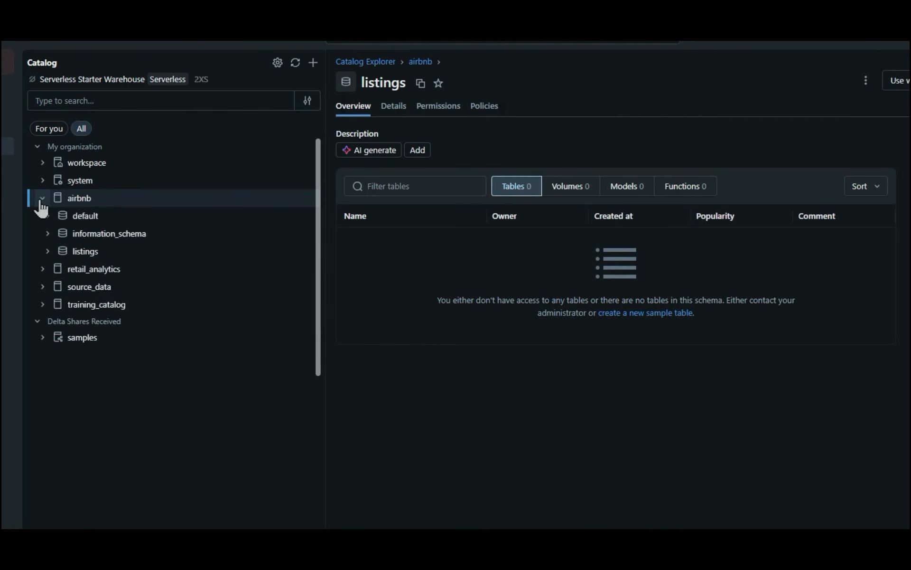
click(78, 259)
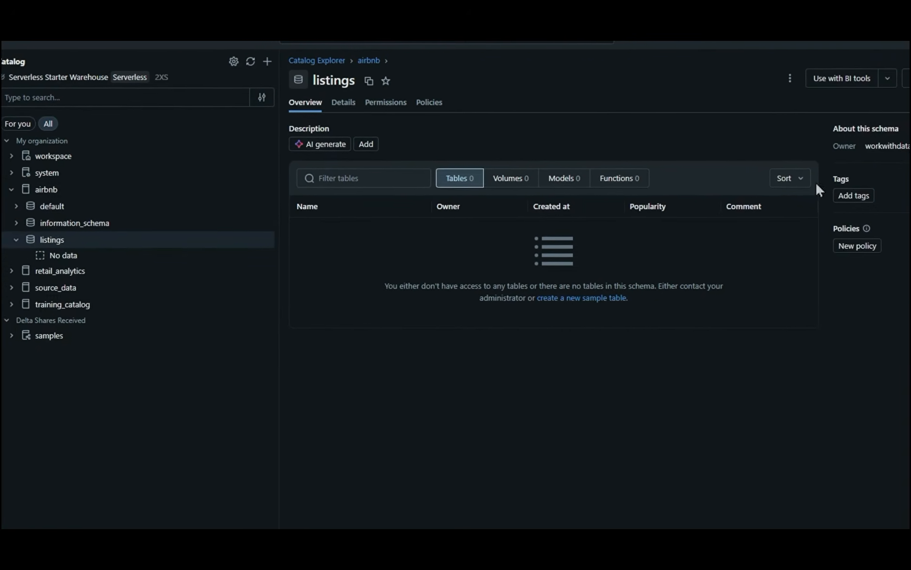
Step: Start a new table in the listings schema by uploading the Airbnb Data file from the Dataset folder
click(882, 76)
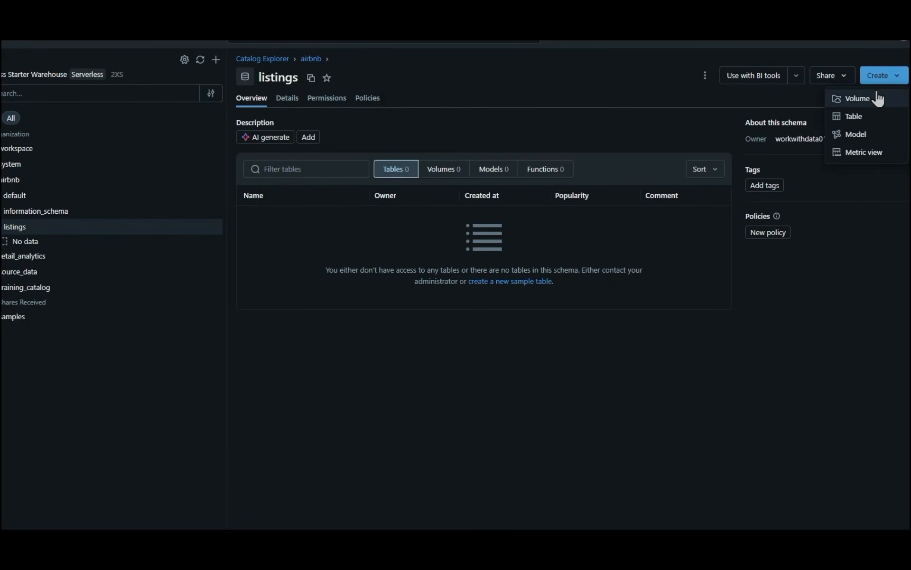
click(865, 116)
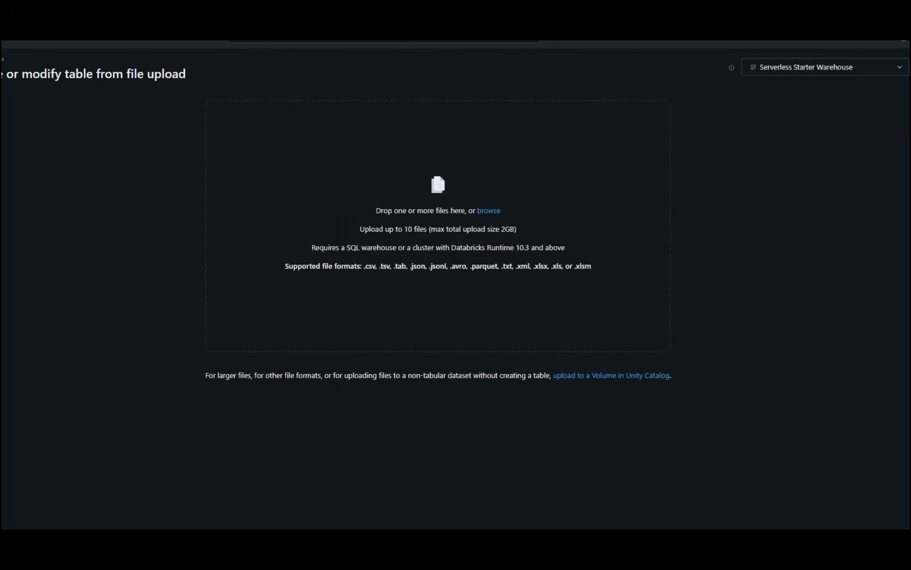
drag(3, 264, 181, 231)
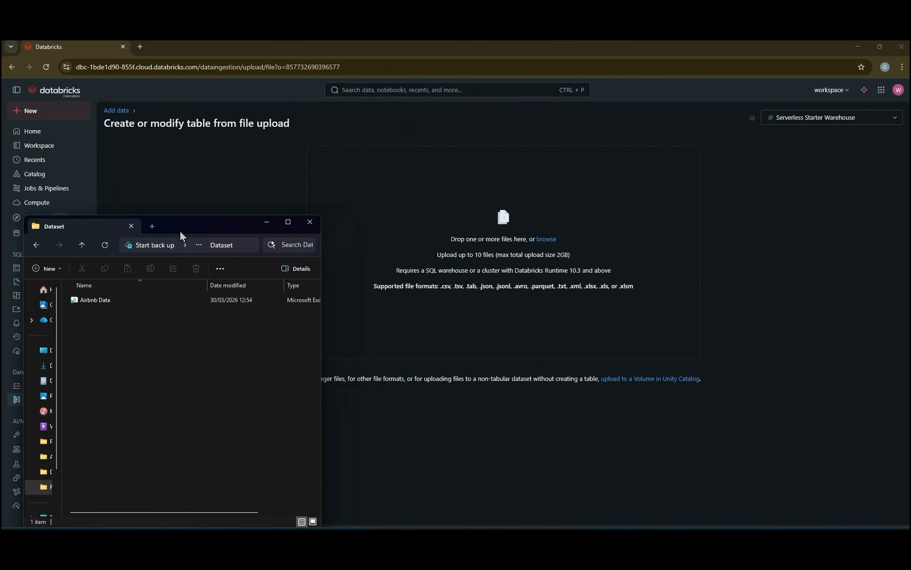
click(124, 300)
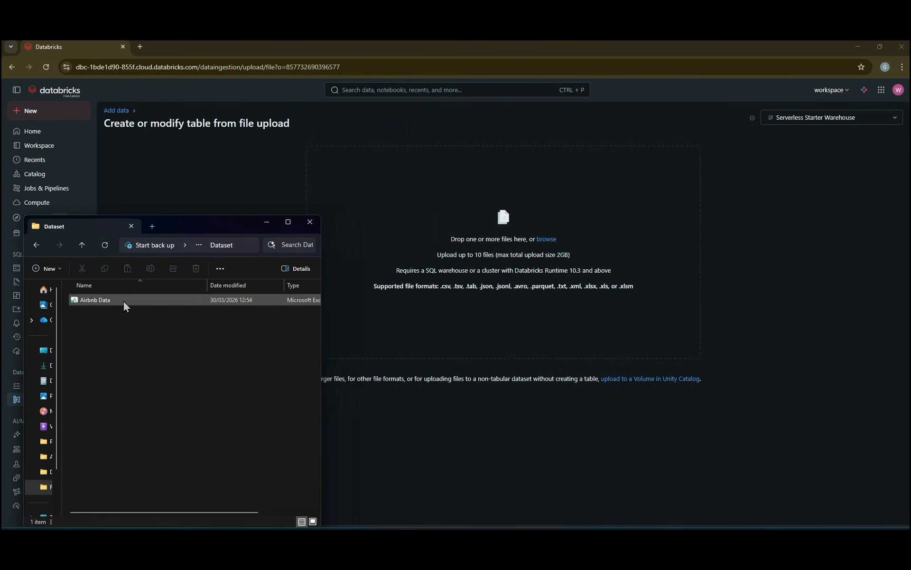
drag(94, 298, 490, 224)
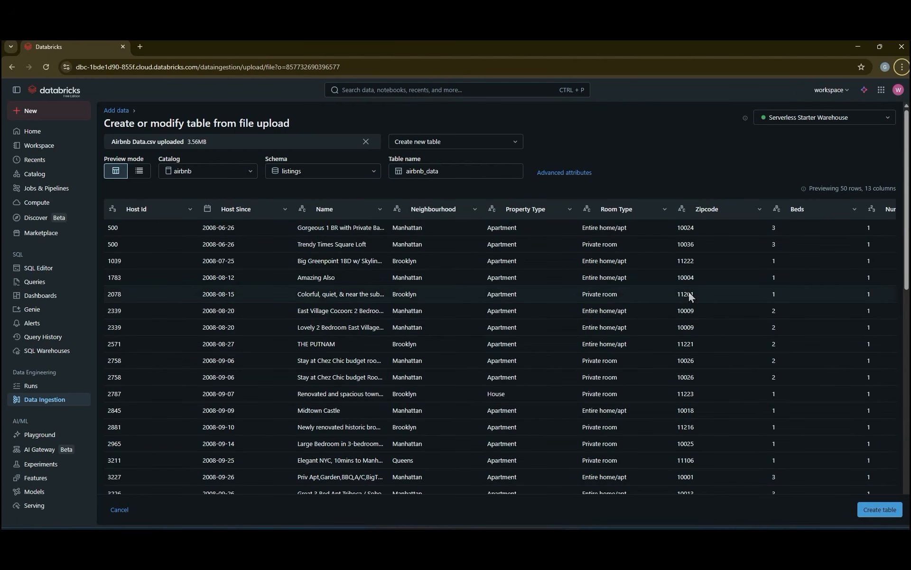
Step: Review the rows and columns in the preview of the uploaded Airbnb data
scroll(298, 386, down, 3)
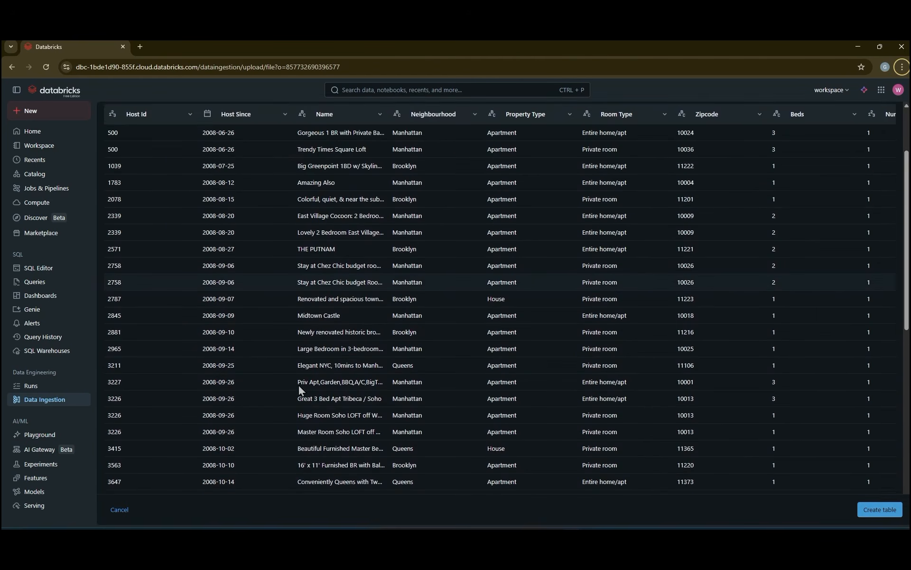
scroll(298, 386, up, 3)
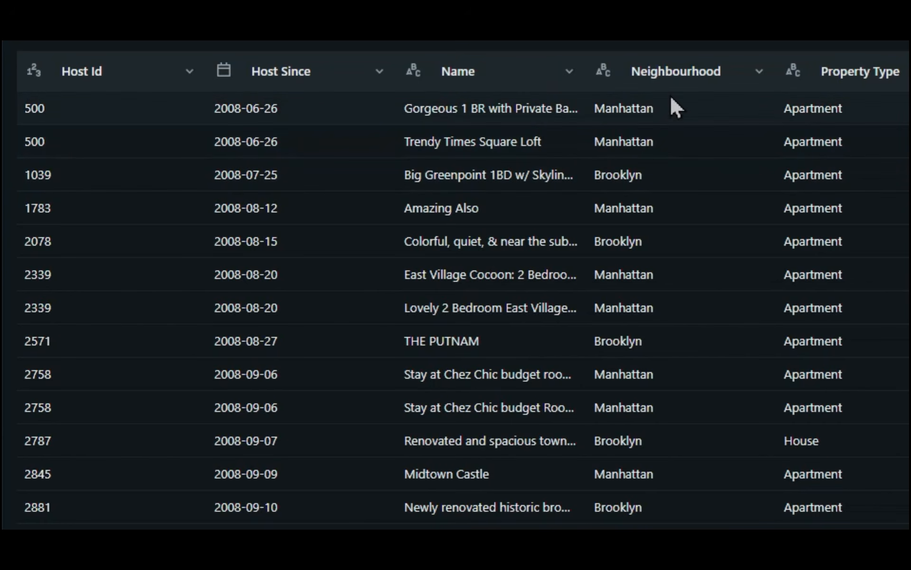
scroll(836, 102, right, 10)
scroll(451, 107, right, 7)
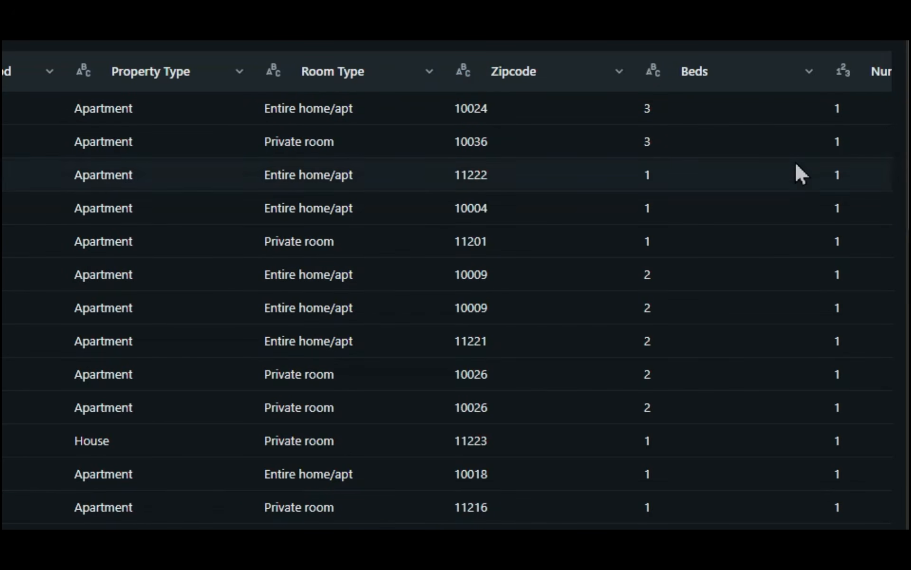
scroll(448, 296, right, 3)
scroll(448, 297, right, 3)
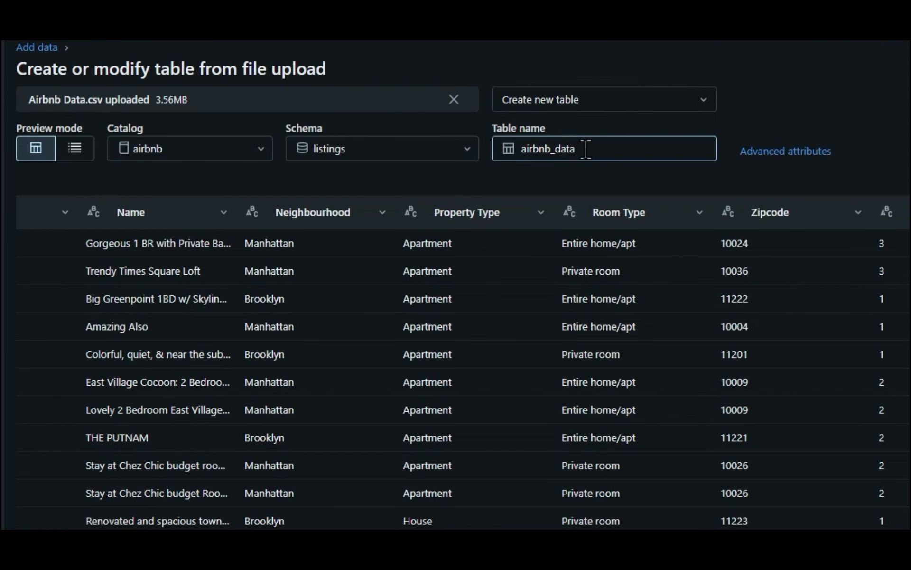
Step: Create the table under the name nyc in airbnb.listings and accept its AI-suggested description
drag(580, 149, 515, 147)
text(nyc)
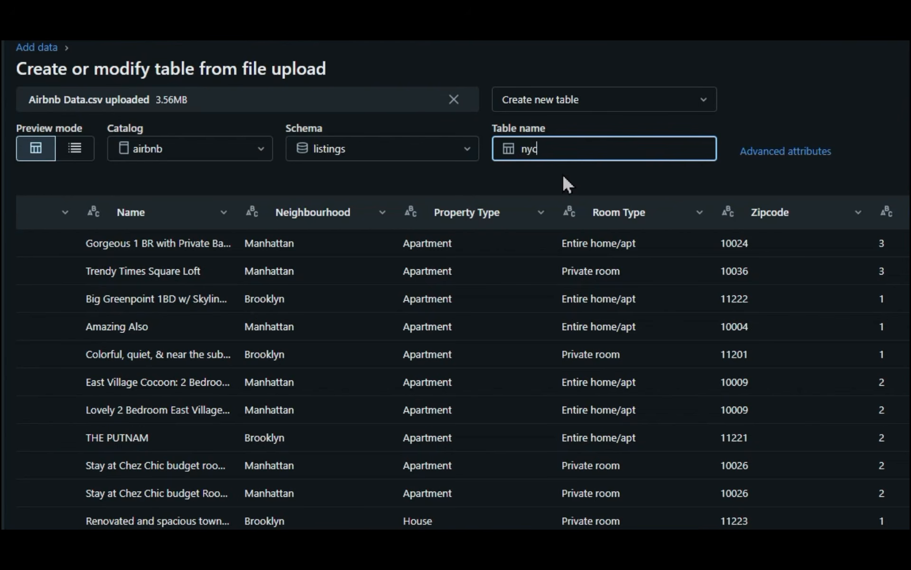
click(564, 177)
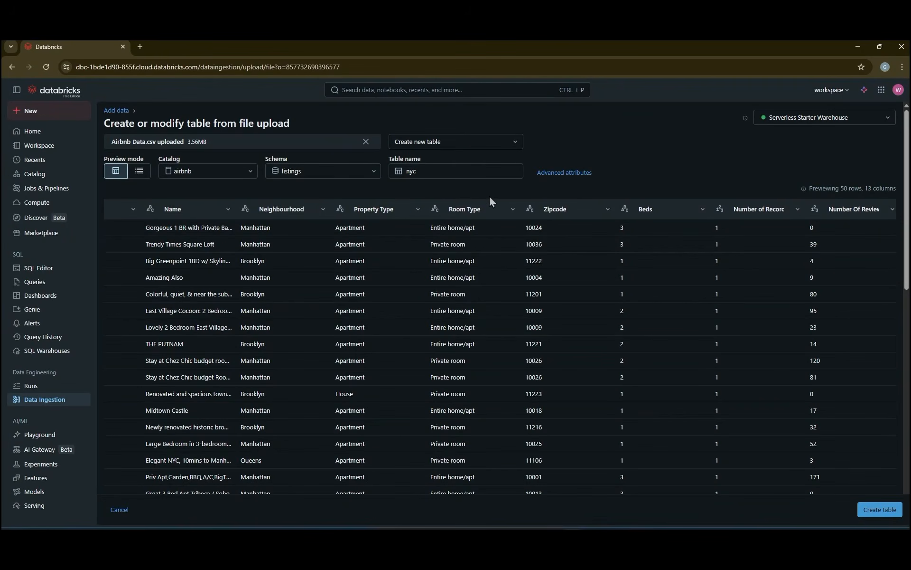
click(873, 509)
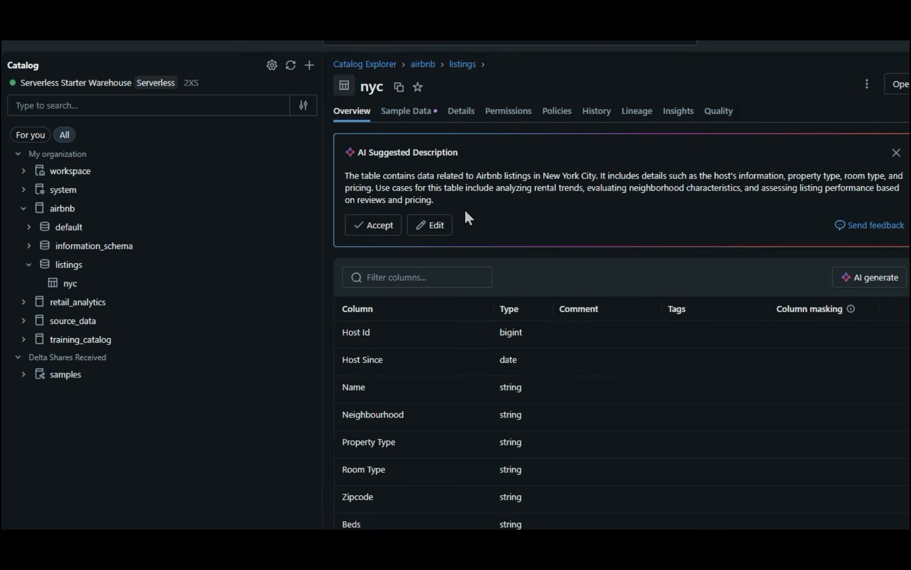
click(373, 226)
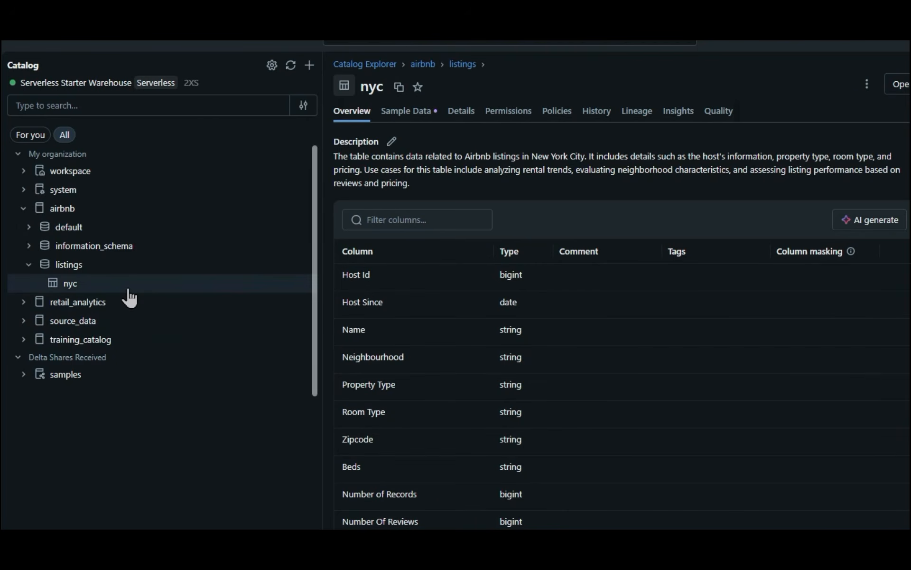
mouse_move(128, 289)
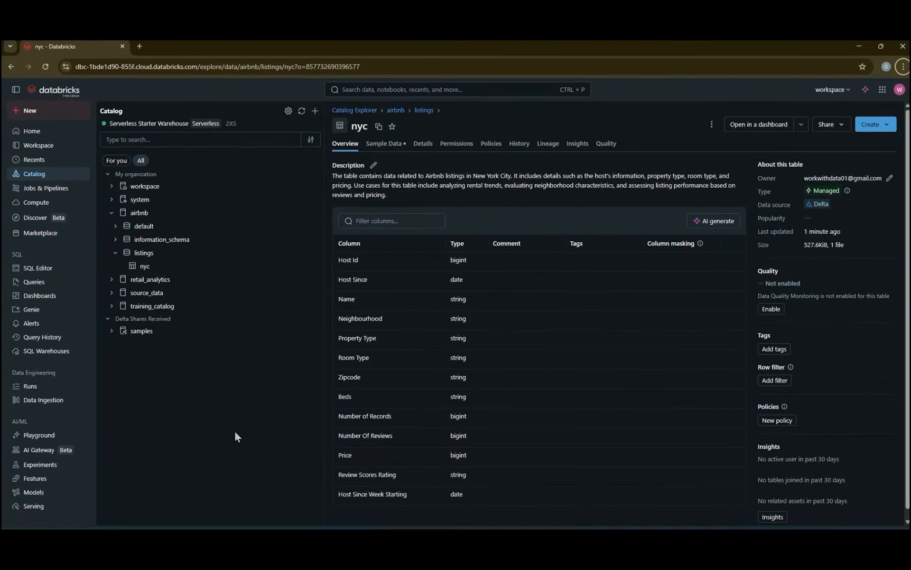
Step: Create a new notebook and set the language of its first cell to SQL
click(34, 112)
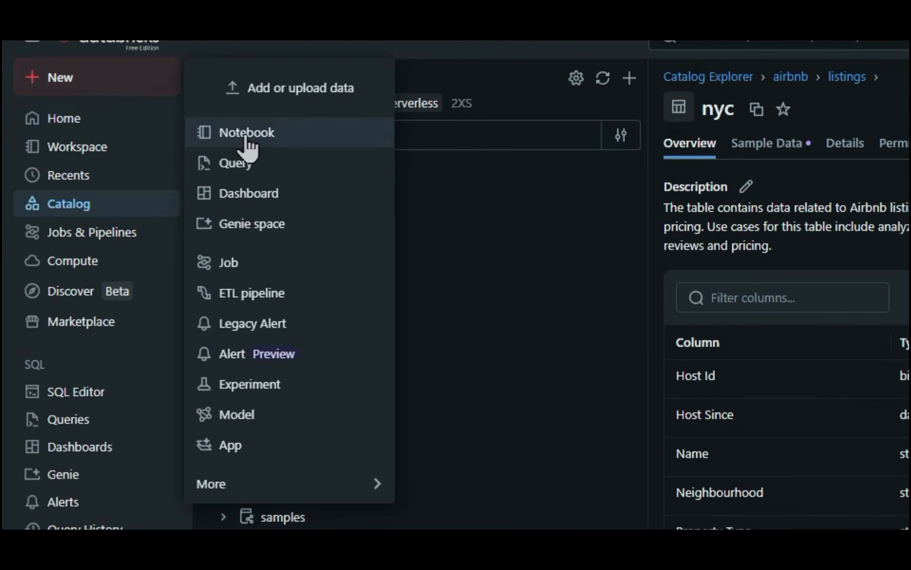
click(246, 134)
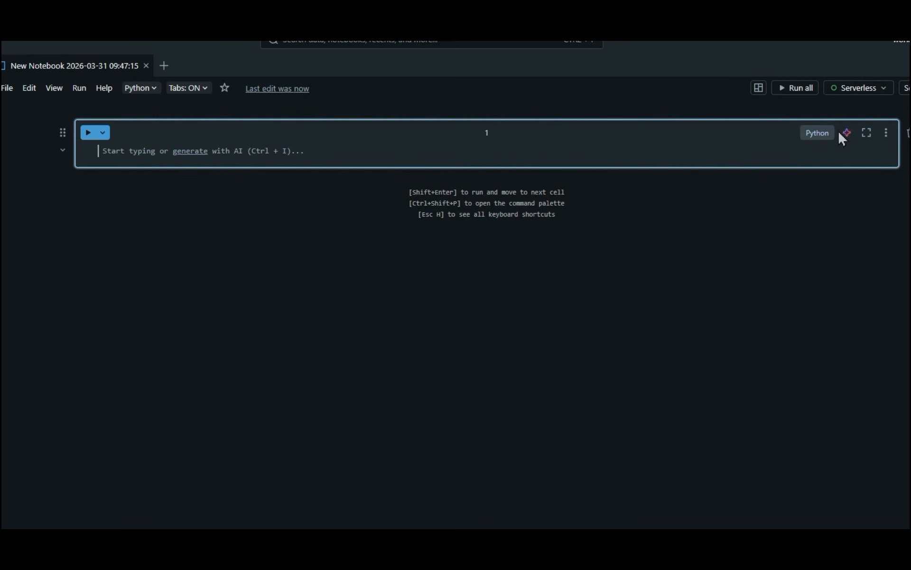
click(823, 138)
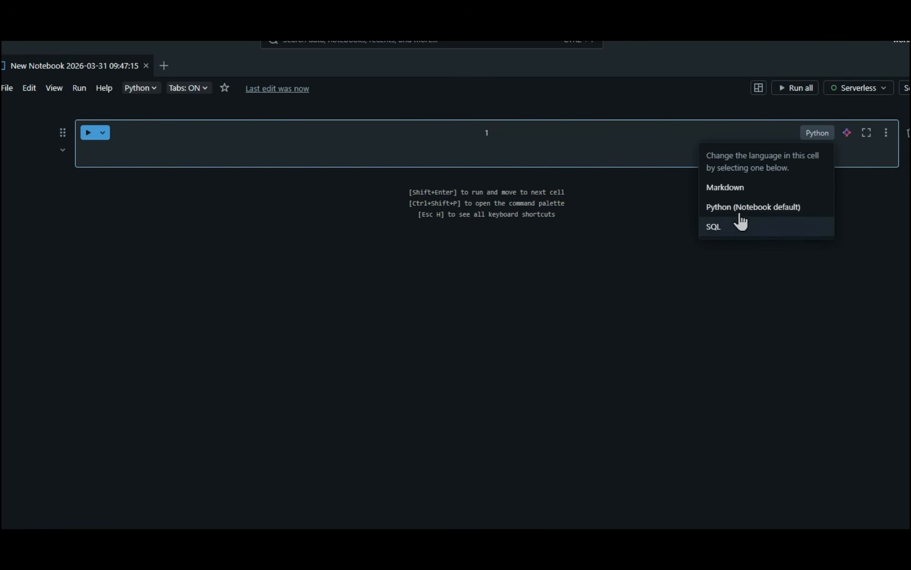
click(730, 232)
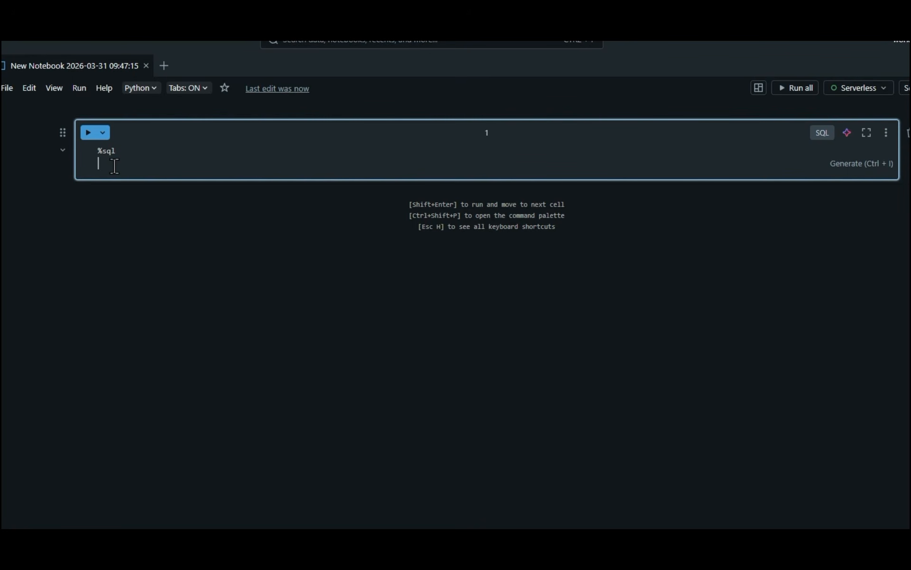
Step: Write a SQL query that selects all columns from airbnb.listings.nyc with a limit of 100 rows
text(select *)
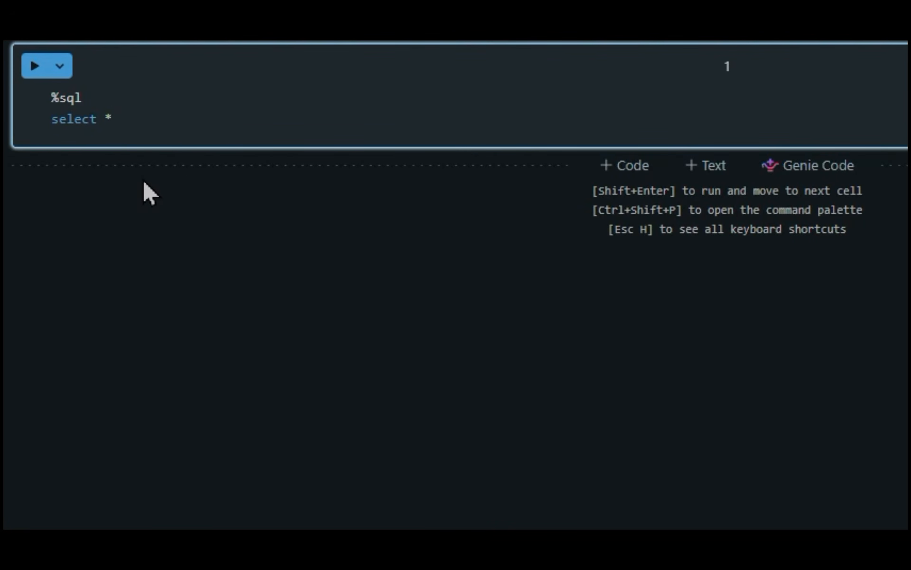
key(Return)
text(from)
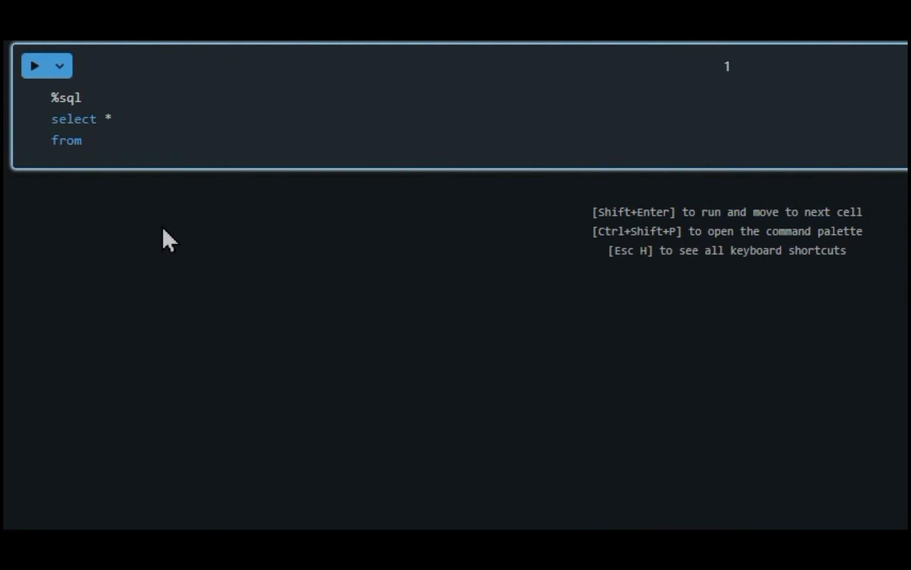
text(airbnb.listings.nyc)
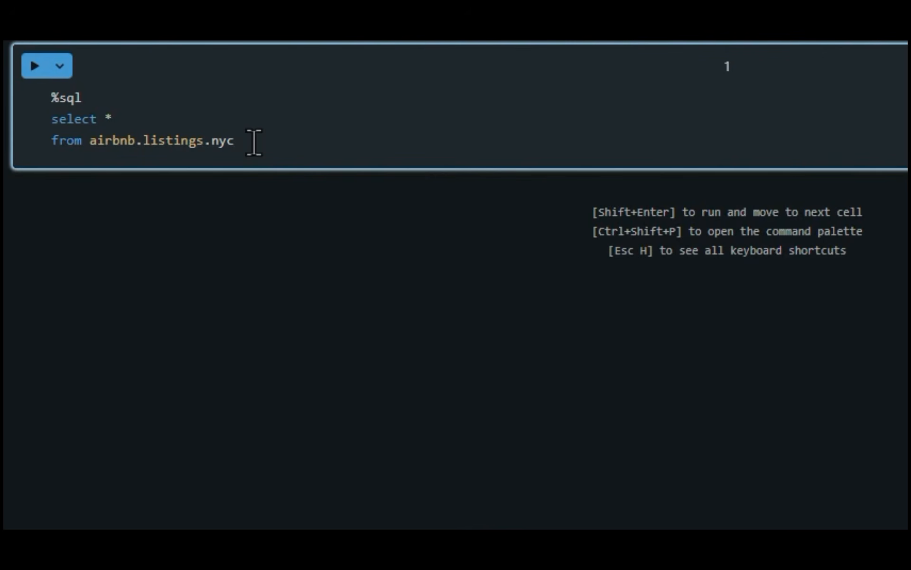
key(Return)
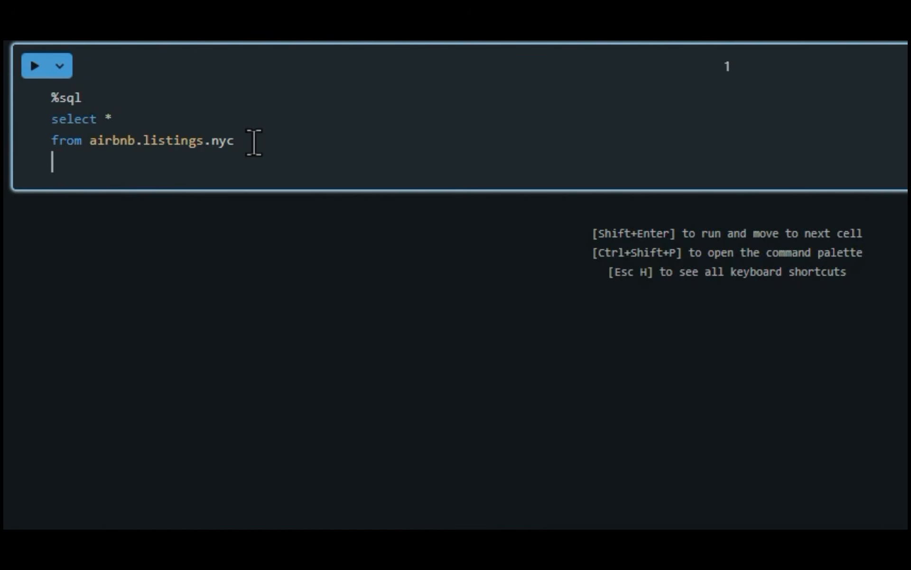
text(limit 100)
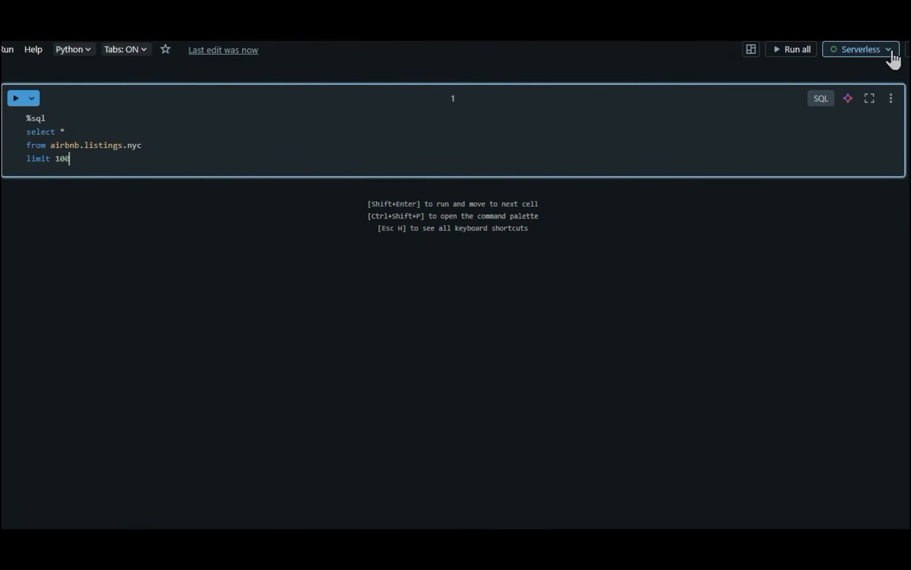
Step: Check the available compute resources, keep Serverless, and run the query cell
click(887, 53)
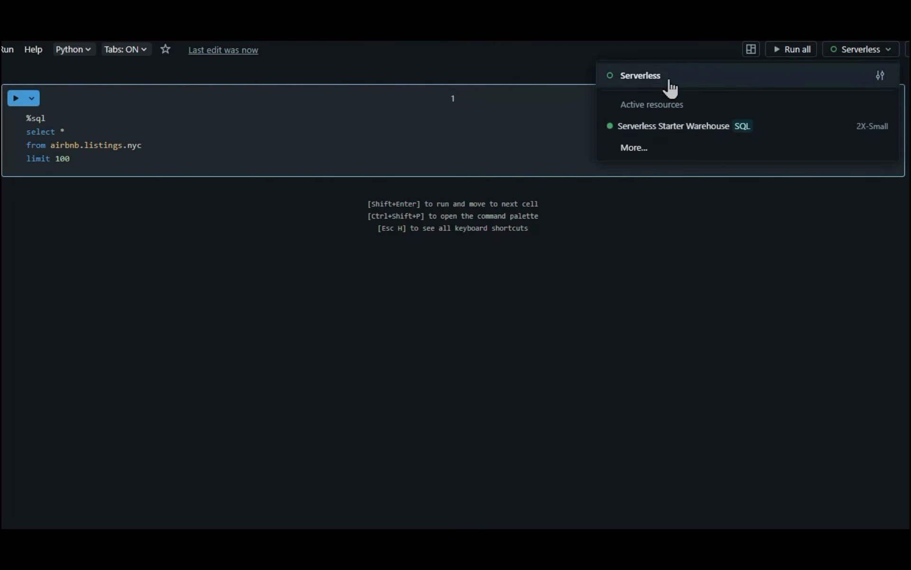
click(264, 154)
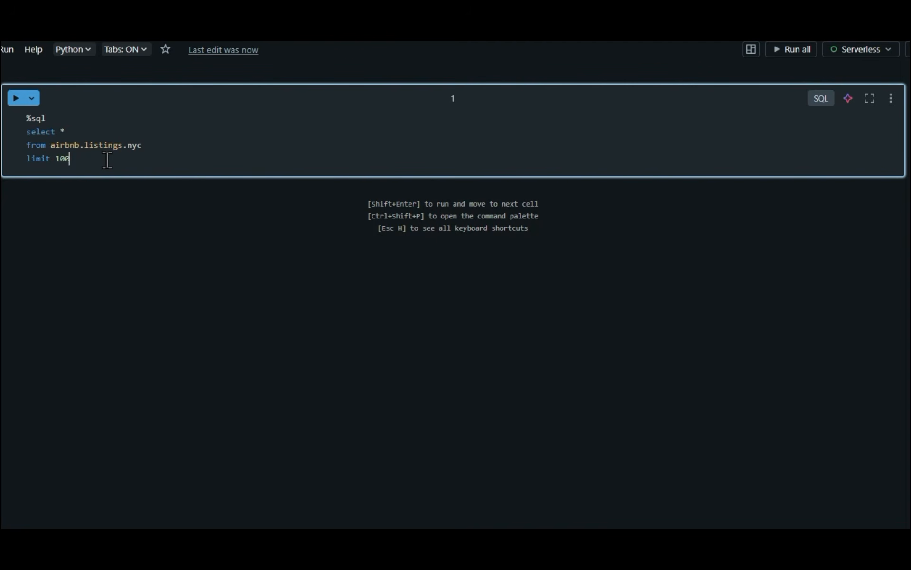
key(ctrl+Return)
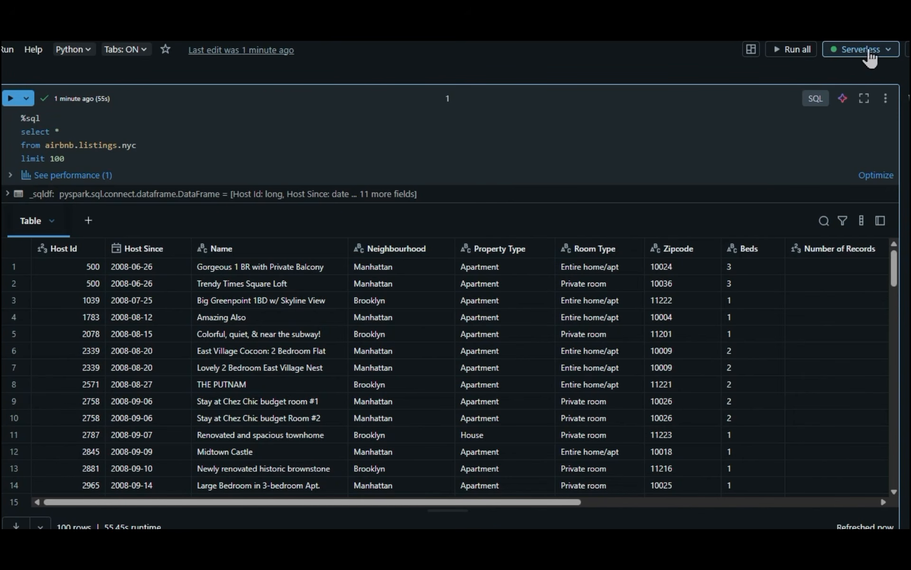
Step: Look through the returned listing rows from the first to the last and back
scroll(159, 432, down, 3)
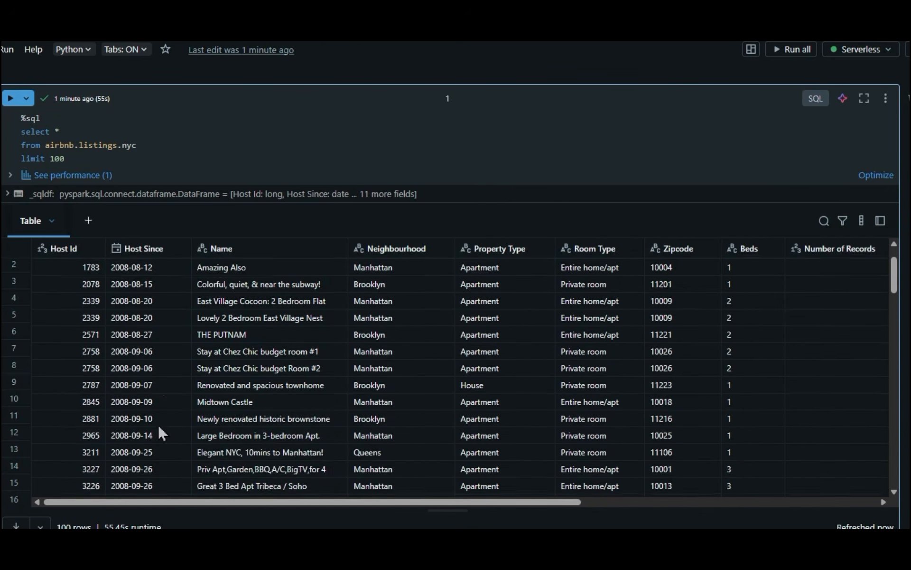
scroll(109, 475, up, 3)
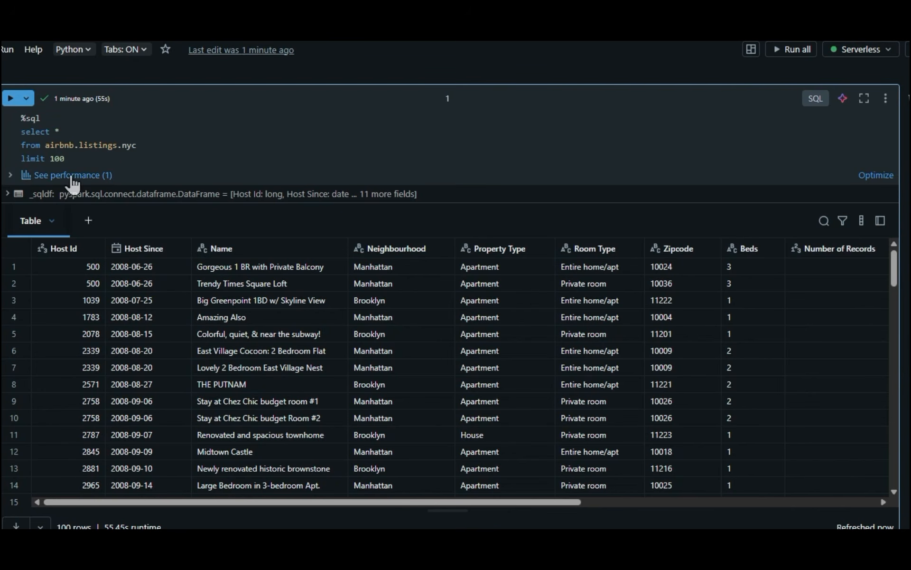
scroll(85, 409, down, 15)
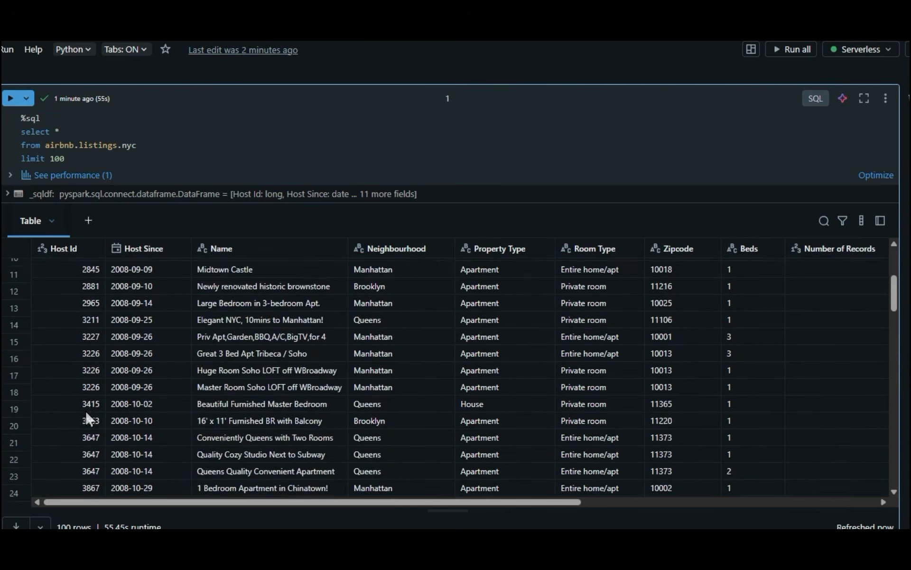
scroll(85, 409, down, 8)
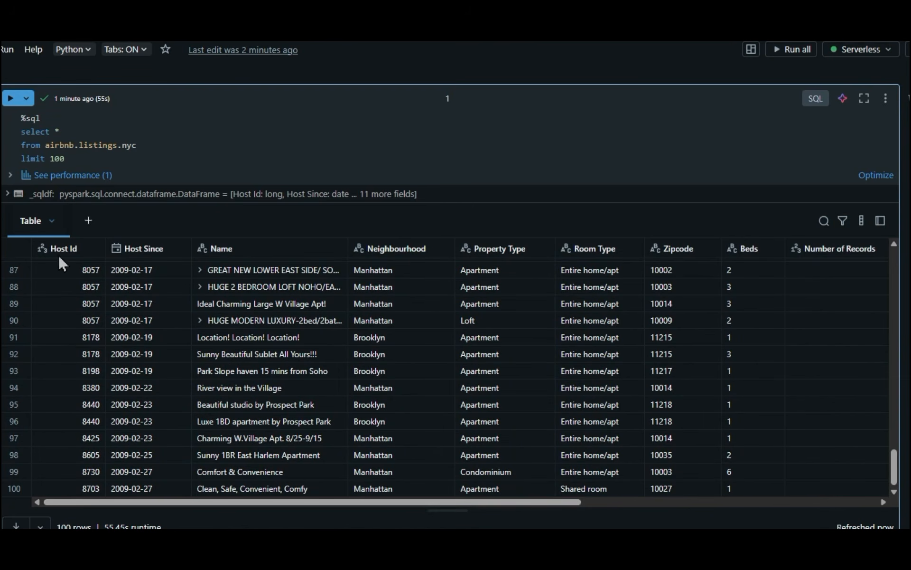
drag(119, 502, 129, 424)
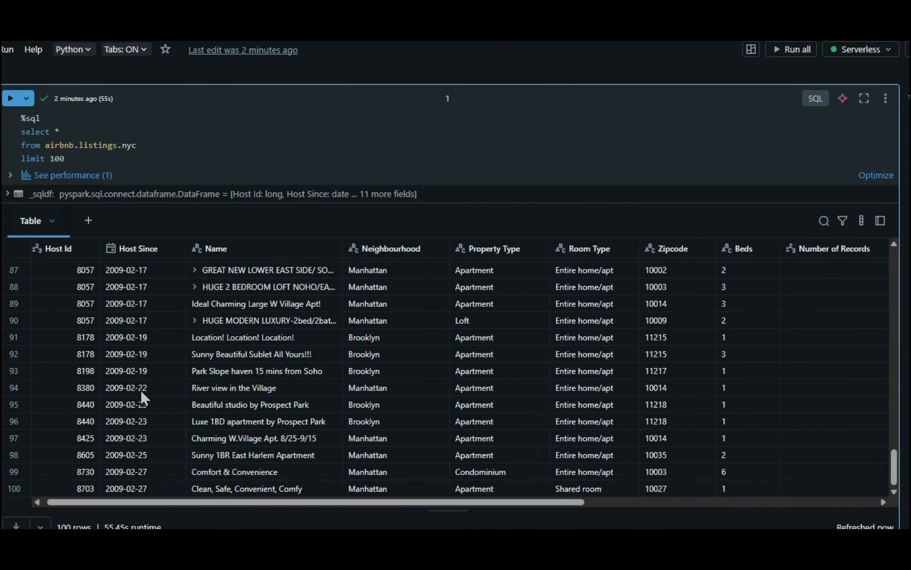
drag(125, 501, 90, 392)
scroll(89, 388, up, 10)
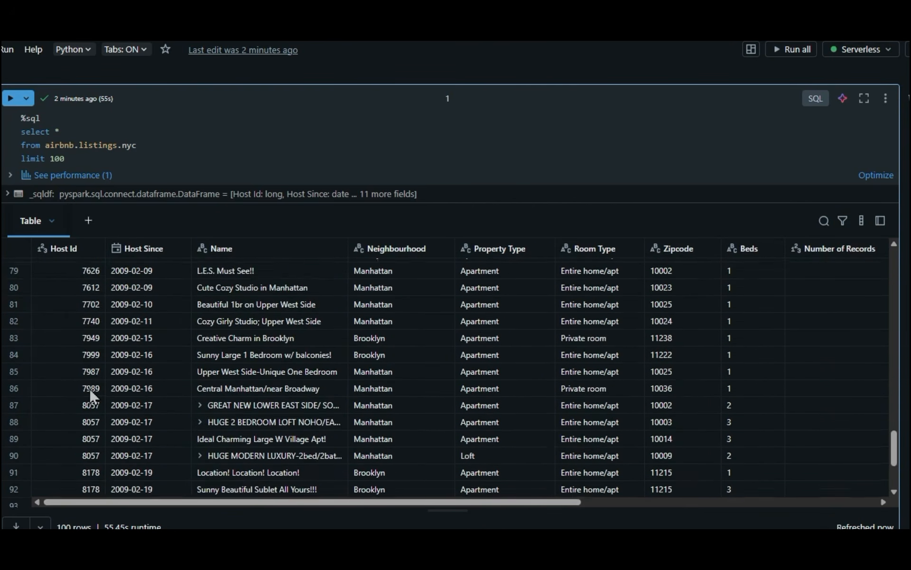
scroll(89, 388, up, 12)
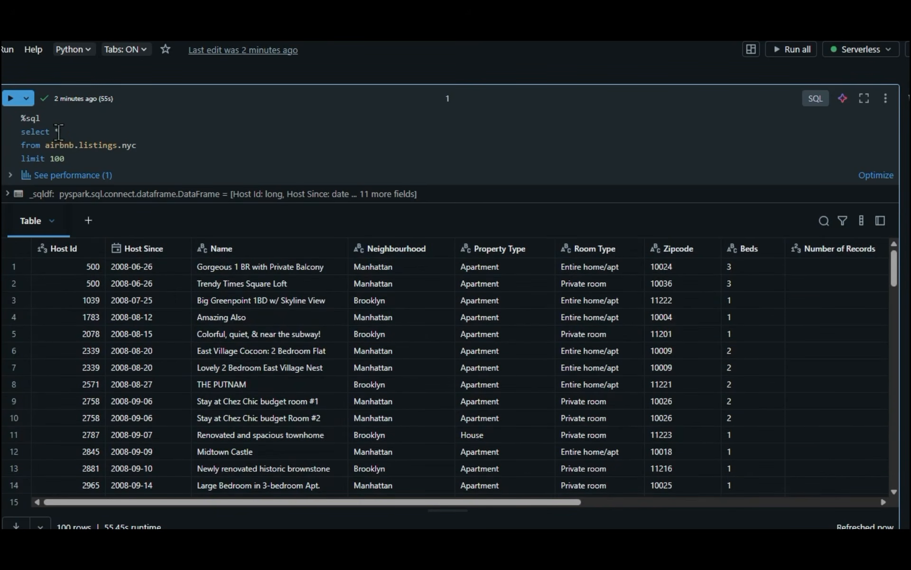
Step: Replace the asterisk in the select clause with name, Neighbourhood, price and rerun the query
drag(56, 133, 95, 136)
key(BackSpace)
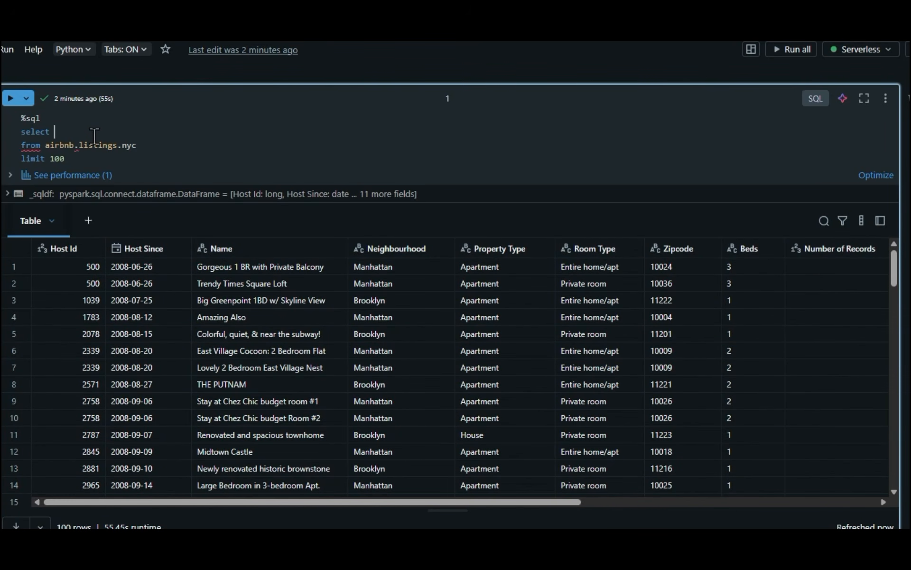
text(ame)
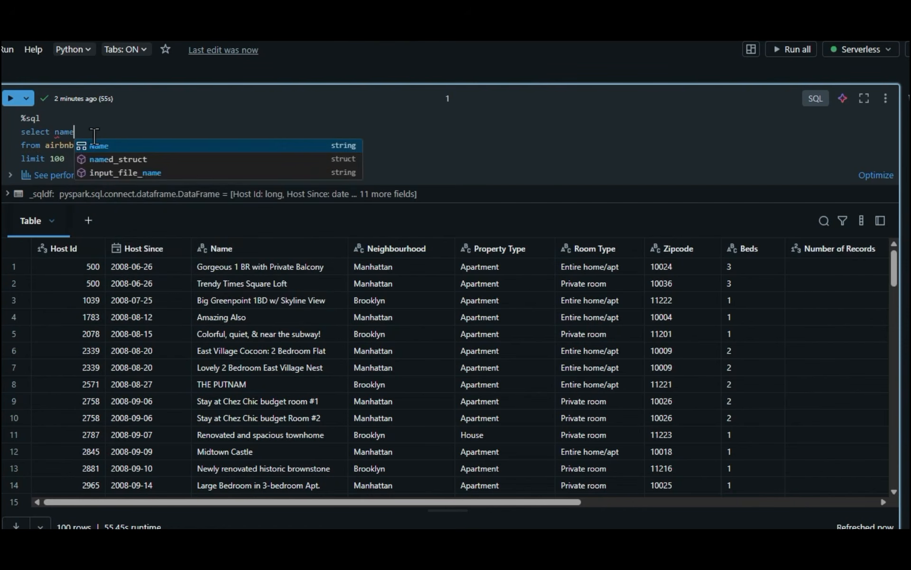
text(, neigh)
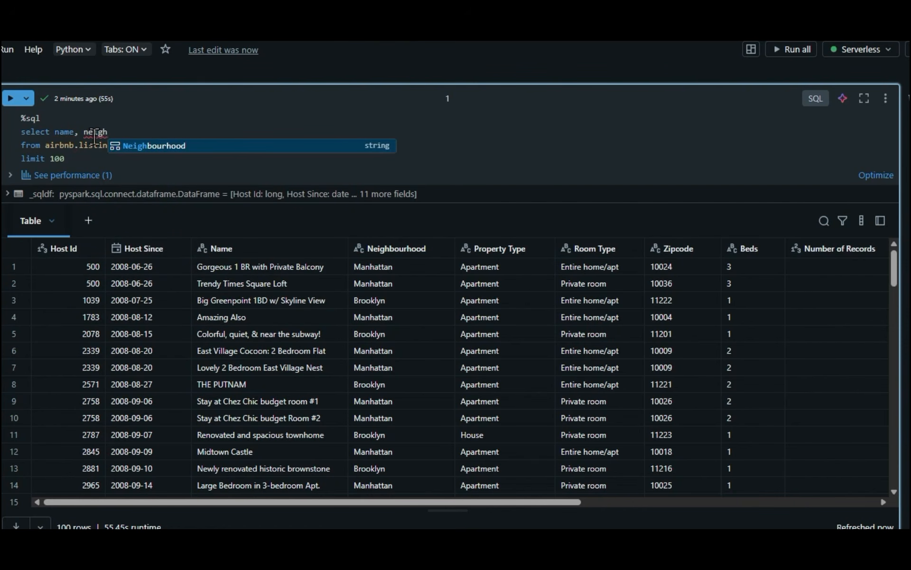
click(151, 147)
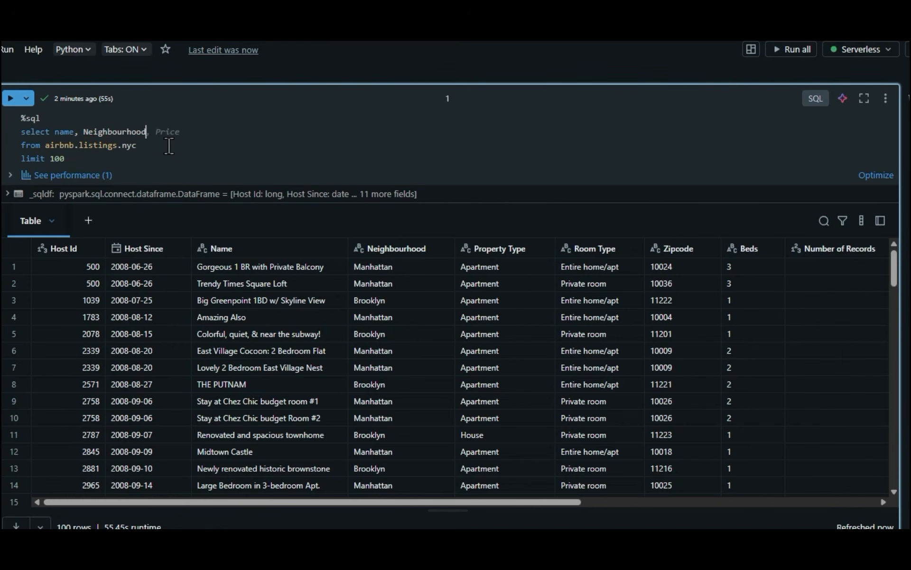
text(, price)
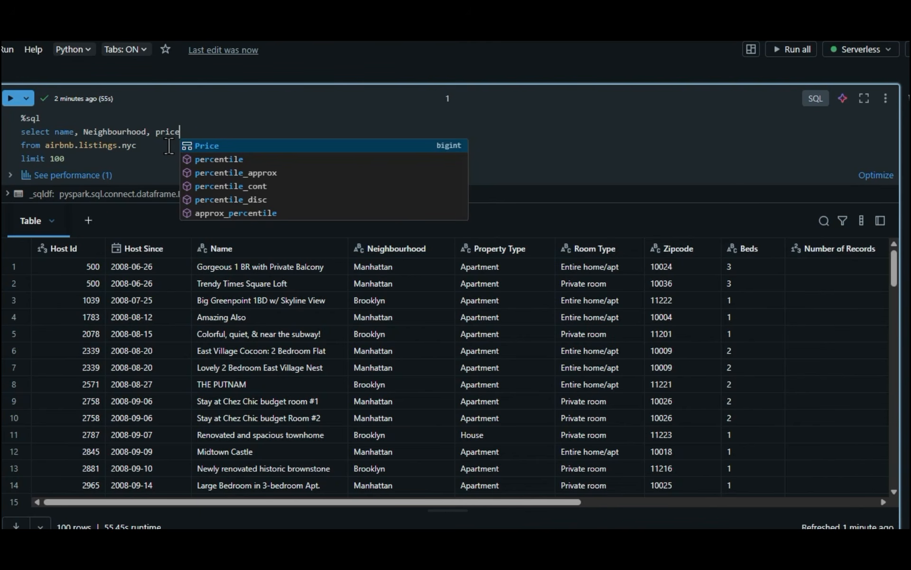
click(70, 146)
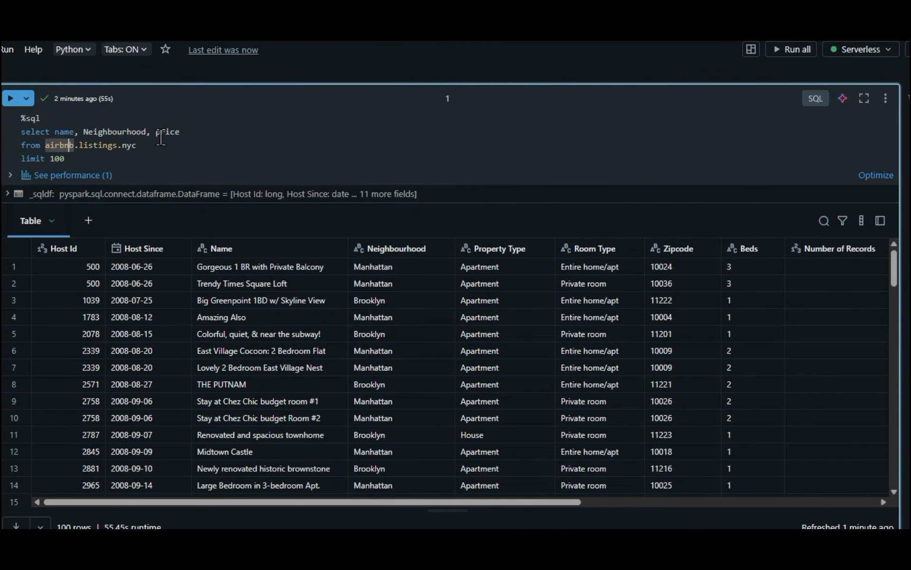
click(183, 133)
text(,)
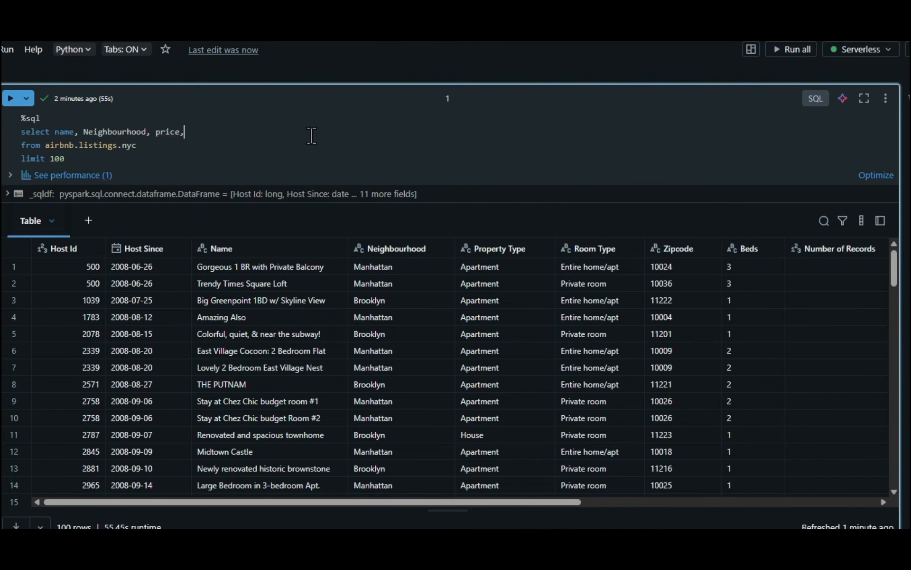
key(BackSpace)
click(10, 99)
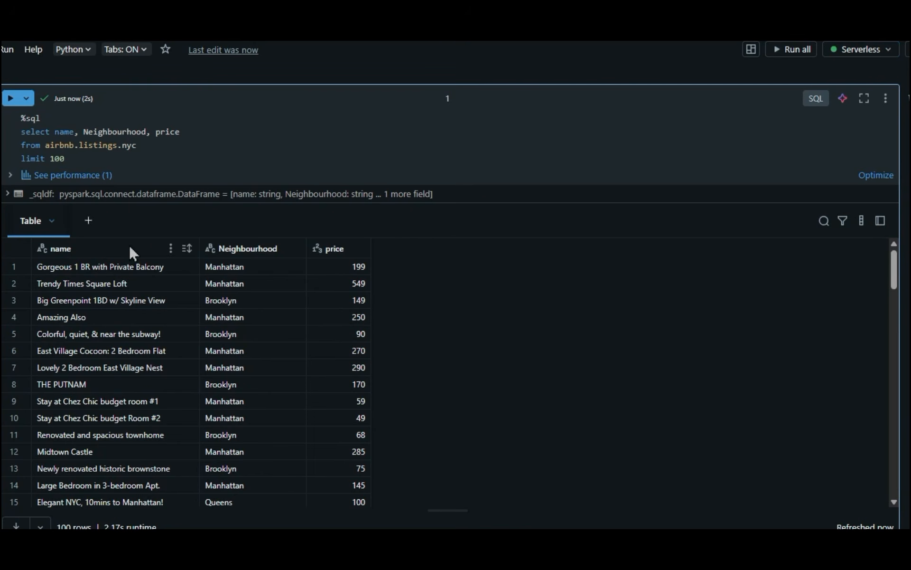
click(129, 148)
click(31, 381)
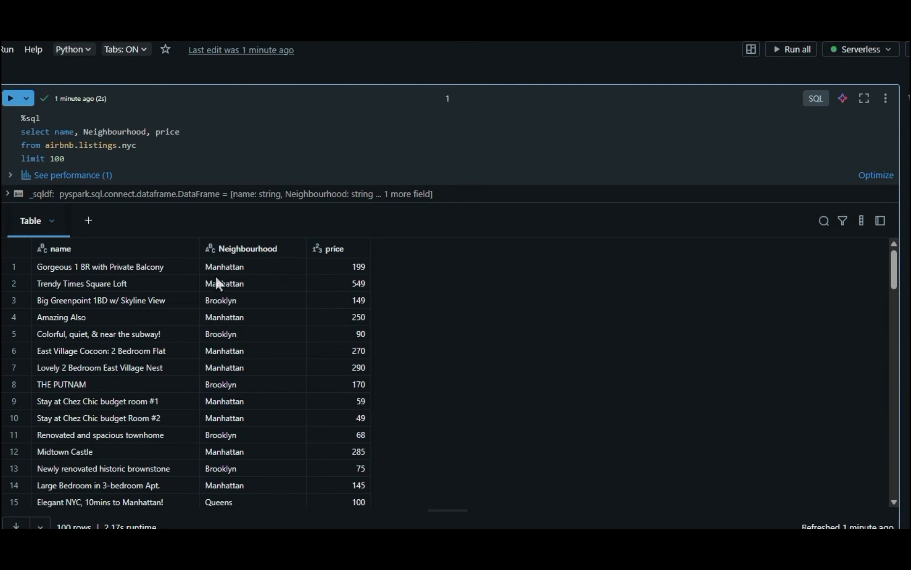
click(136, 146)
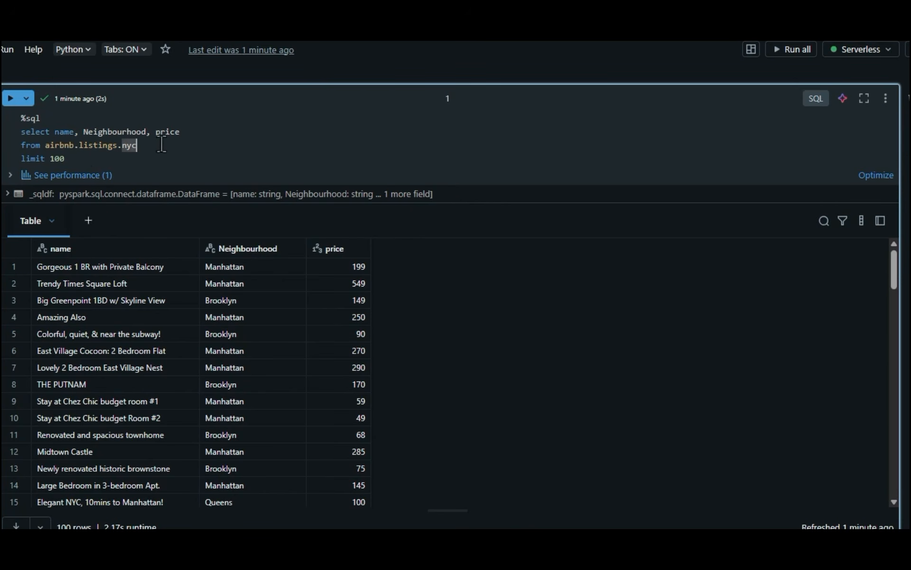
click(87, 159)
click(110, 241)
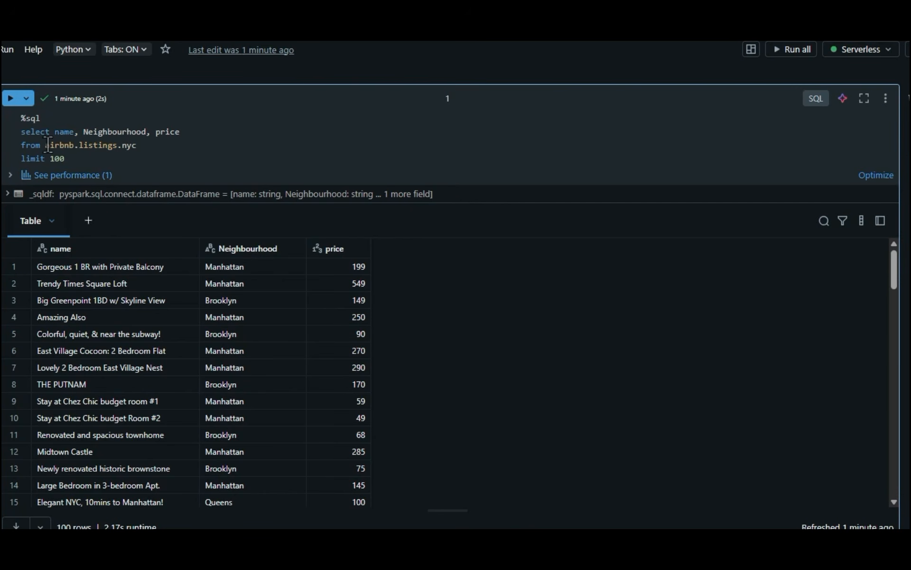
mouse_move(47, 141)
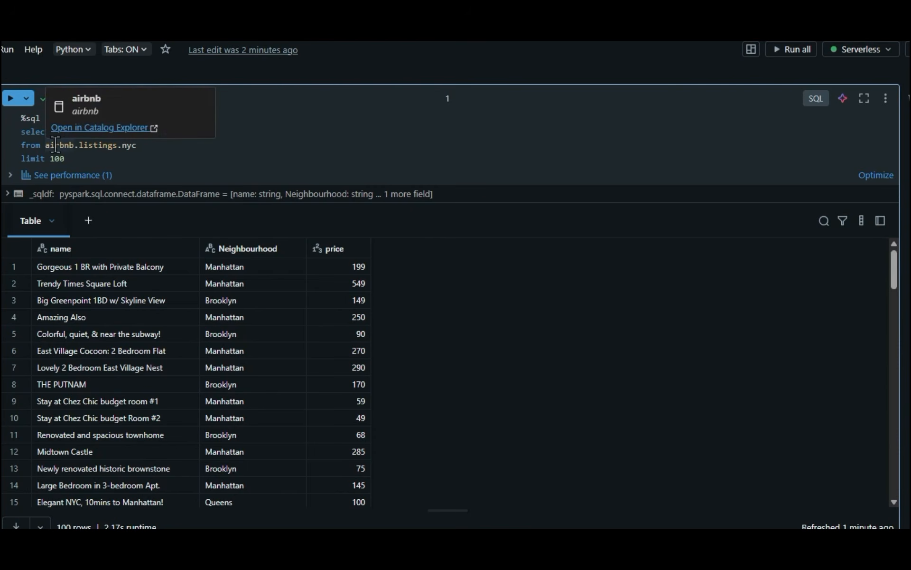
Step: Add the condition where Neighbourhood = 'Manhattan' above the limit line and rerun the query
click(186, 147)
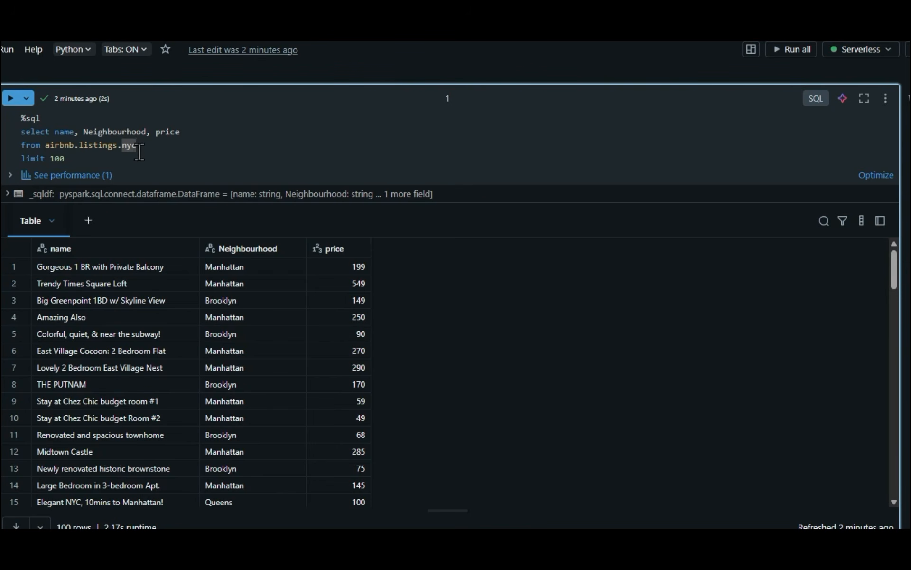
key(Return)
text(where)
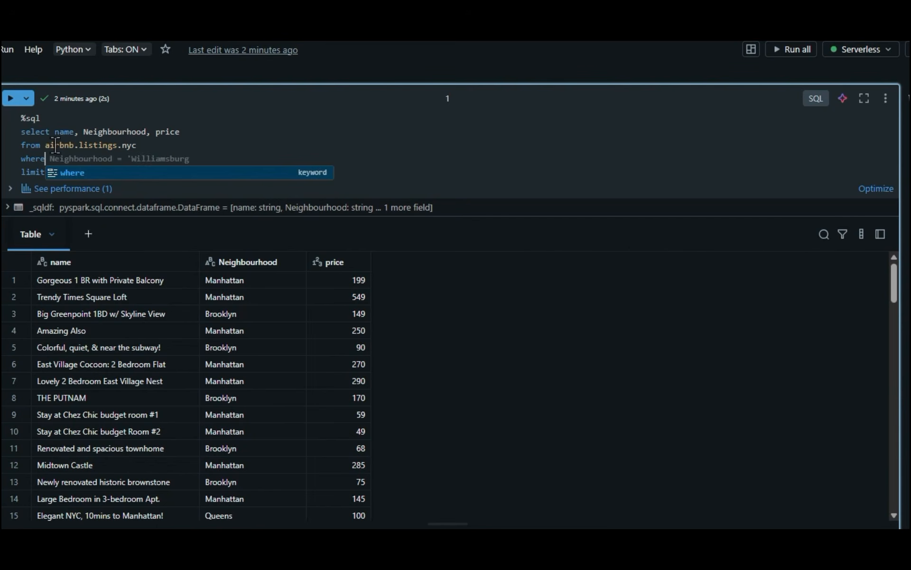
click(55, 145)
click(50, 160)
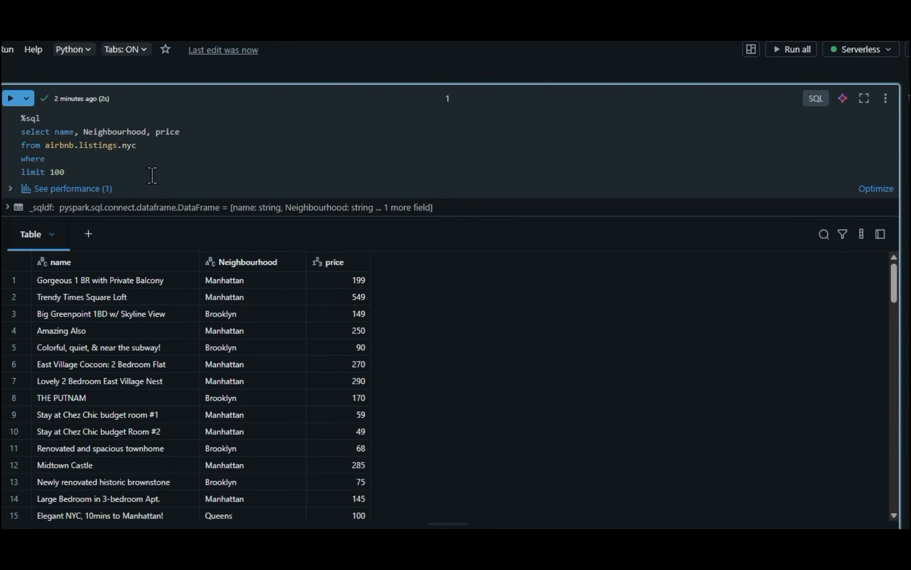
text(nei)
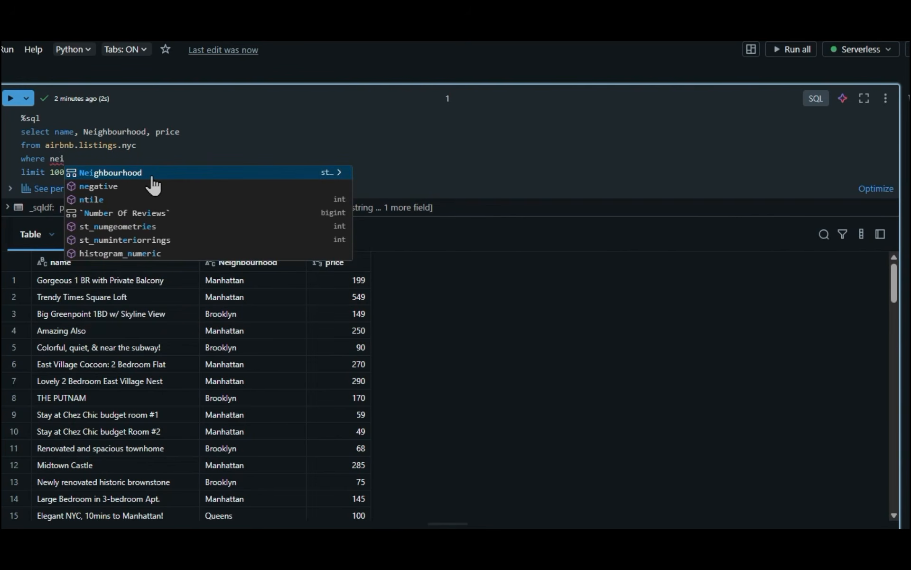
click(152, 177)
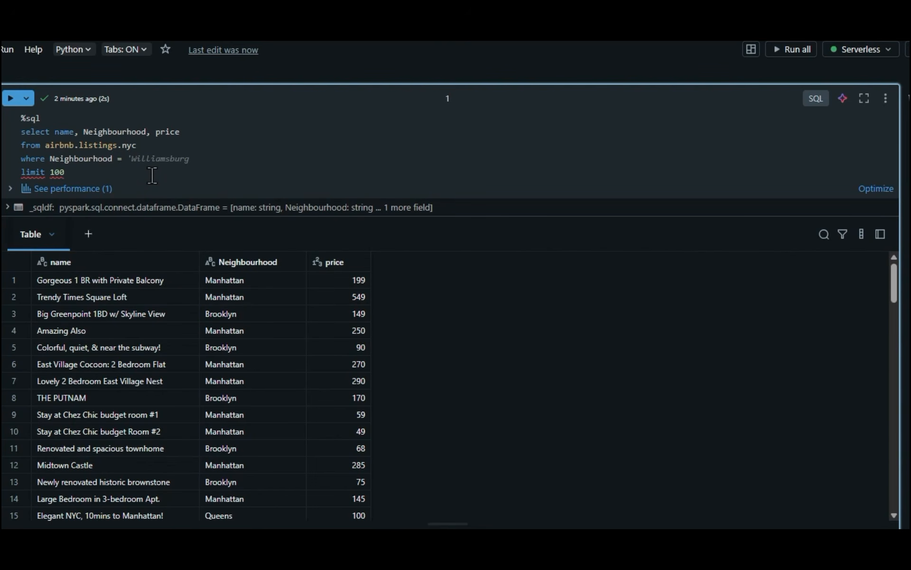
text(')
text(Man)
key(Tab)
click(10, 99)
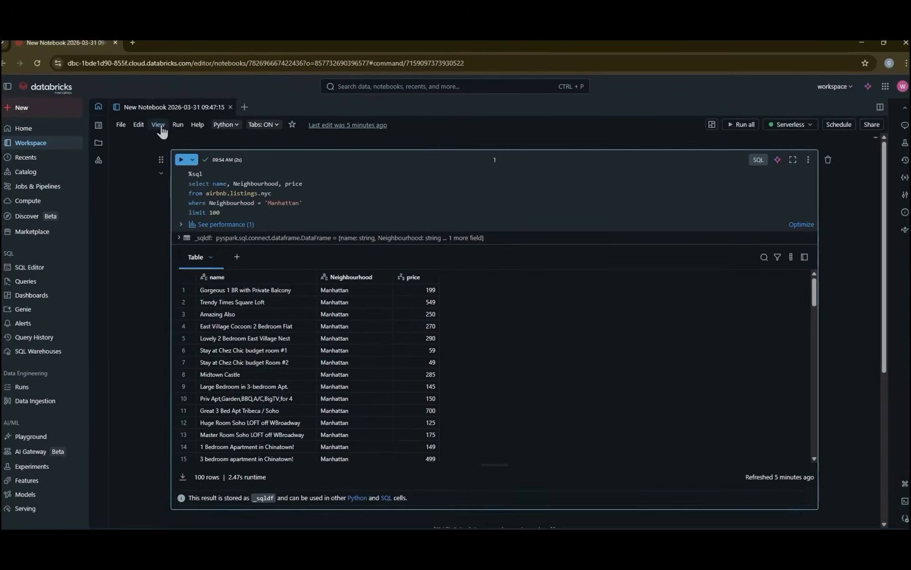
Step: Rename the notebook as Airbnb Analysis
click(195, 109)
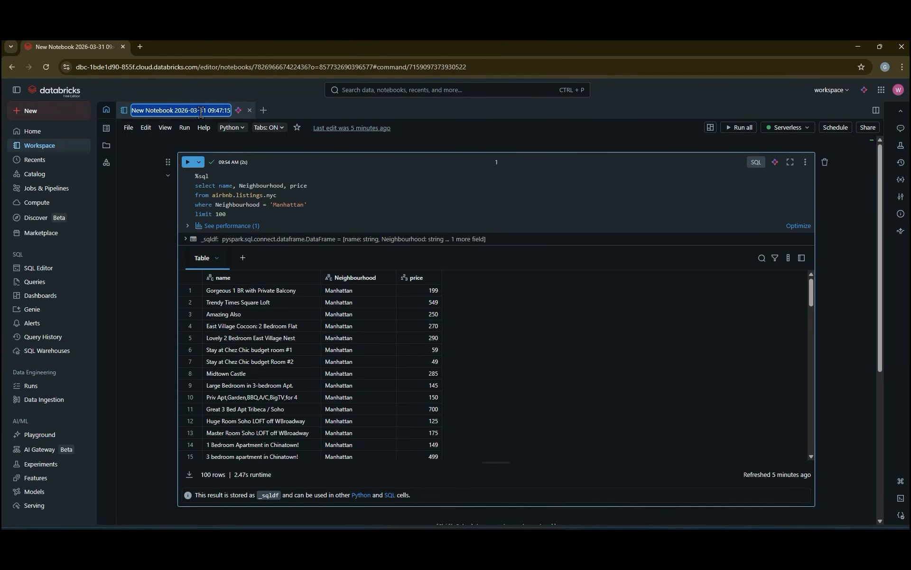
text(Ai)
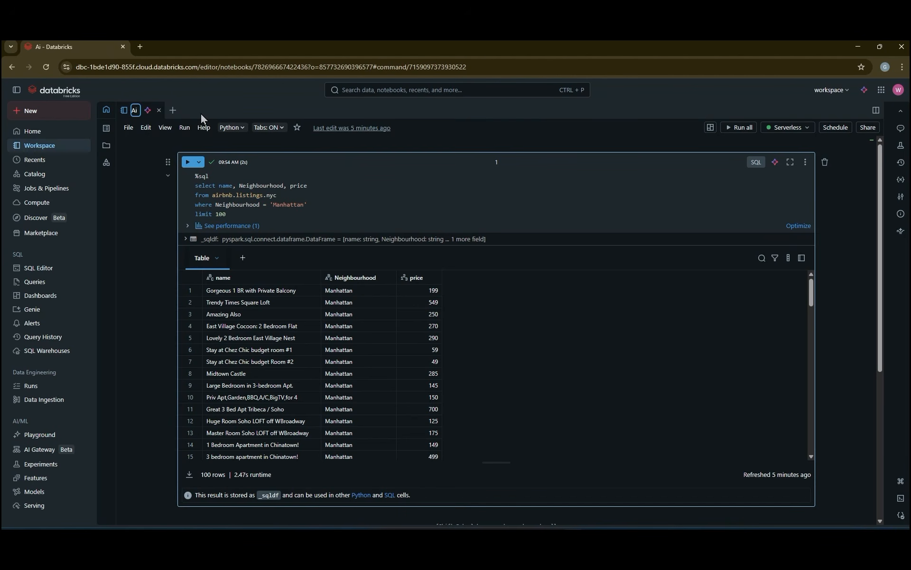
text(rbnb A)
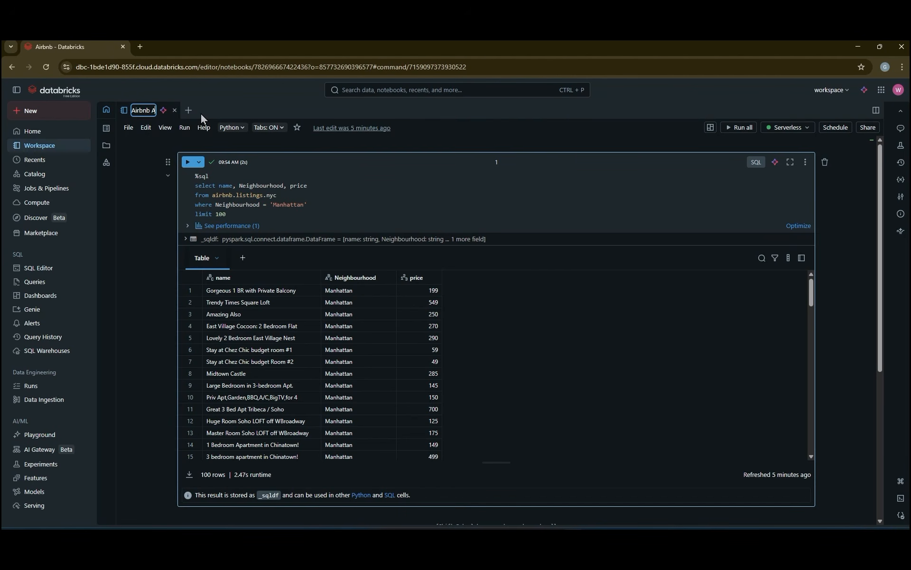
text(nalysis)
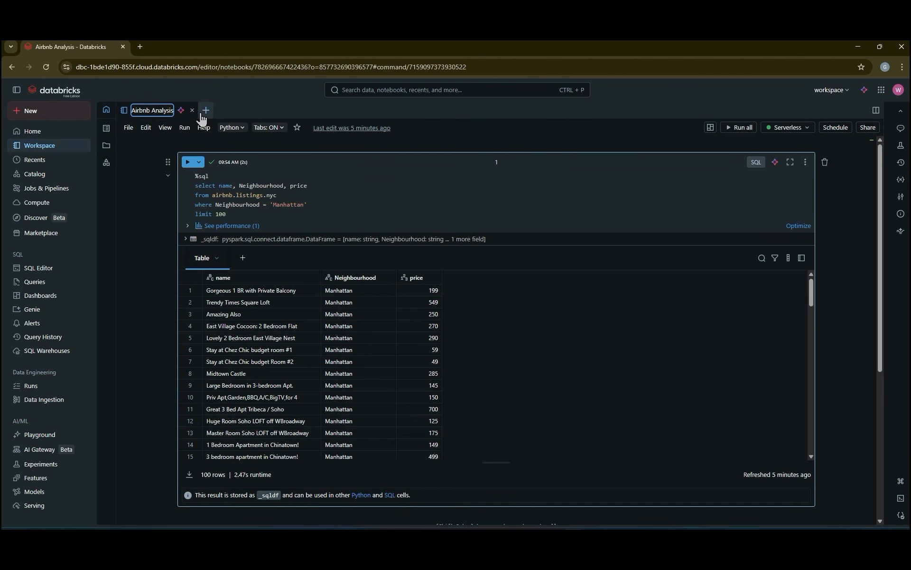
click(156, 294)
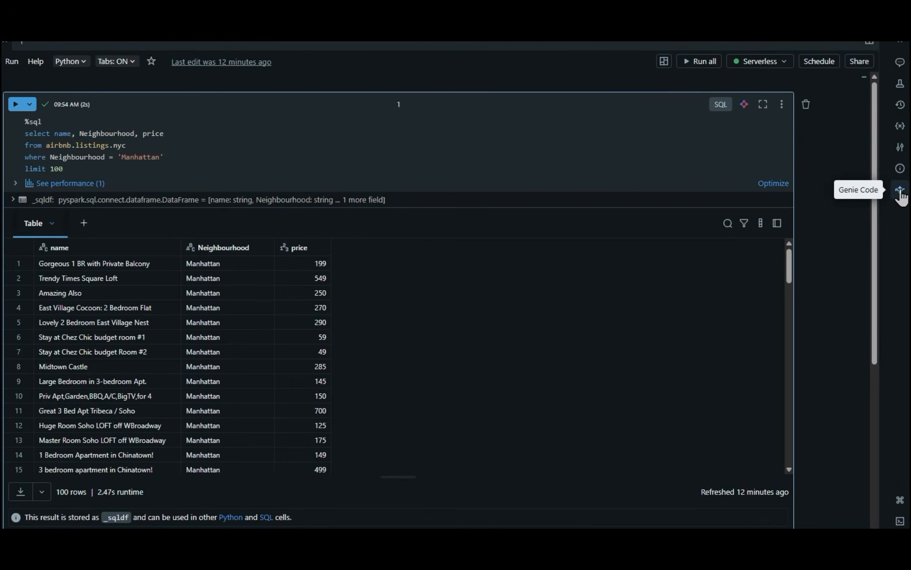
Step: Open the Genie Code assistant and ask it the suggested question "What can Genie Code do?"
click(901, 191)
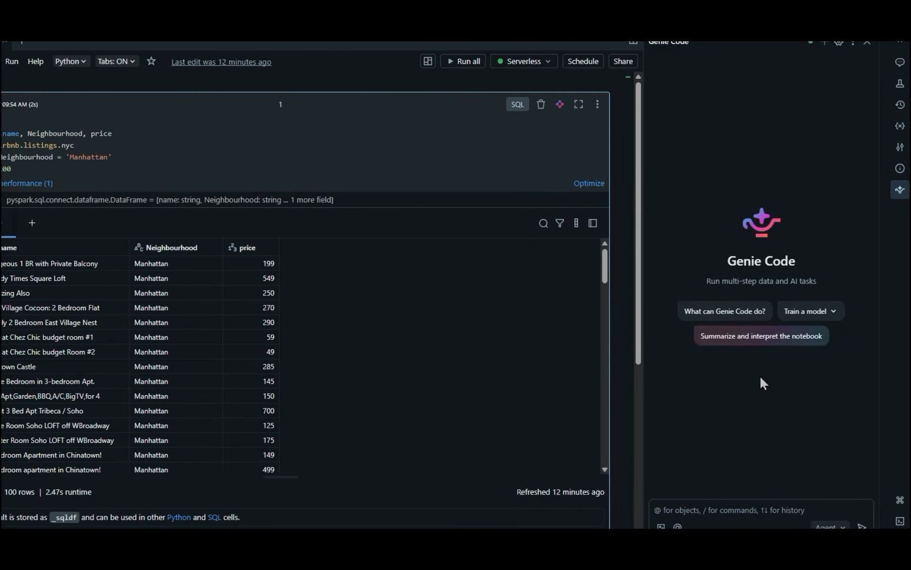
click(733, 313)
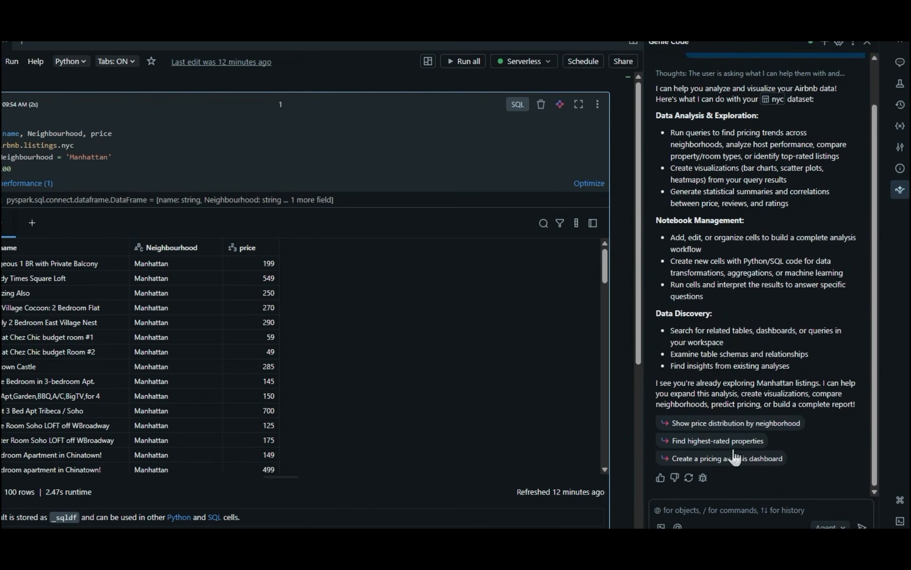
scroll(426, 464, down, 5)
scroll(622, 471, down, 4)
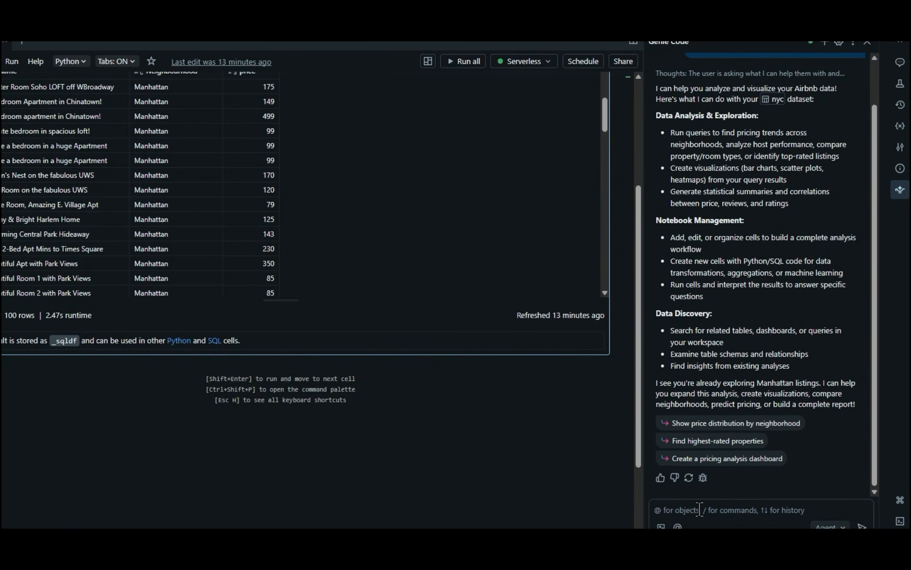
Step: Ask Genie Code "What are the top 5 neighbourhoods by average nightly price?"
click(722, 511)
text(What are the top 5 neighbourhoods by average nightly price?)
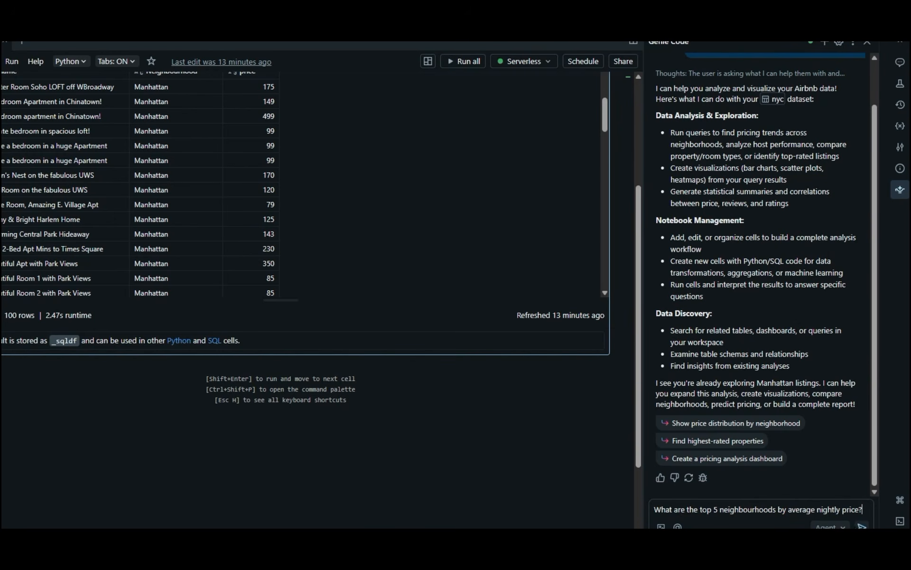
click(862, 526)
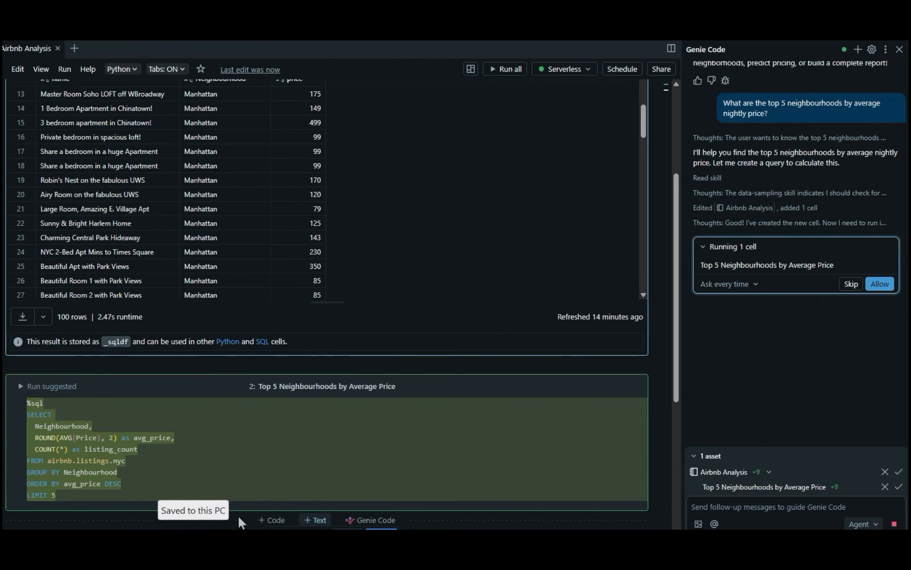
Step: Keep the approval setting at Ask every time and allow Genie Code to run the suggested Top 5 Neighbourhoods by Average Price cell
scroll(253, 249, up, 5)
scroll(93, 182, up, 3)
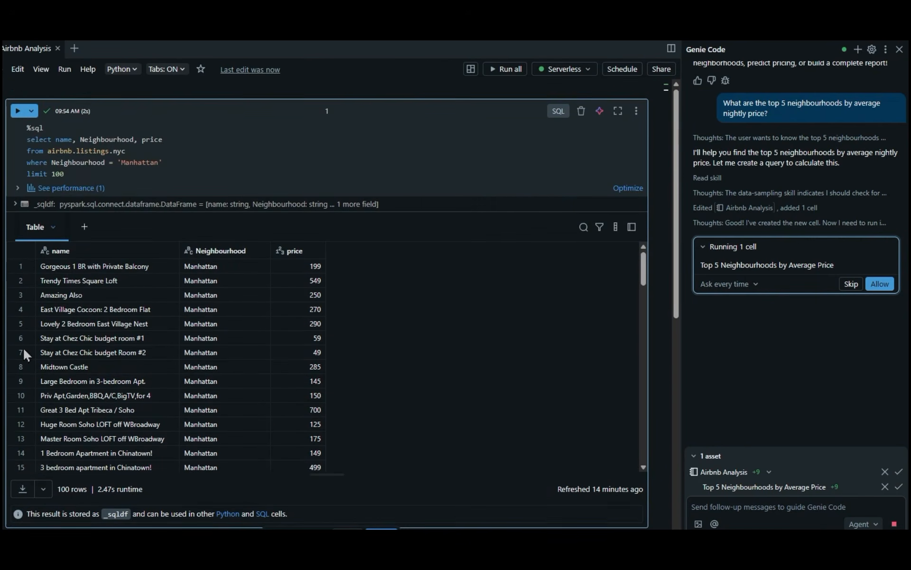
scroll(114, 223, down, 12)
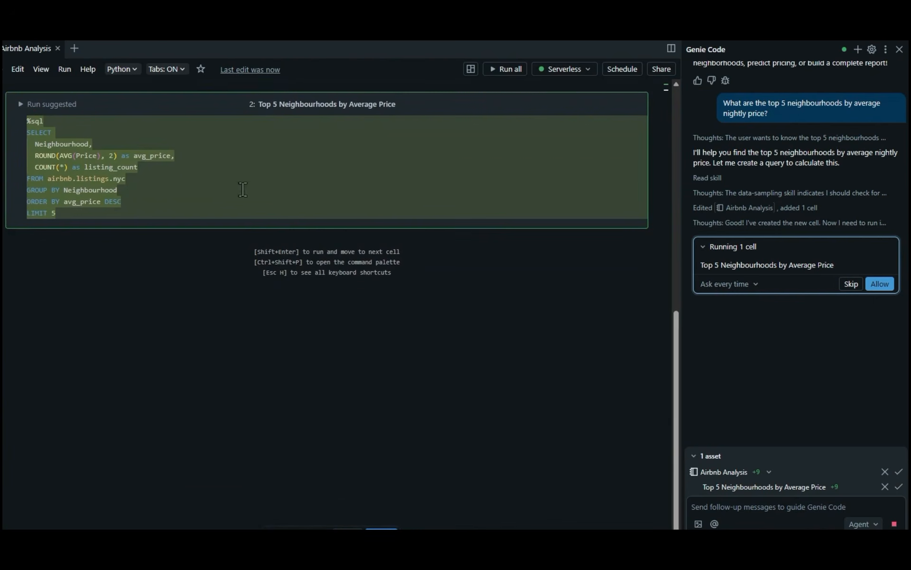
scroll(192, 281, up, 3)
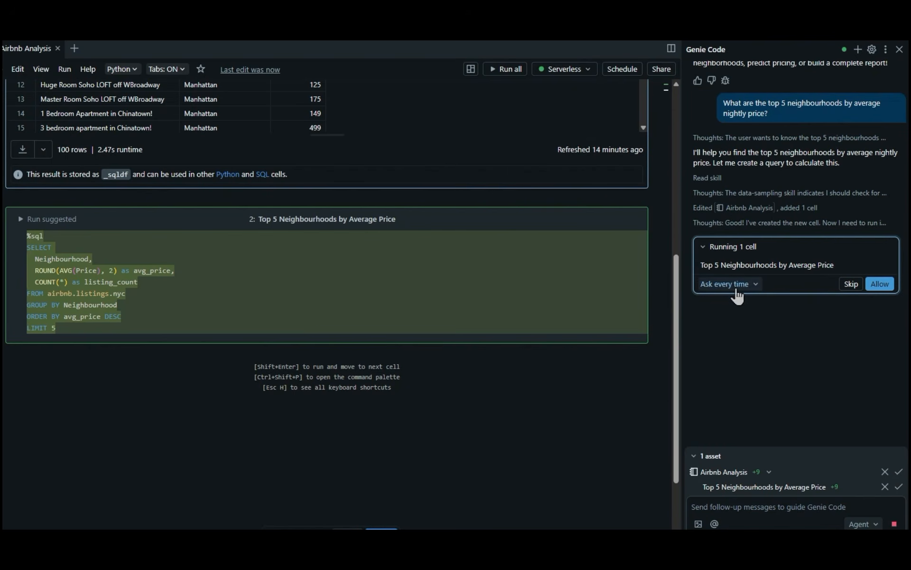
click(754, 284)
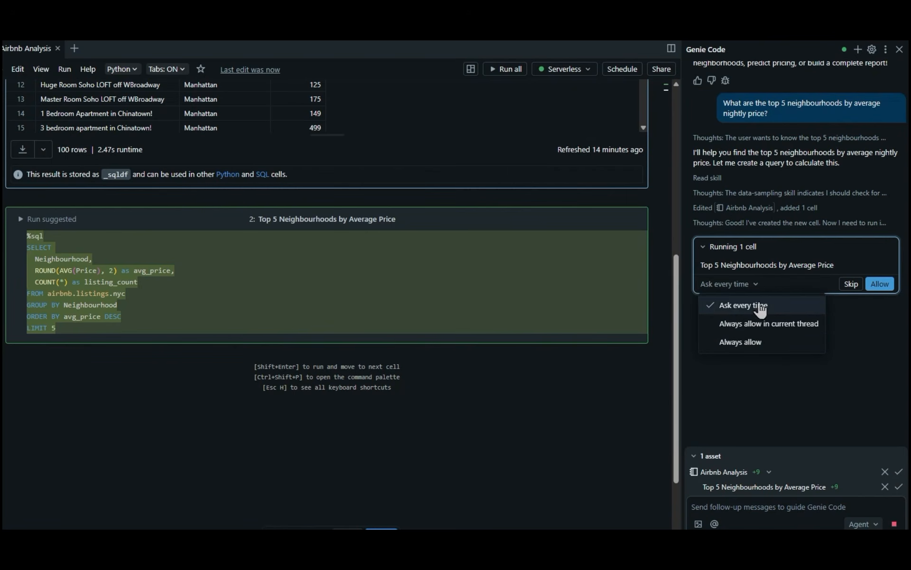
click(906, 336)
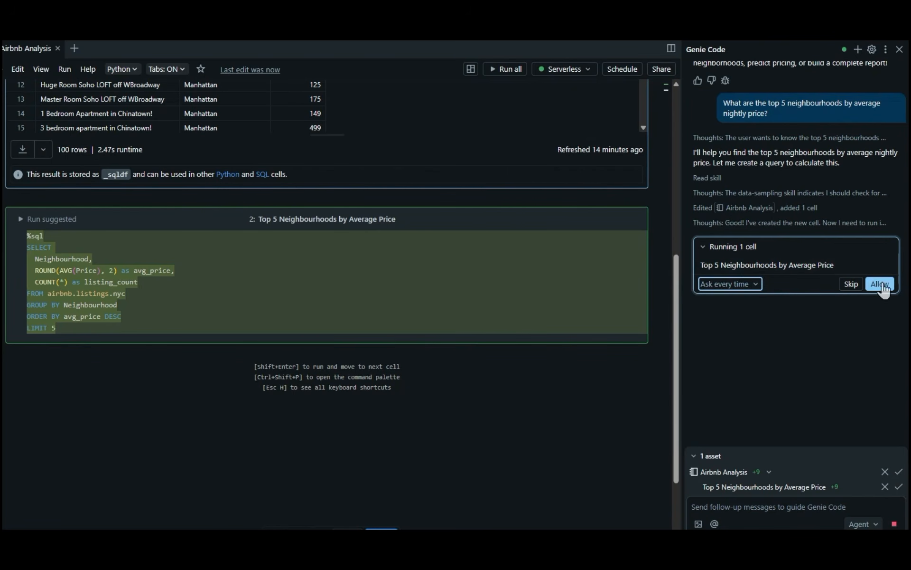
click(880, 284)
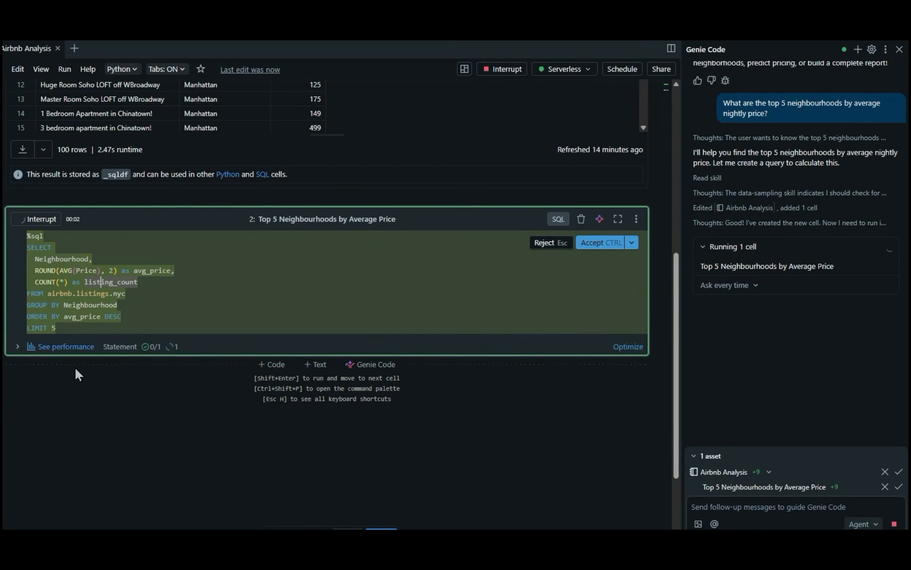
Step: Review the suggested query with its results and accept the generated cell into the notebook
scroll(127, 369, down, 1)
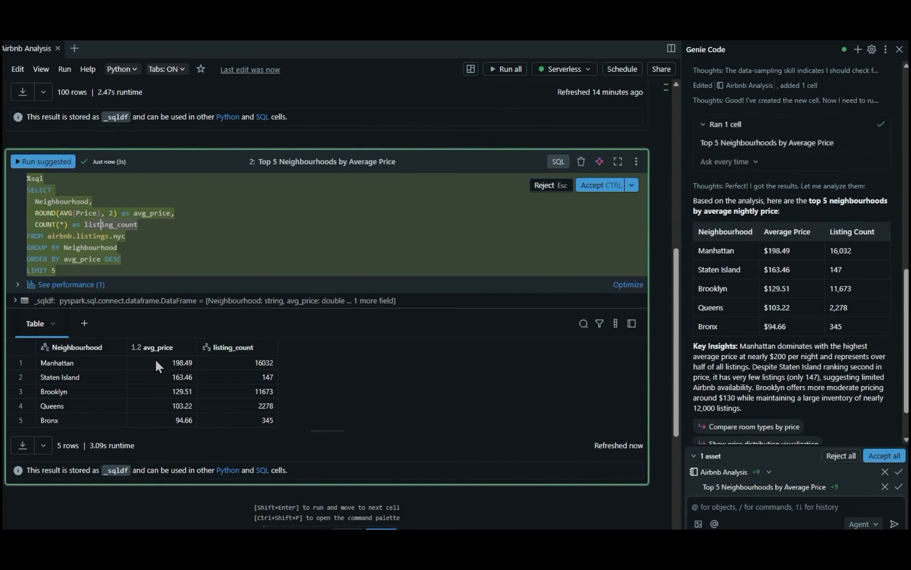
click(122, 262)
click(608, 188)
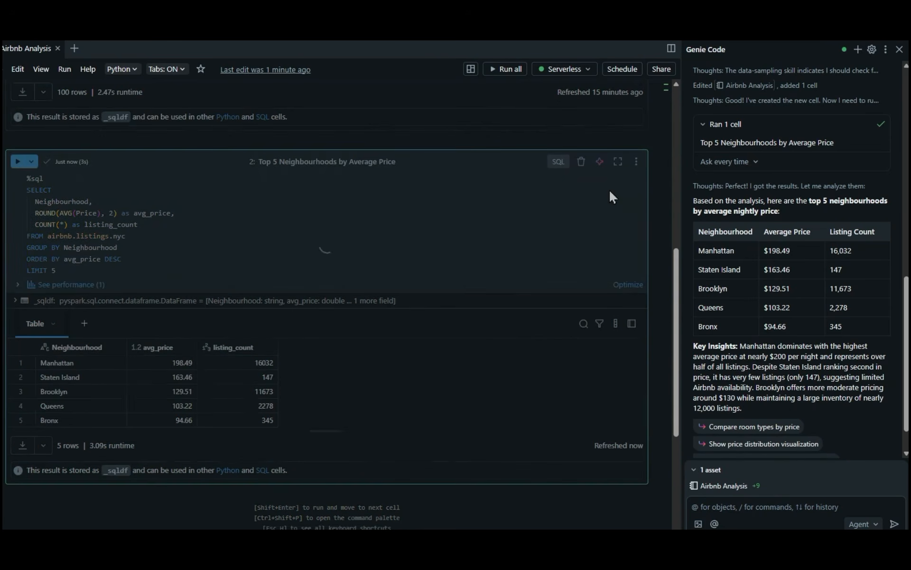
Step: Have Genie Code explain the Top 5 Neighbourhoods by Average Price query with the /explain command
double_click(116, 247)
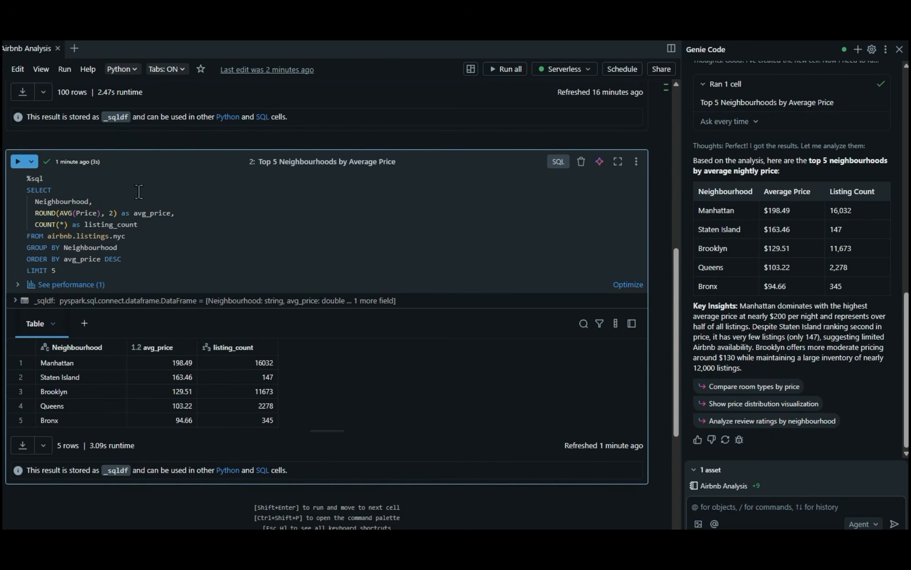
click(127, 276)
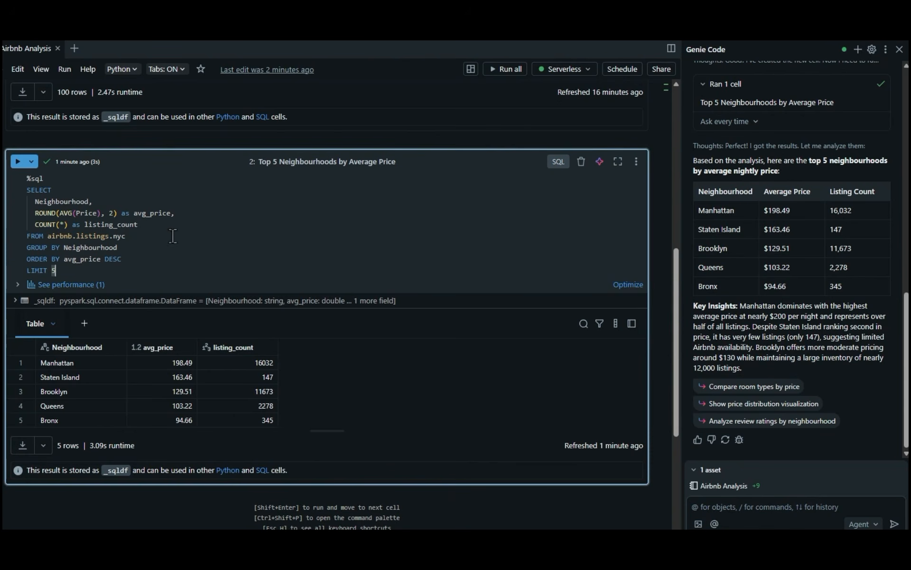
click(722, 506)
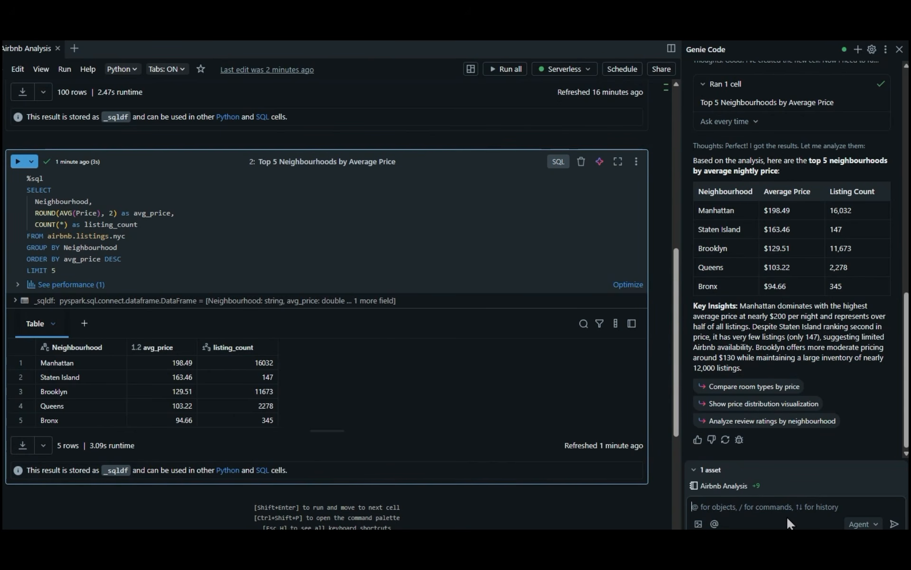
text(/)
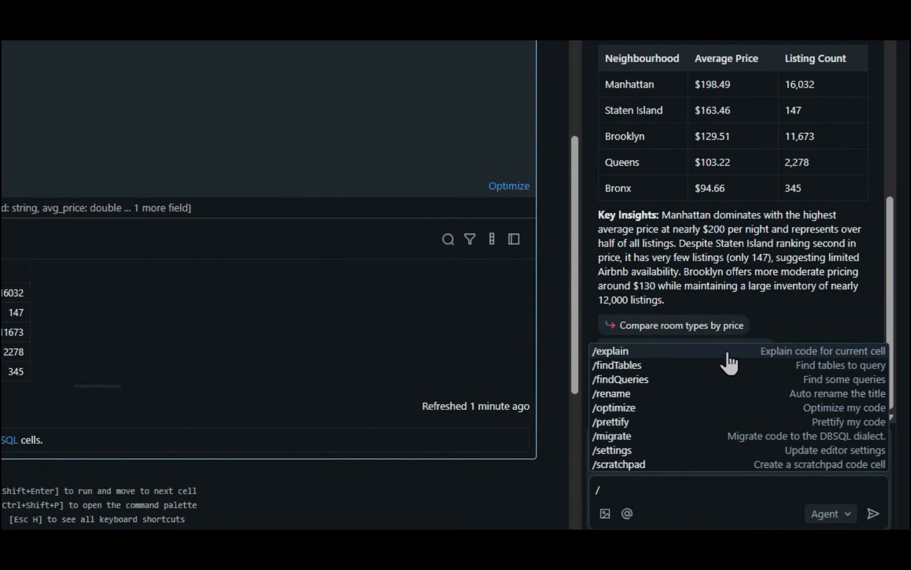
click(787, 357)
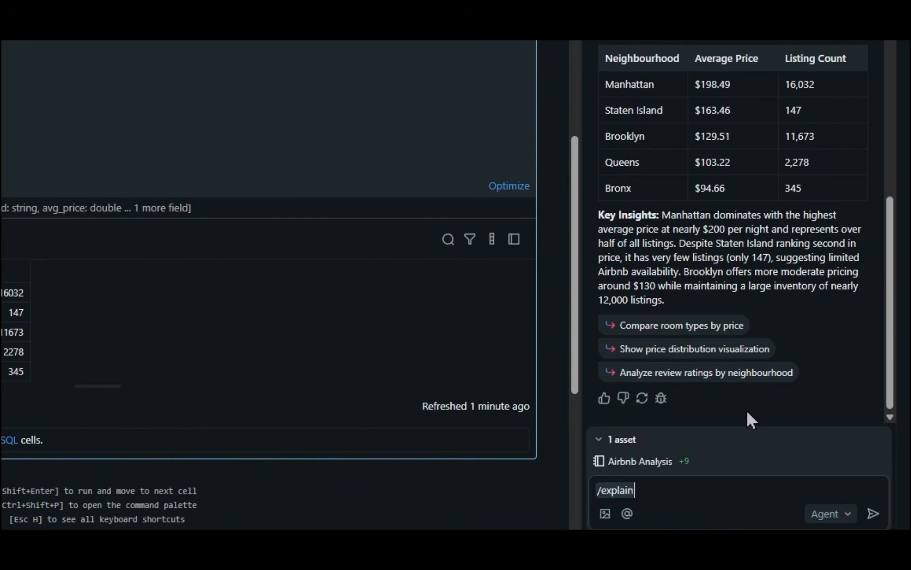
click(873, 513)
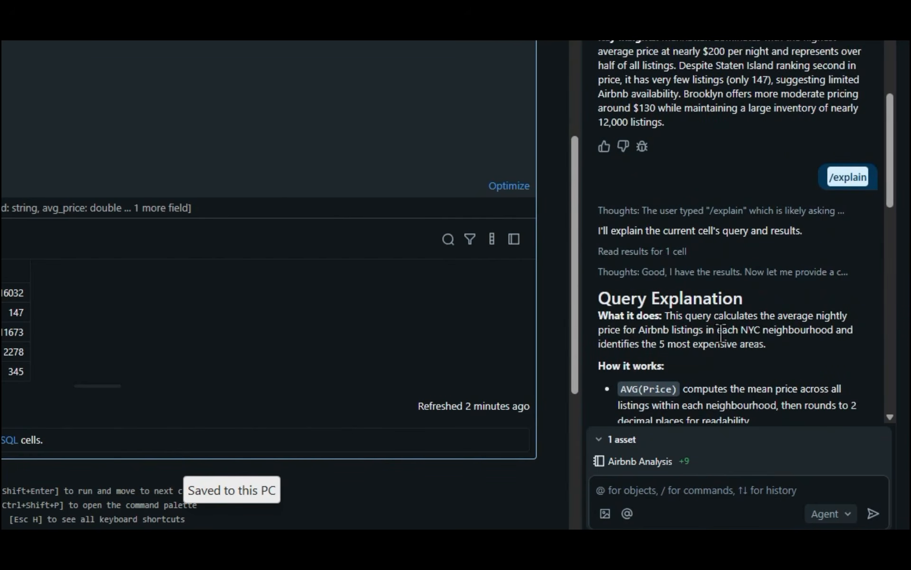
Step: Read through the query explanation and results breakdown, and compare them with the notebook's cells
scroll(687, 327, down, 2)
scroll(707, 255, down, 1)
scroll(705, 256, down, 3)
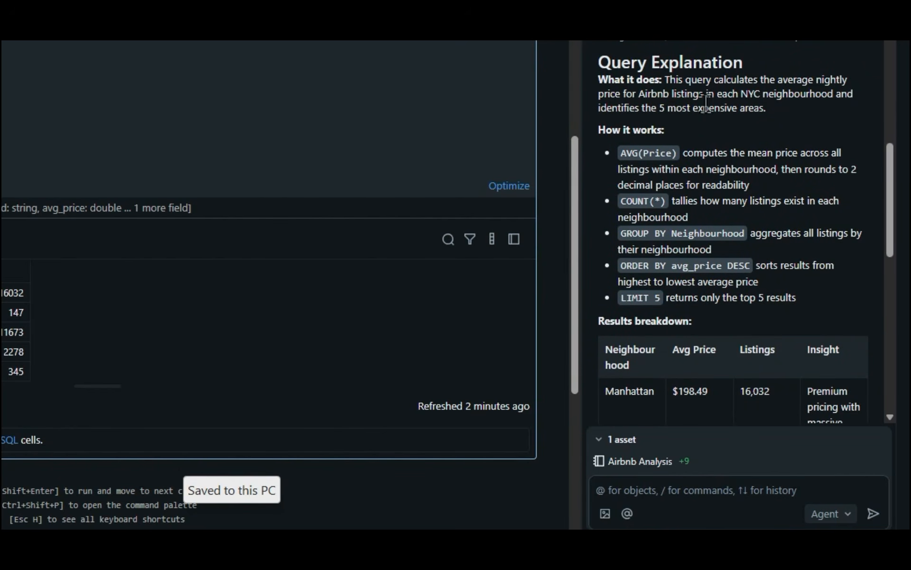
scroll(677, 132, down, 2)
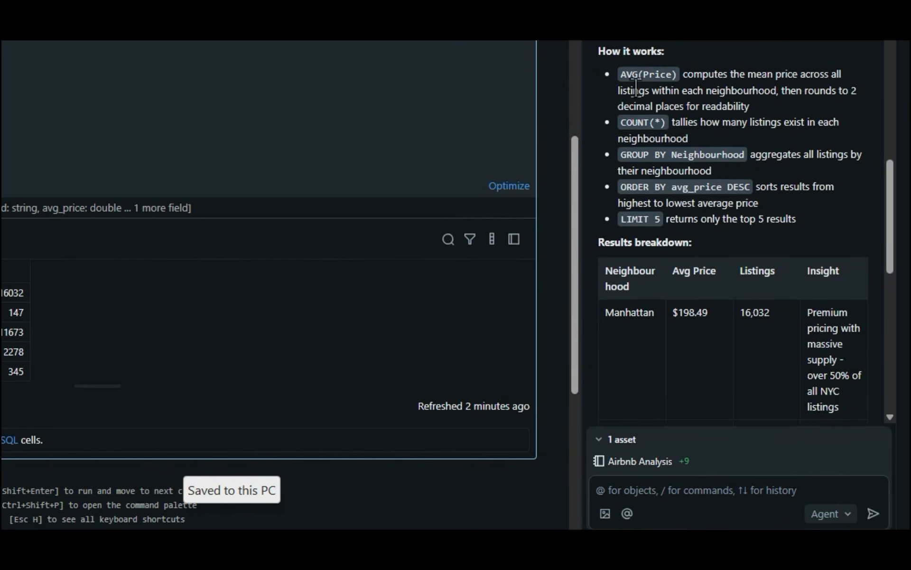
scroll(667, 99, down, 2)
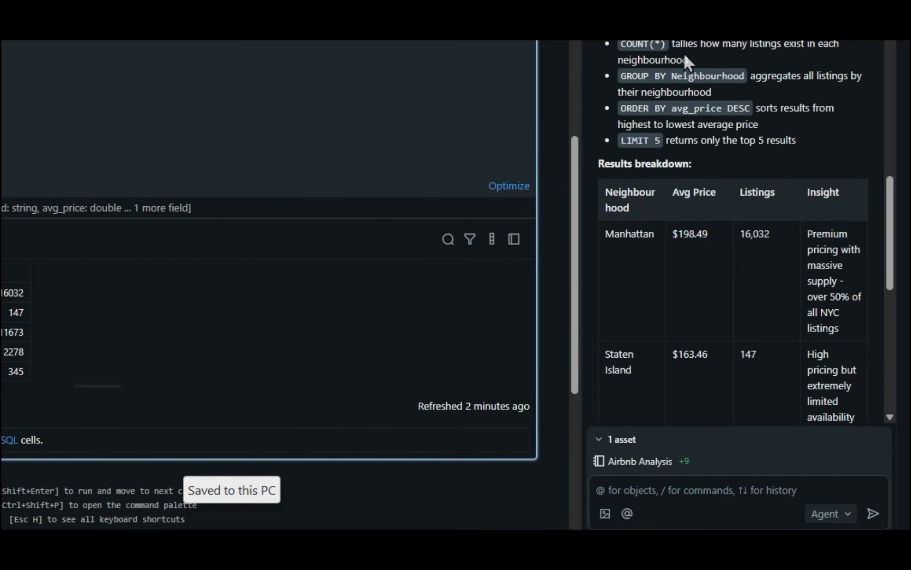
scroll(638, 71, down, 2)
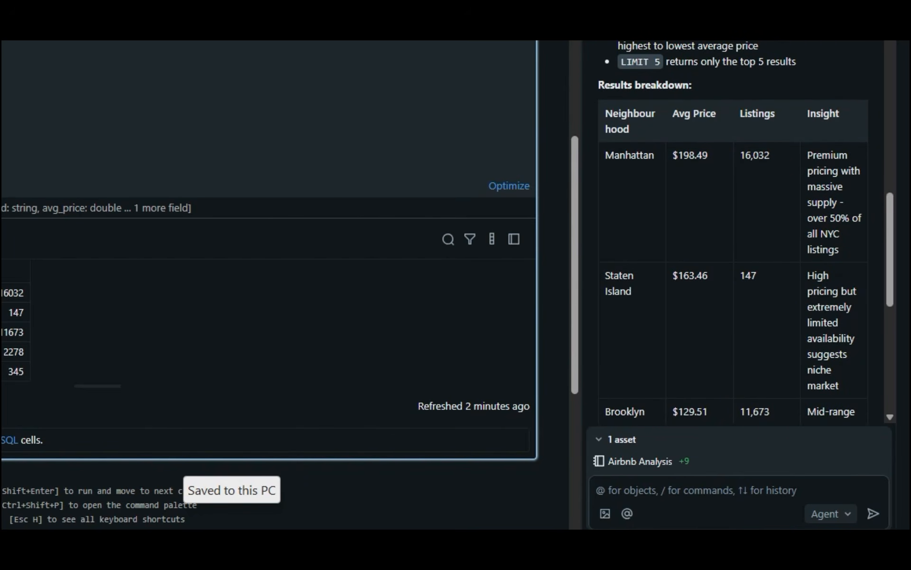
scroll(733, 233, down, 2)
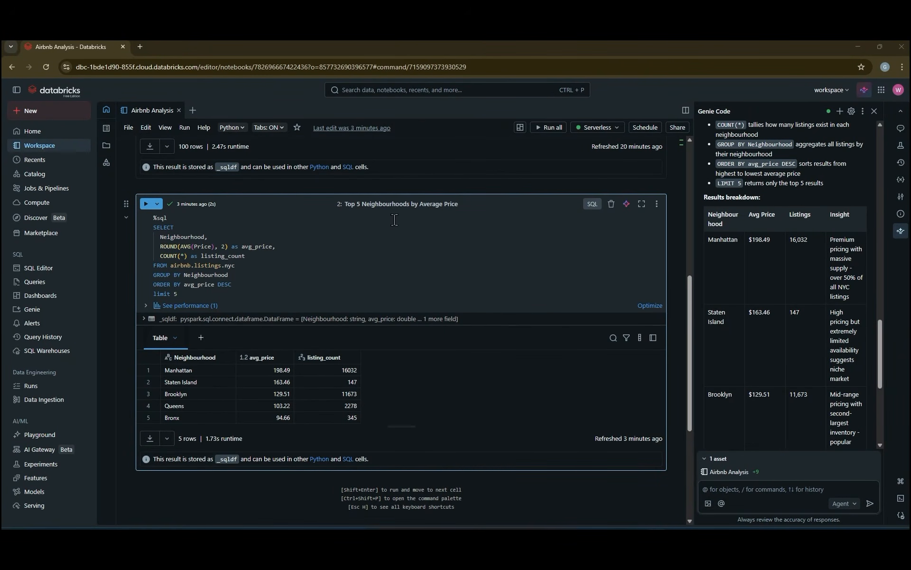
scroll(360, 226, up, 3)
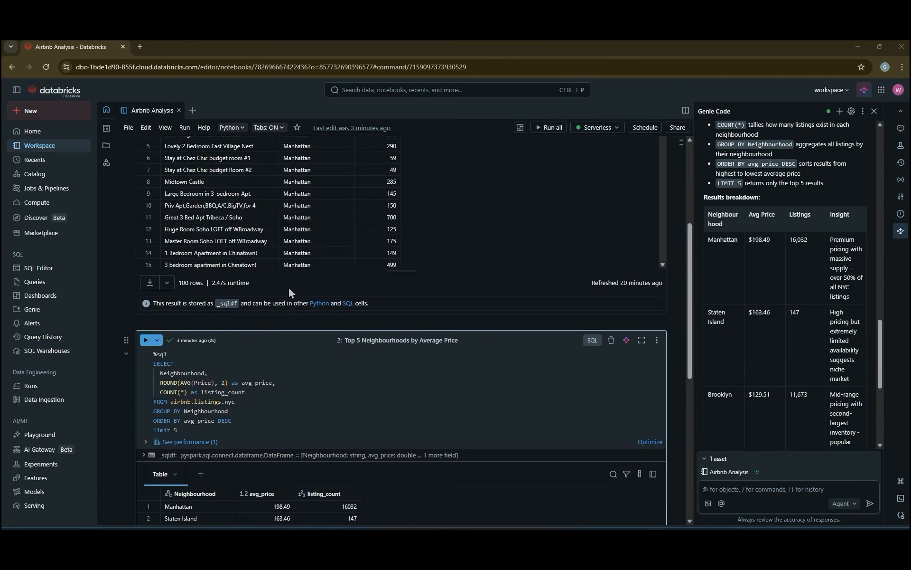
scroll(288, 286, down, 4)
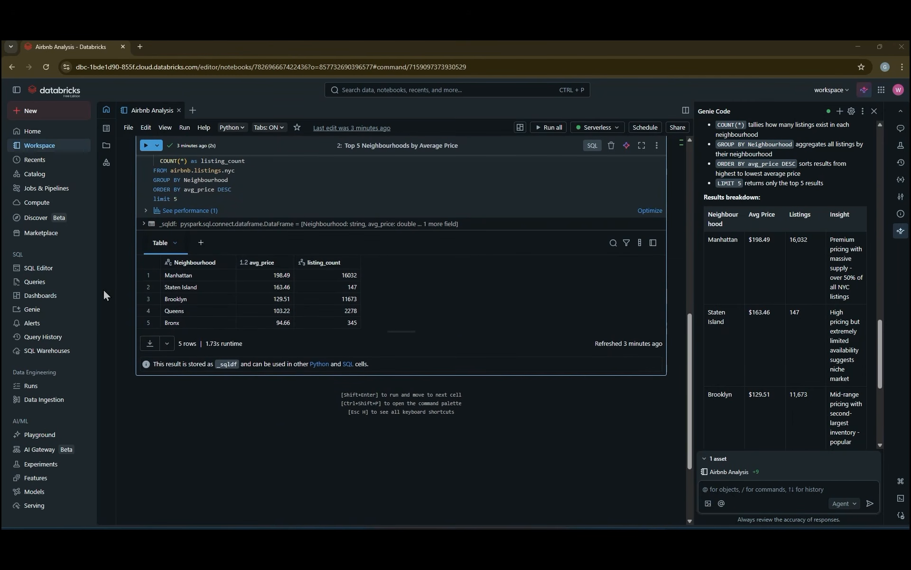
Step: Create a new Genie space connected to the nyc table in airbnb.listings
click(33, 311)
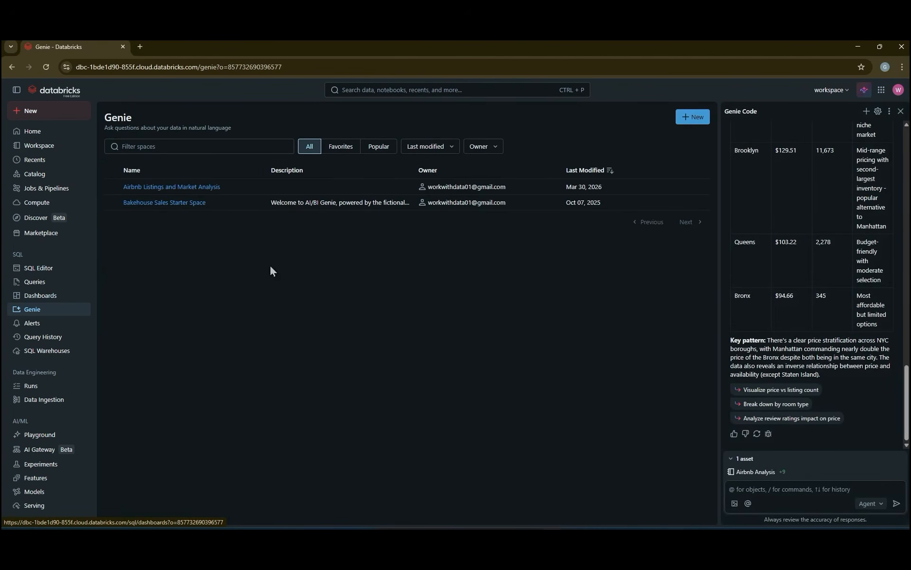
click(693, 117)
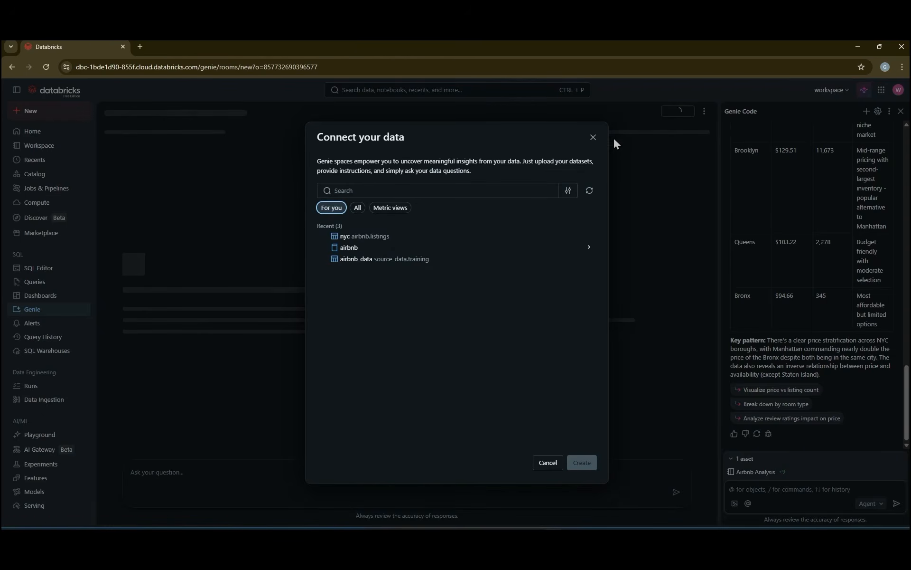
mouse_move(361, 267)
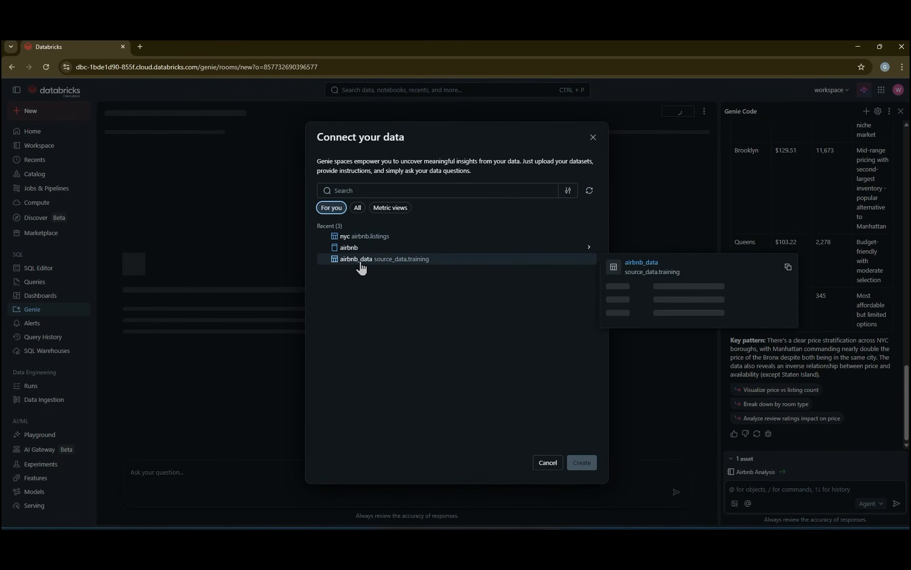
click(364, 239)
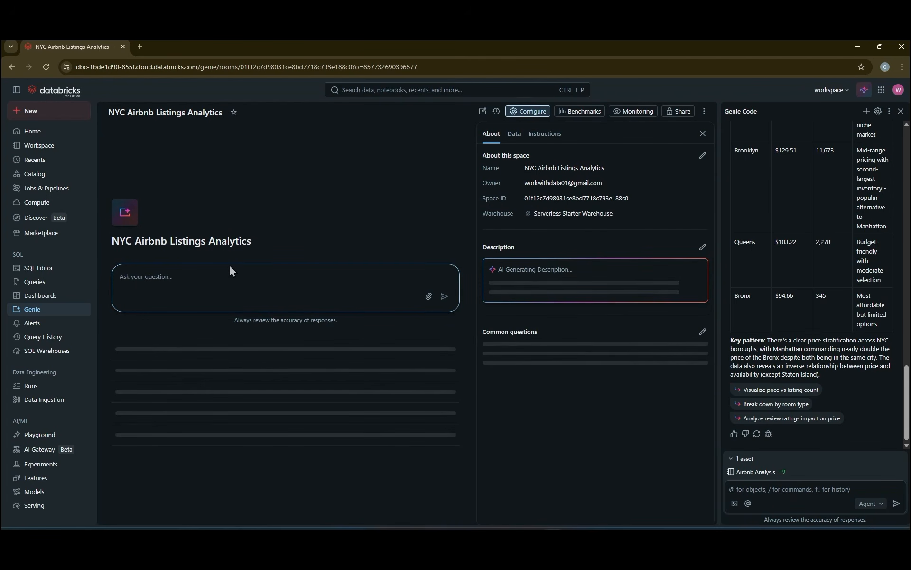
Step: Close the Genie Code assistant and accept the suggested description for the NYC Airbnb Listings Analytics space
click(186, 286)
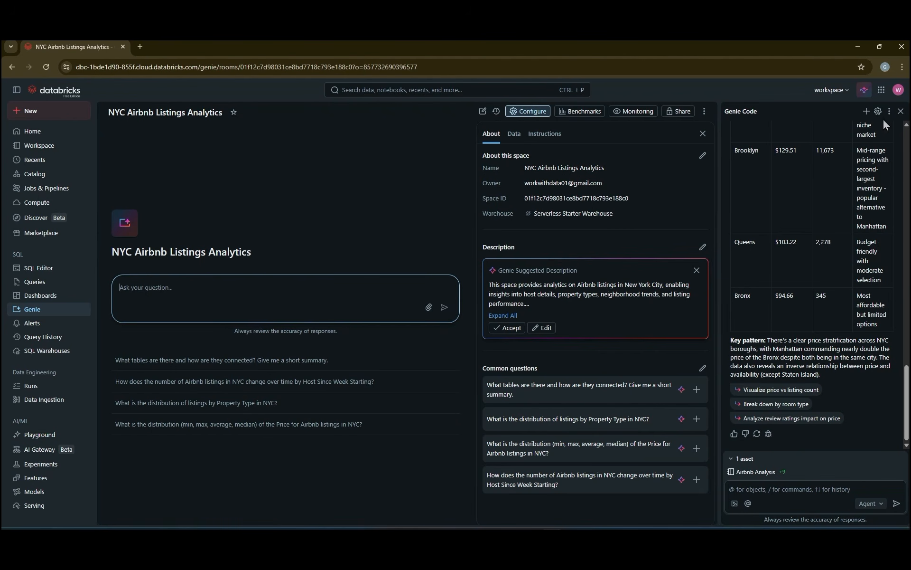
click(901, 111)
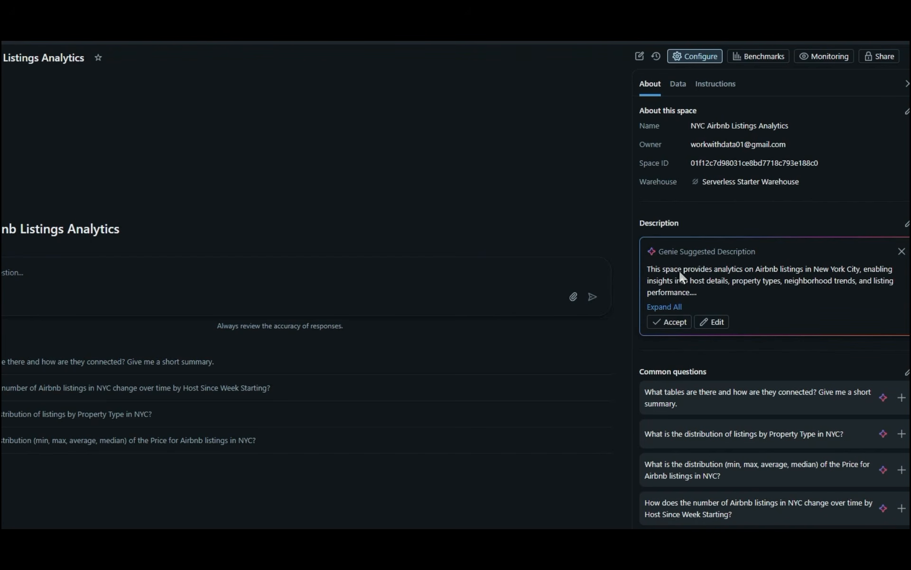
click(670, 322)
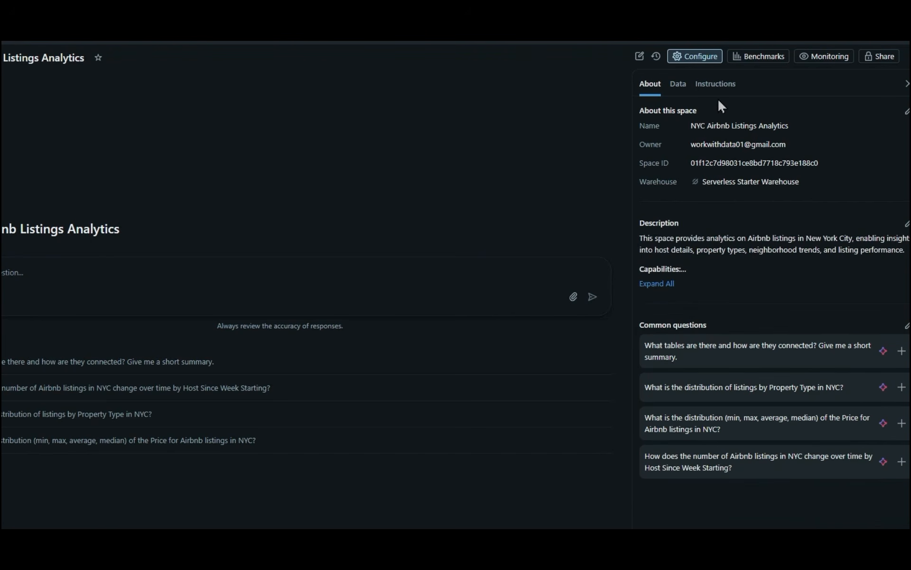
Step: Look through the Genie space's data and instructions settings, and return to its general information
click(686, 93)
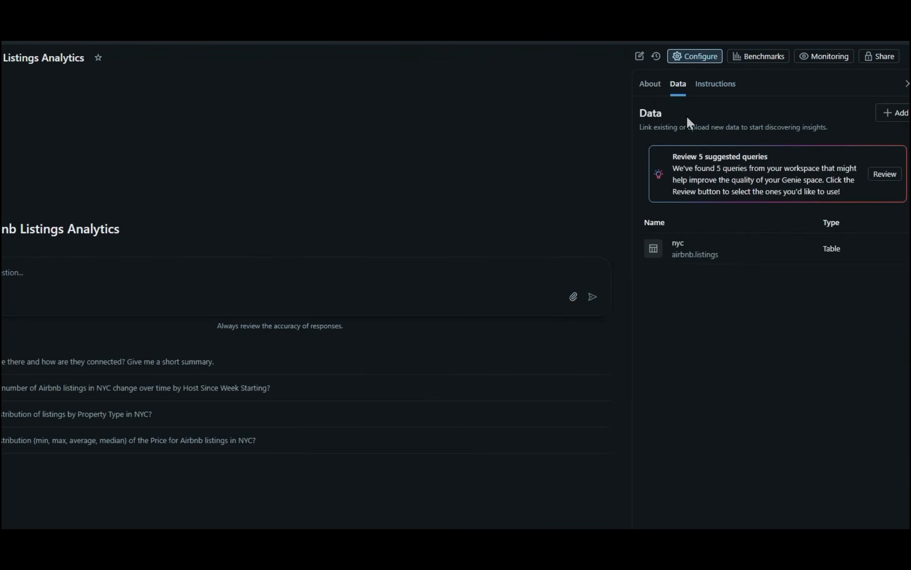
click(712, 89)
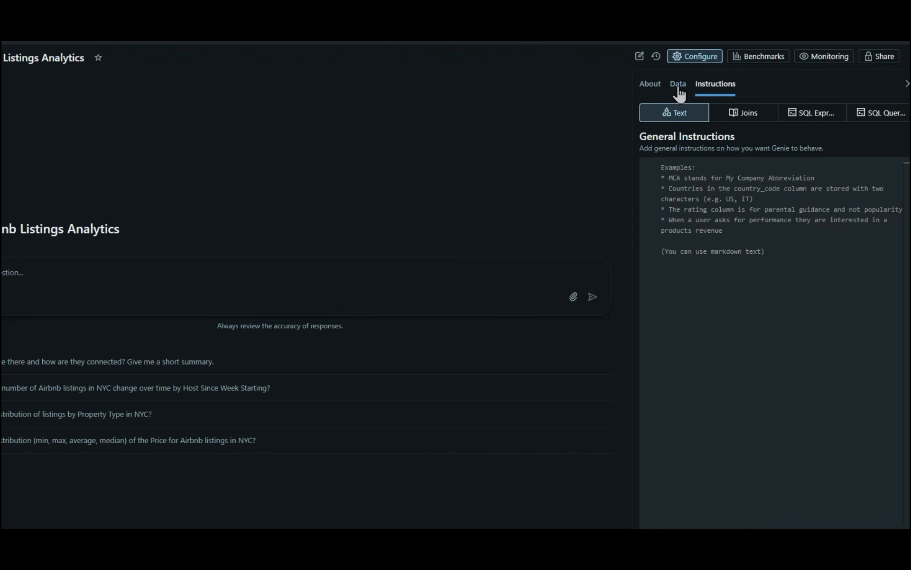
click(648, 87)
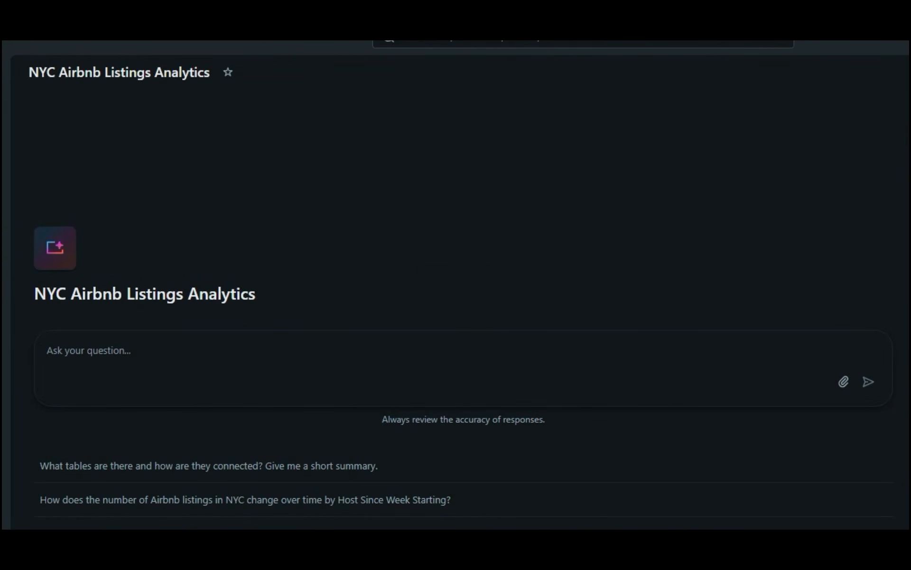
Step: Ask Genie to show the average review score for each combination of neighbourhood and property type, and review the result table and chart
click(106, 357)
text(Show me the average review score for each combination of neighbourhood and property type)
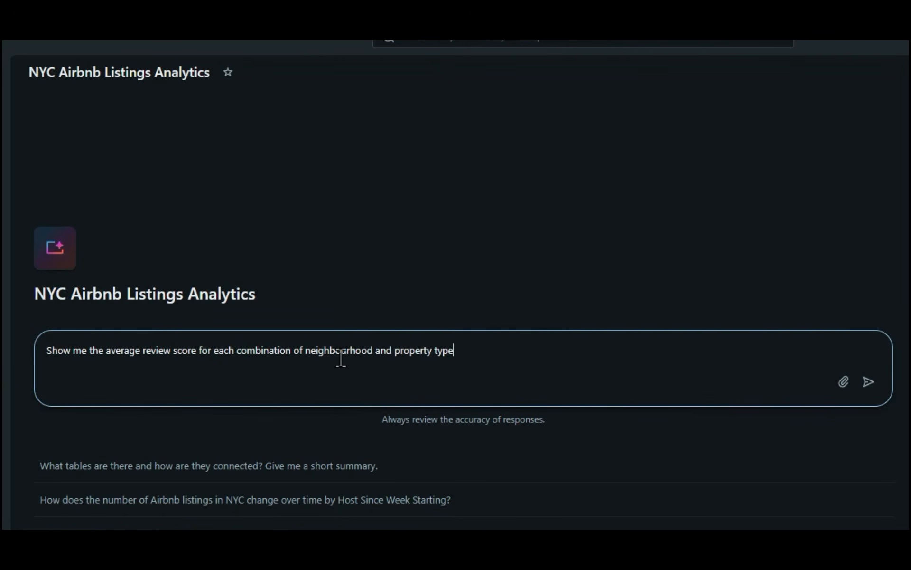
click(868, 383)
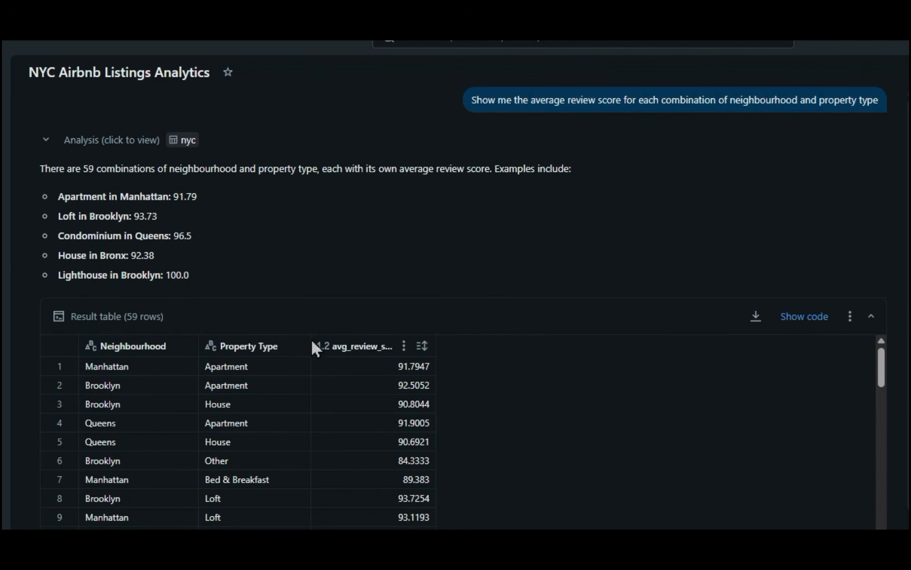
scroll(484, 338, down, 6)
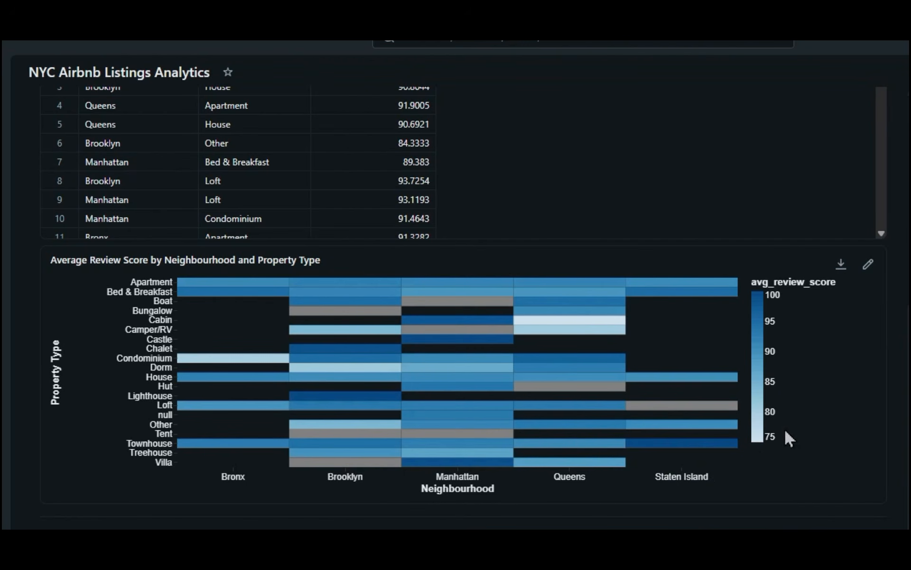
mouse_move(555, 328)
scroll(482, 138, up, 6)
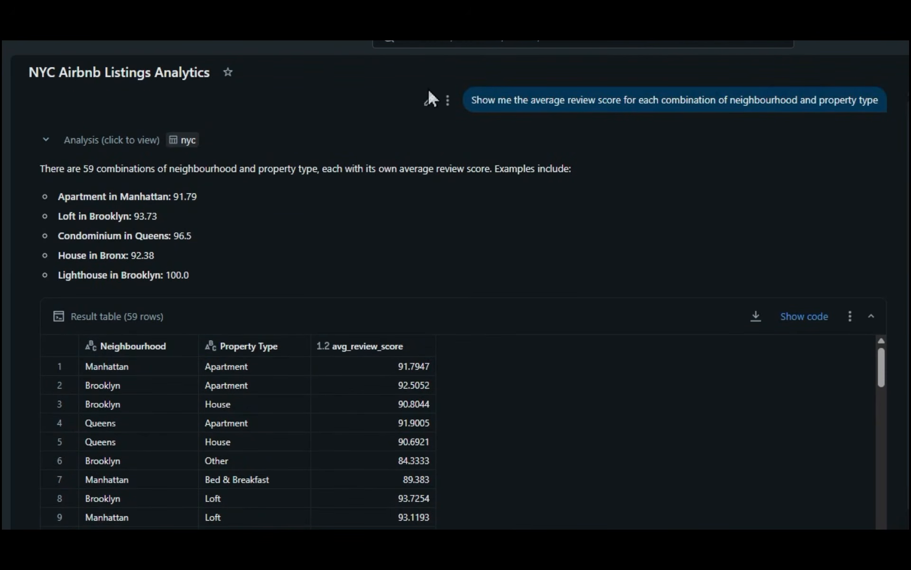
Step: Extend the submitted question with ", ordered by highest average review" and save it to rerun the analysis
click(431, 97)
click(519, 105)
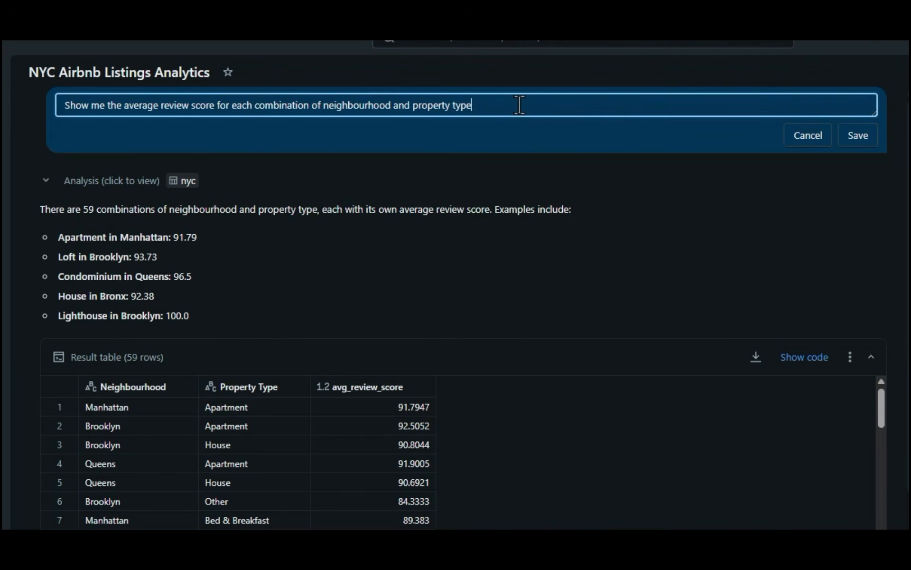
scroll(372, 485, down, 2)
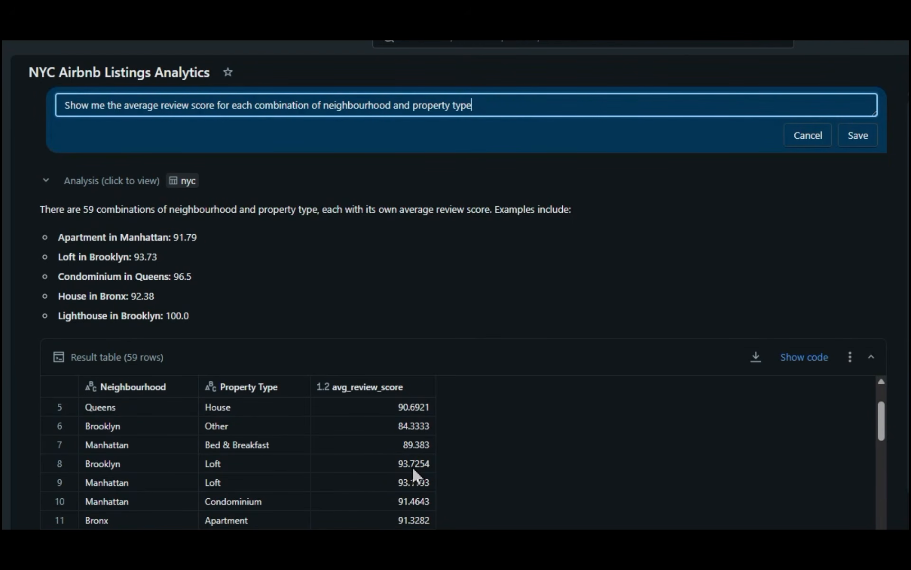
scroll(395, 400, up, 2)
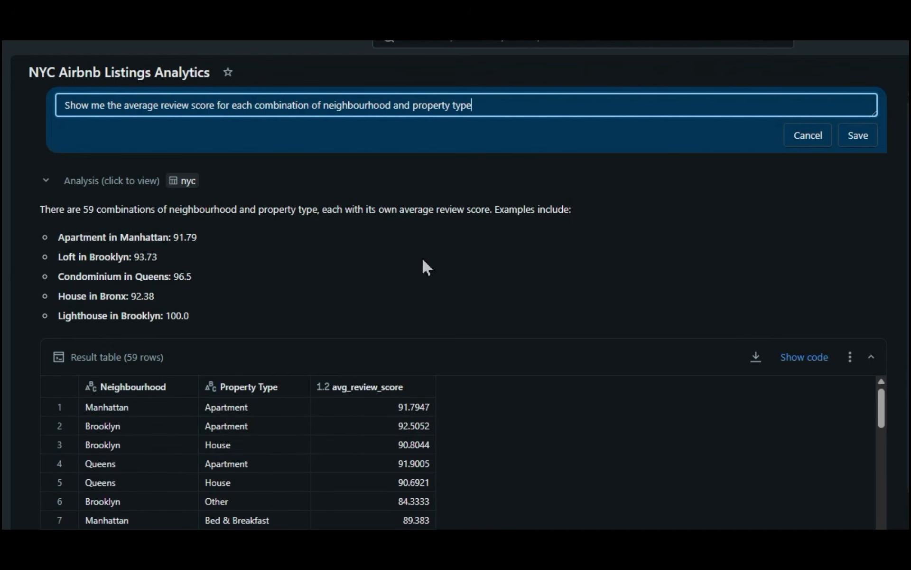
text(, ordered by highest )
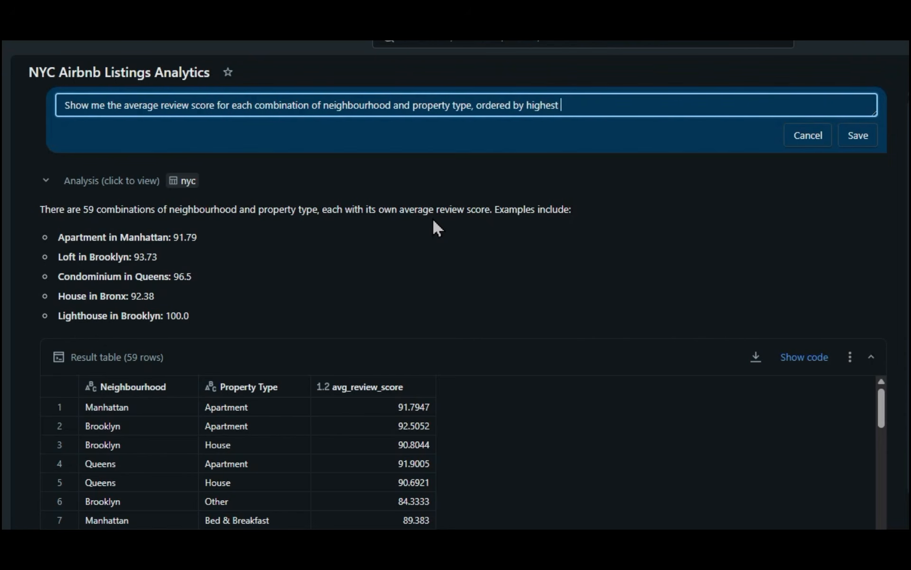
text(average review)
click(855, 135)
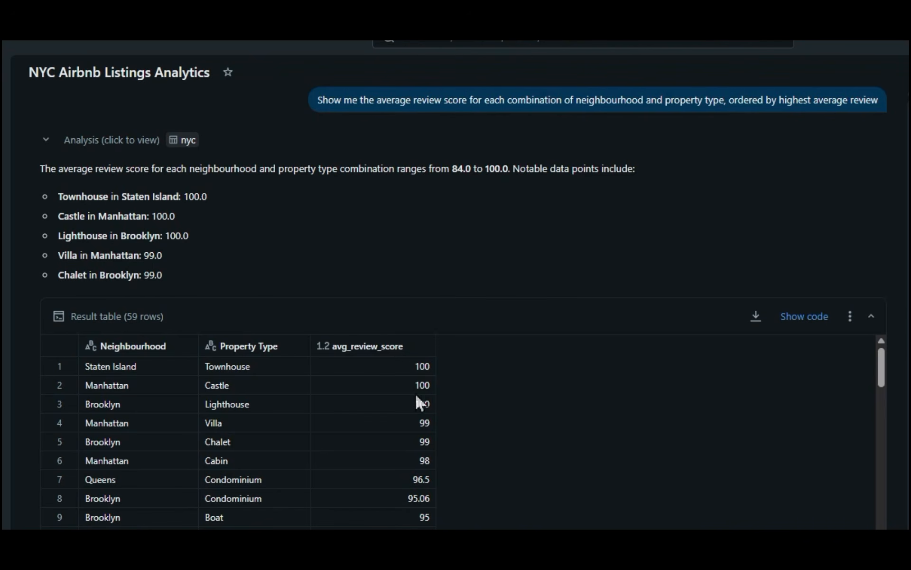
Step: Examine the reordered result table, and show the SQL code behind it to check the grouping and sorting
scroll(438, 446, down, 12)
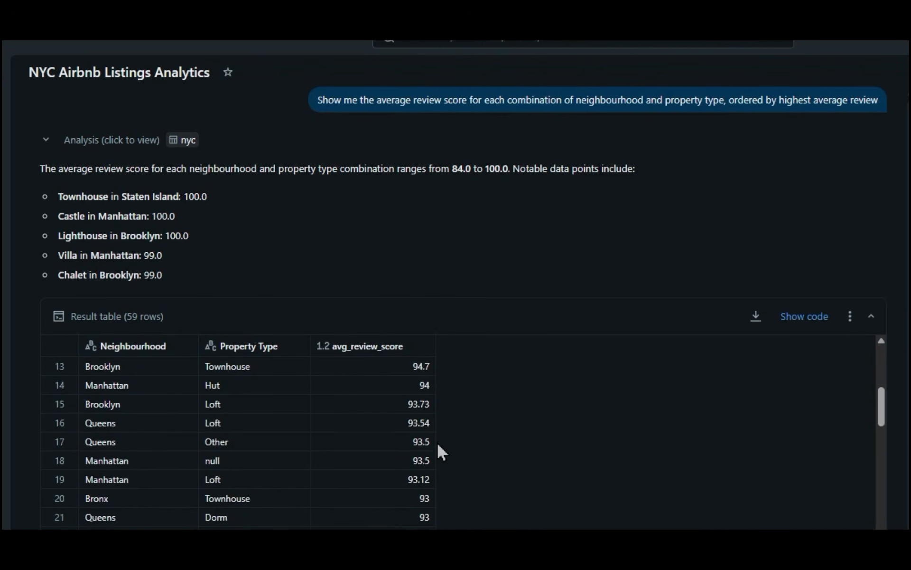
scroll(438, 447, up, 12)
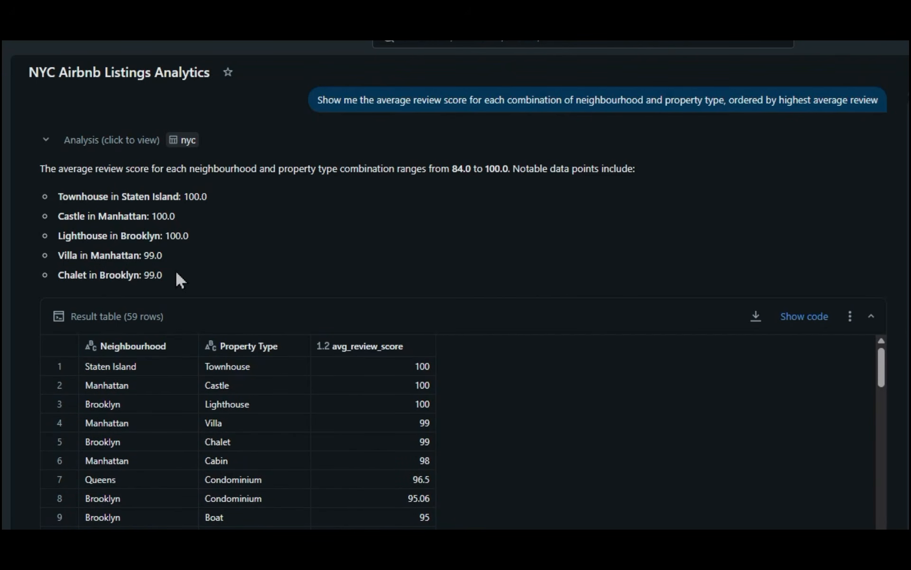
scroll(251, 427, down, 10)
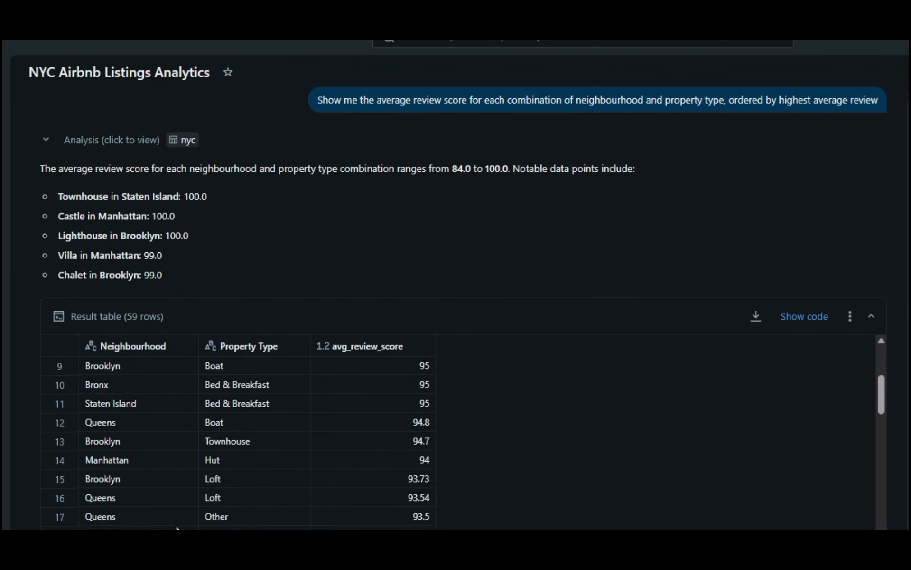
mouse_move(221, 499)
scroll(221, 499, up, 15)
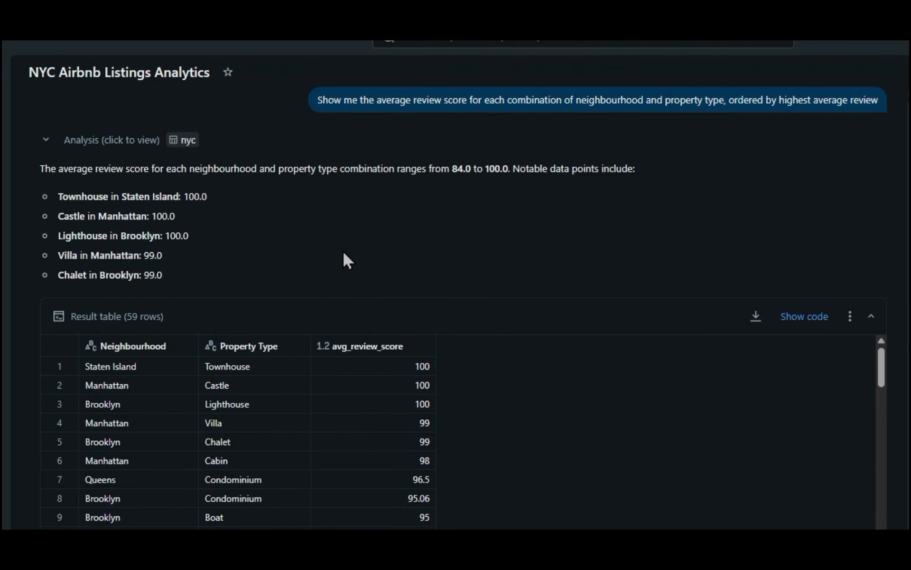
click(807, 317)
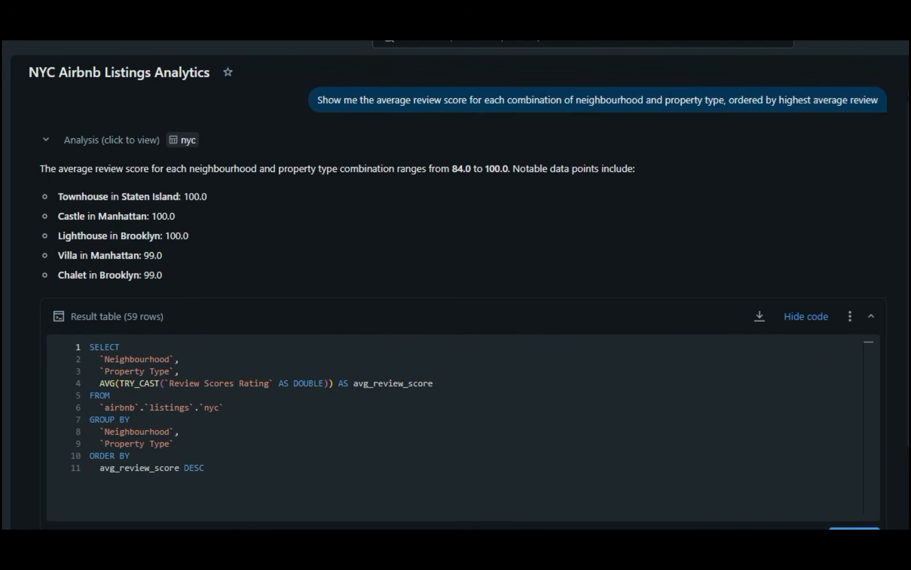
scroll(83, 480, down, 1)
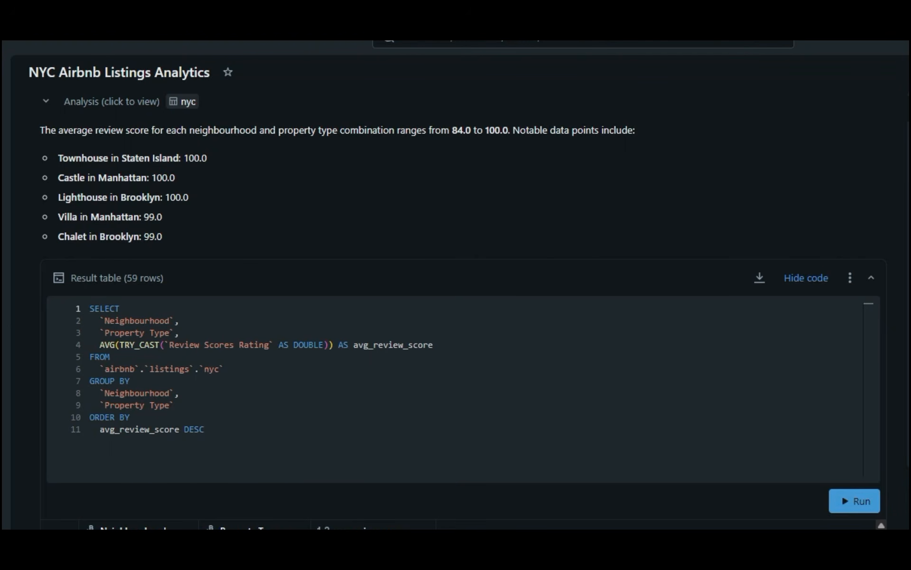
scroll(456, 285, down, 3)
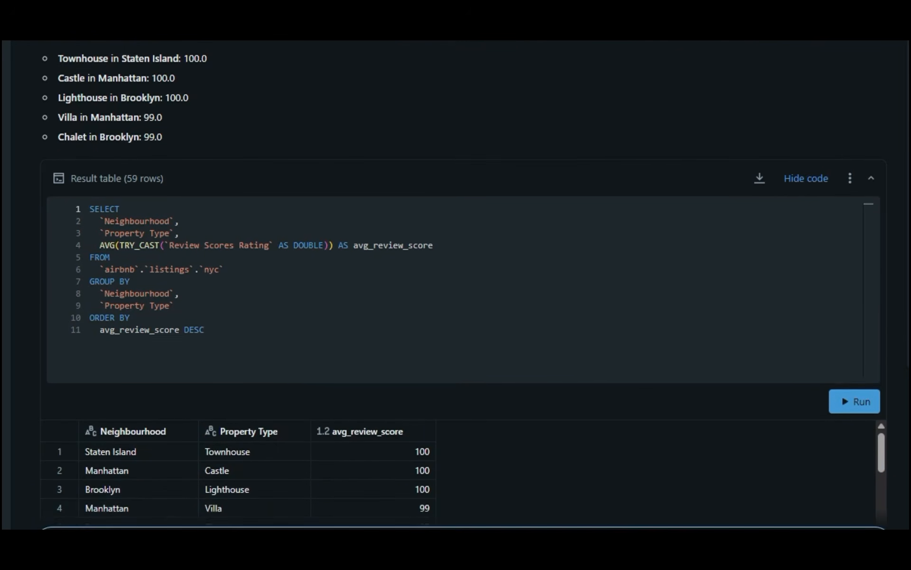
scroll(179, 521, down, 2)
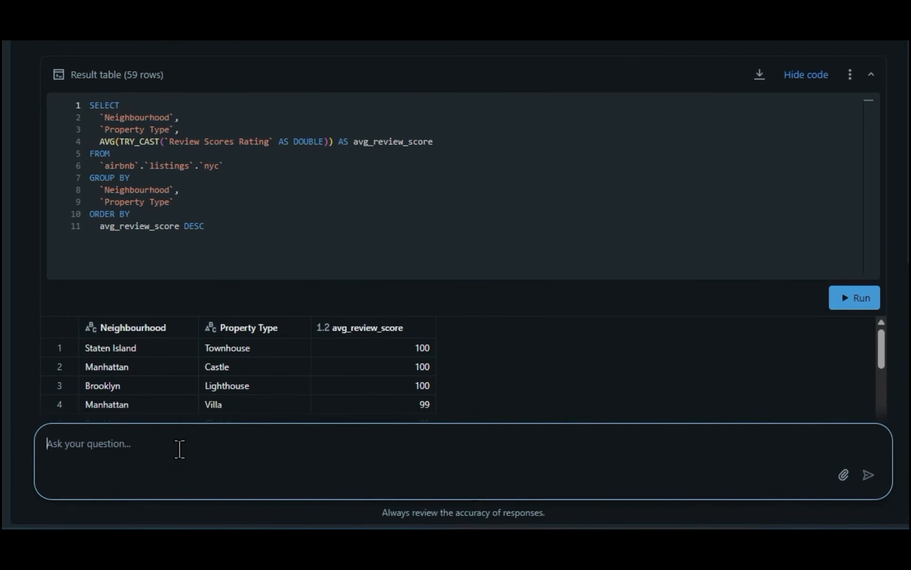
Step: Ask Genie to display a bar chart which shows the count of listings by beds, sorted in descending order
text(display a bar chart which shows the count of listings by beds, sorted in descending order)
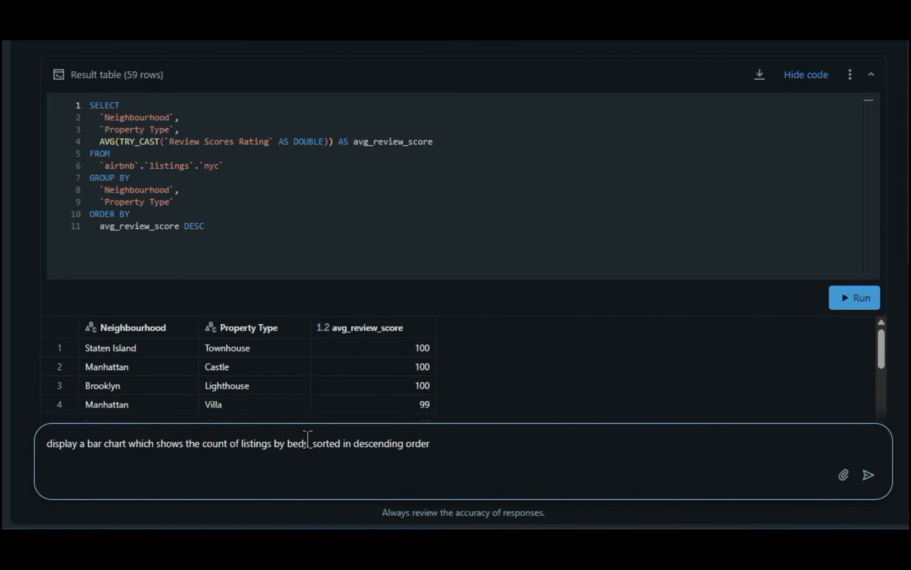
click(309, 447)
text(,)
key(Return)
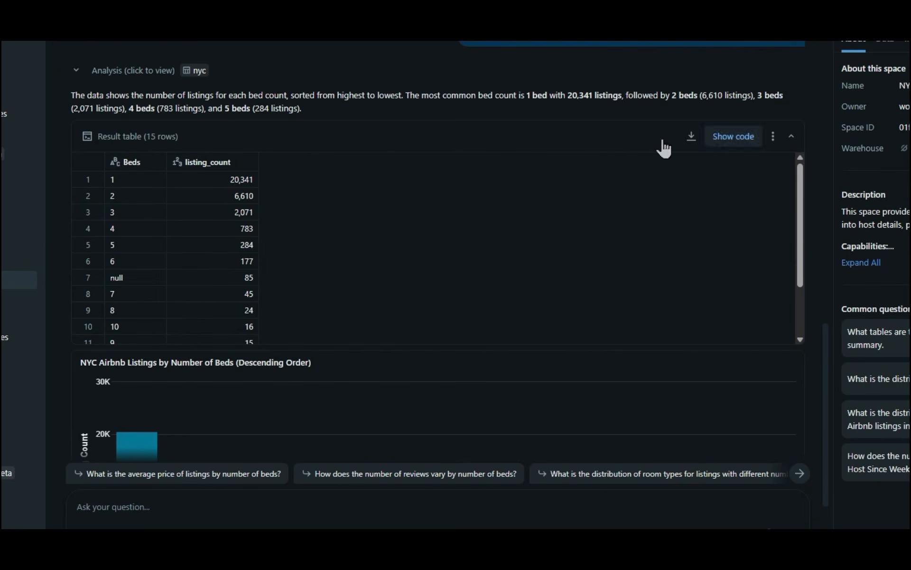
Step: Check the SQL code for the listings-by-beds answer, hide it again, and review the result table and bar chart
click(731, 139)
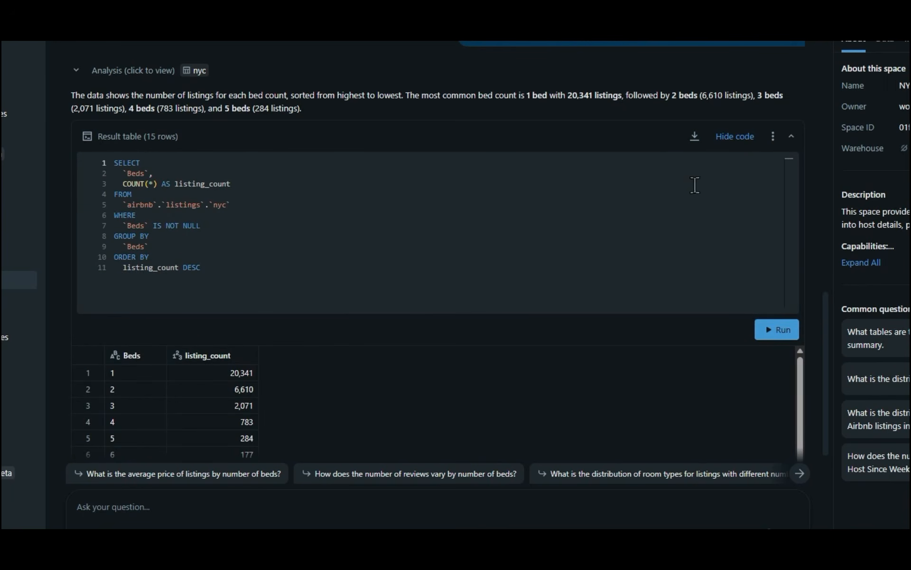
click(739, 139)
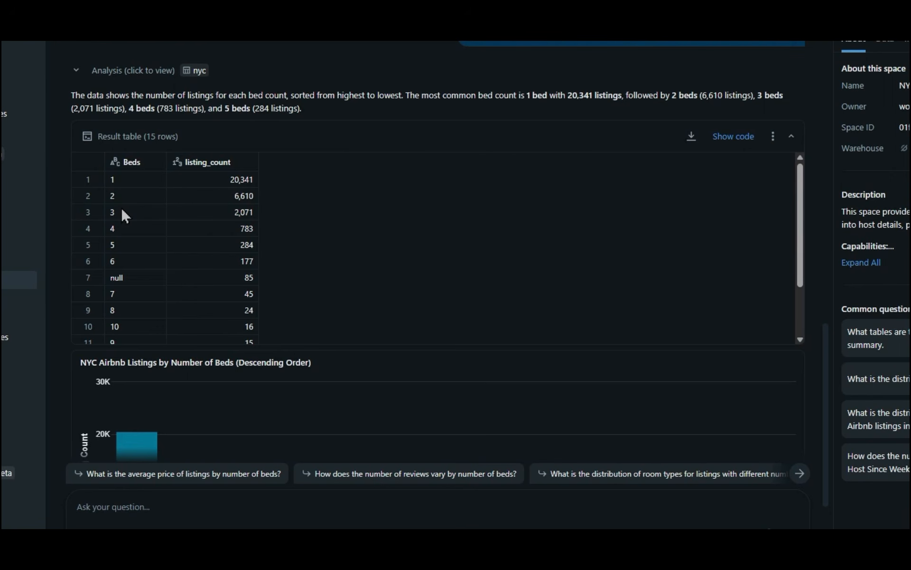
scroll(122, 211, down, 3)
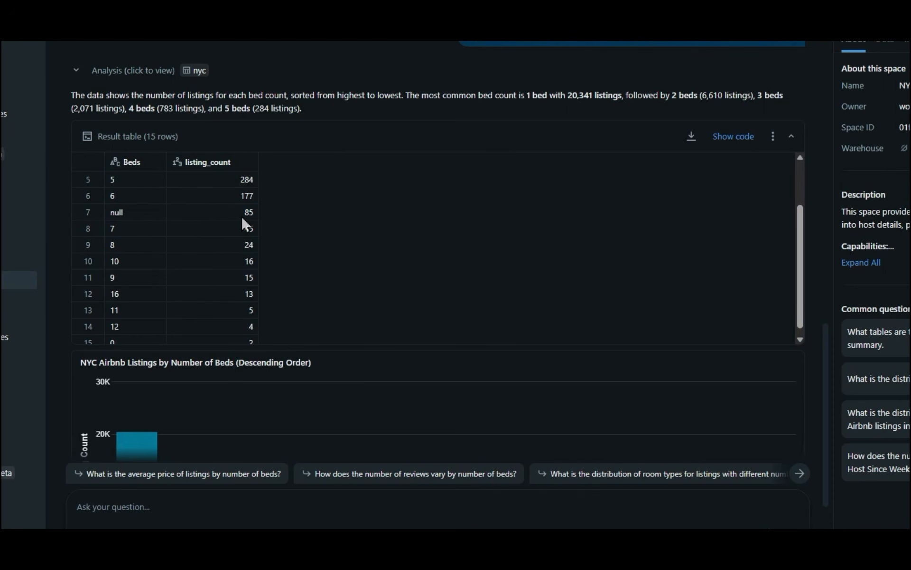
scroll(254, 416, down, 3)
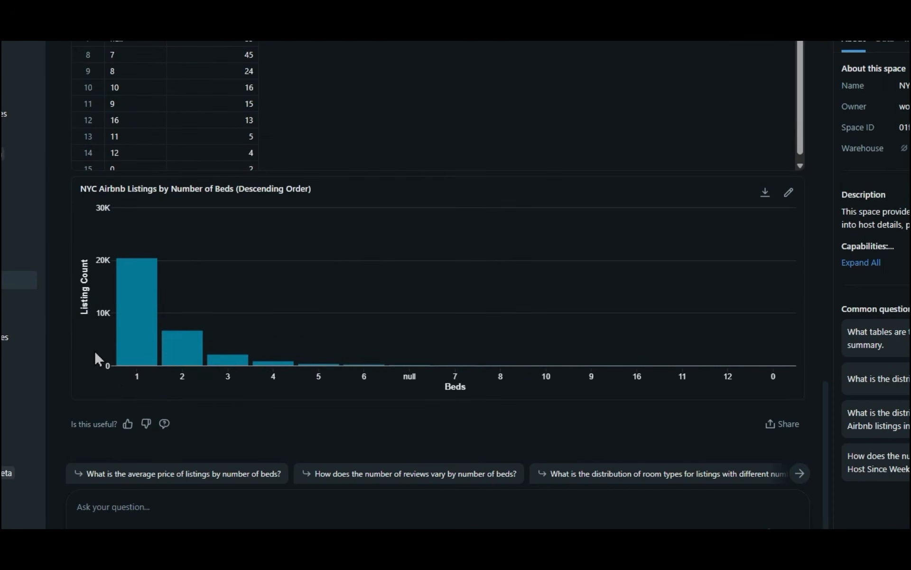
mouse_move(222, 360)
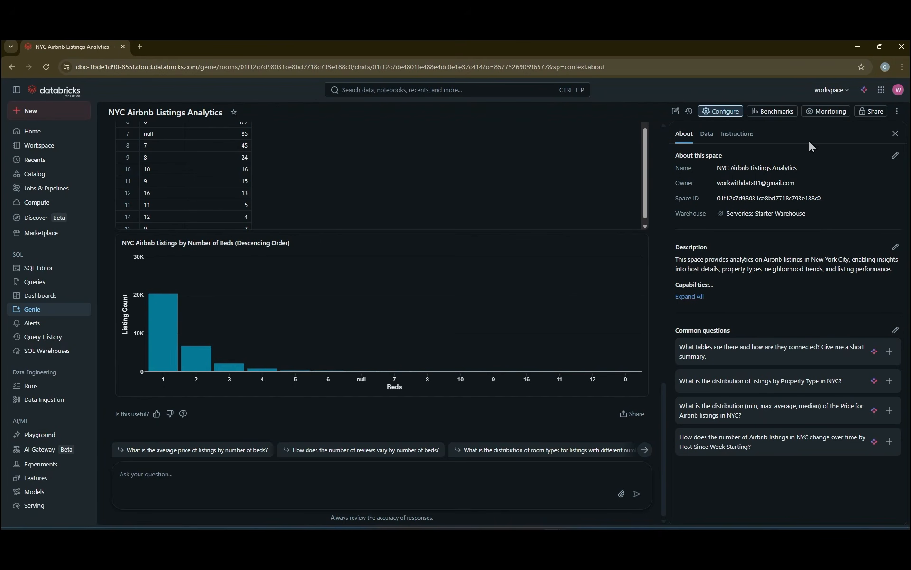
Step: Minimize the Databricks window, view the Power BI Desktop download page and the Parallels site, and start a blank report in Power BI Desktop
click(858, 50)
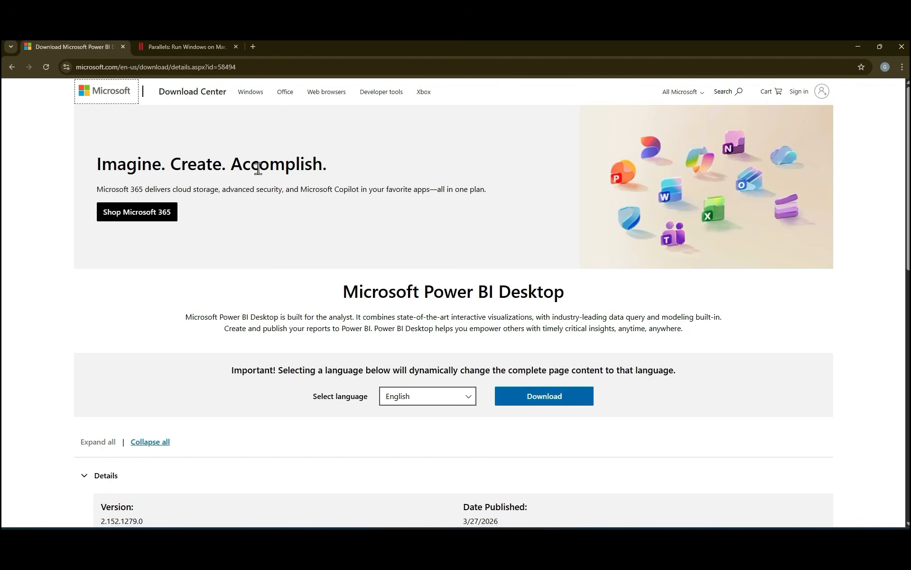
click(195, 48)
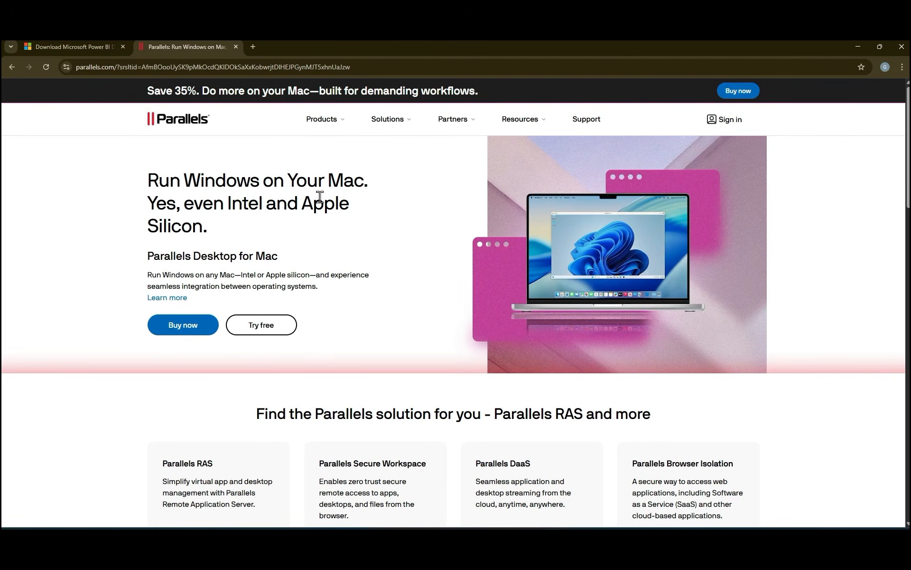
click(95, 50)
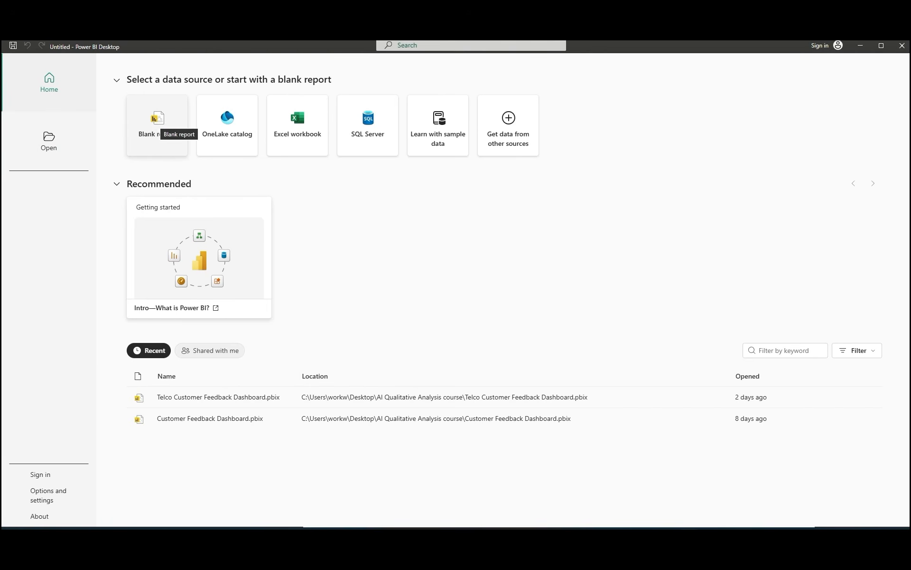
click(156, 125)
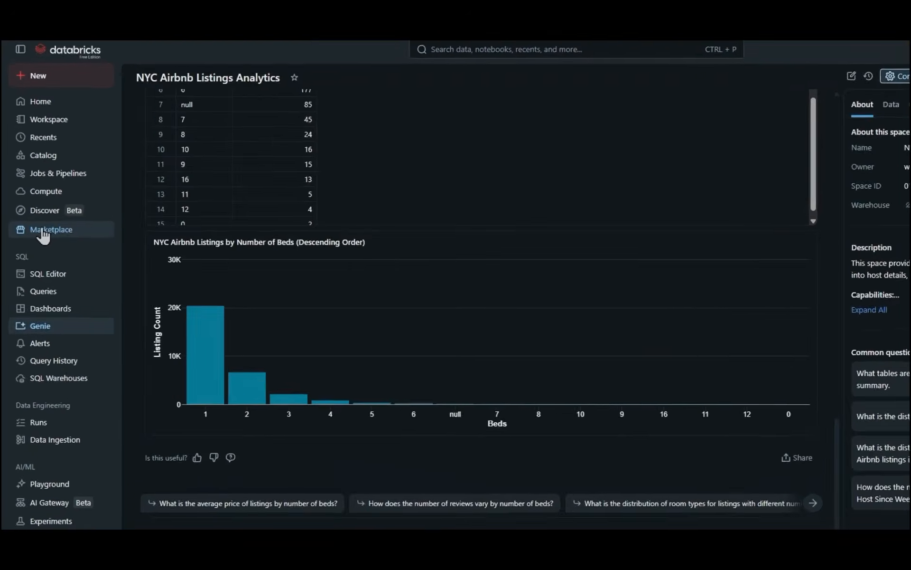
Step: Search the Databricks Marketplace products for "power bi"
click(41, 233)
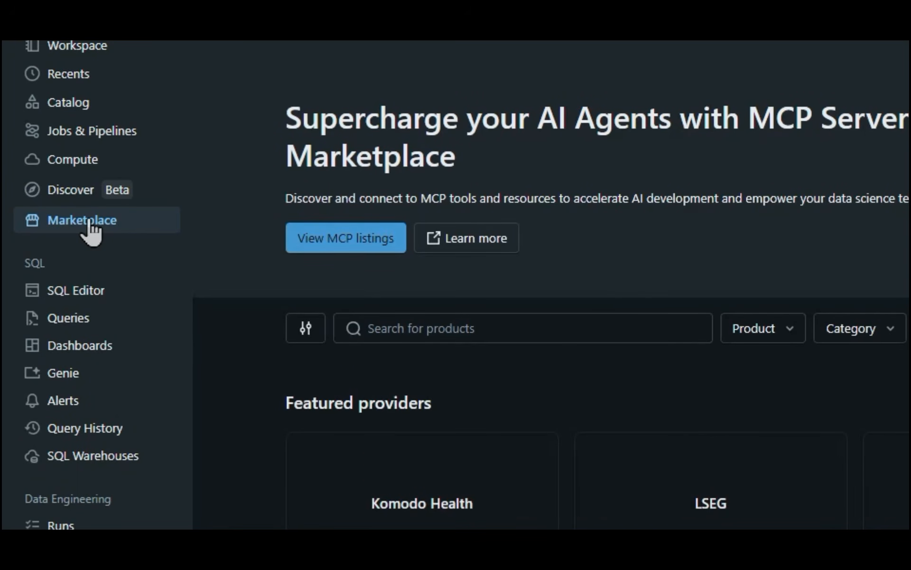
scroll(595, 317, down, 1)
scroll(594, 306, down, 2)
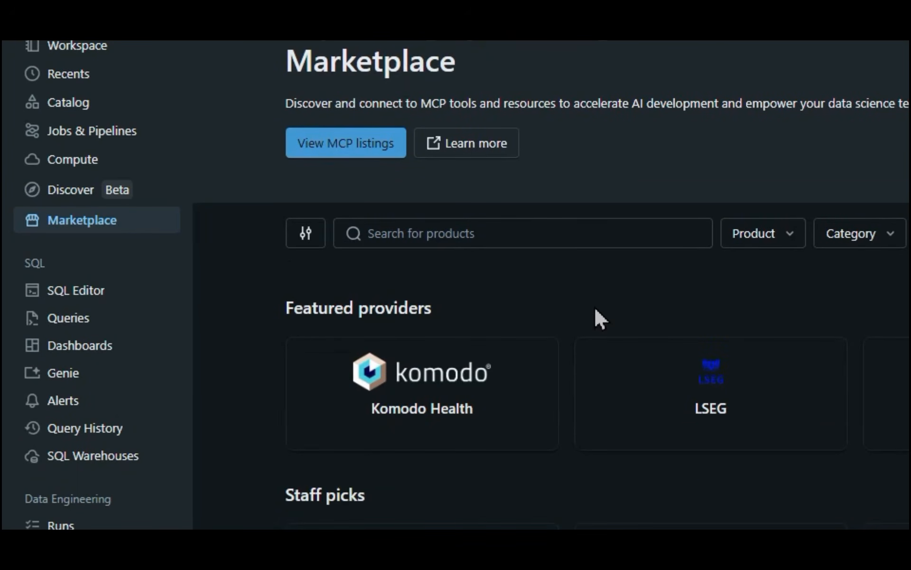
scroll(594, 306, up, 3)
click(433, 328)
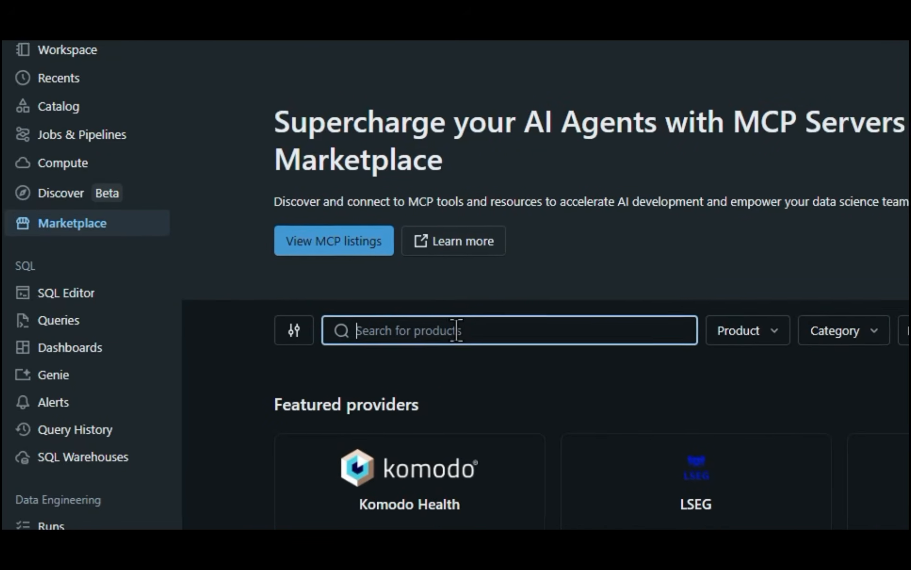
click(375, 58)
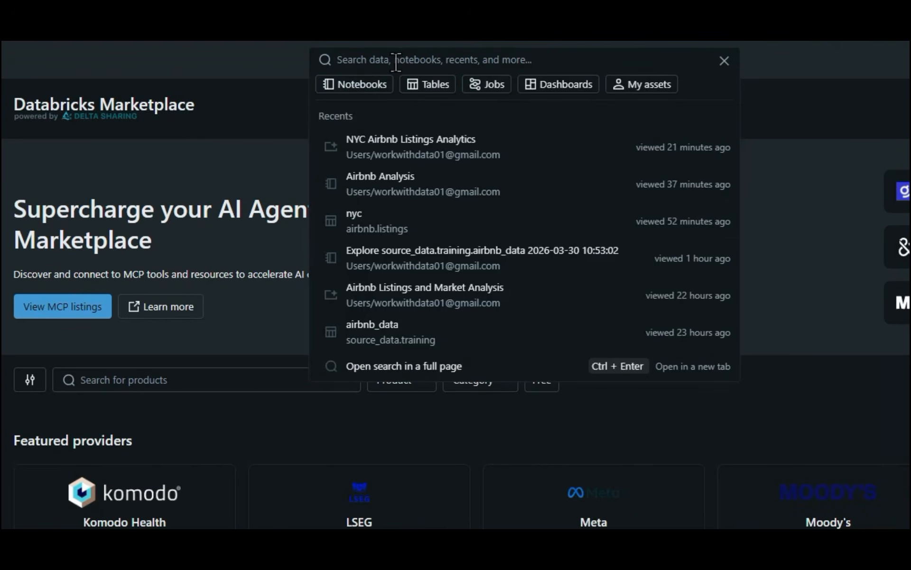
click(207, 380)
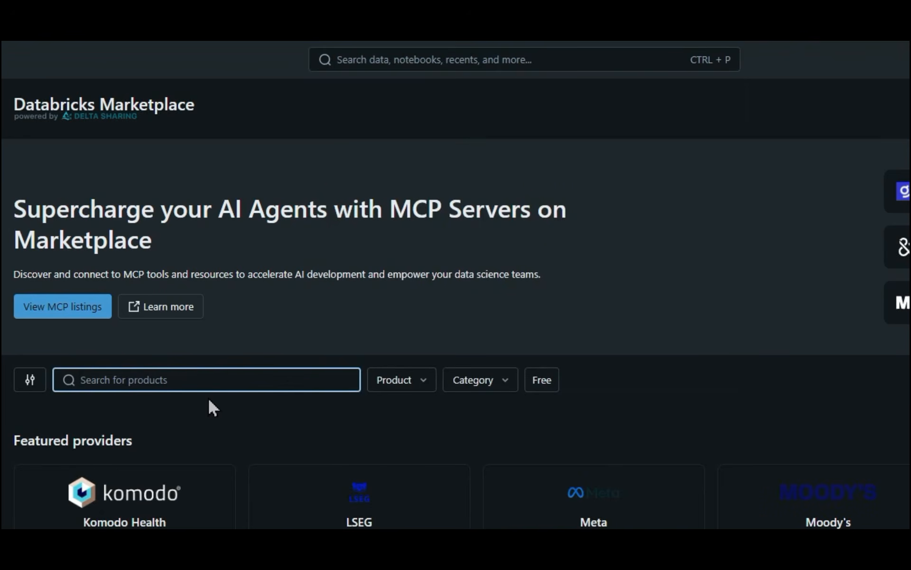
text(power bi)
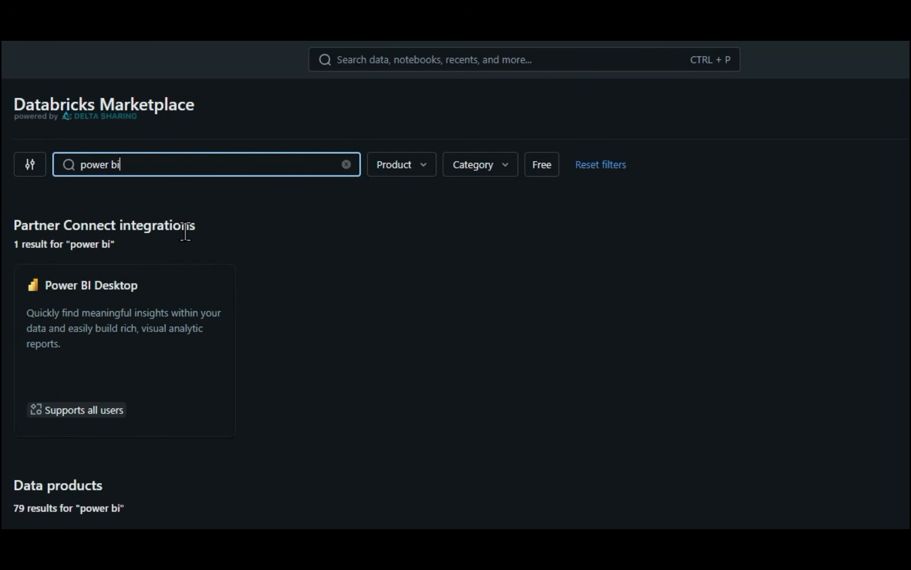
Step: Download the Power BI Desktop integration's connection file for the Serverless Starter Warehouse and open it in Power BI Desktop
click(158, 332)
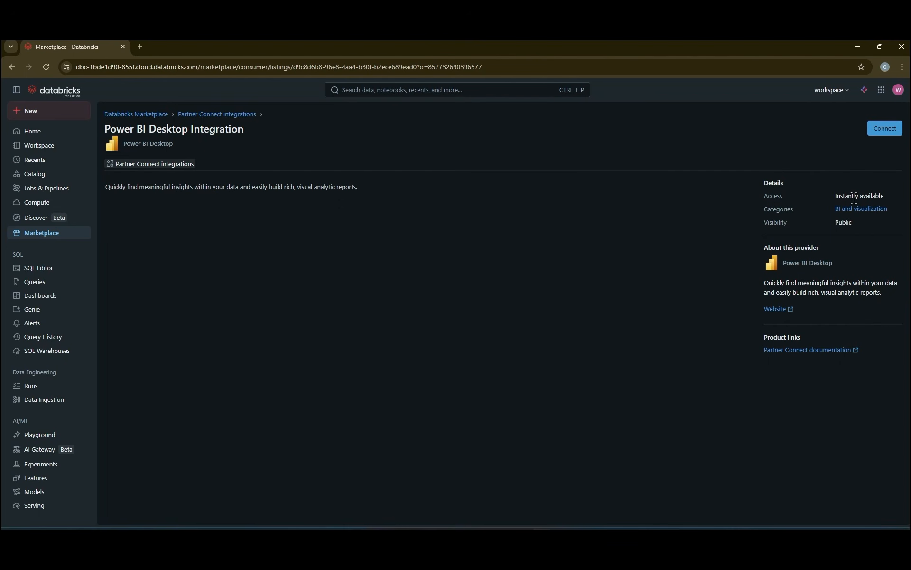
click(885, 133)
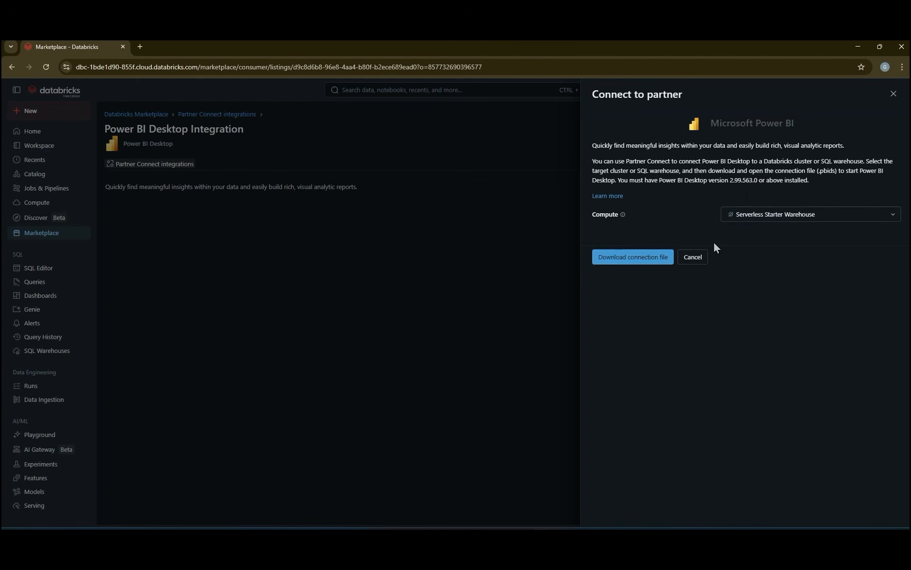
click(622, 256)
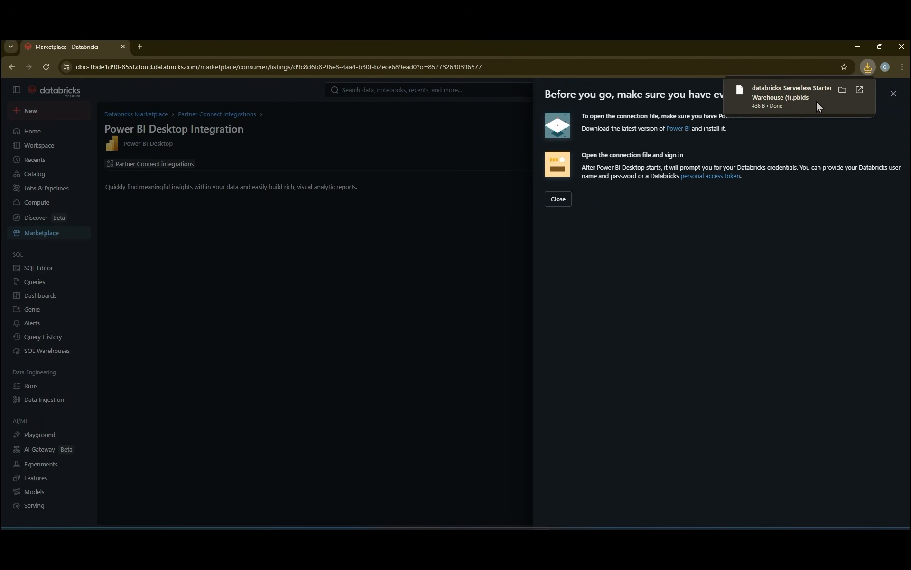
key(alt)
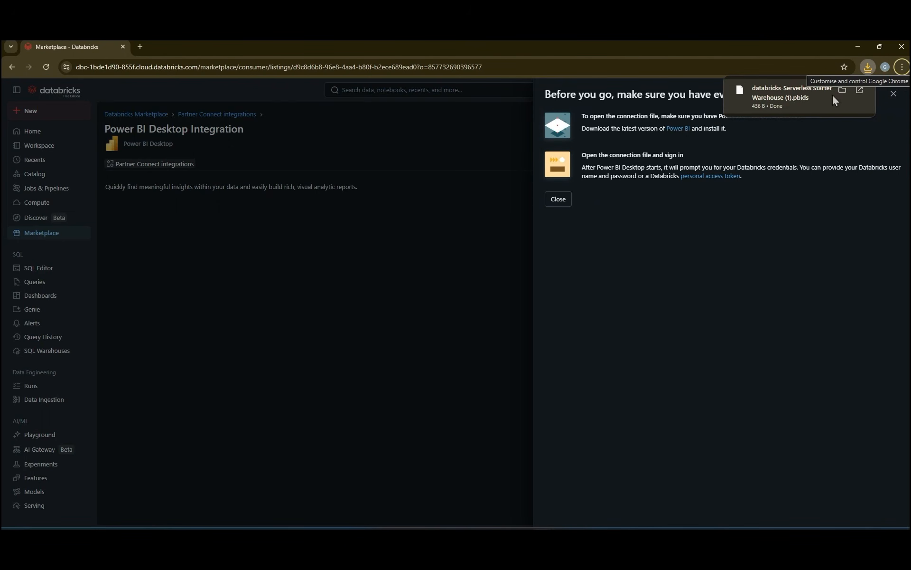
click(842, 91)
click(790, 99)
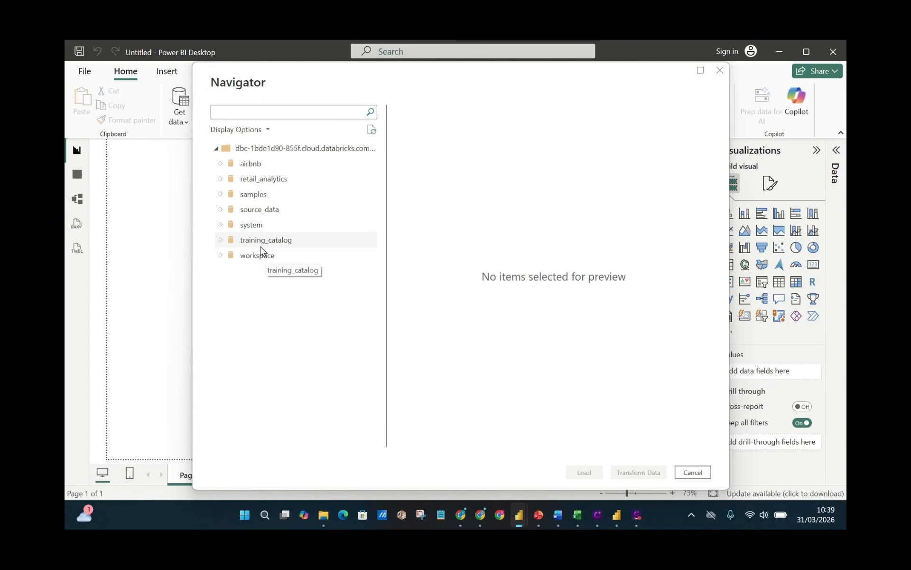
Step: Load the nyc table from the listings schema of the airbnb catalog into the report
click(221, 164)
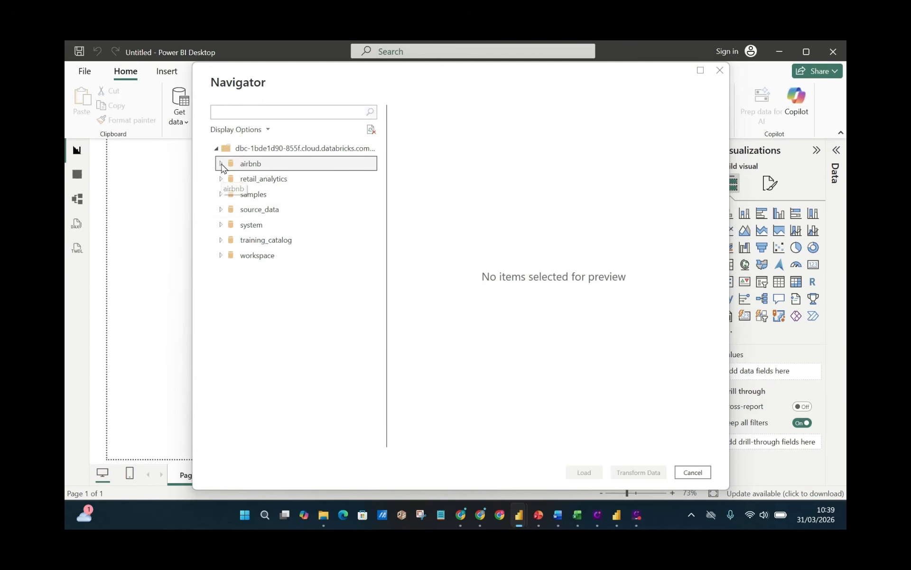
click(237, 196)
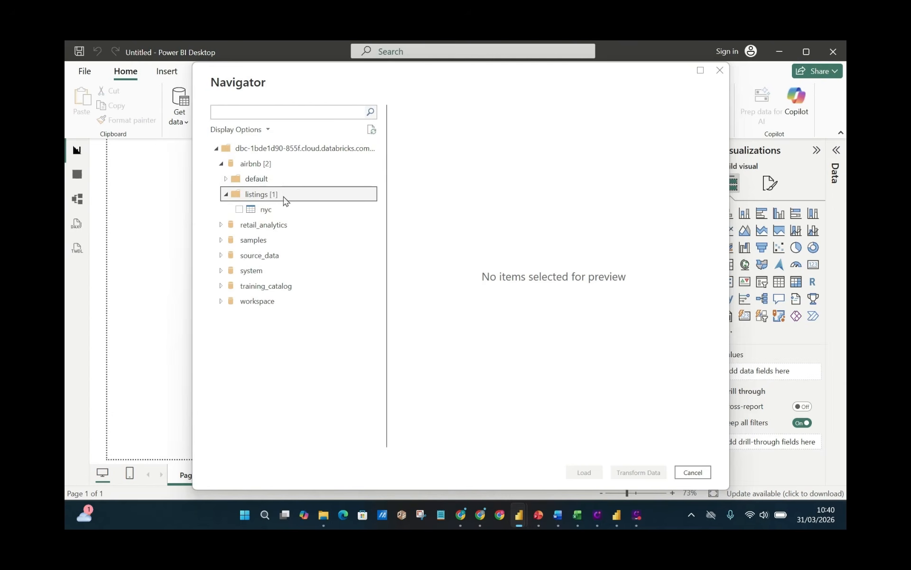
click(239, 210)
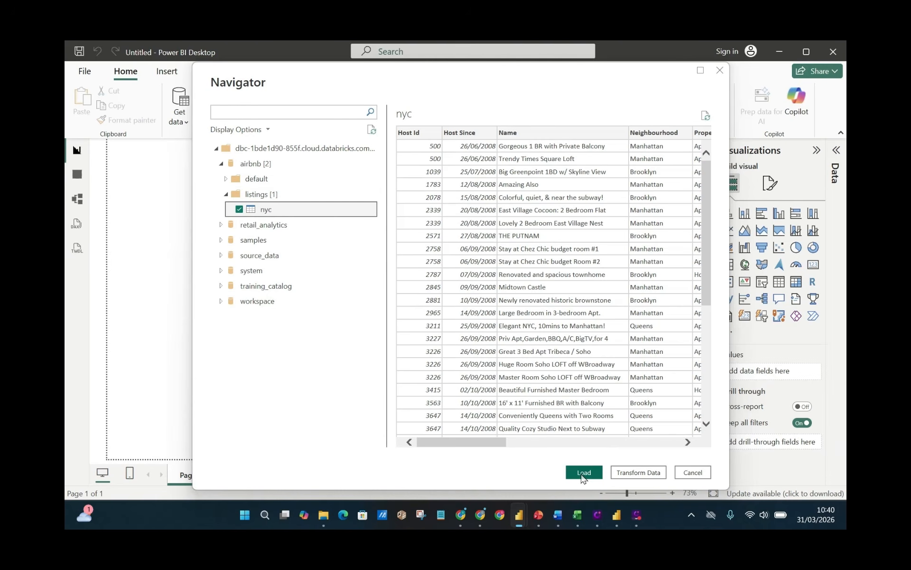
click(583, 474)
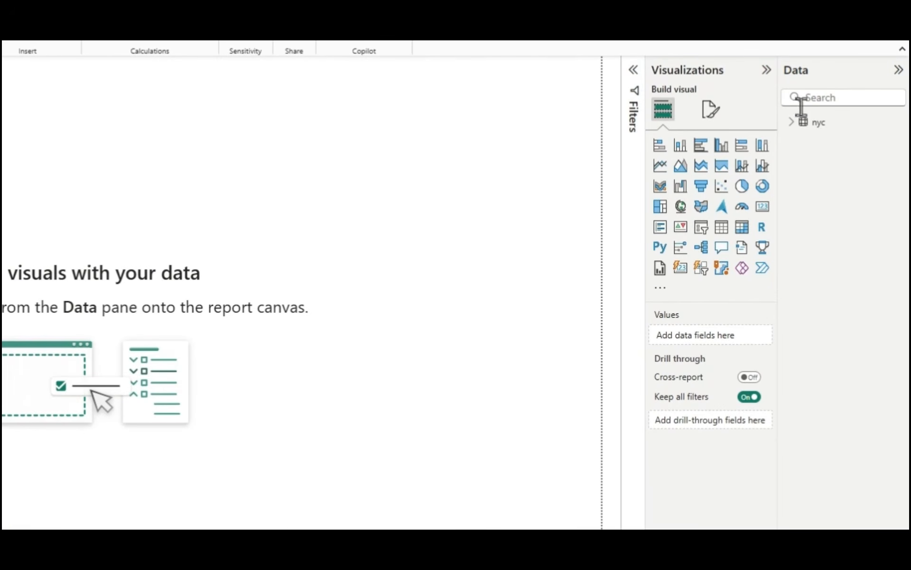
Step: Expand the nyc table to view its fields, and collapse and reopen the Data pane
click(794, 125)
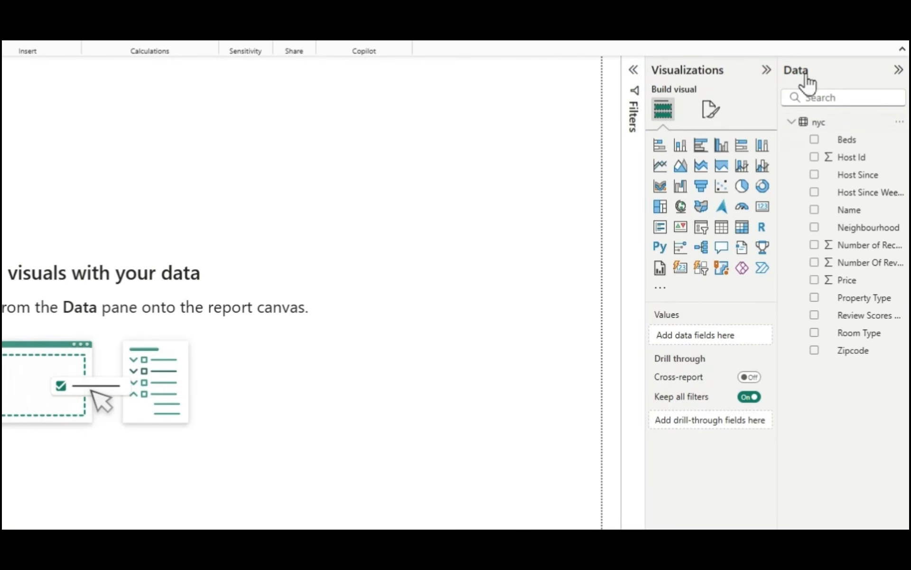
click(898, 71)
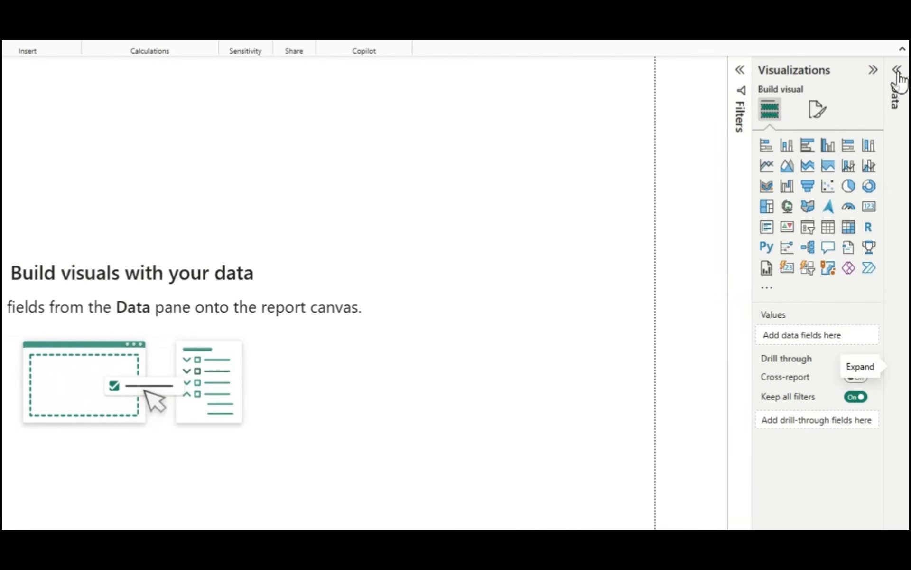
click(899, 72)
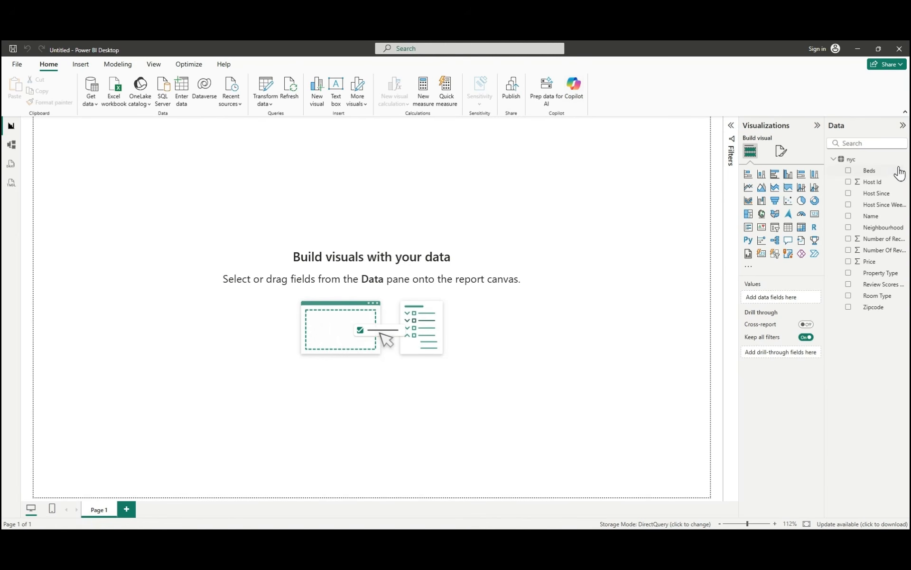
Step: Open Copilot, cancel its e-mail sign-in, and close the Copilot pane
click(580, 88)
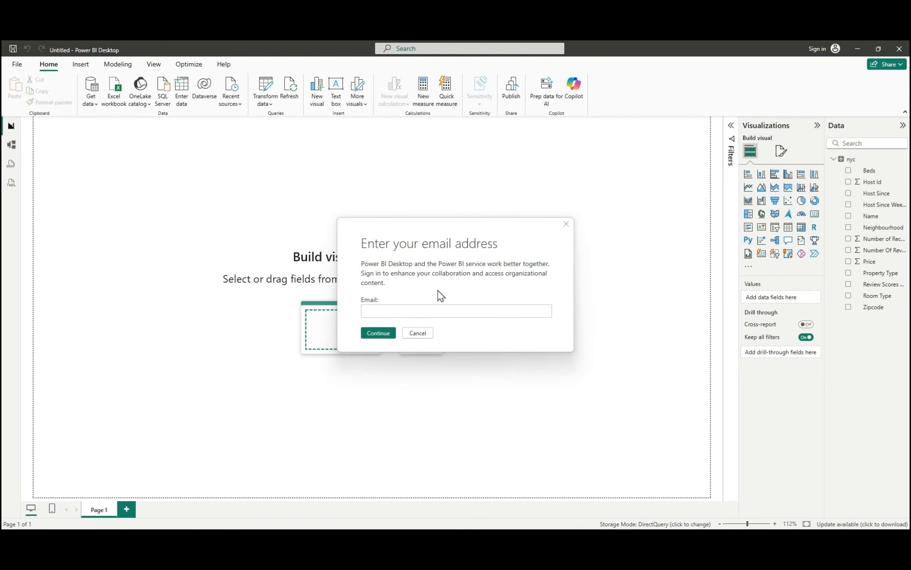
click(379, 310)
click(418, 333)
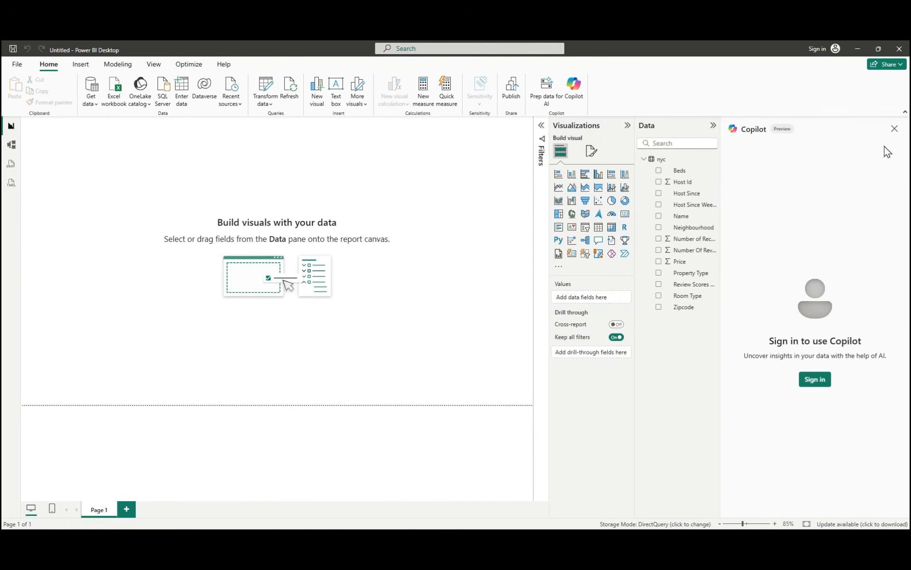
click(895, 128)
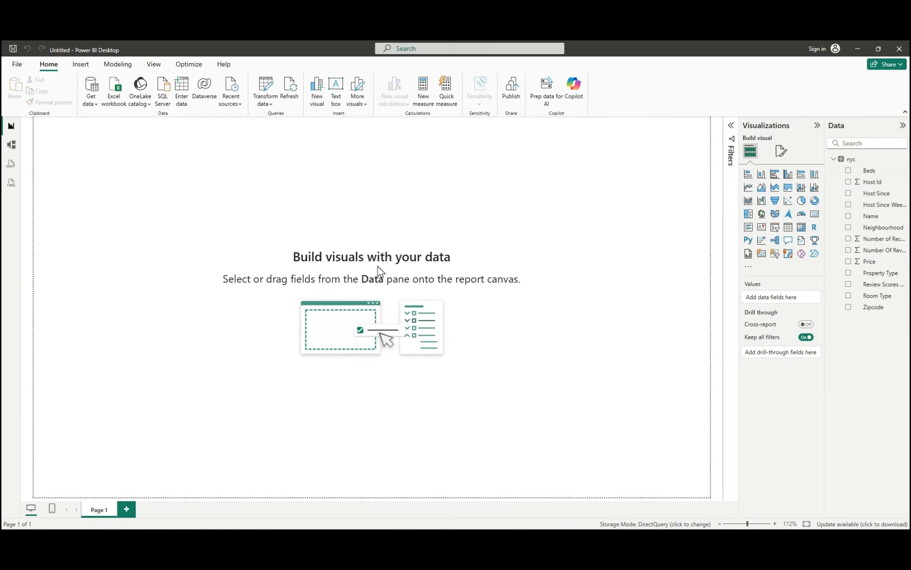
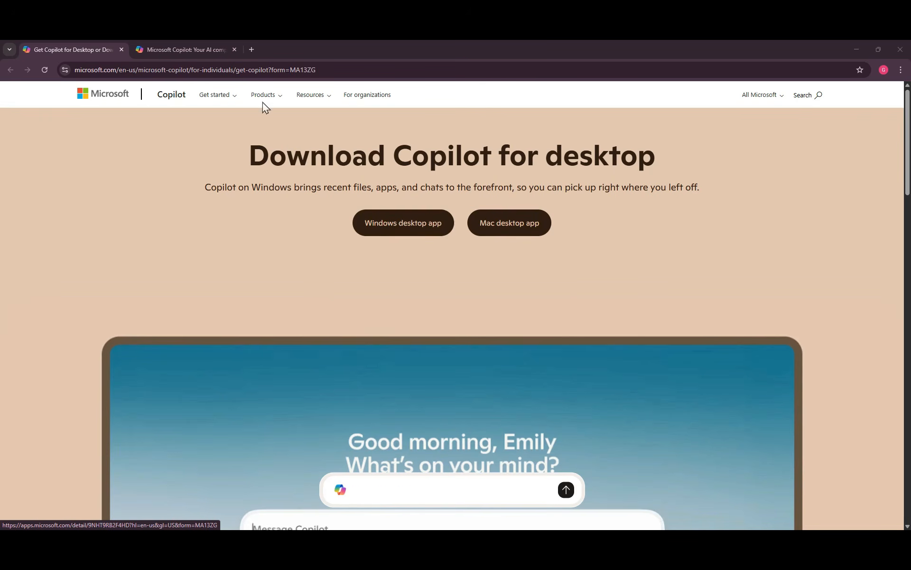
Step: View the Copilot web chat in the browser, switch to the Copilot desktop app, and check its sidebar
click(205, 53)
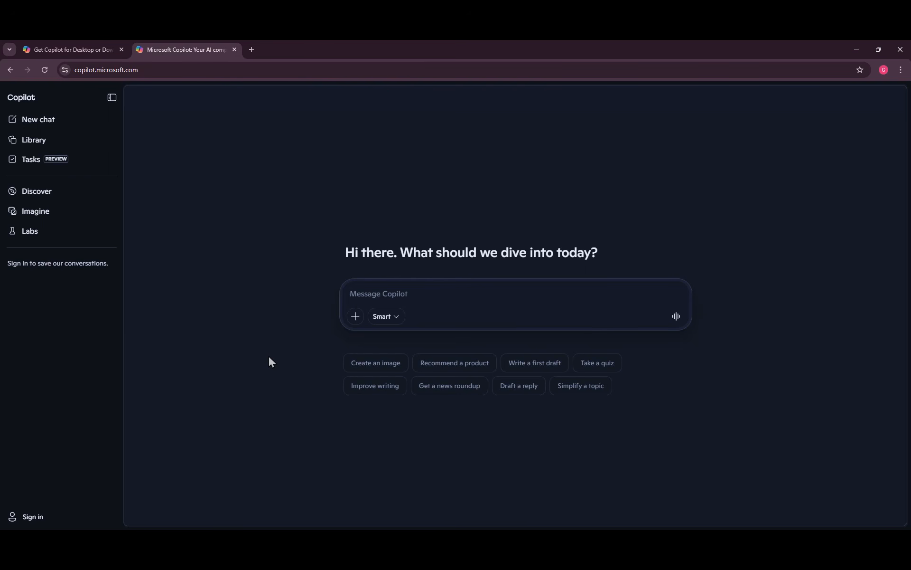
drag(1, 240, 575, 184)
click(688, 177)
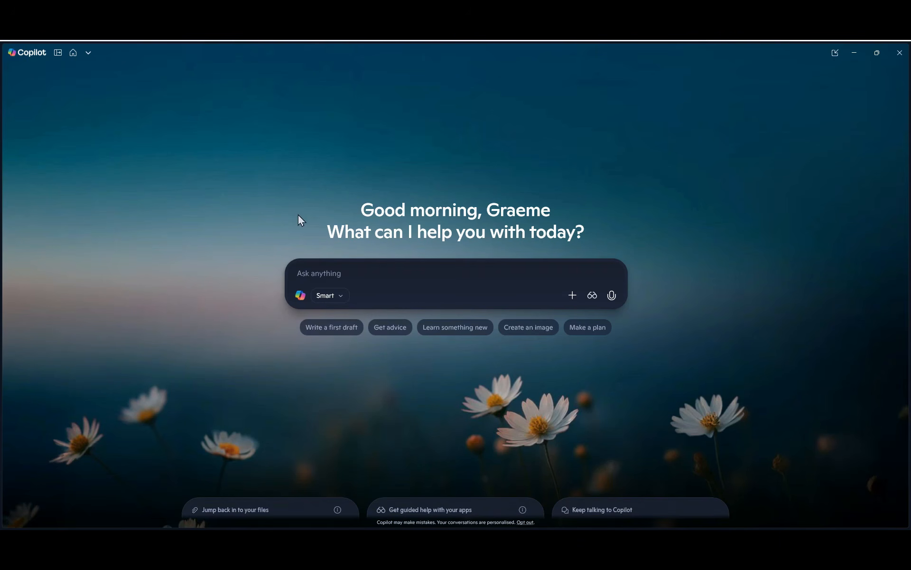
click(58, 52)
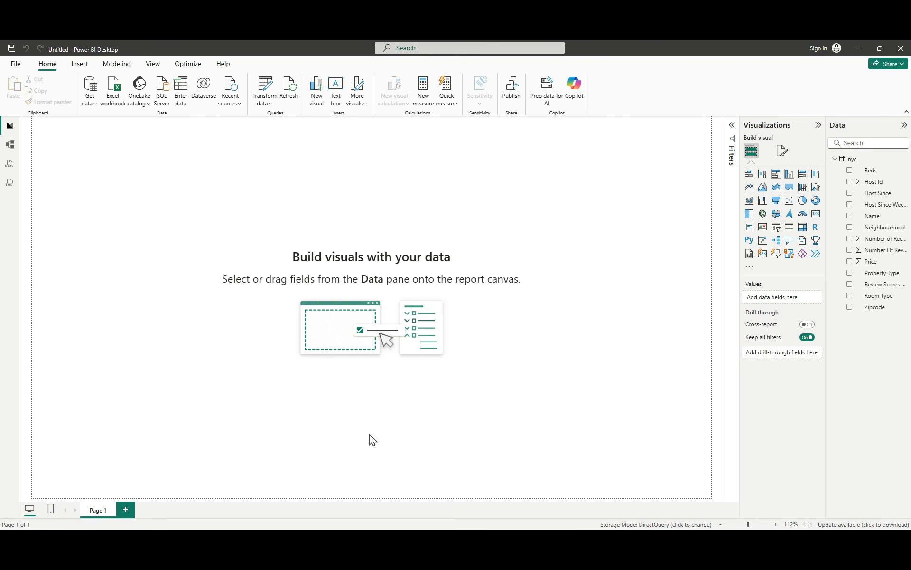
Step: Switch to the Airbnb Data workbook in Excel and copy the header row with the first ten data rows across all 13 columns
drag(0, 225, 371, 134)
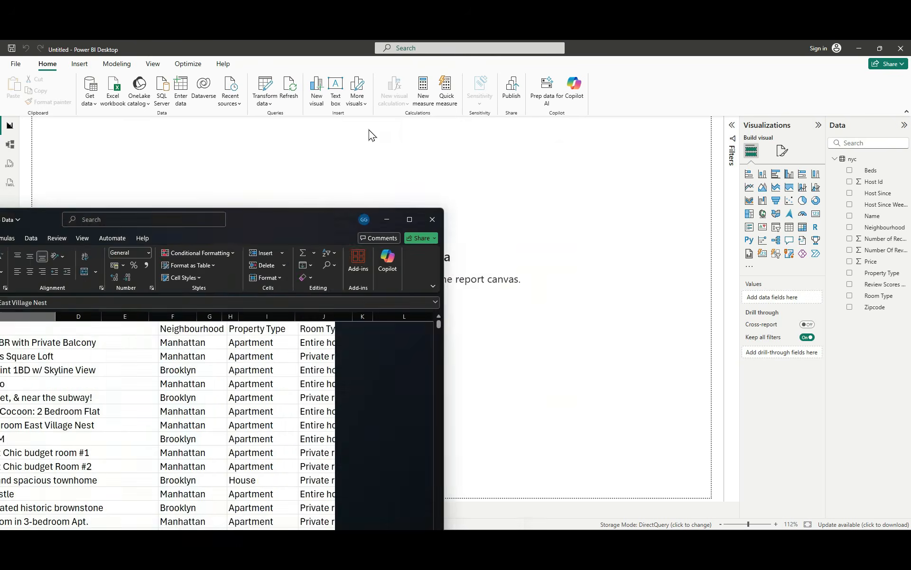
click(545, 133)
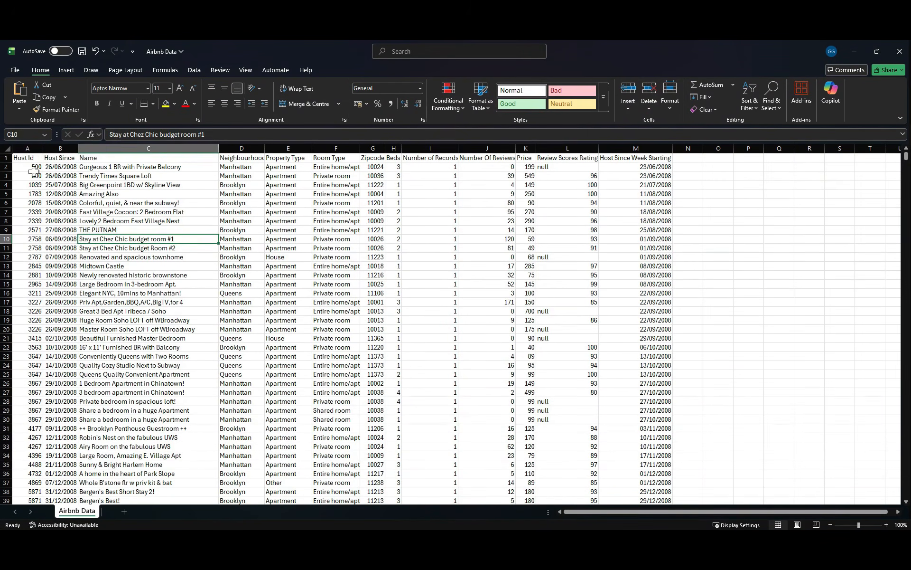
click(25, 158)
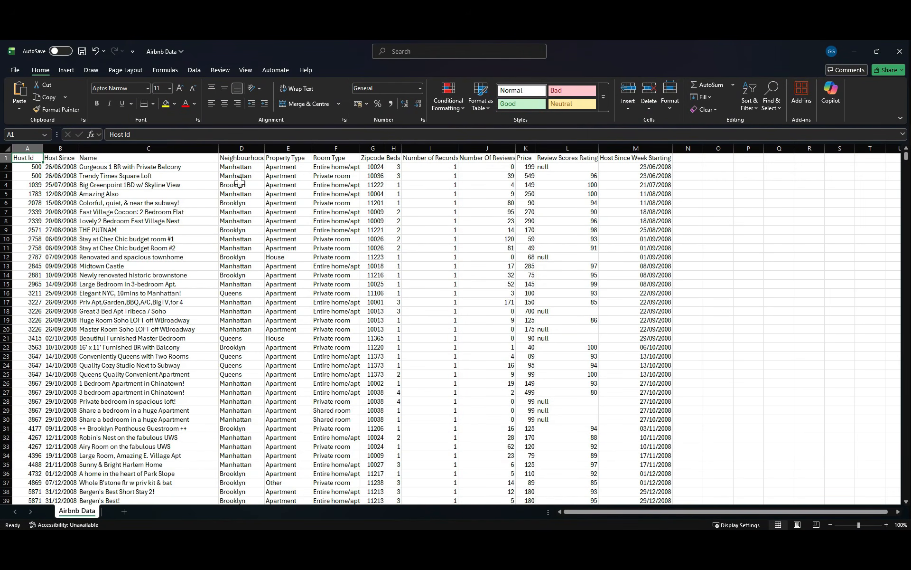
key(ctrl+shift+Right)
key(shift+Down)
key(shift+Down)
key(shift+Down)
key(shift+Down)
key(shift+Down)
key(shift+Down)
key(shift+Down)
key(shift+Down)
key(shift+Down)
key(shift+Down)
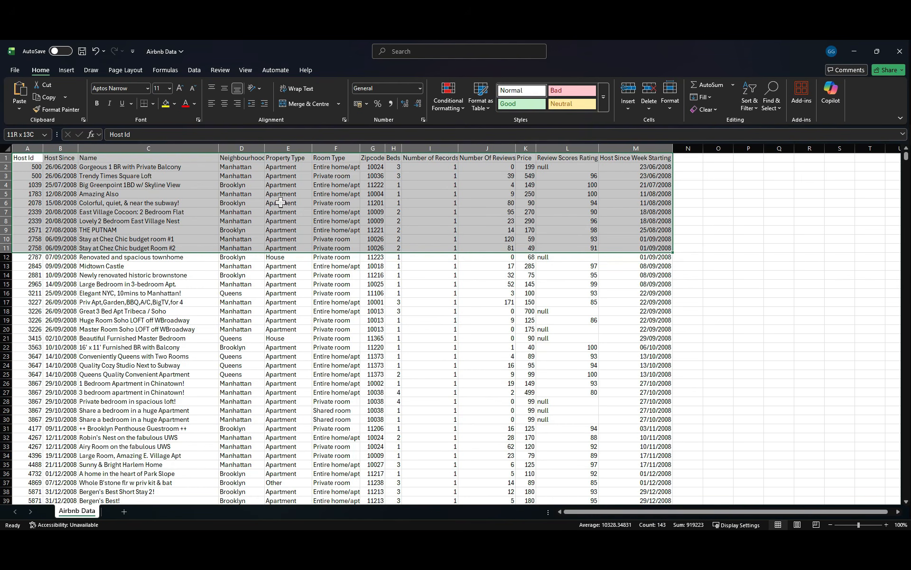
key(ctrl+c)
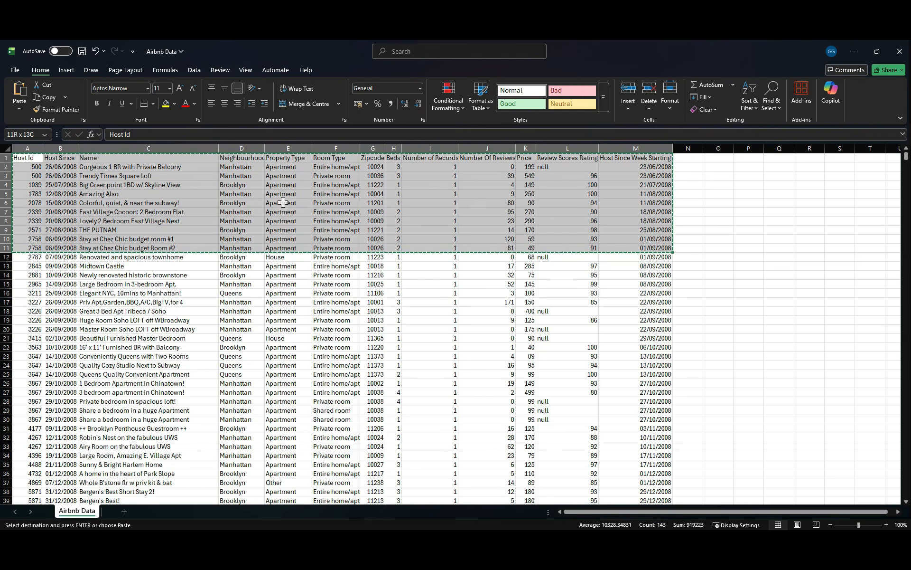
Step: Minimize Excel, switch to the Copilot desktop app, and paste the copied sample rows into the message with a blank line below them
click(860, 50)
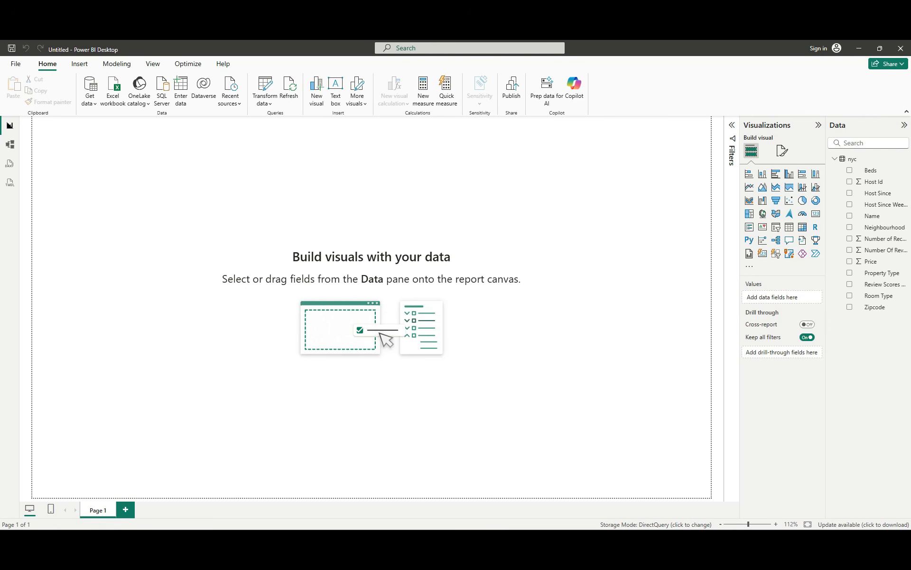
click(622, 541)
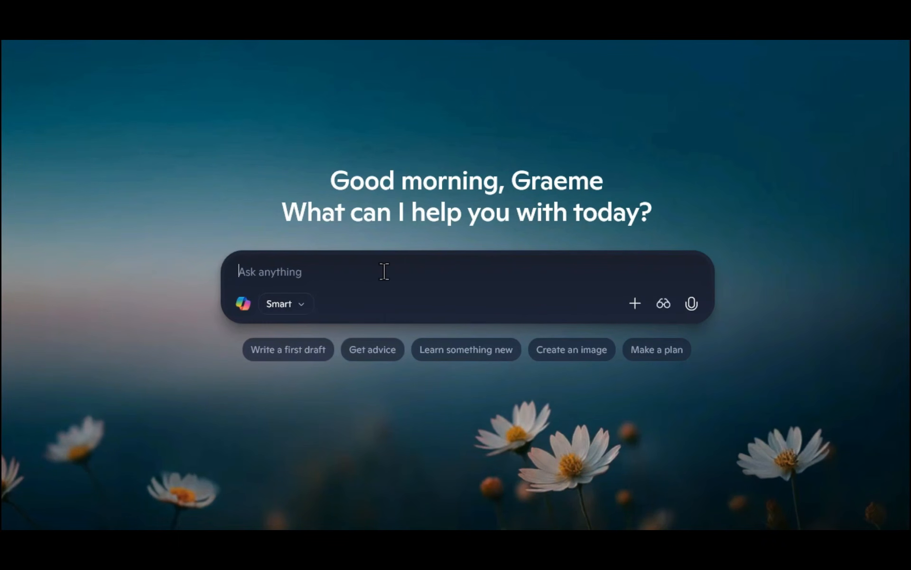
key(ctrl+v)
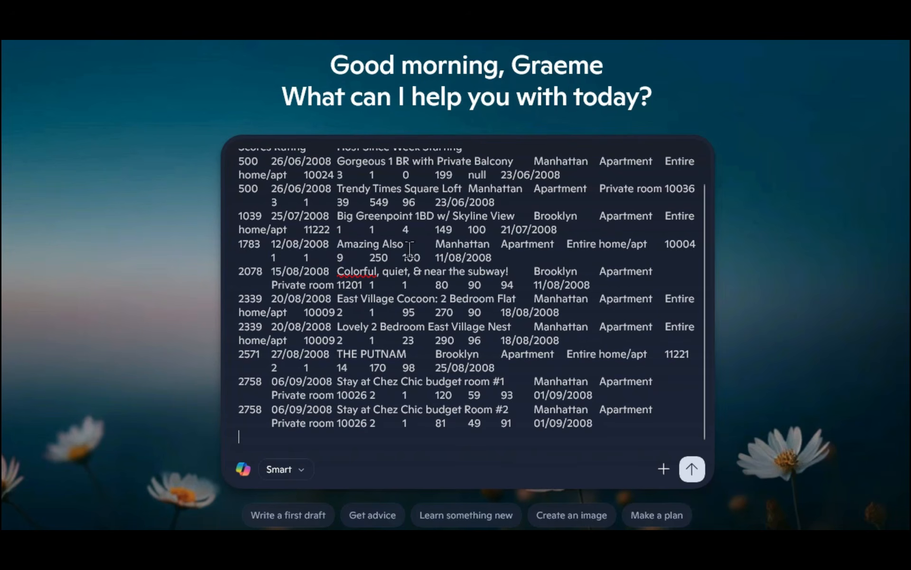
scroll(408, 252, up, 1)
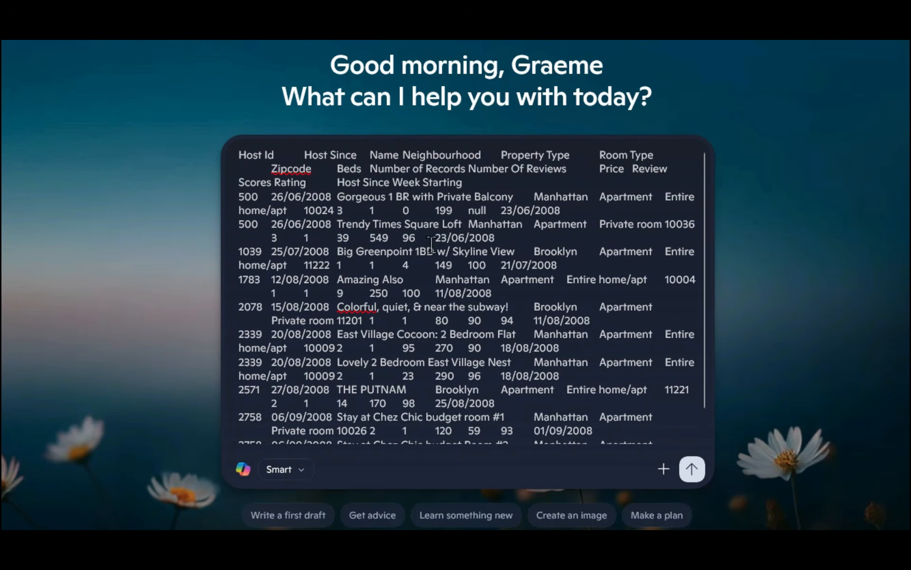
scroll(366, 259, down, 1)
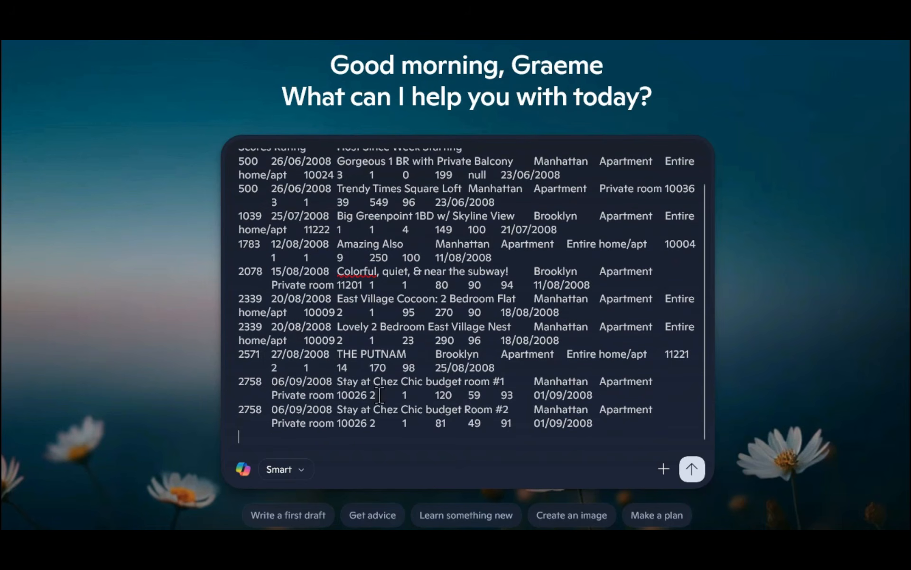
scroll(380, 395, down, 1)
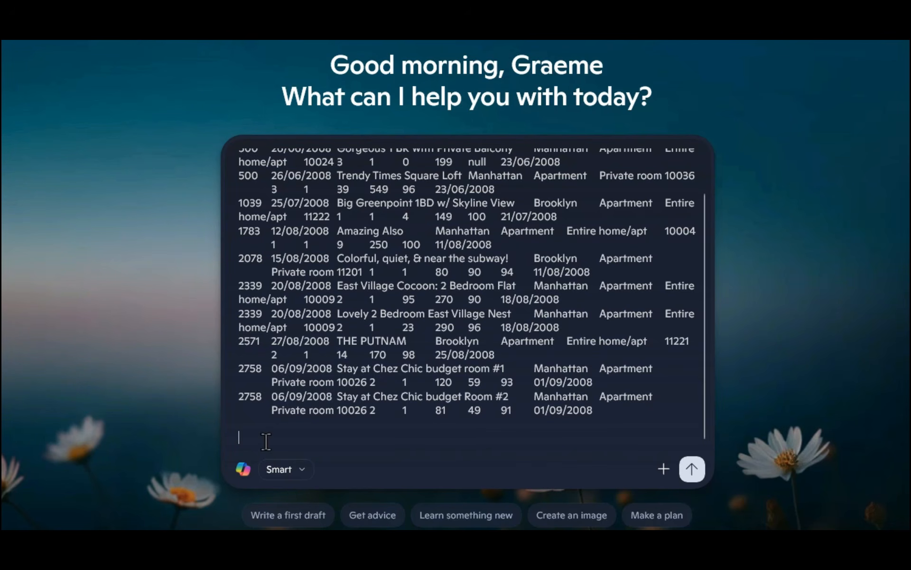
Step: Describe the rows as a sample of nyc, request step-by-step Power BI Desktop visual instructions with exact field names and panes, and send the message
key(ctrl+v)
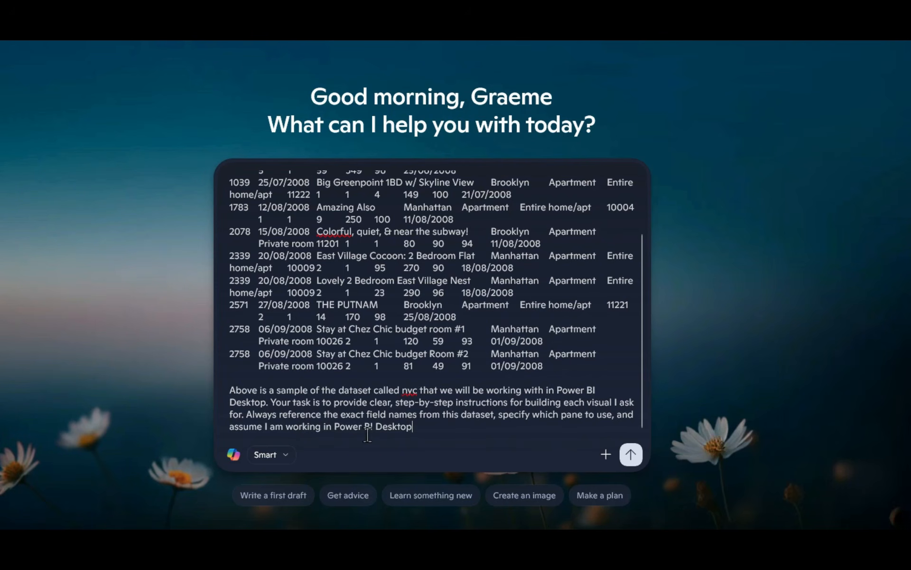
scroll(429, 393, up, 3)
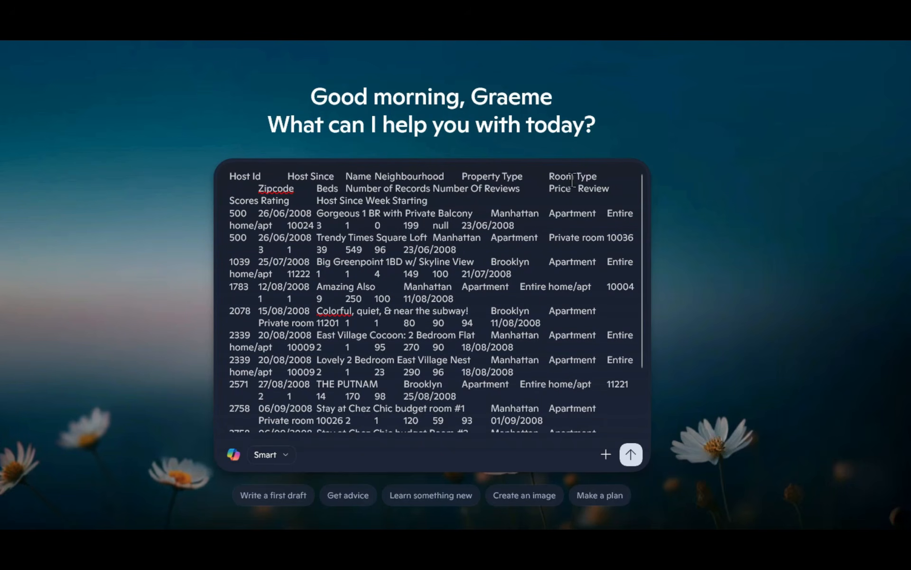
scroll(511, 266, down, 3)
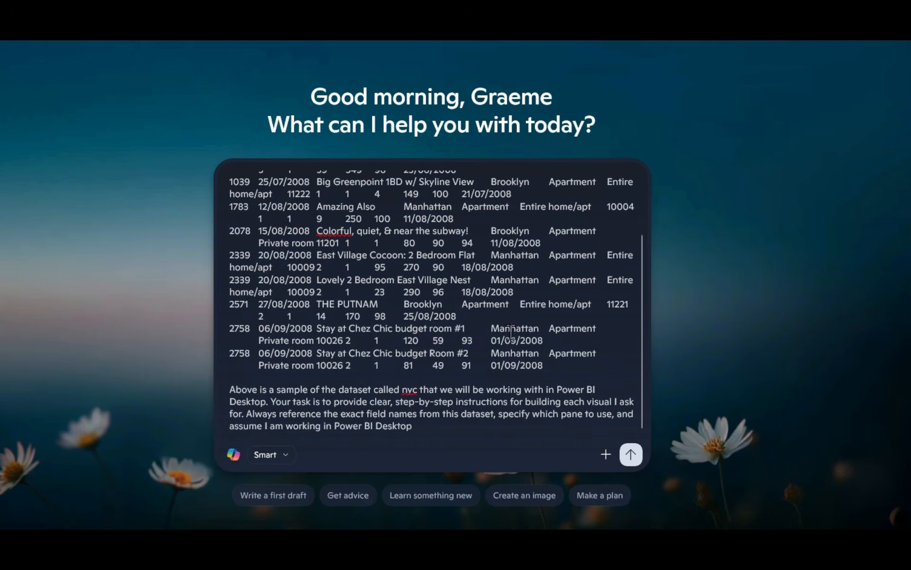
click(631, 456)
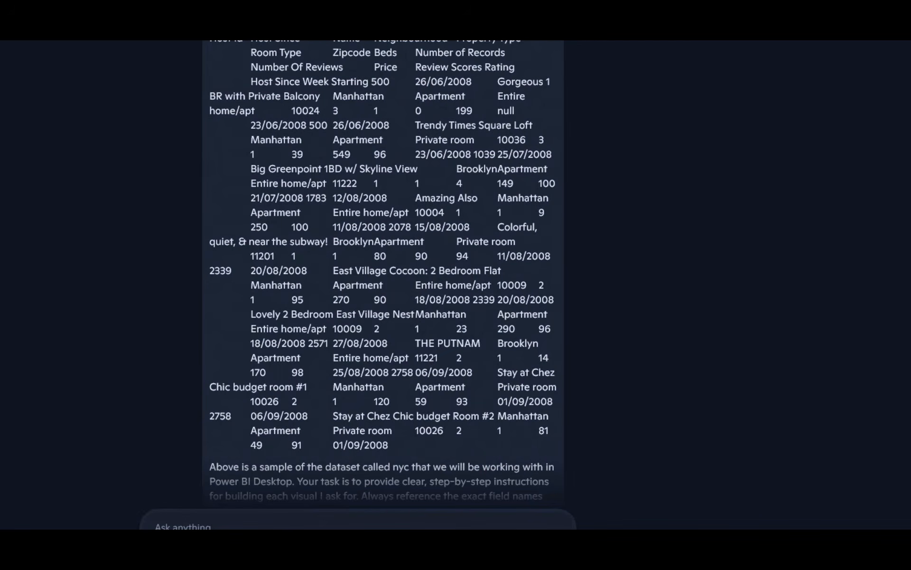
Step: Read Copilot's reply and ask for steps to create an area chart with Host Since Week Starting on X and unique count of Host Id on Y
scroll(187, 403, down, 10)
scroll(141, 140, up, 2)
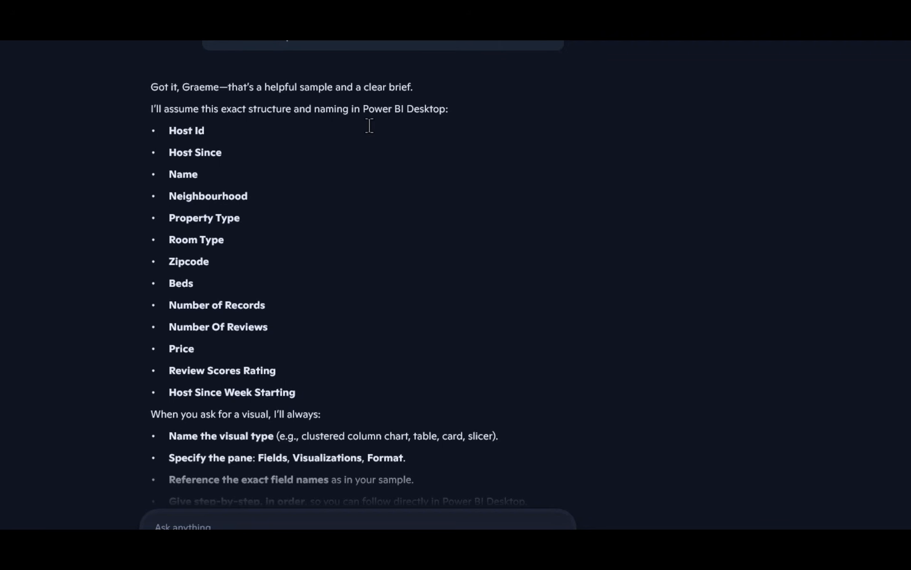
scroll(291, 260, down, 2)
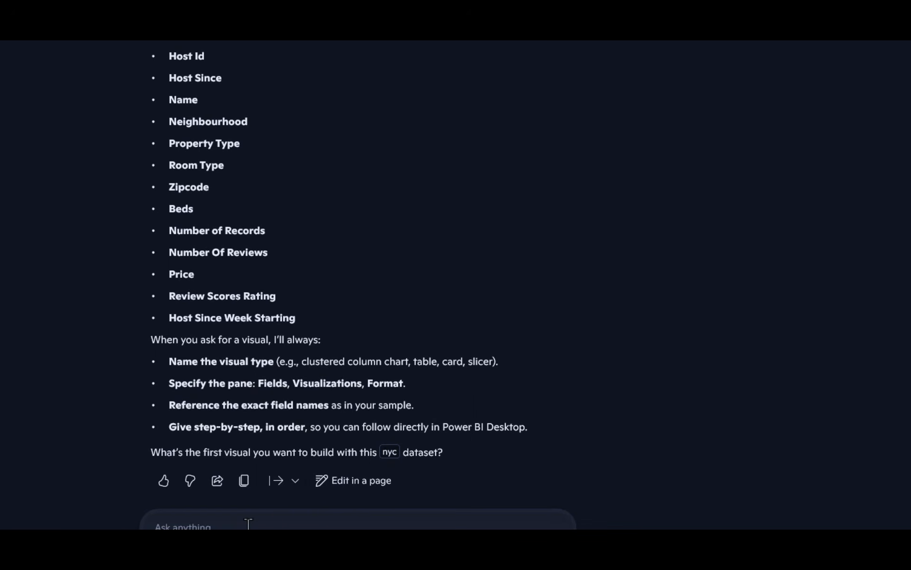
scroll(639, 321, up, 1)
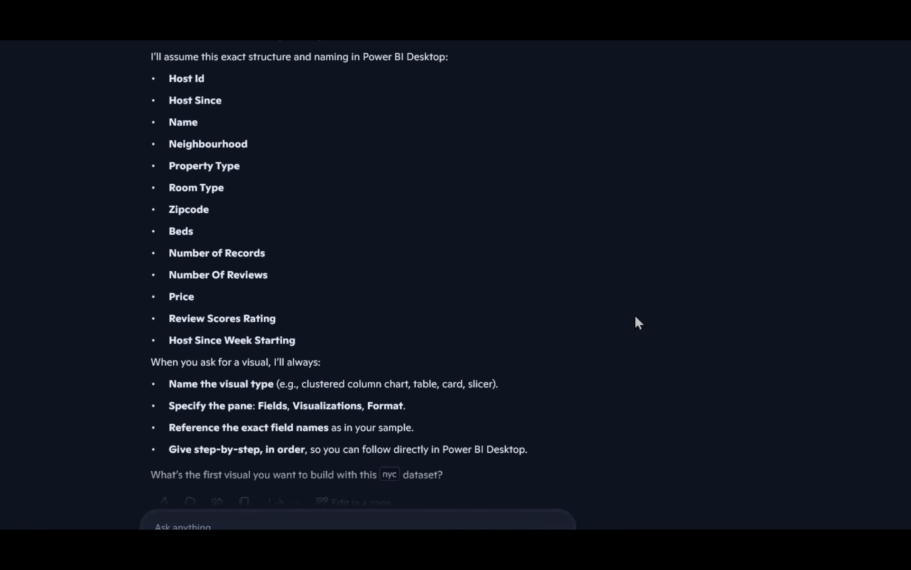
scroll(639, 322, down, 1)
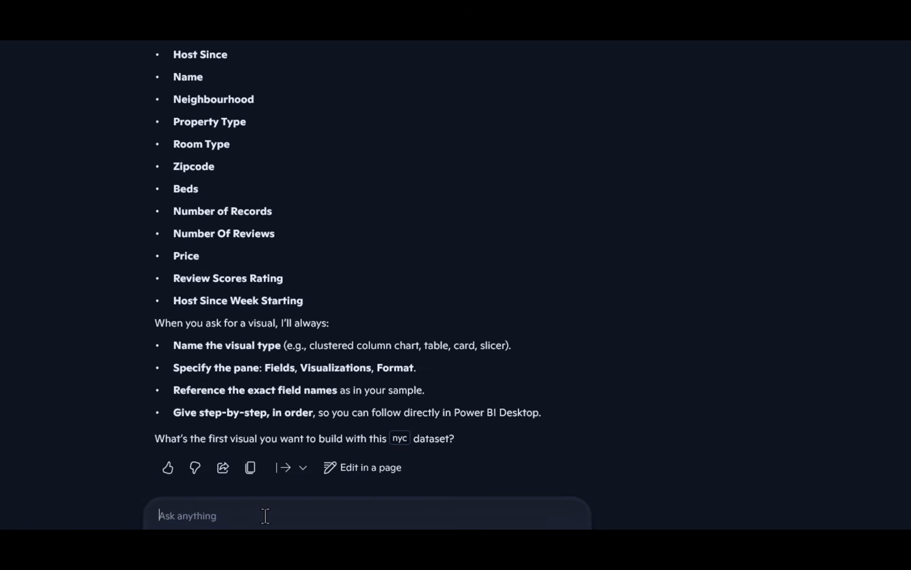
key(ctrl+v)
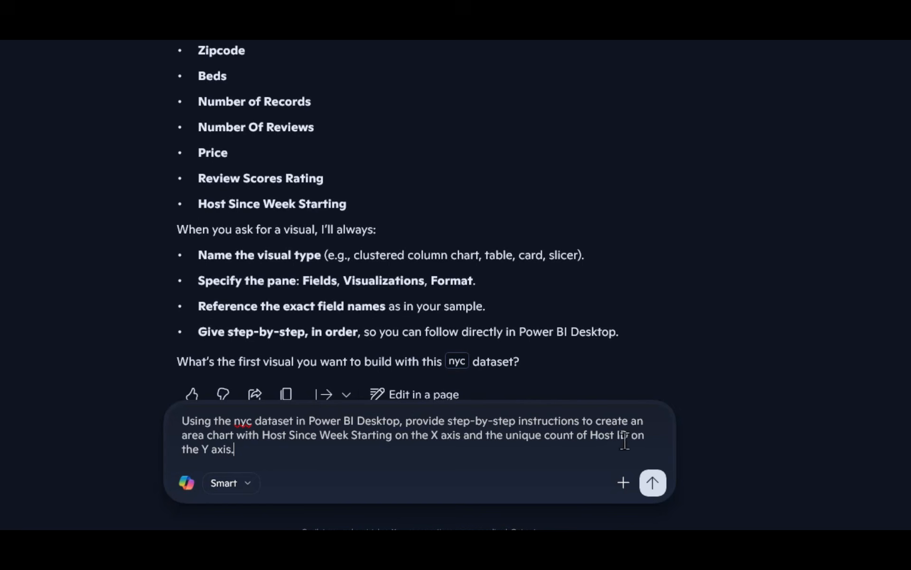
click(653, 482)
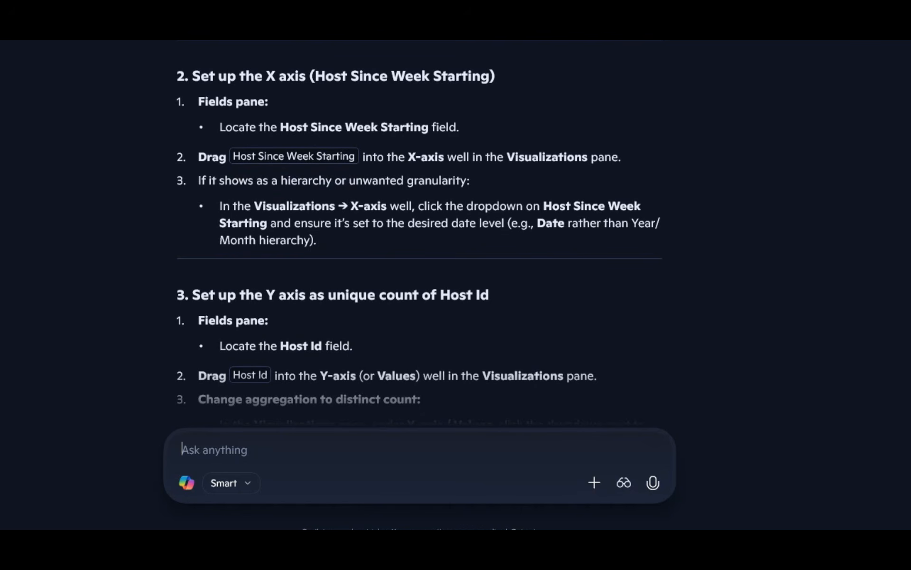
Step: Arrange Copilot and the untitled Power BI Desktop report side by side, and collapse the report's Filters pane
key(super+Left)
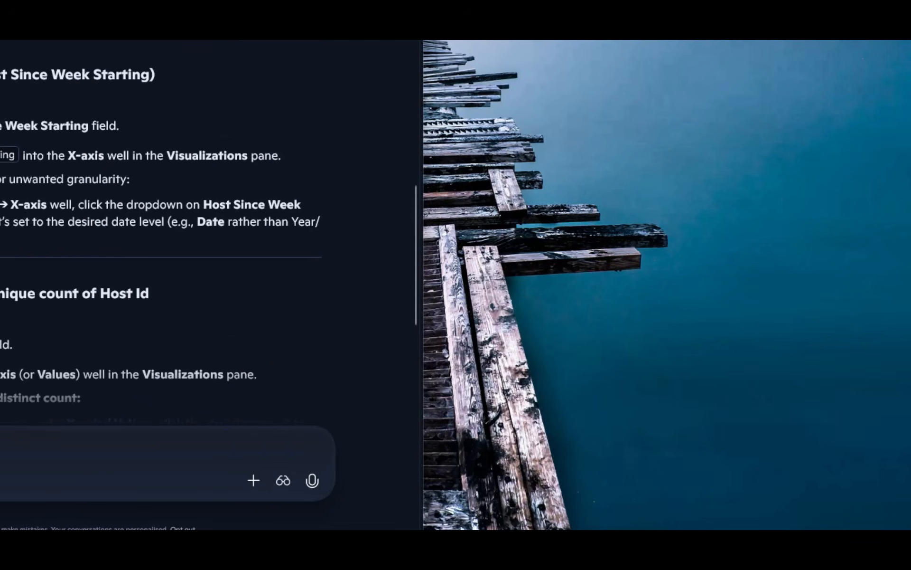
mouse_move(607, 528)
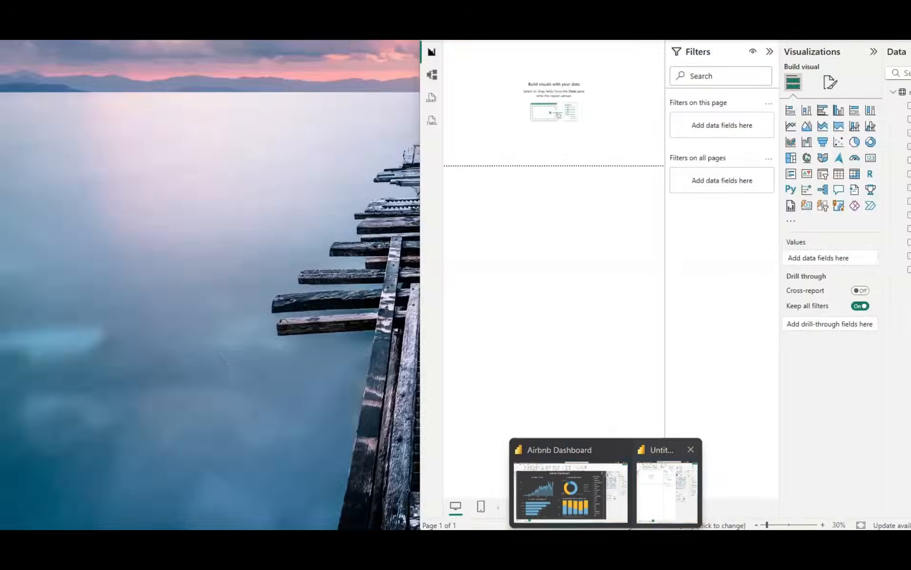
click(665, 494)
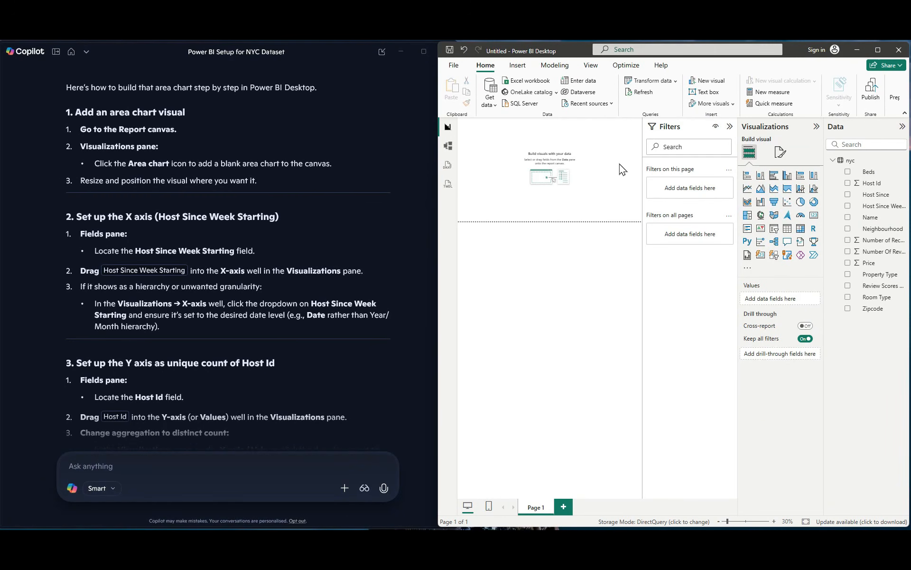
click(731, 131)
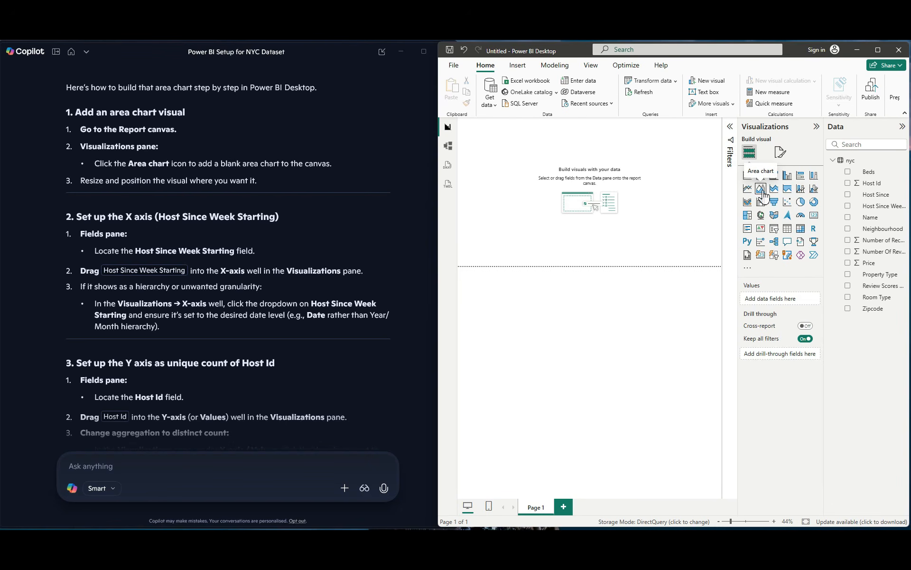
Step: Add an area chart to the report page, enlarge it, and assign Host Since Week Starting to its X-axis
click(761, 190)
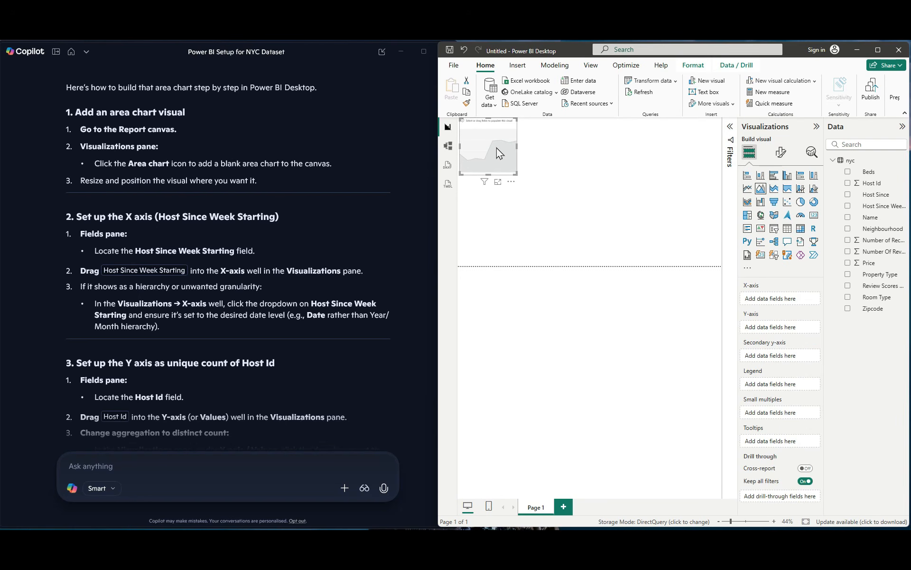
drag(496, 151, 569, 192)
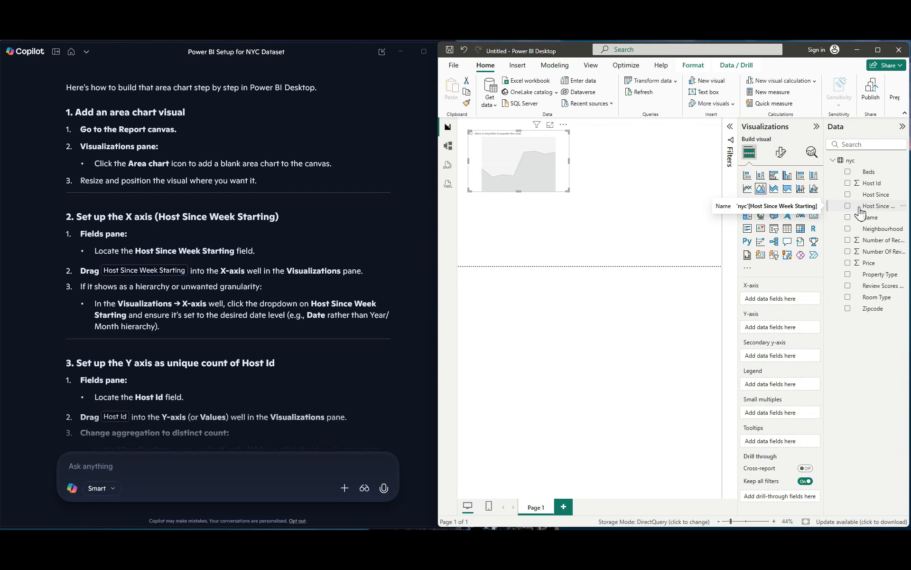
drag(860, 214, 778, 299)
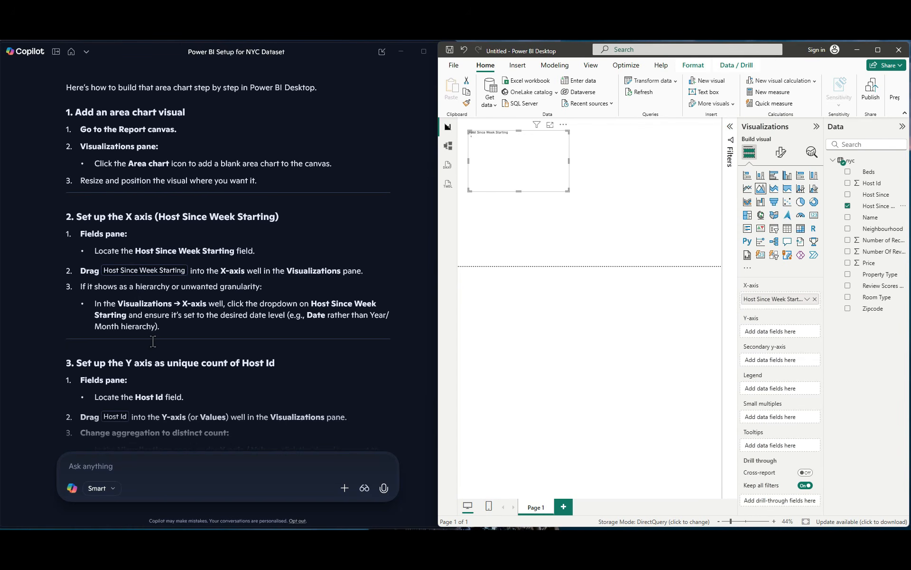
Step: Add Host Id to the area chart's Y-axis and set its aggregation to Count (Distinct), following Copilot's instructions
scroll(152, 341, down, 4)
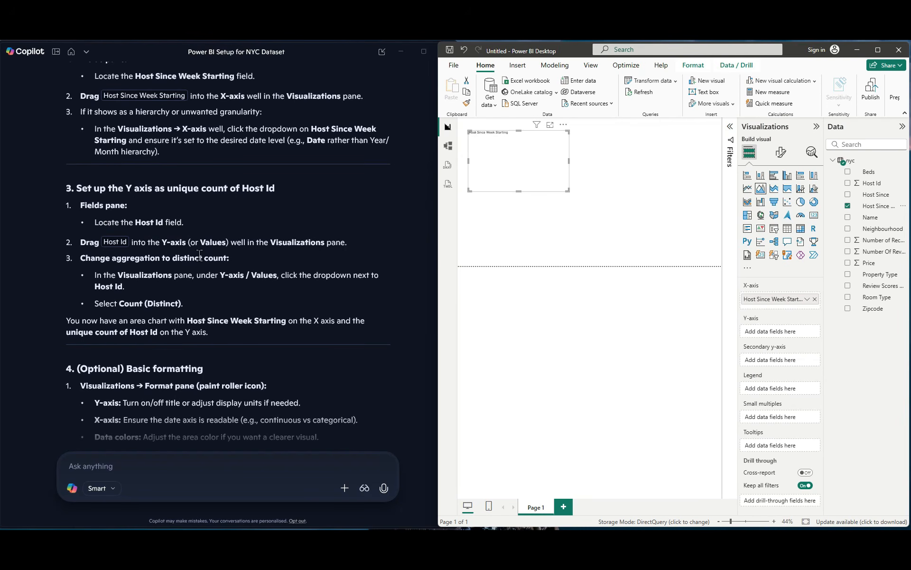
drag(873, 186, 789, 338)
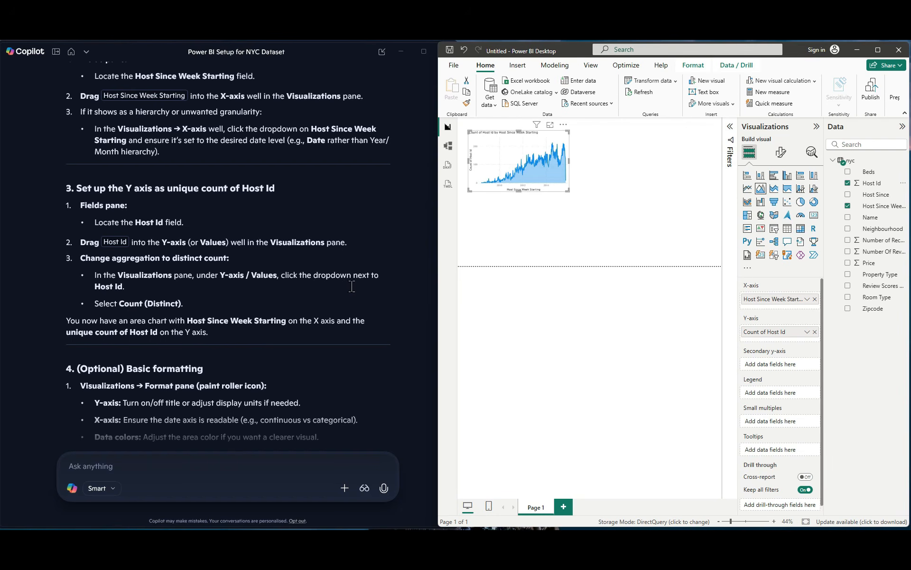
click(807, 332)
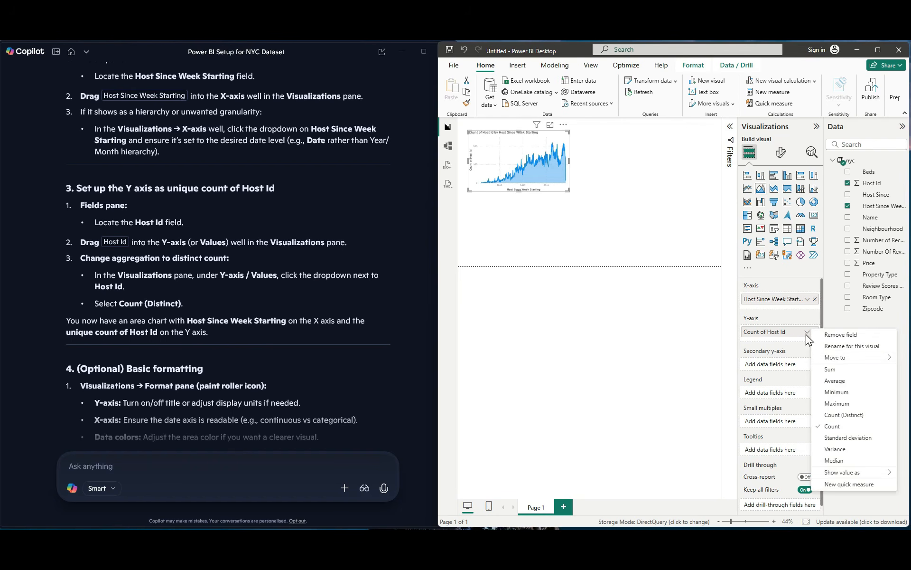
click(853, 415)
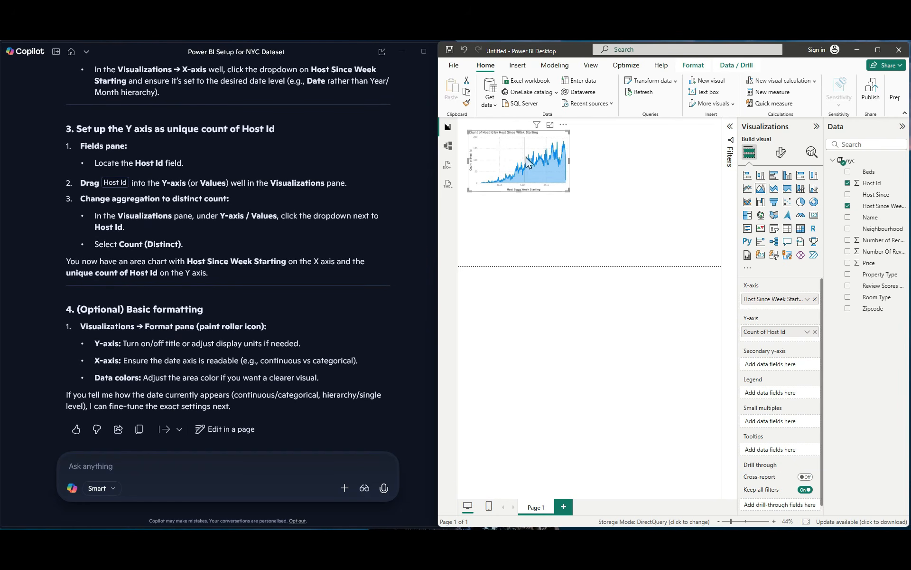
Step: Maximize the report window and set the area chart's Host Since Week Starting filter to advanced filtering
mouse_move(520, 146)
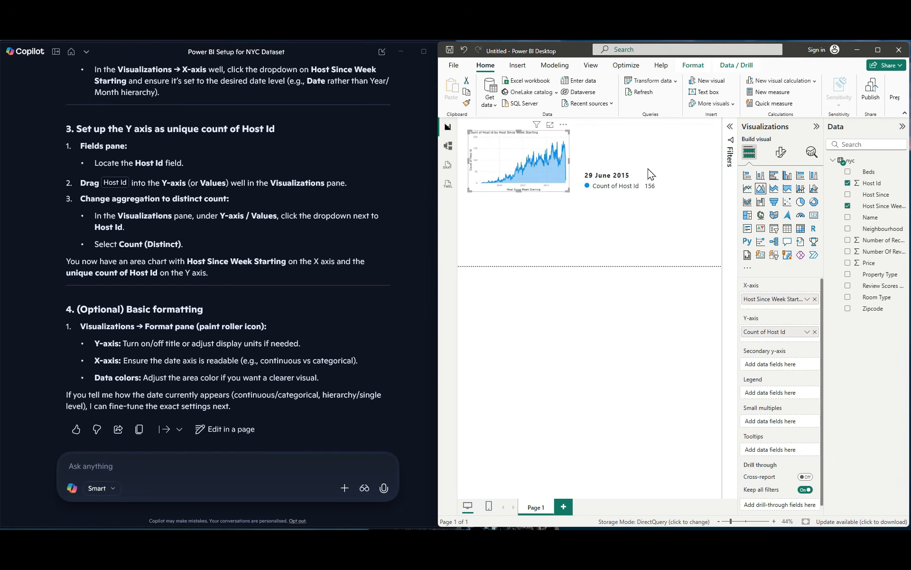
click(884, 52)
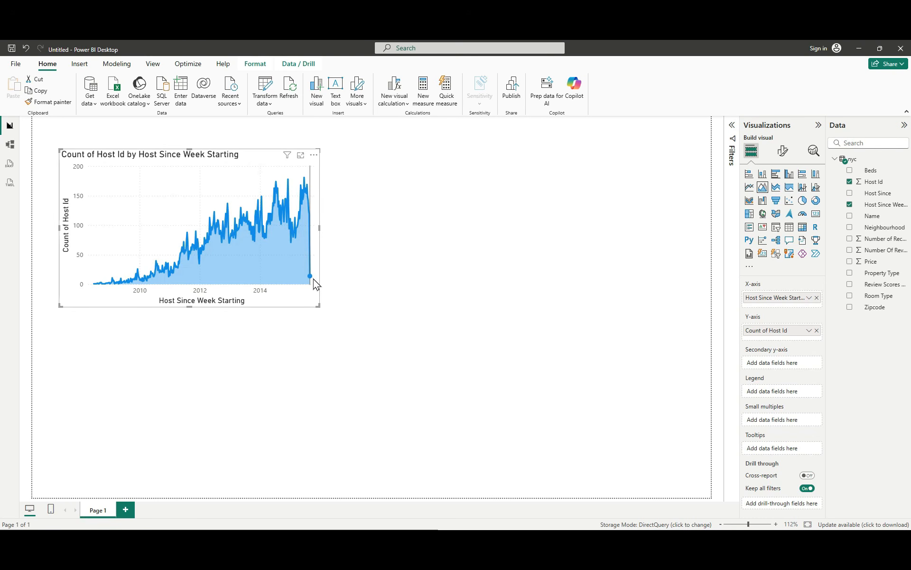
mouse_move(314, 283)
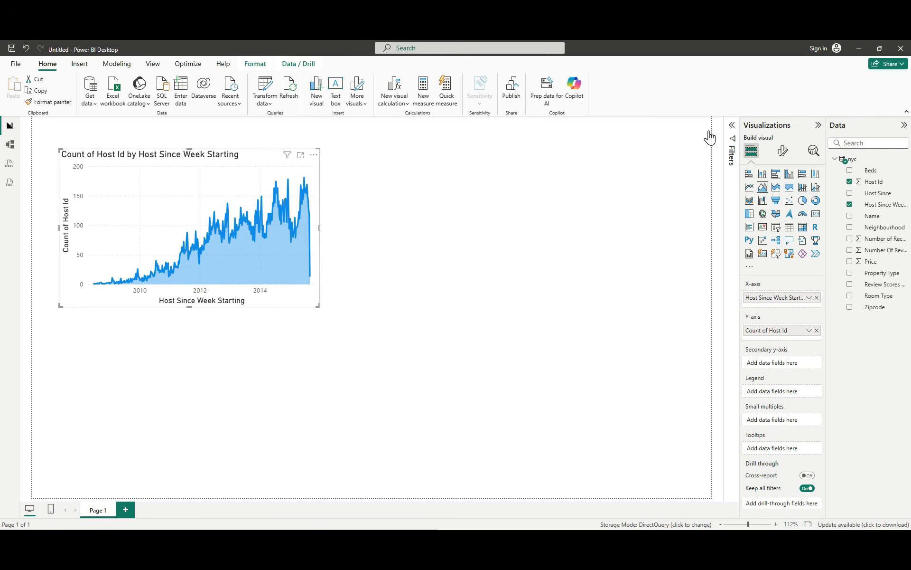
click(732, 126)
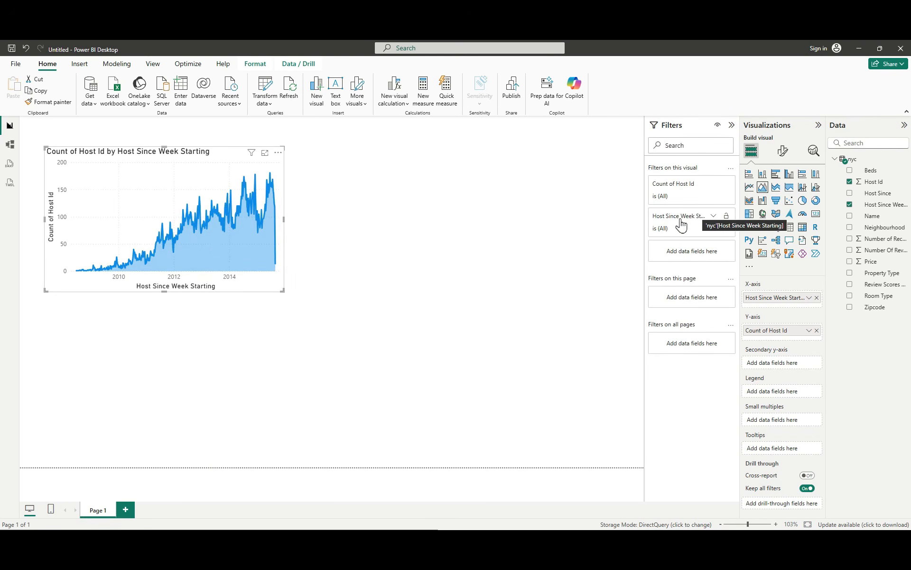
click(714, 218)
click(713, 254)
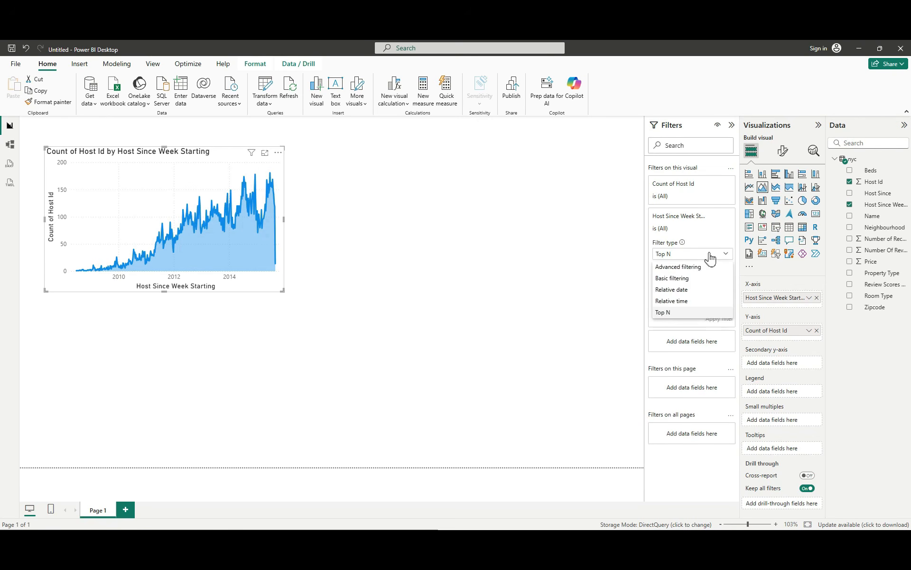
click(701, 274)
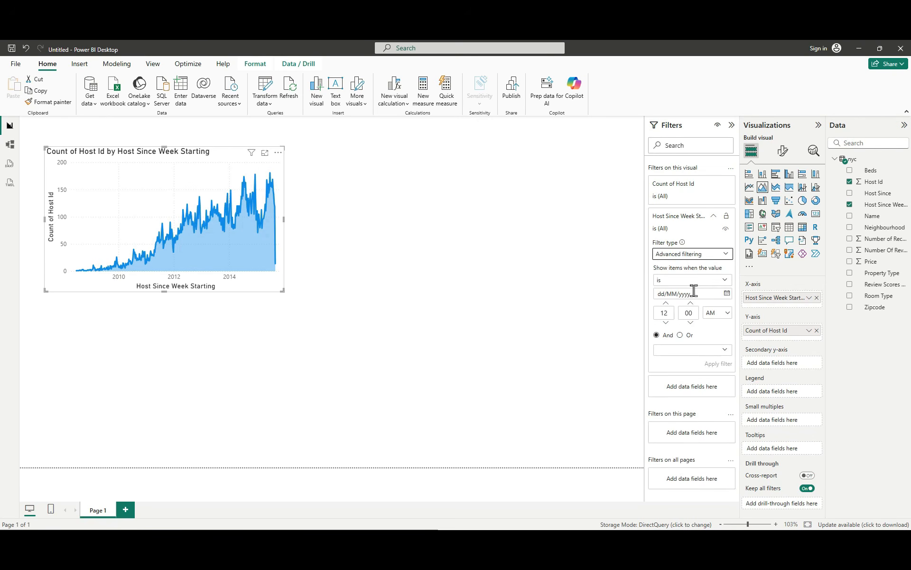
Step: Filter the area chart to Host Since Week Starting values before 01/08/2015, apply the filter and deselect the chart
click(726, 280)
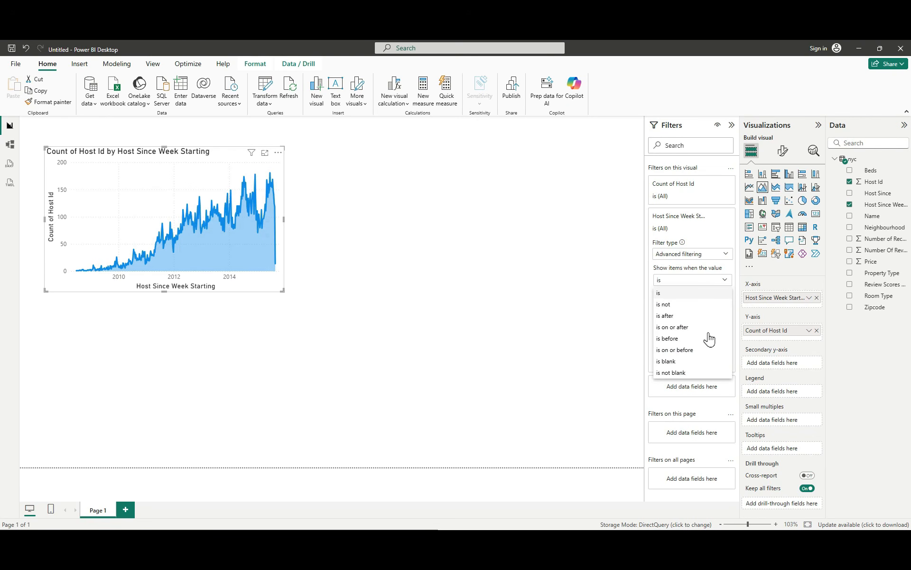
click(691, 340)
click(689, 294)
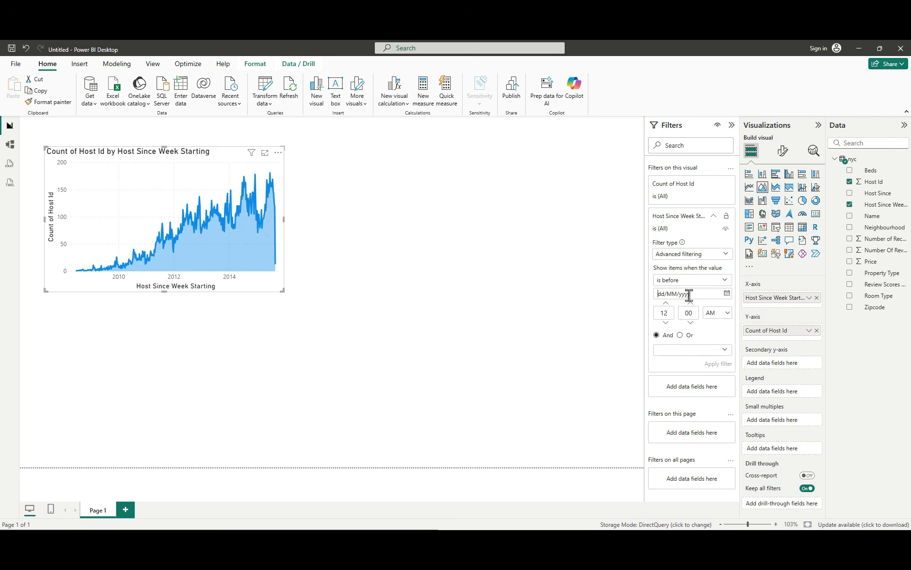
mouse_move(280, 270)
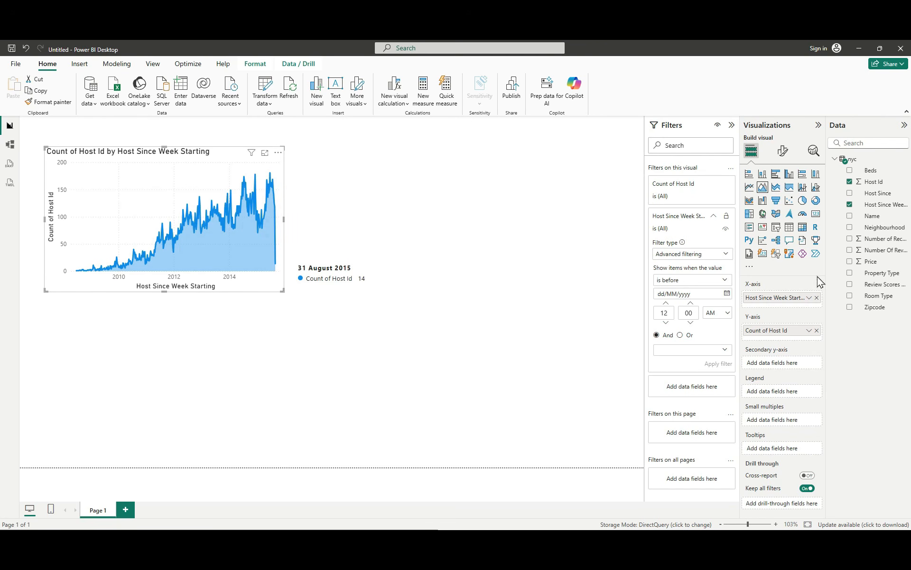
text(01/)
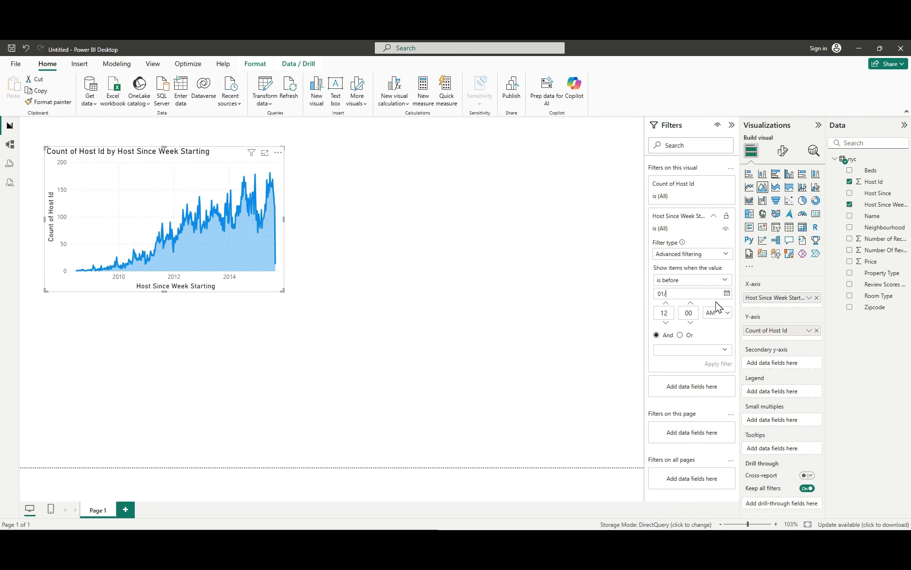
text(08/2015)
click(719, 364)
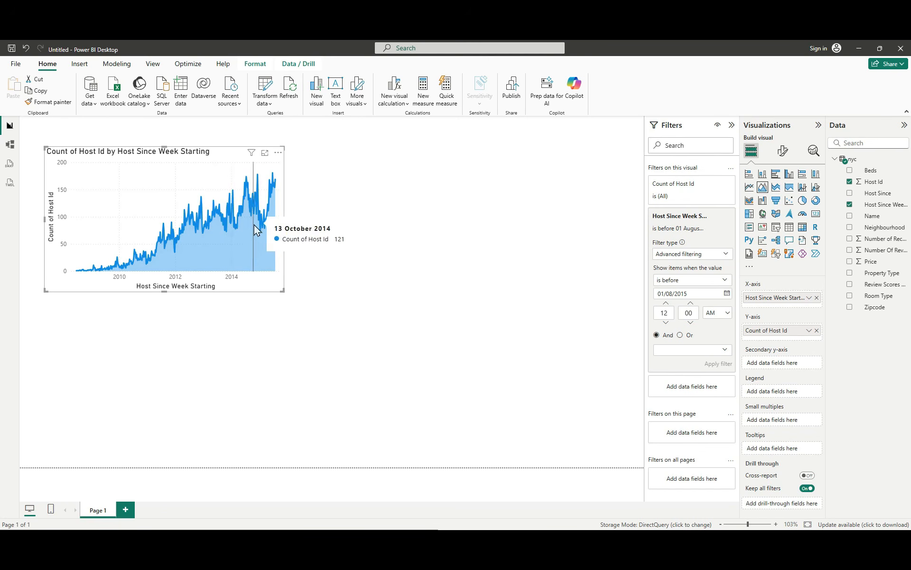
click(482, 332)
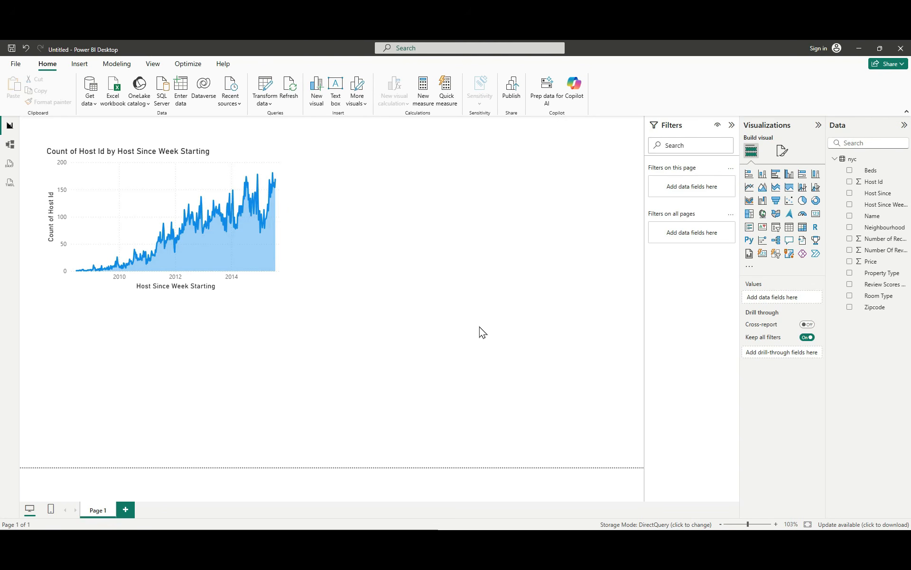
Step: Duplicate the area chart and place the copy beside the original, aligned with its top edge
click(158, 182)
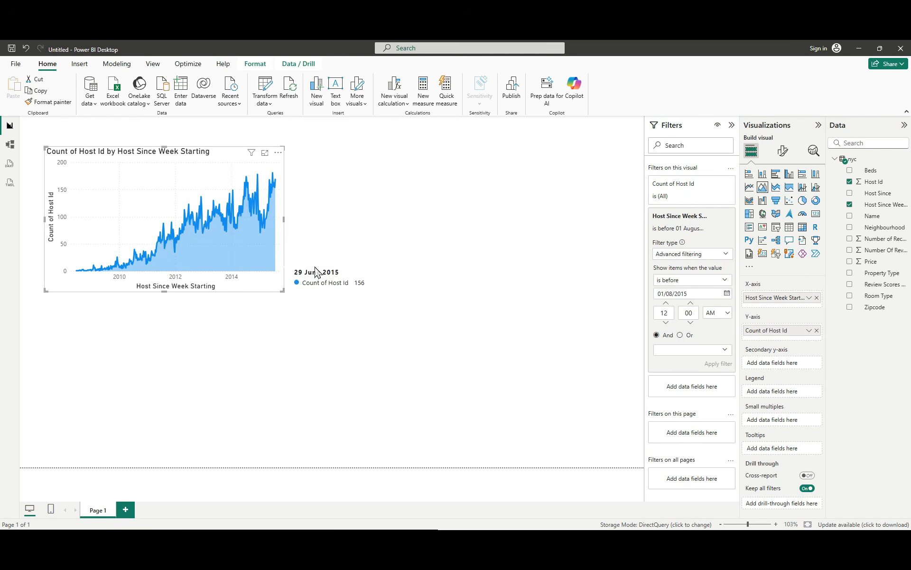
key(ctrl+c)
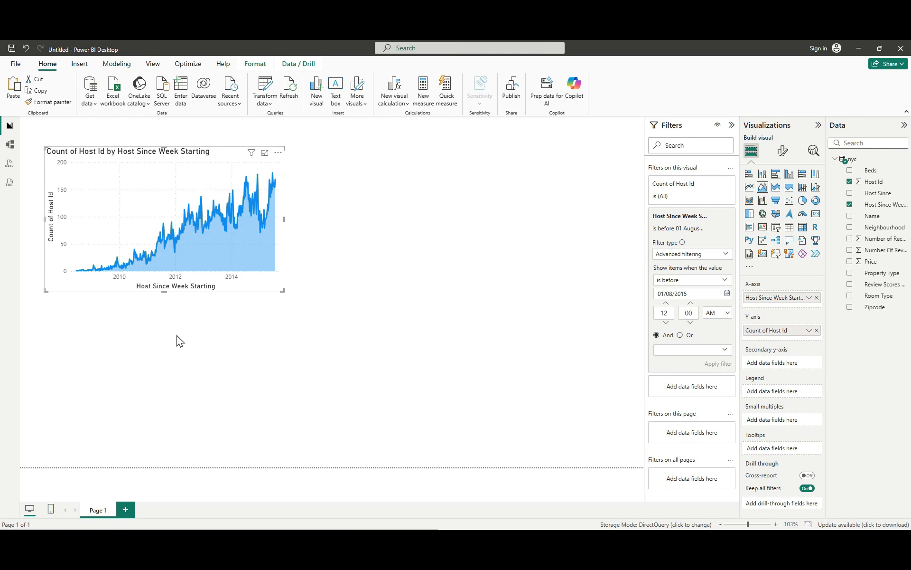
key(ctrl+v)
drag(143, 192, 404, 189)
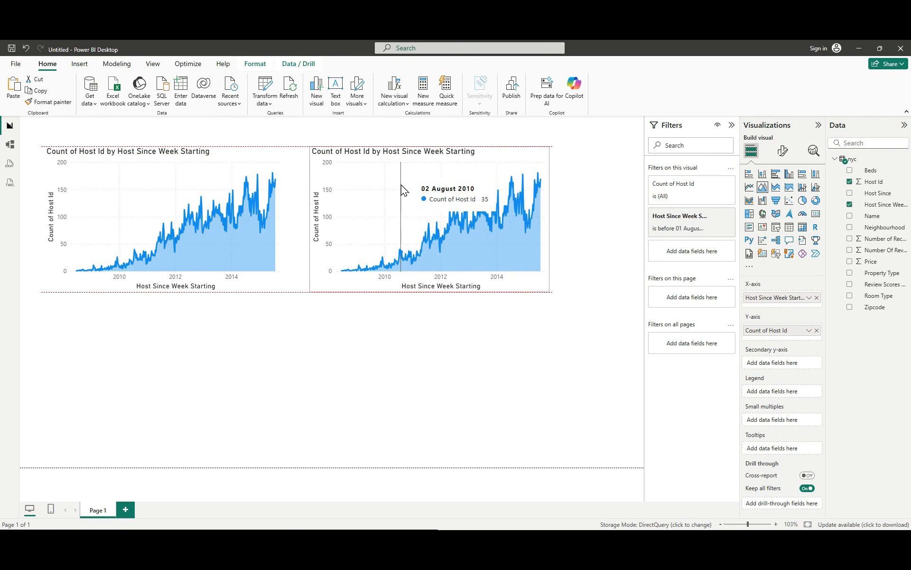
drag(402, 186, 395, 185)
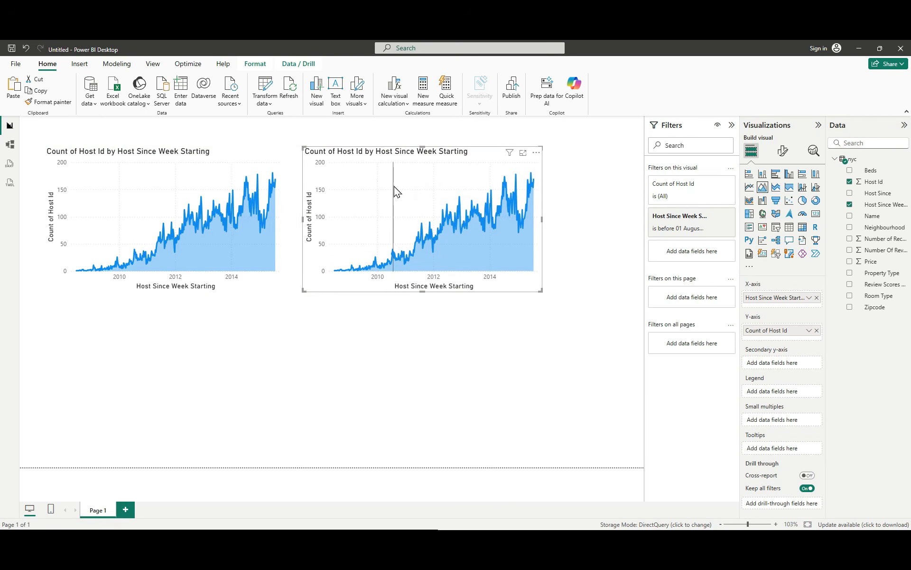
Step: Place two more copies of the area chart below the first row to form a two-by-two grid
drag(203, 176, 199, 349)
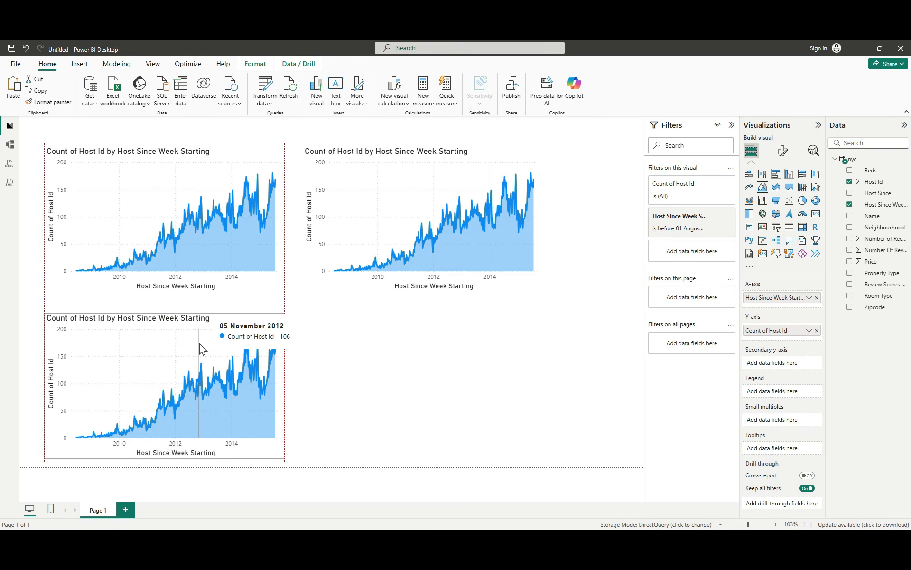
drag(199, 349, 200, 349)
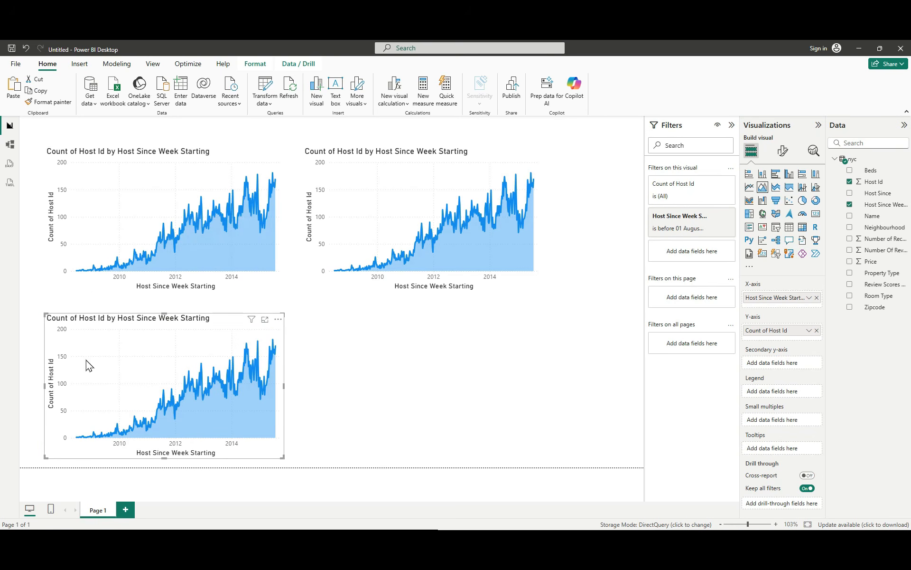
click(128, 285)
drag(166, 195, 419, 361)
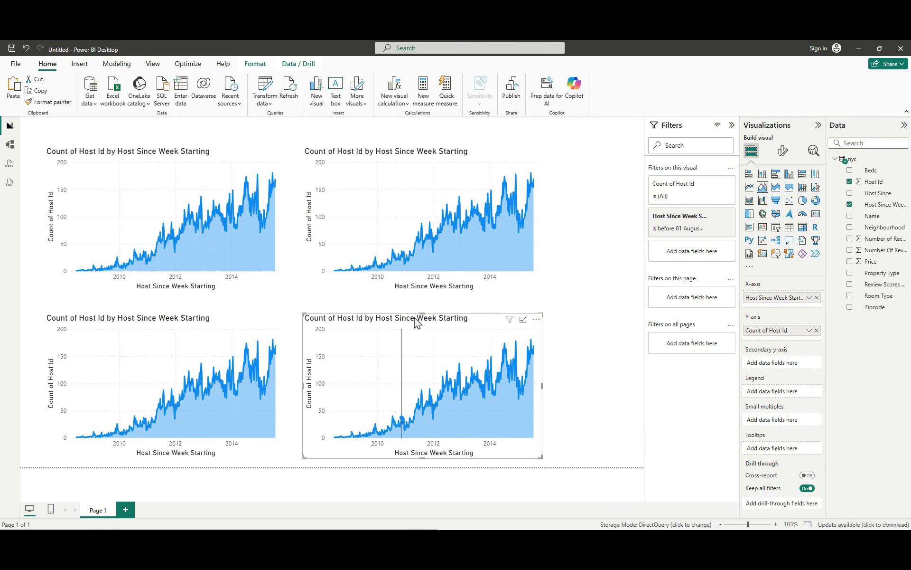
Step: Select the upper-right chart and ask Copilot for step-by-step instructions to create a donut chart of the count of records by neighbourhood
click(397, 218)
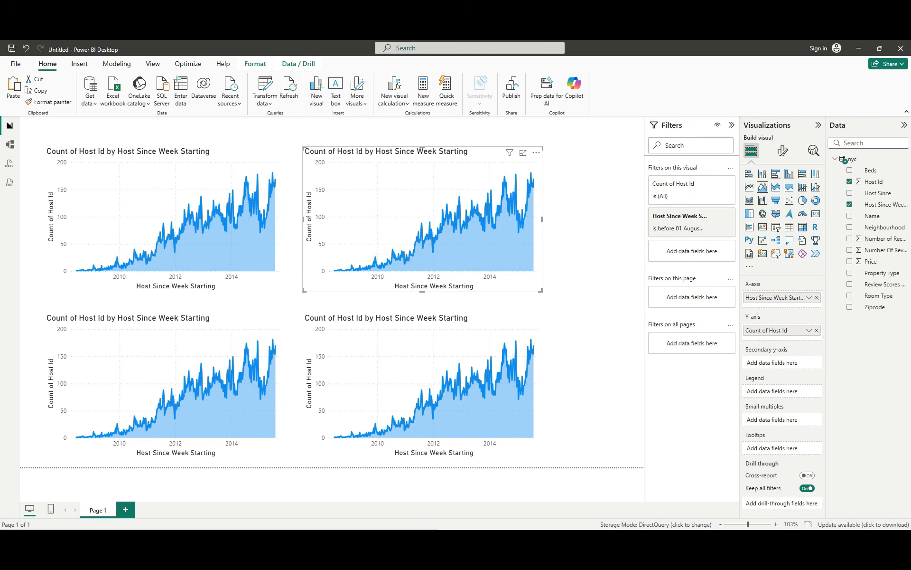
click(350, 540)
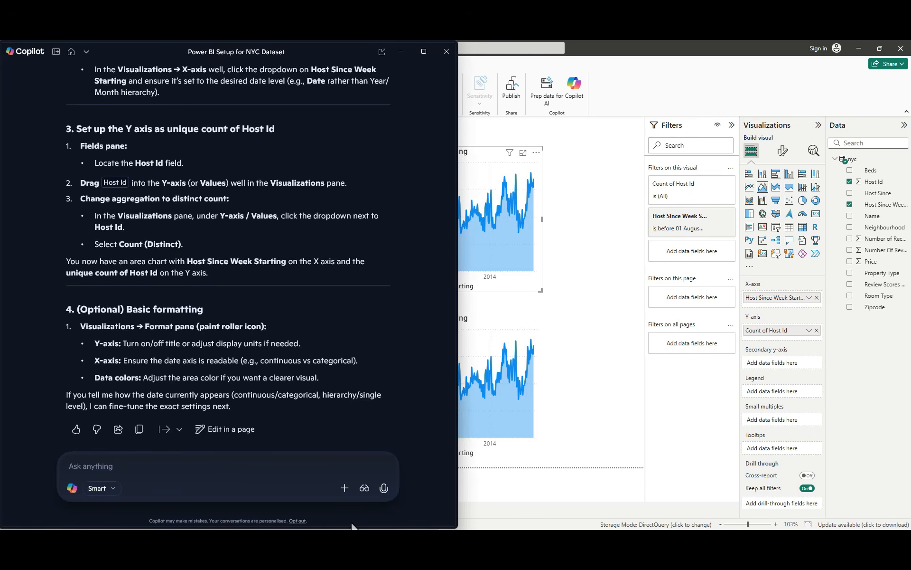
key(ctrl+v)
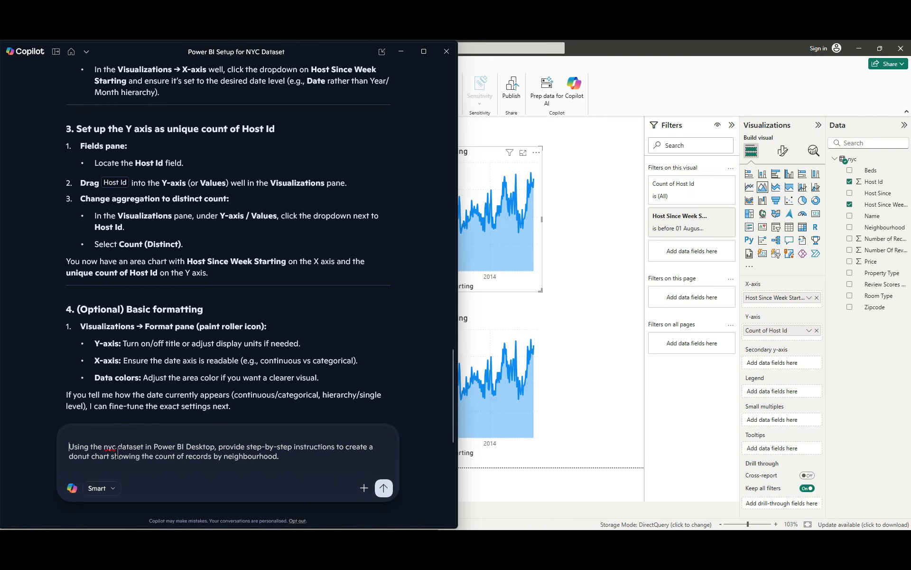
click(383, 488)
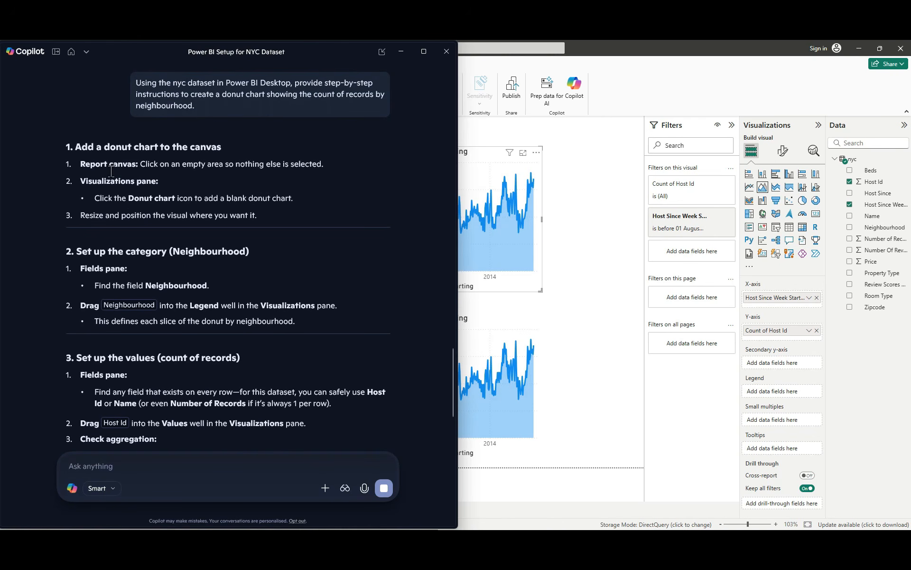
Step: Arrange the report beside Copilot, convert the upper-right chart to a donut chart, and remove its Legend and Values fields
click(880, 47)
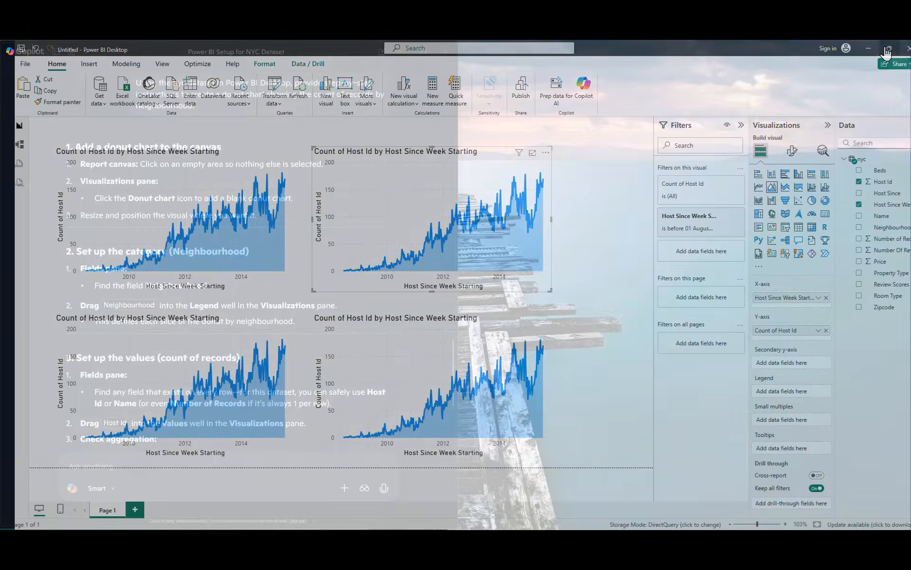
click(290, 220)
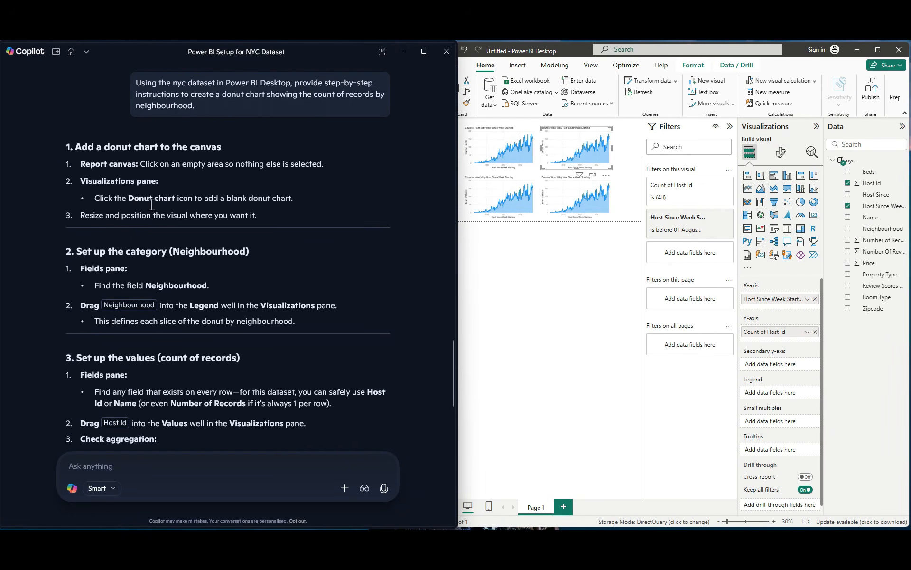
click(575, 147)
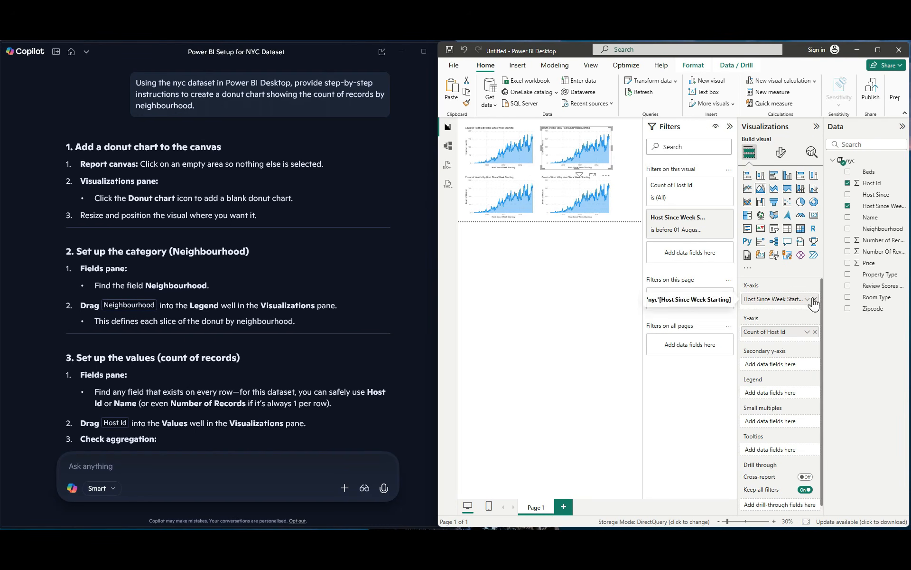
click(814, 203)
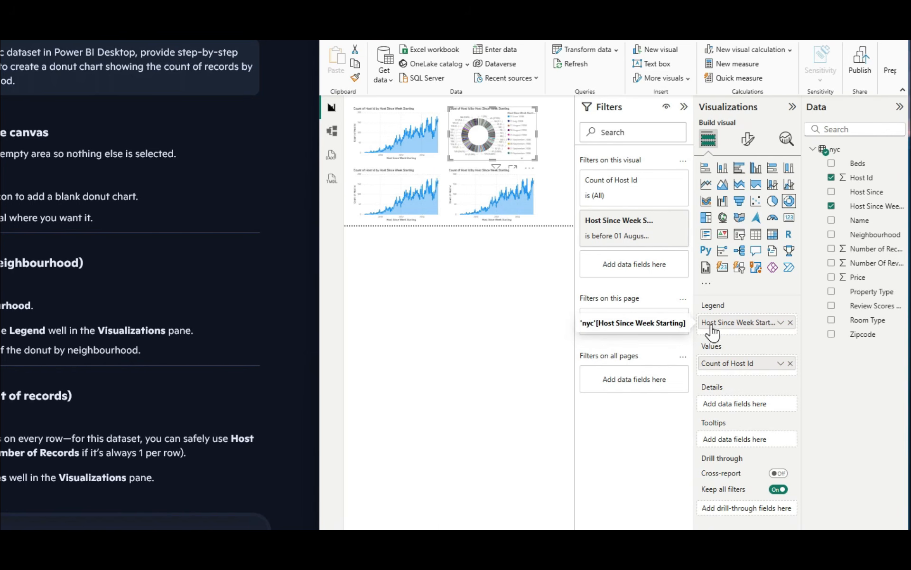
click(791, 323)
click(790, 357)
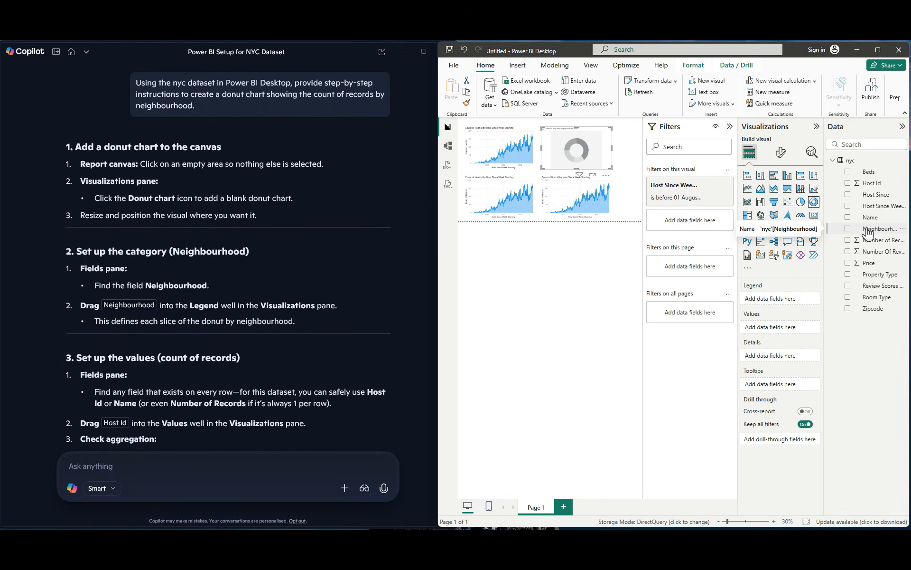
Step: Assign Neighbourhood to the donut chart's Legend and Name to its Values as Count, and maximize the report to review it
mouse_move(869, 231)
mouse_down()
mouse_move(781, 364)
mouse_move(776, 305)
mouse_up()
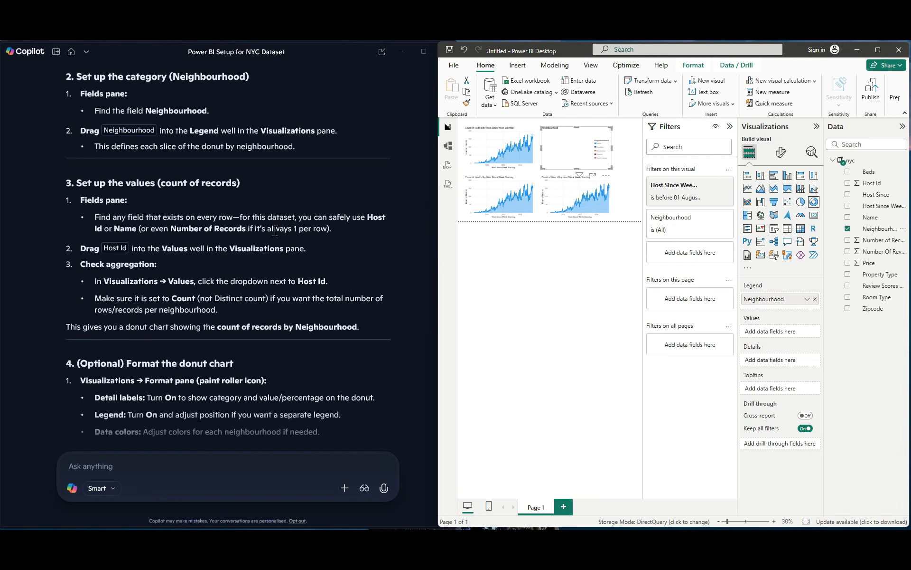
drag(893, 222, 799, 334)
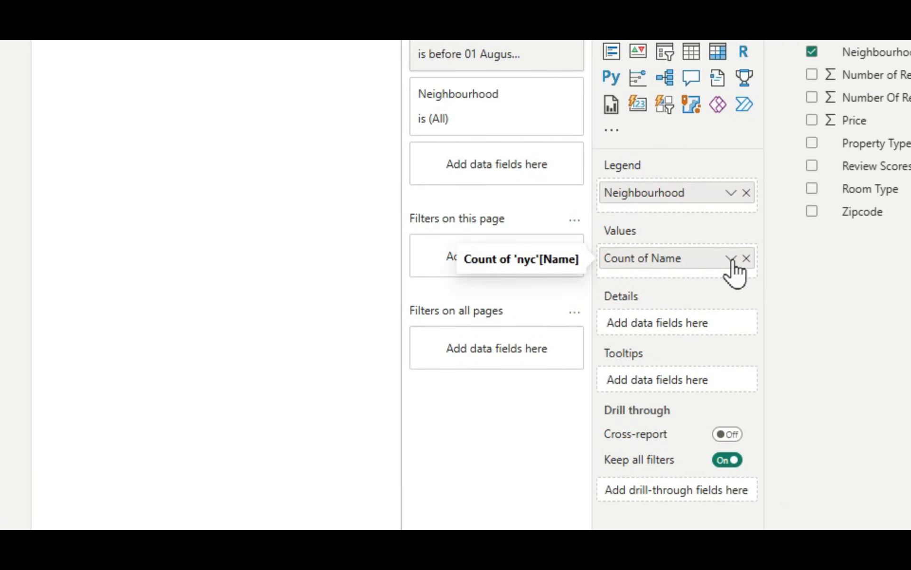
click(732, 259)
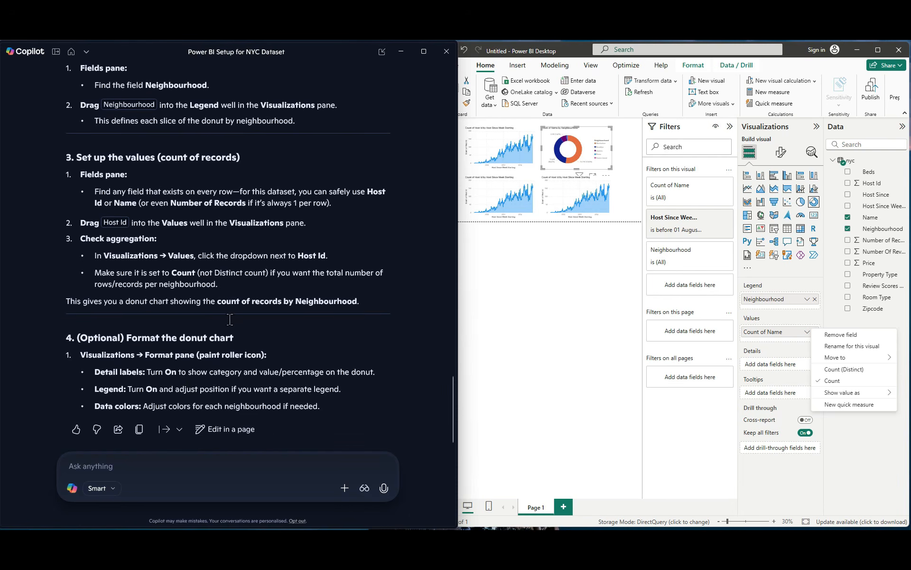
click(528, 356)
click(878, 50)
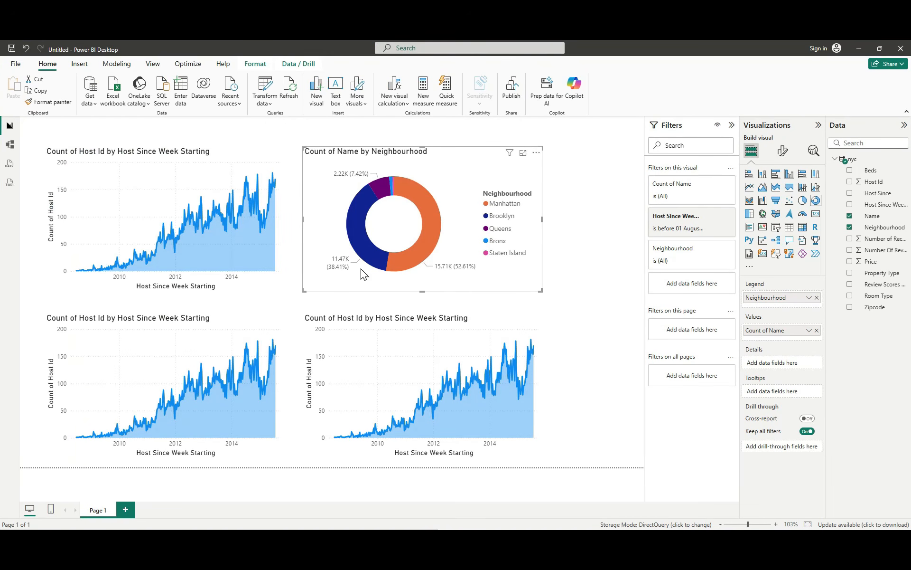
mouse_move(371, 248)
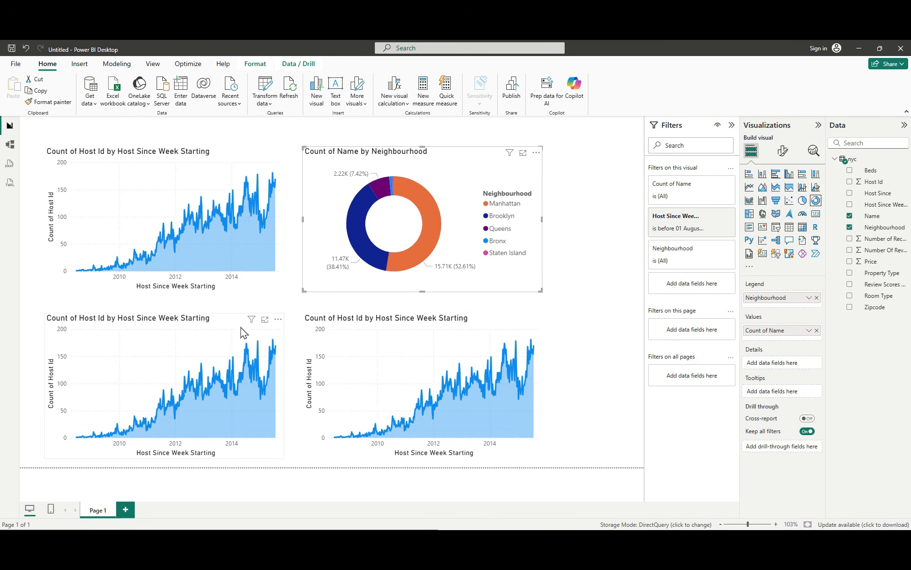
Step: Select the lower-left area chart and ask Copilot for step-by-step instructions to create a horizontal bar chart showing average price by neighbourhood
click(87, 340)
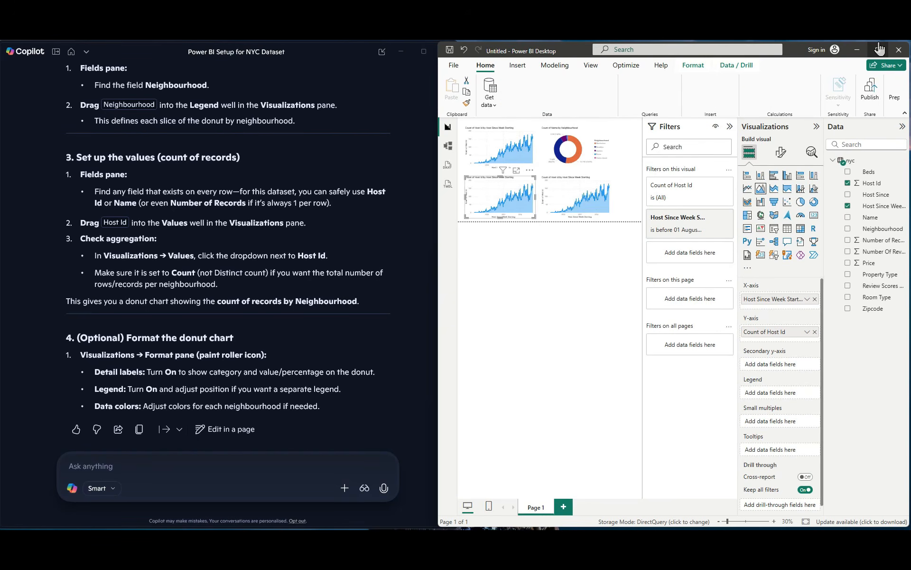
click(153, 467)
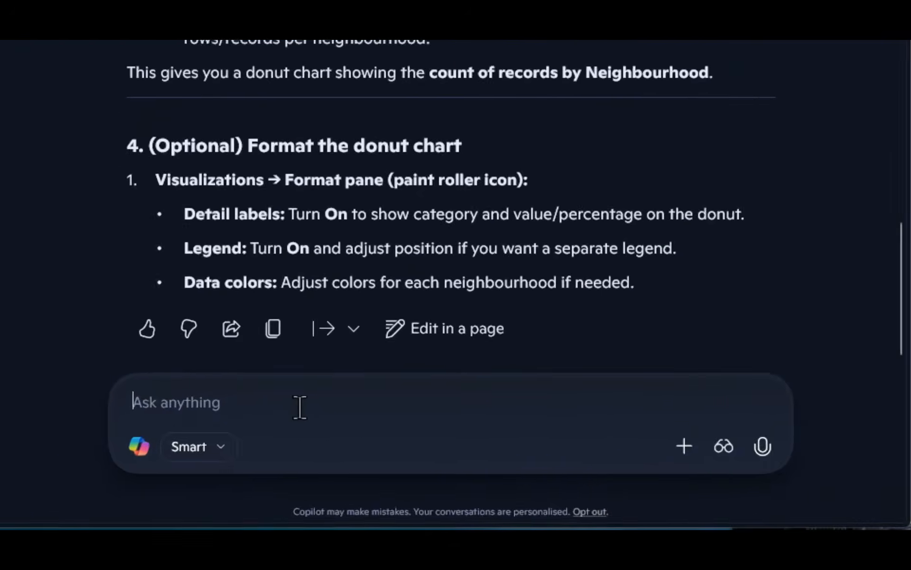
text(Using the nyc dataset in Power BI Desktop, provide step-by-step instructions to create a horizontal bar chart showing average price by neighbourhood)
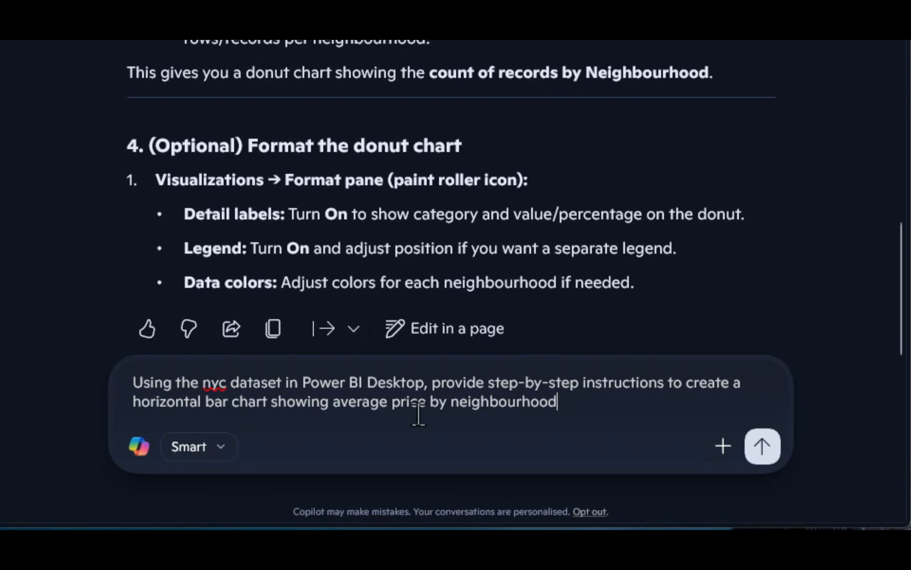
click(754, 447)
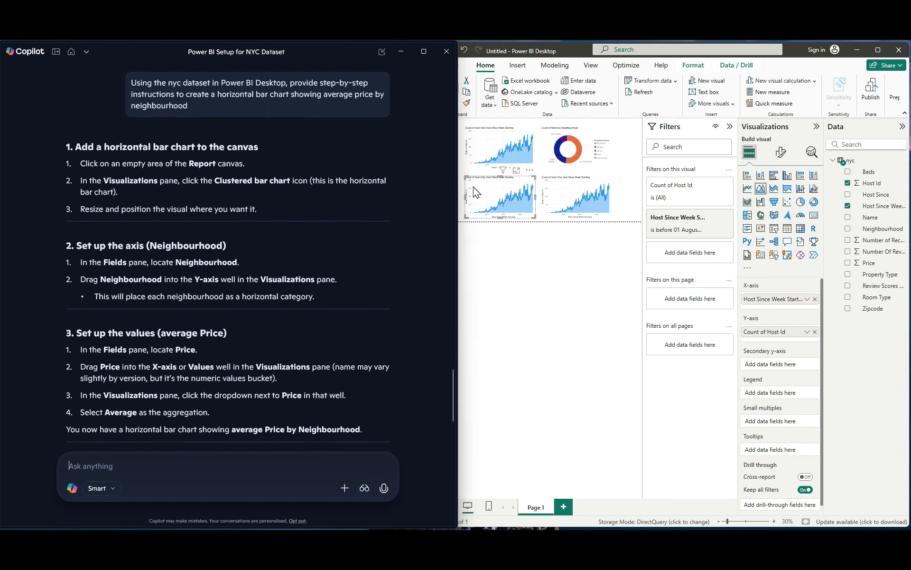
Step: Remove the lower-left chart's X-axis and Y-axis fields and convert it to a clustered bar chart
click(815, 299)
click(815, 328)
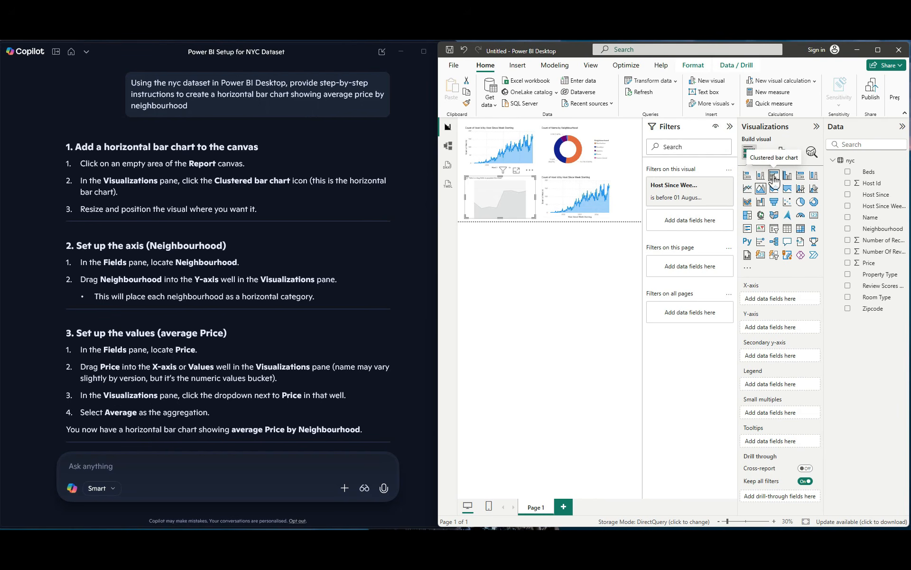
click(775, 180)
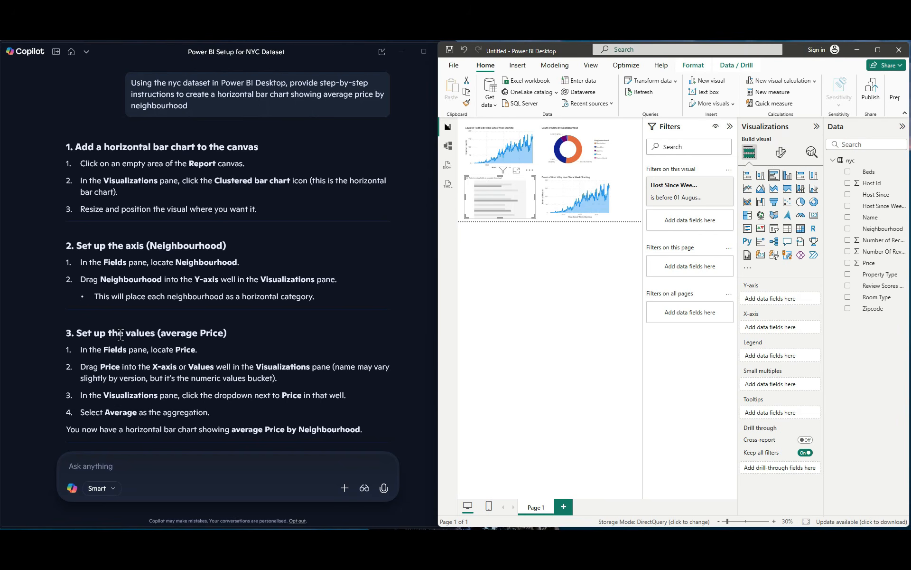
Step: Assign Neighbourhood to the bar chart's Y-axis and Price to its X-axis, aggregated as Average
scroll(122, 334, down, 3)
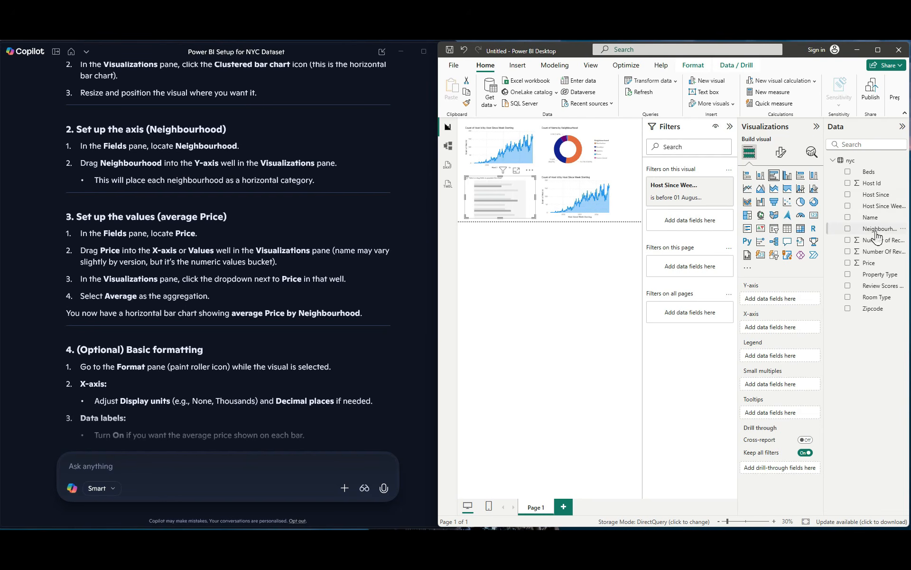
drag(878, 230, 789, 305)
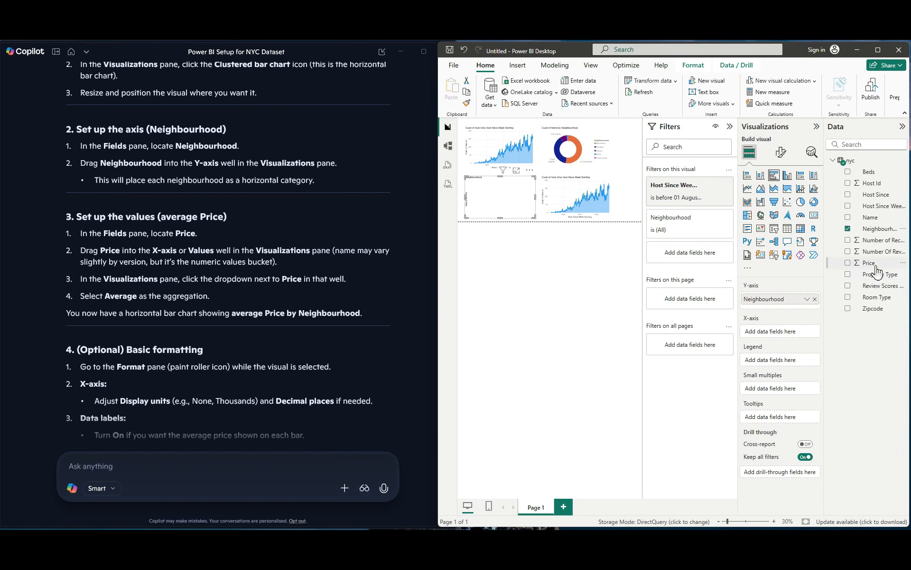
drag(876, 270, 798, 341)
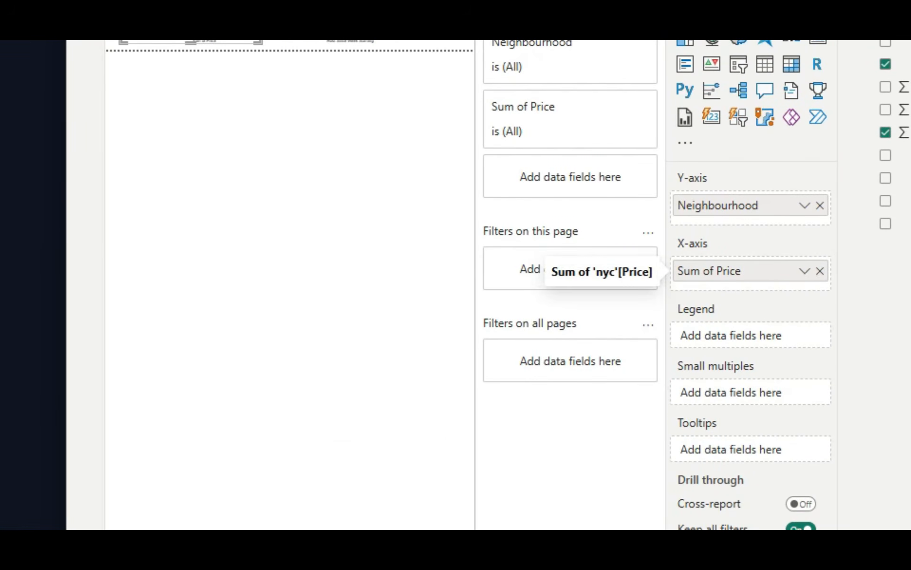
click(804, 271)
click(860, 369)
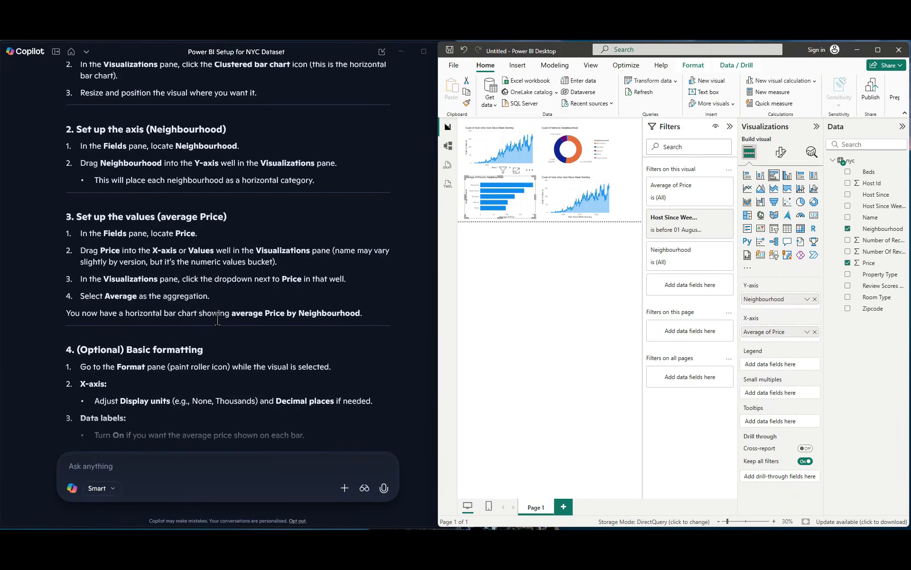
scroll(217, 319, down, 1)
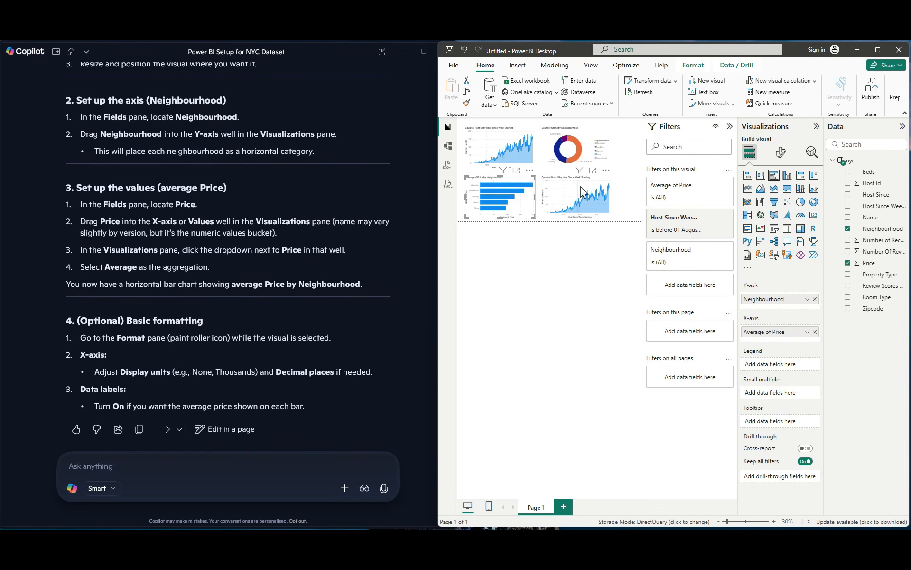
Step: Ask Copilot for step-by-step instructions for a 100% stacked bar chart with neighbourhood on the X axis, room type as legend, and count of records as values
click(560, 194)
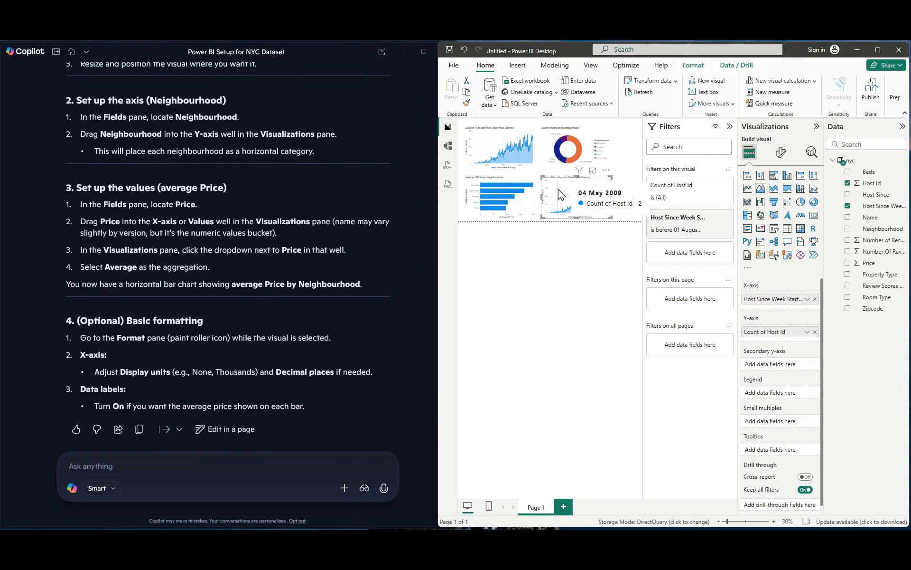
click(567, 255)
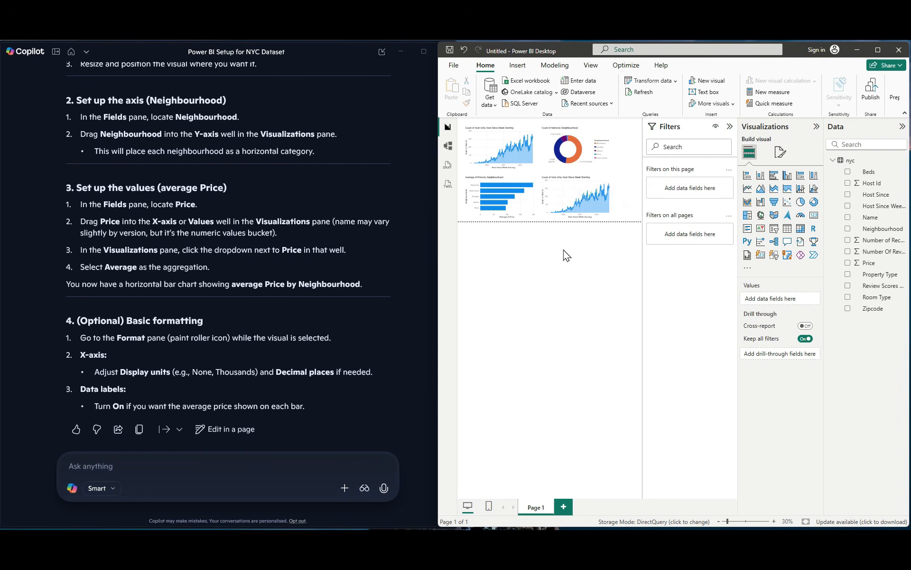
click(213, 488)
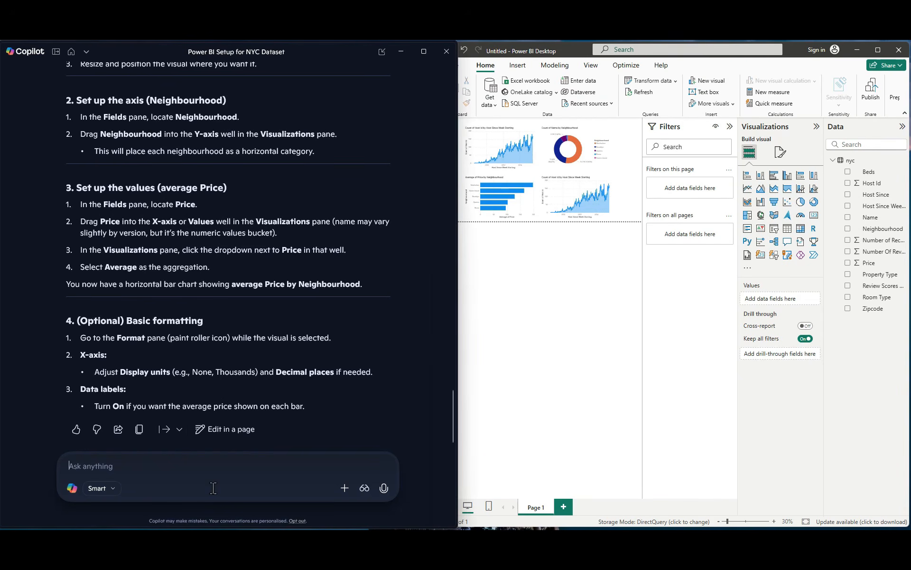
text(Using the nyc dataset in Power BI Desktop, provide step-by-step instructions to create a 100% stacked bar chart with neighbourhood on the X axis, room type as the legend, and the values representing the count of records.)
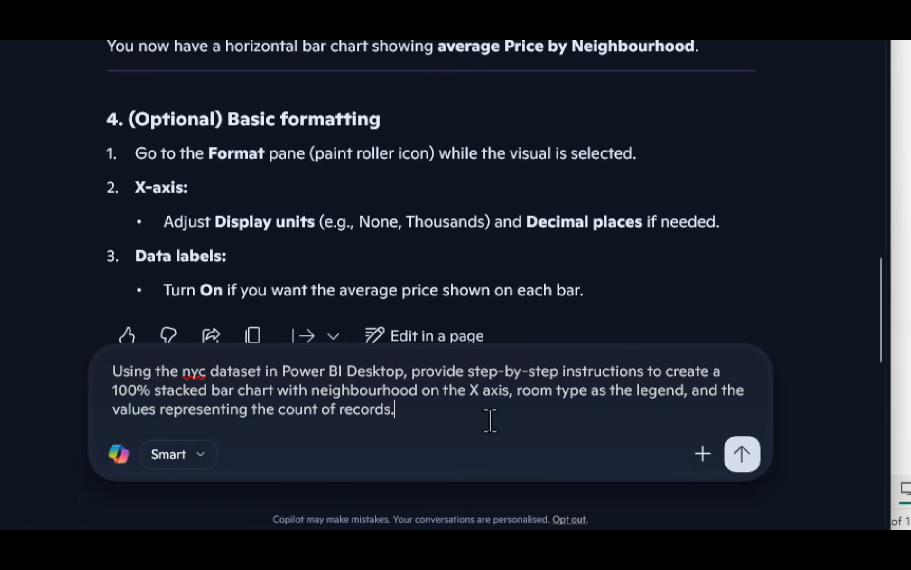
click(742, 454)
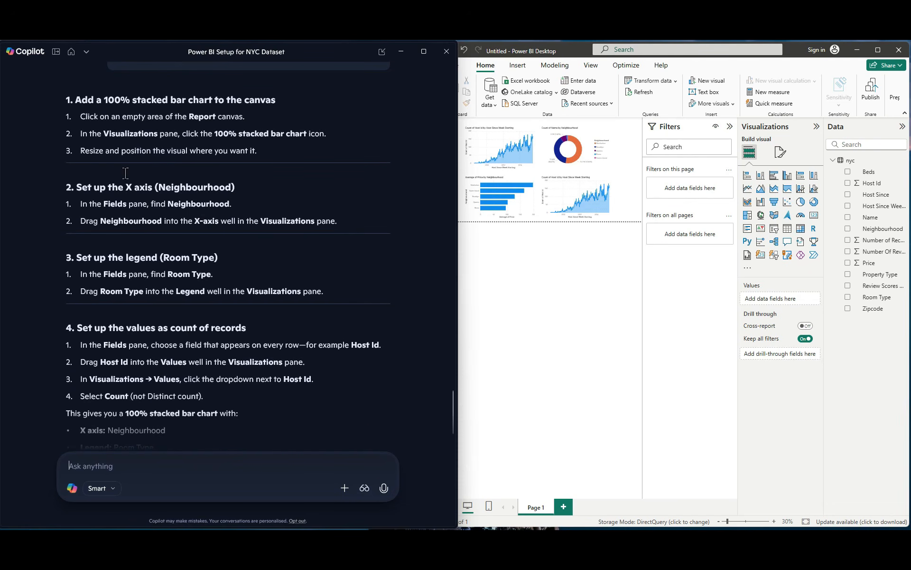
Step: Convert the lower-right area chart to a 100% stacked column chart and remove its X-axis and Y-axis fields
click(563, 191)
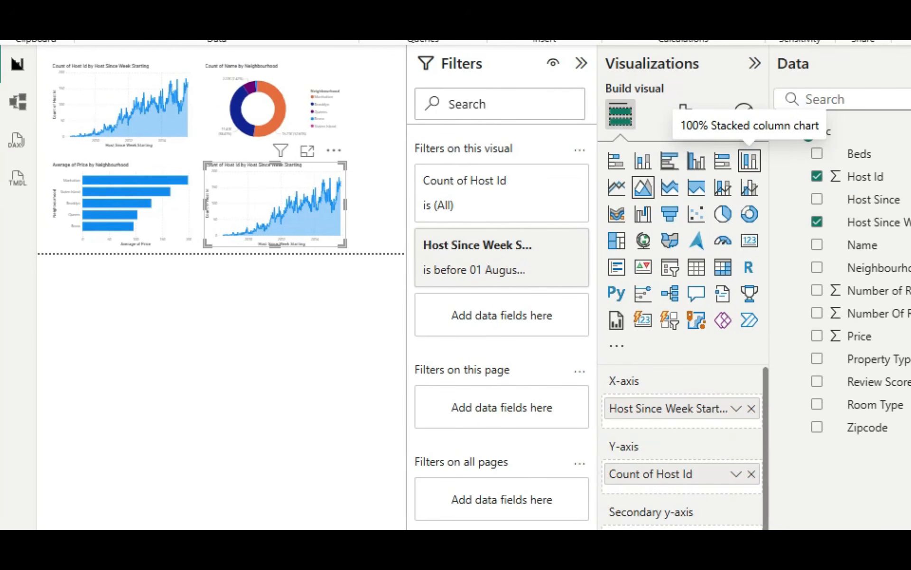
click(754, 168)
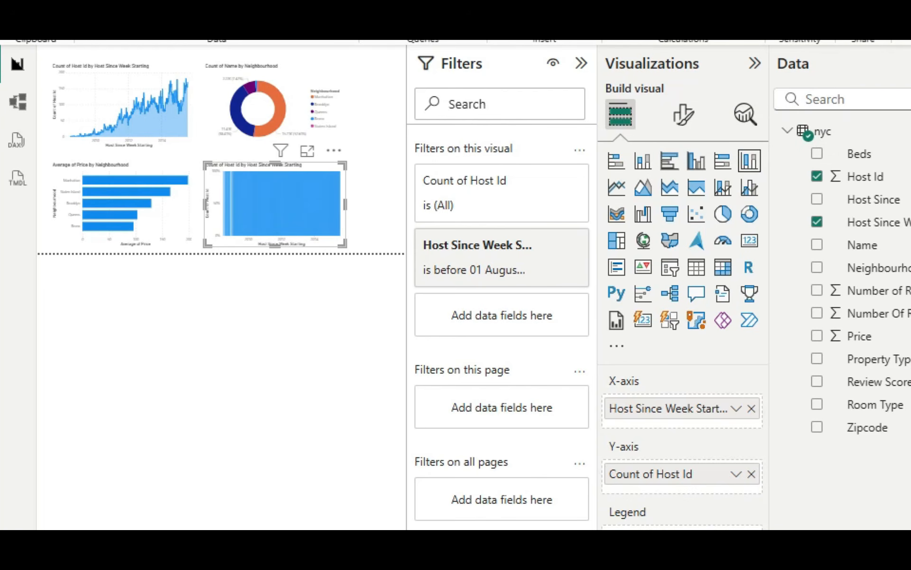
click(751, 409)
click(752, 466)
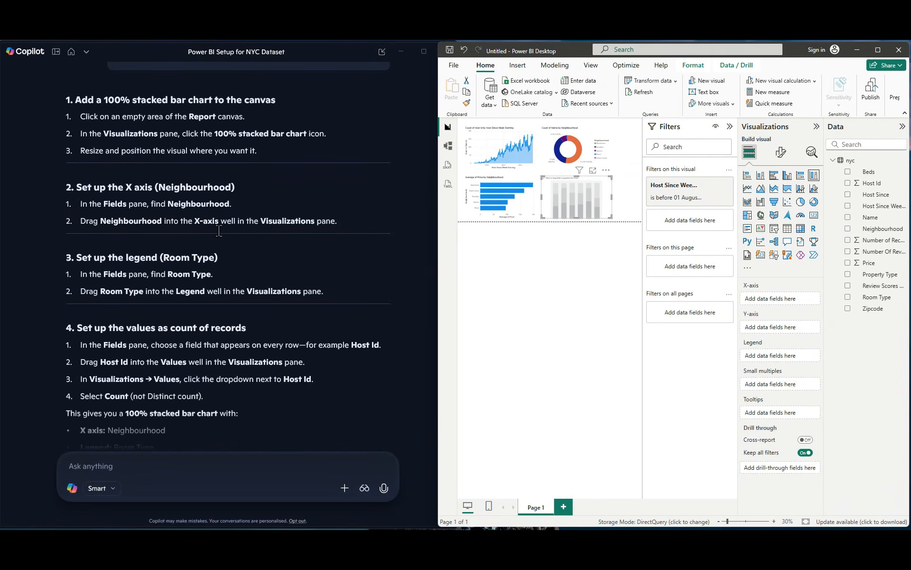
Step: Assign Neighbourhood to the stacked column chart's X-axis, Room Type to its Legend, and Host Id to its Y-axis as Count, and maximize the report
drag(872, 229, 787, 304)
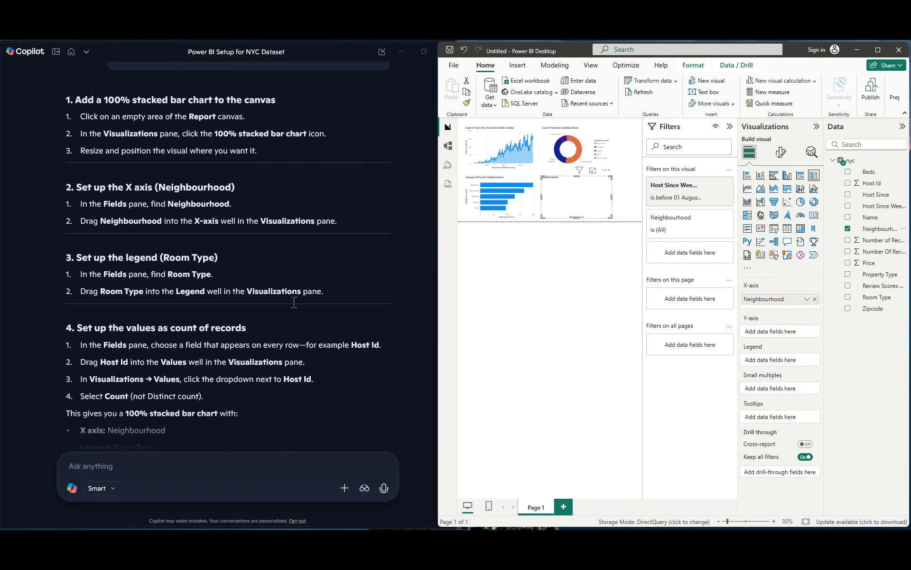
drag(878, 298, 788, 362)
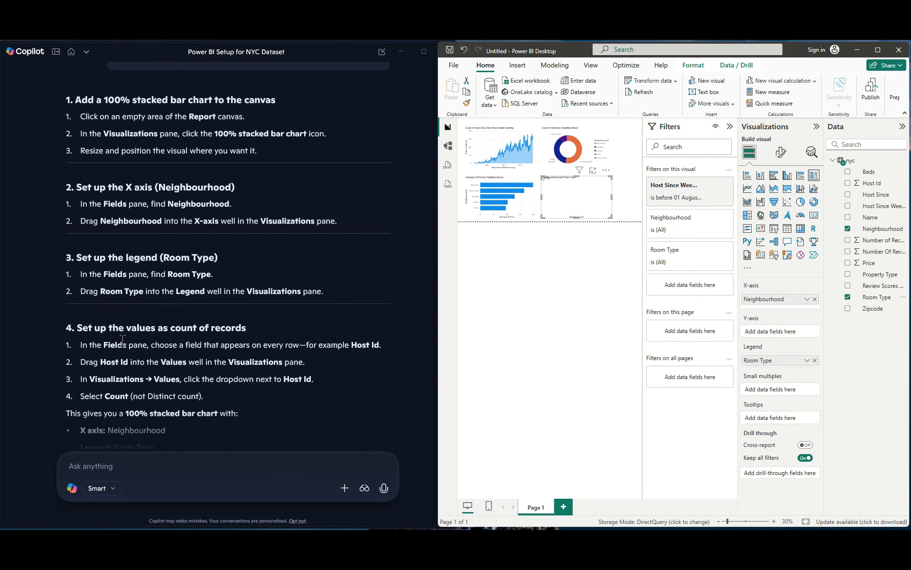
scroll(98, 344, down, 3)
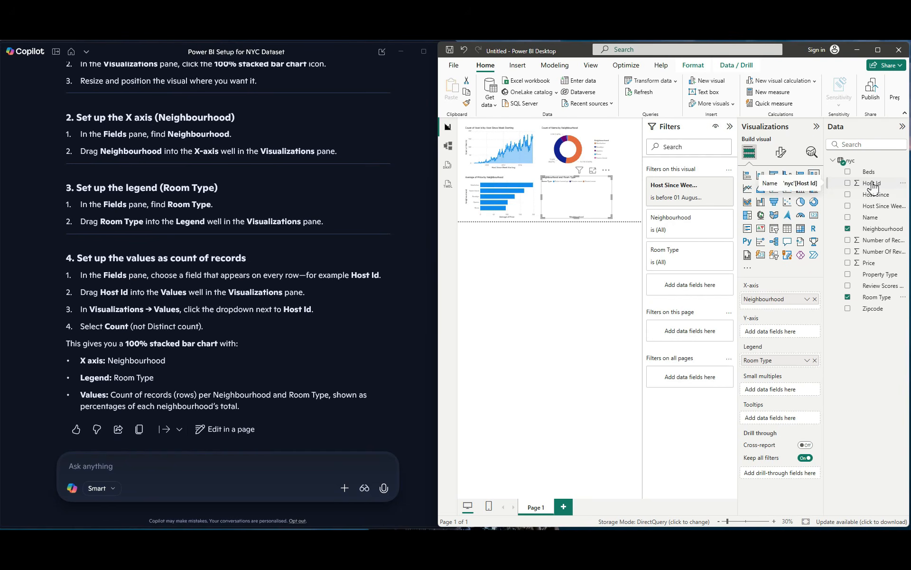
drag(872, 186, 798, 335)
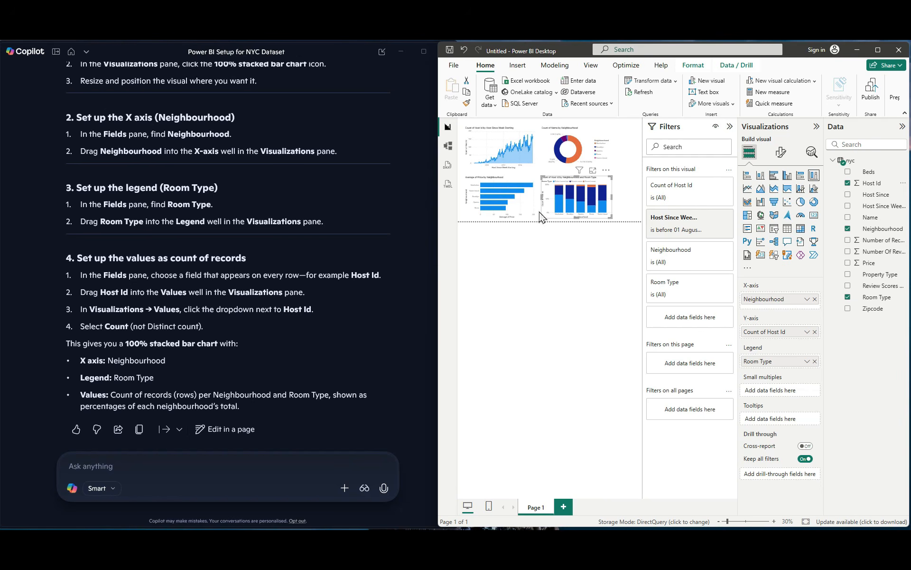
click(807, 333)
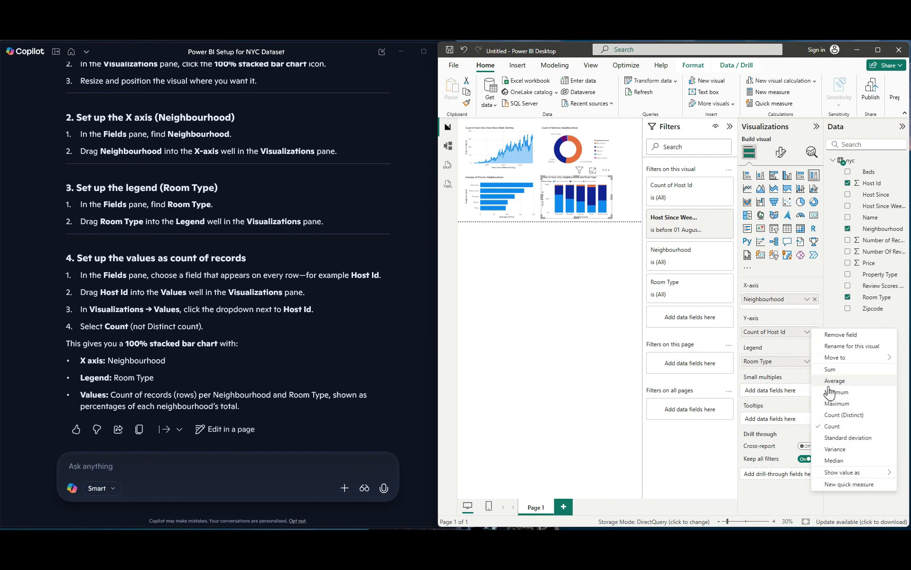
click(158, 336)
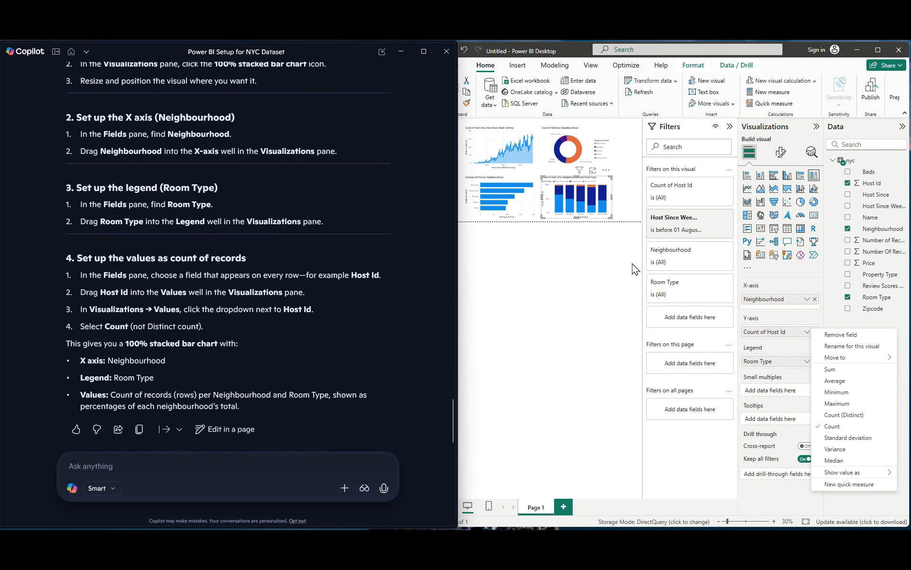
click(878, 50)
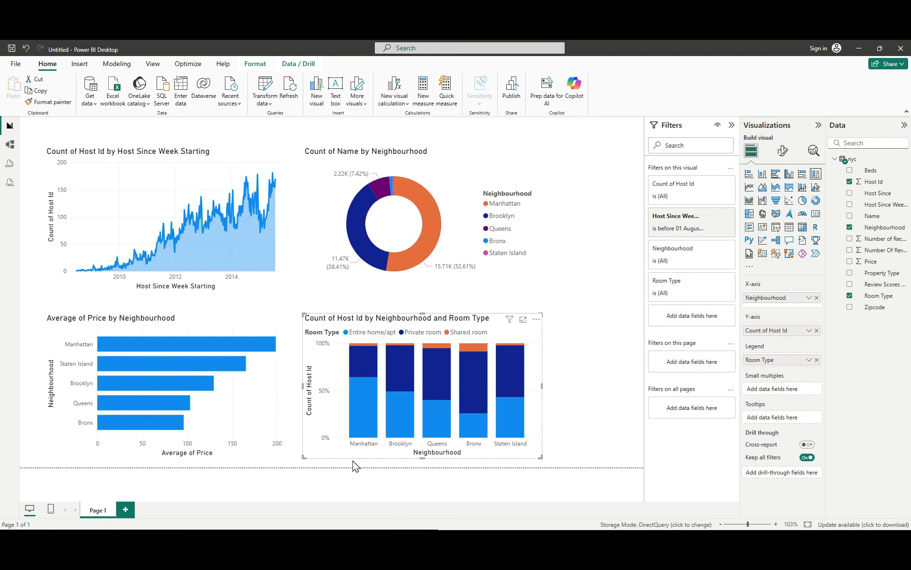
click(366, 483)
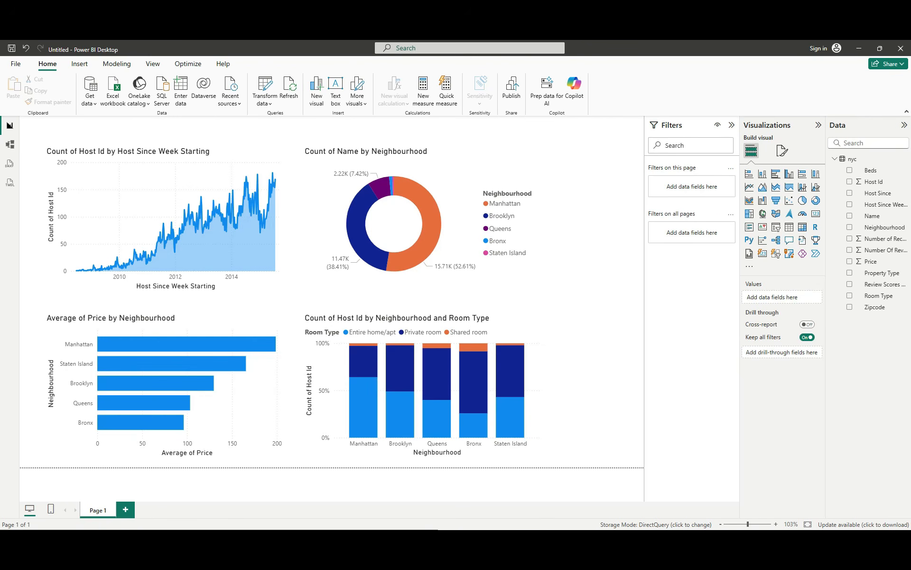
Step: Ask Copilot for step-by-step instructions to add a property type filter to the dashboard that works on all visuals on the page
key(alt+Tab)
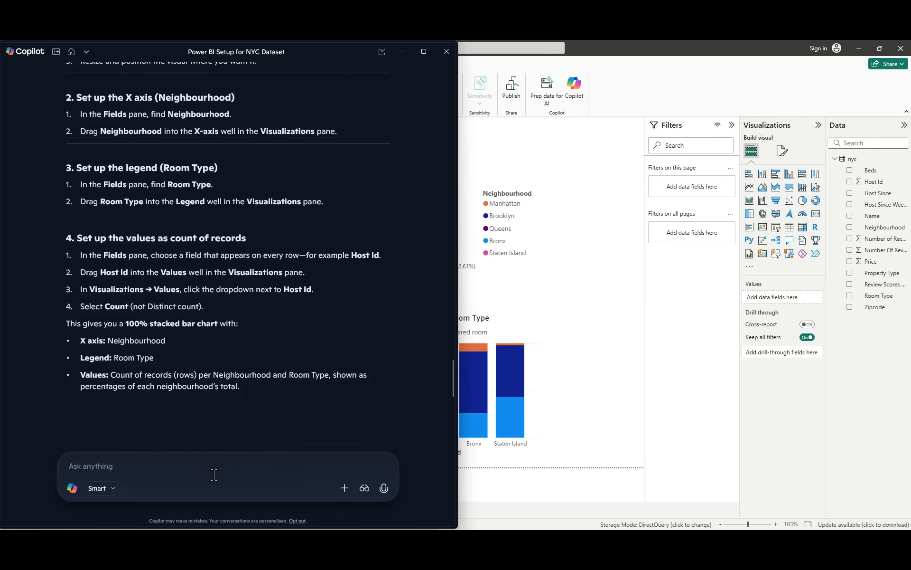
click(215, 468)
text(Using the nyc dataset in Power BI Desktop, provide step-by-step instructions to add a filter to the dashboard so the user can filter by property type, and this filter should work on all visuals on the page)
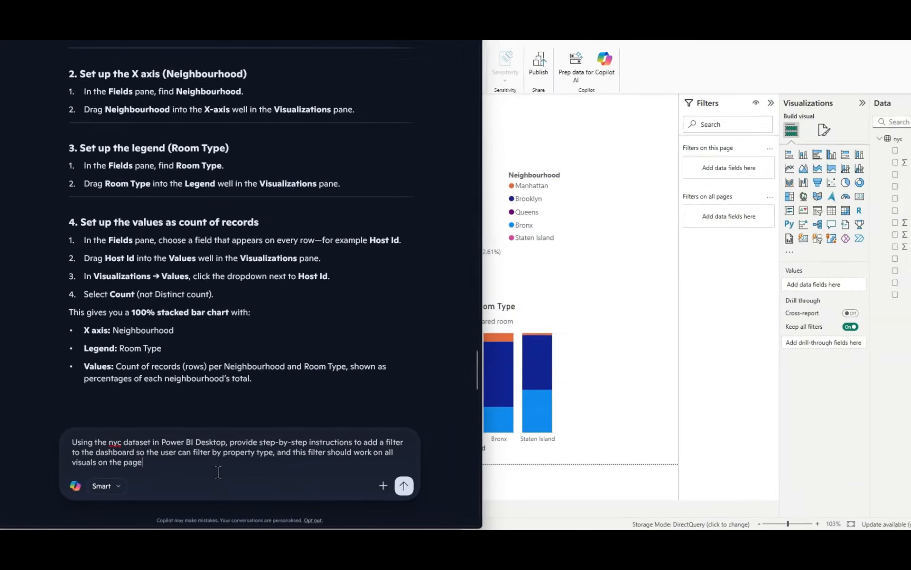
key(Return)
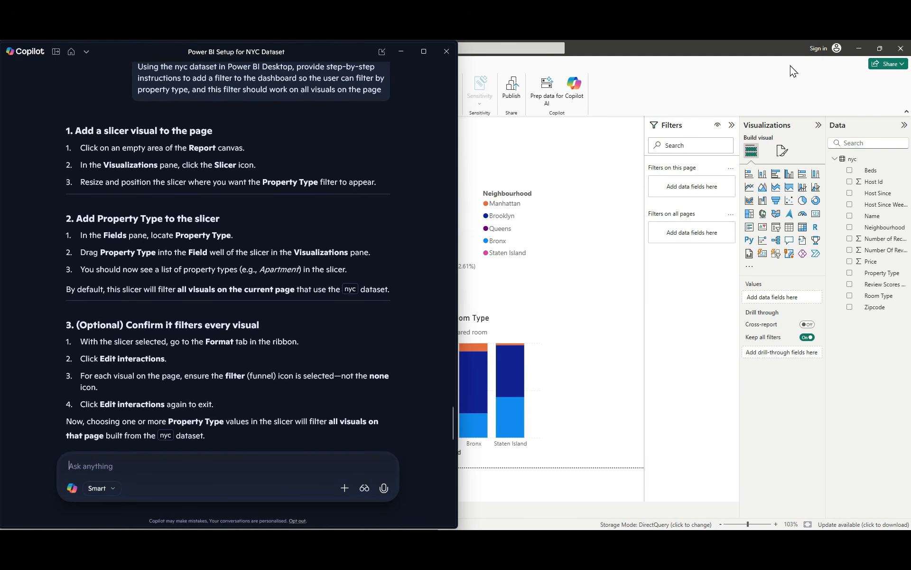
Step: Add a slicer beside the four charts, stretched to the full height of the grid, with Property Type as its field, and maximize the report
click(880, 48)
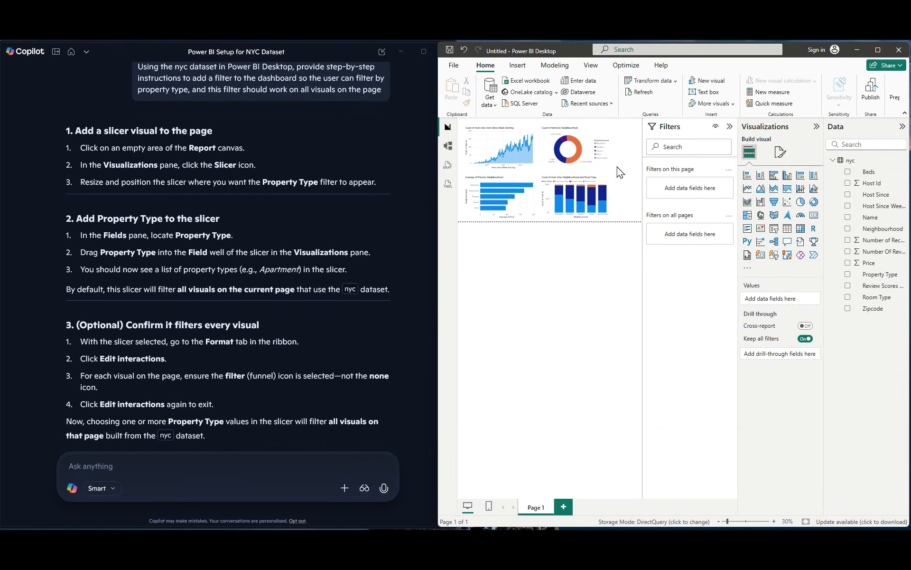
click(730, 126)
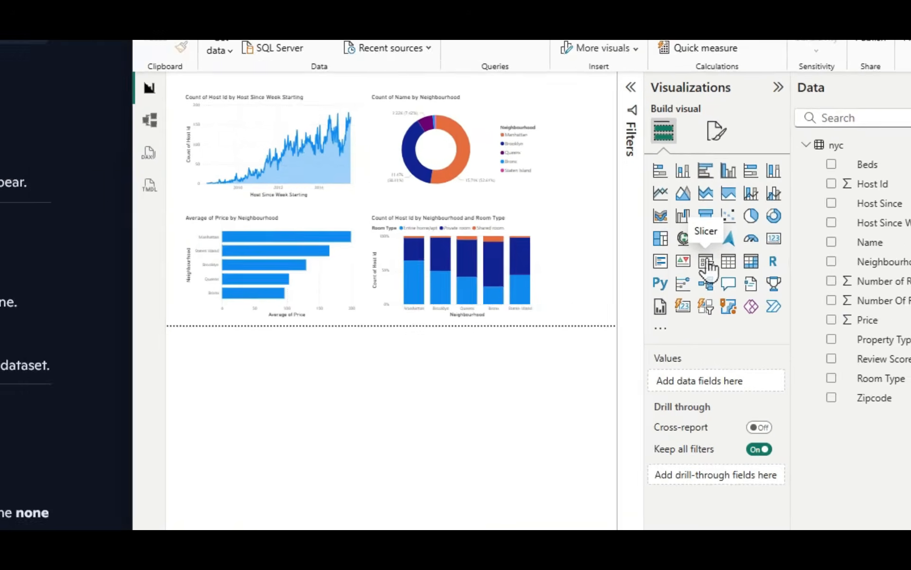
click(774, 229)
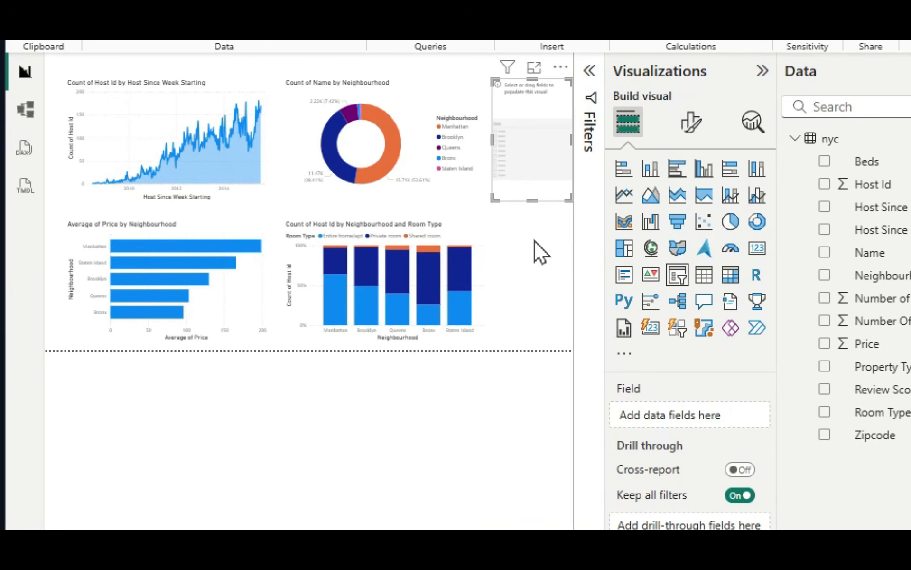
drag(531, 197, 531, 341)
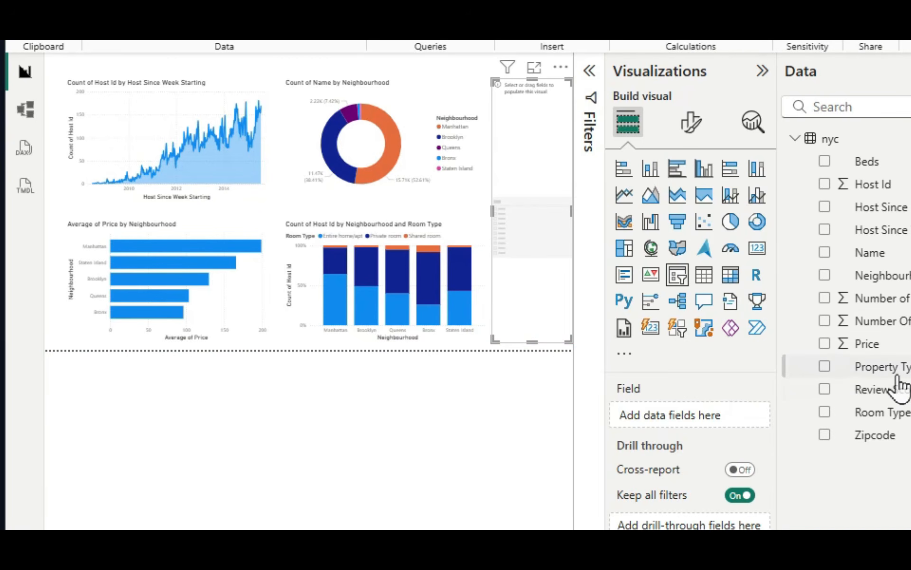
drag(898, 380, 716, 427)
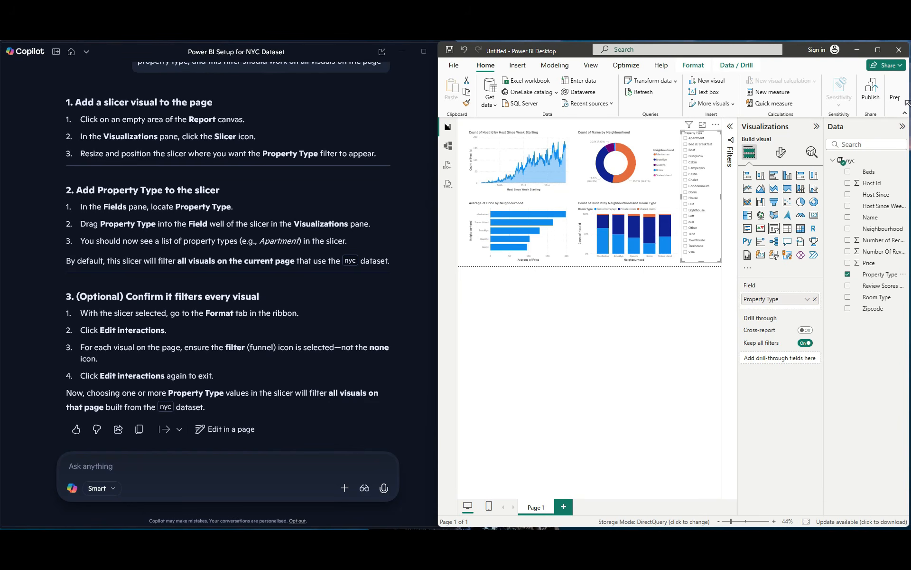
click(877, 49)
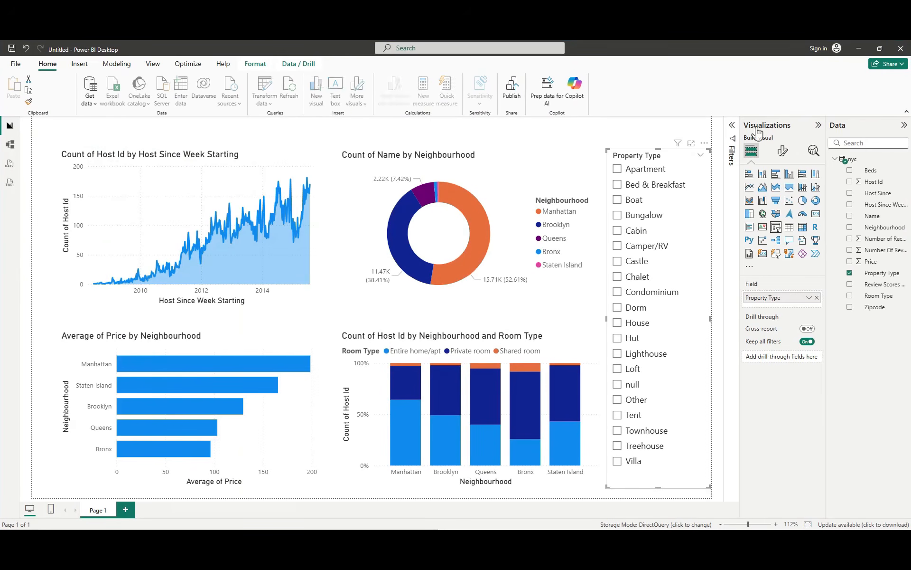
Step: Test the Property Type slicer with Apartment and with Bungalow, clear the selection, and deselect the slicer
click(619, 170)
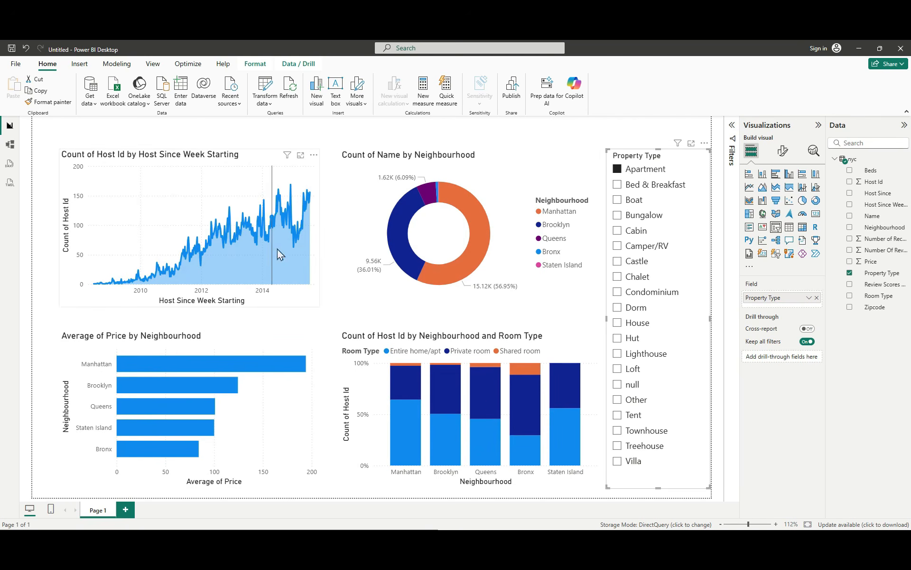
click(617, 215)
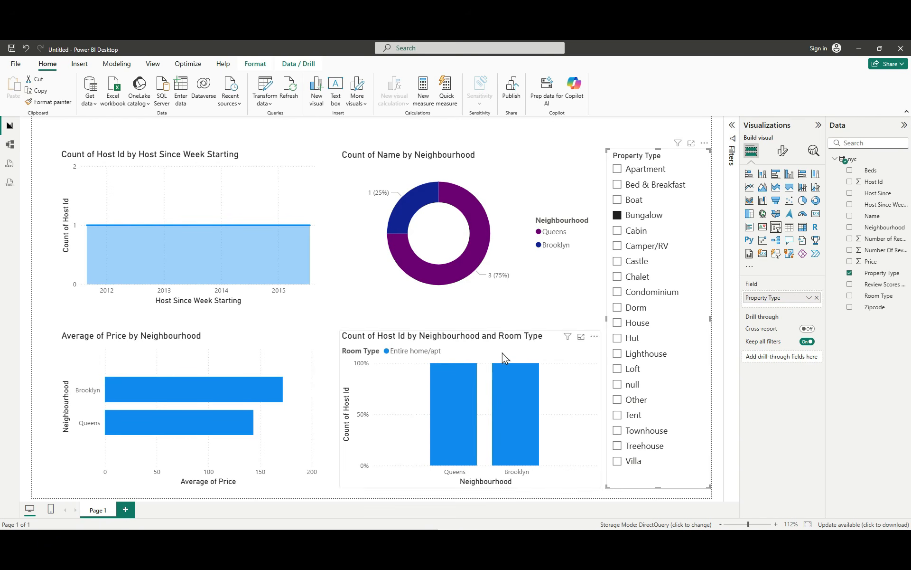
click(617, 214)
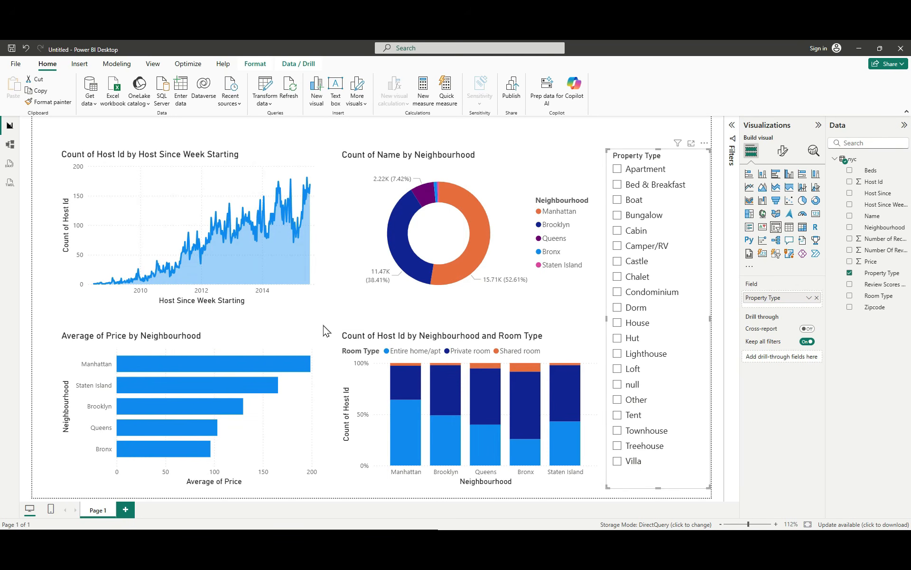
click(260, 128)
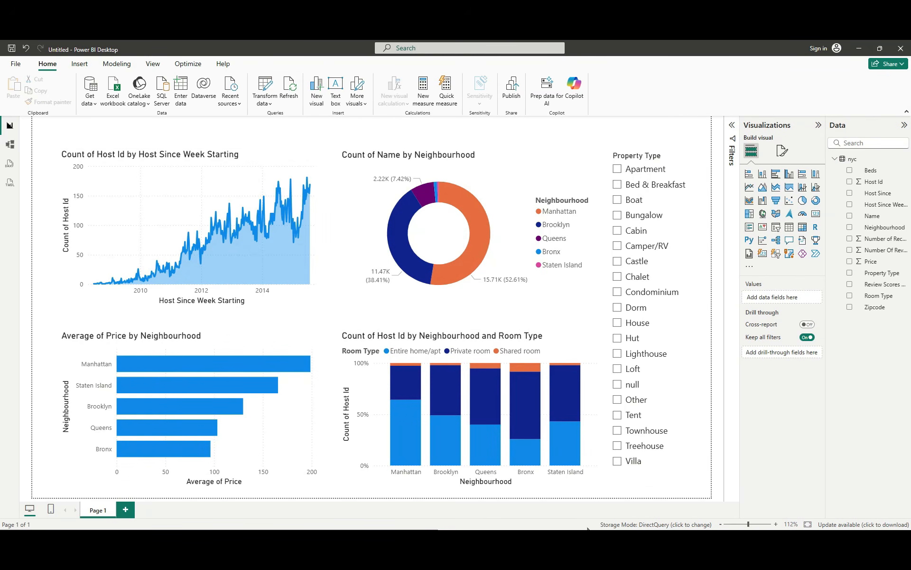
Step: Ask Copilot for step-by-step instructions to add a title to the report canvas which says "Airbnb Dashboard"
key(alt+Tab)
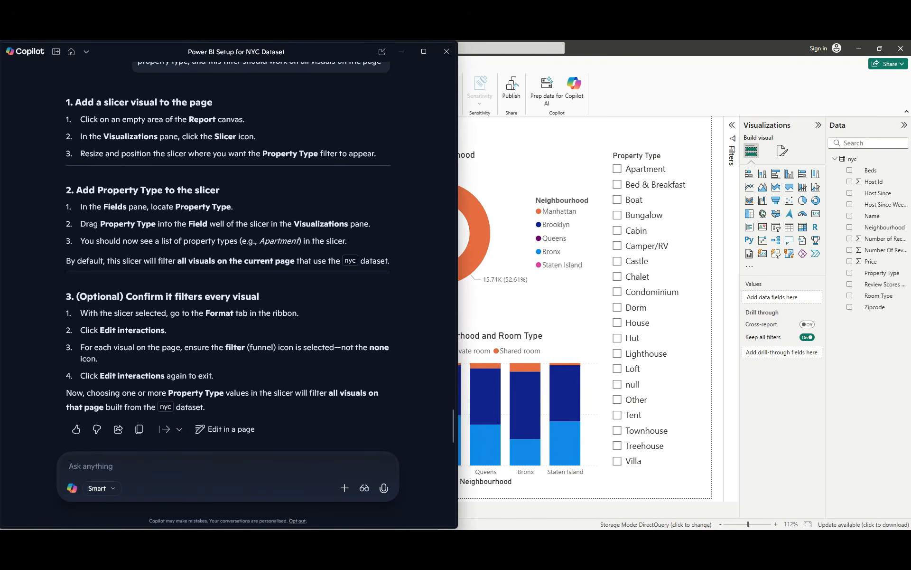
text(Using Power BI Desktop, provide step-by-step instructions to add a title to the report canvas which says "Airbnb Dashboard")
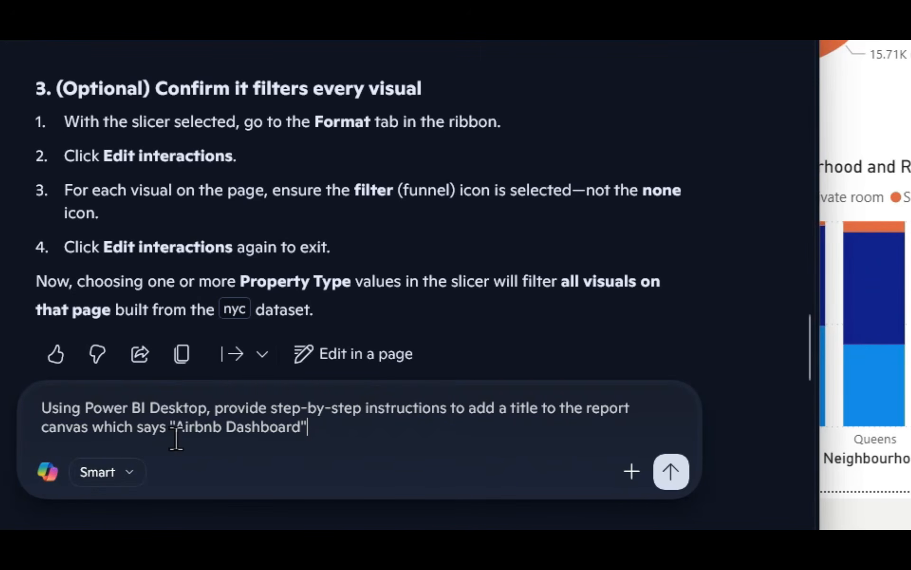
click(684, 475)
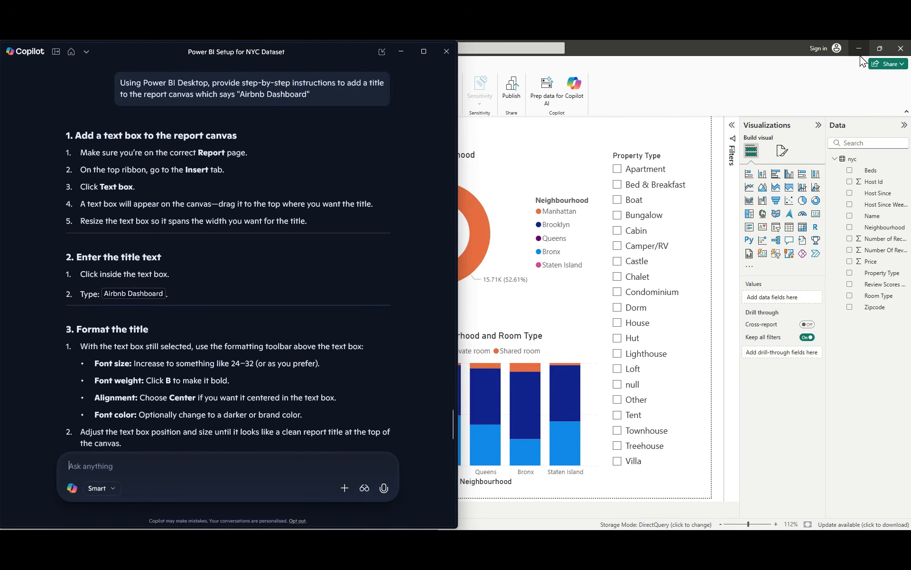
Step: Insert a text box on the Power BI report page, maximize the report, and place the cursor inside the box
click(880, 48)
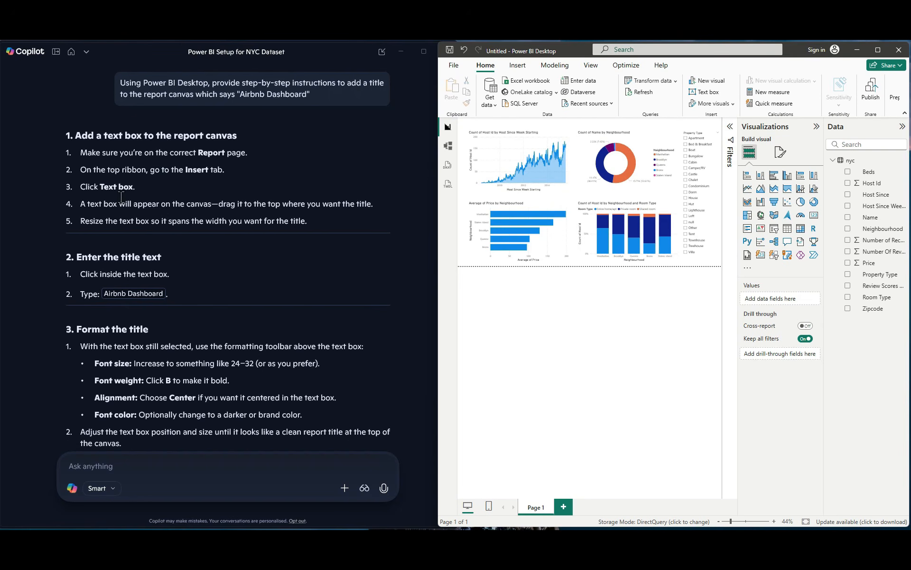
click(514, 70)
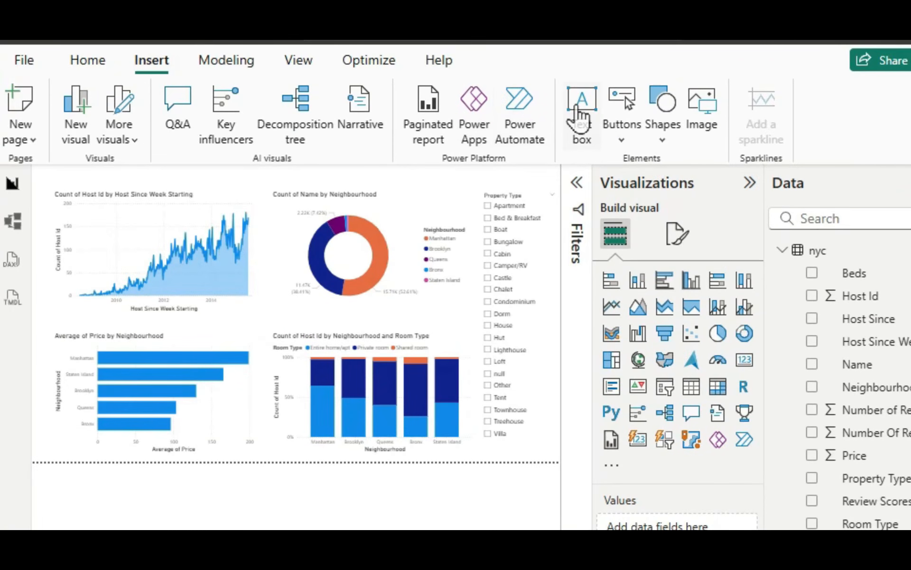
click(579, 114)
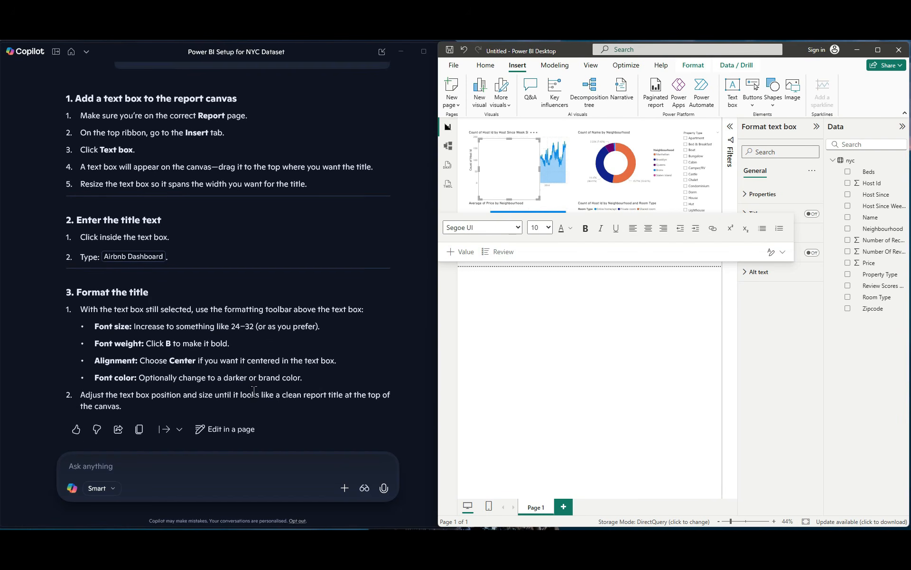
click(877, 50)
click(196, 216)
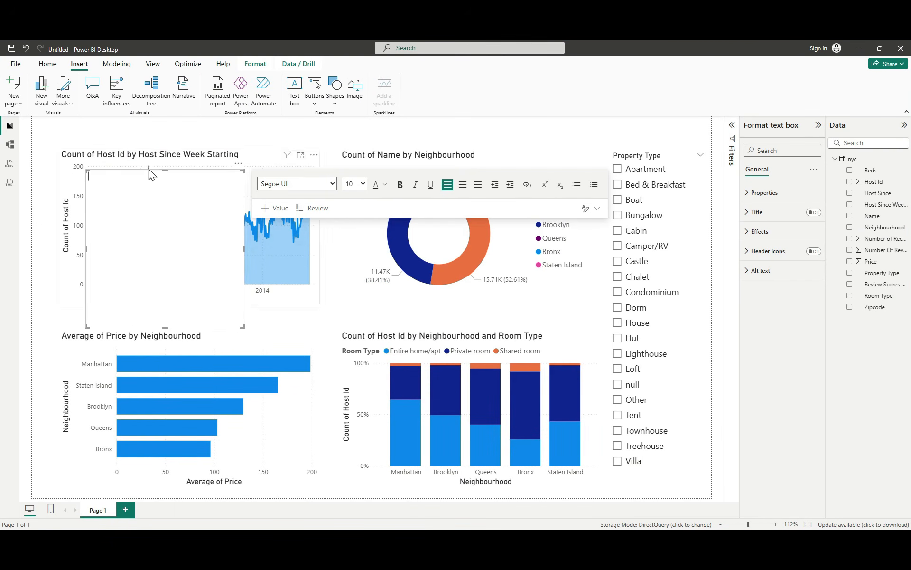
Step: Fit the text box as a thin strip across the full width of the page above the charts and enter Airbnb Dashboard
drag(146, 173, 93, 122)
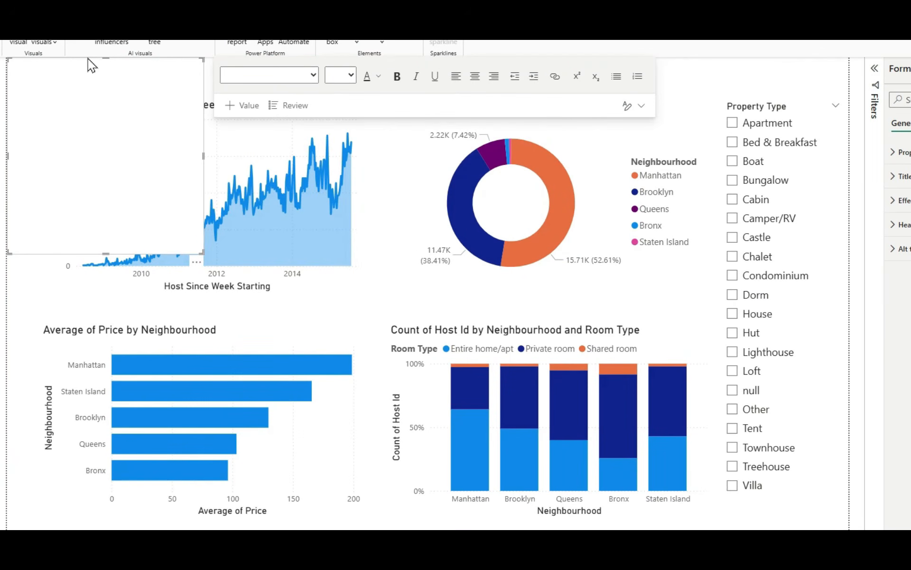
drag(105, 254, 118, 88)
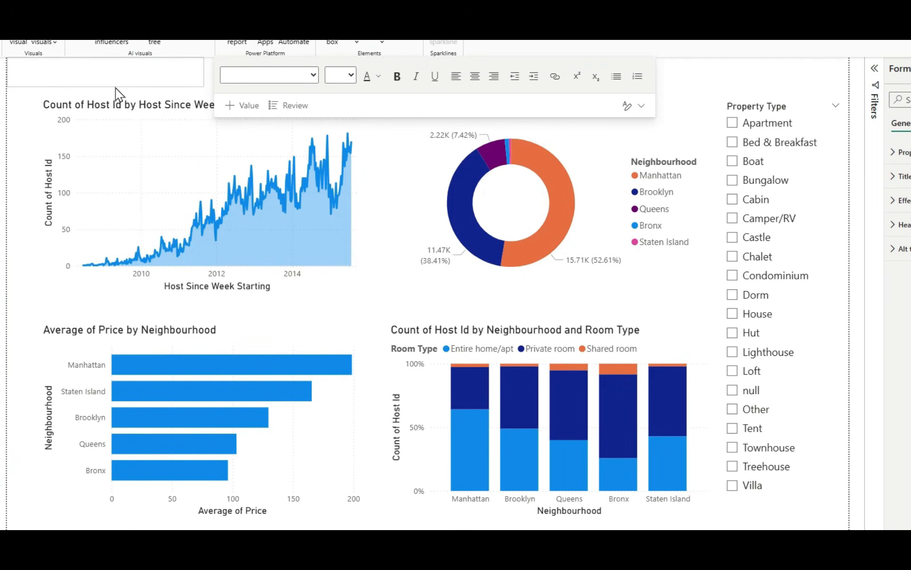
click(209, 82)
click(196, 82)
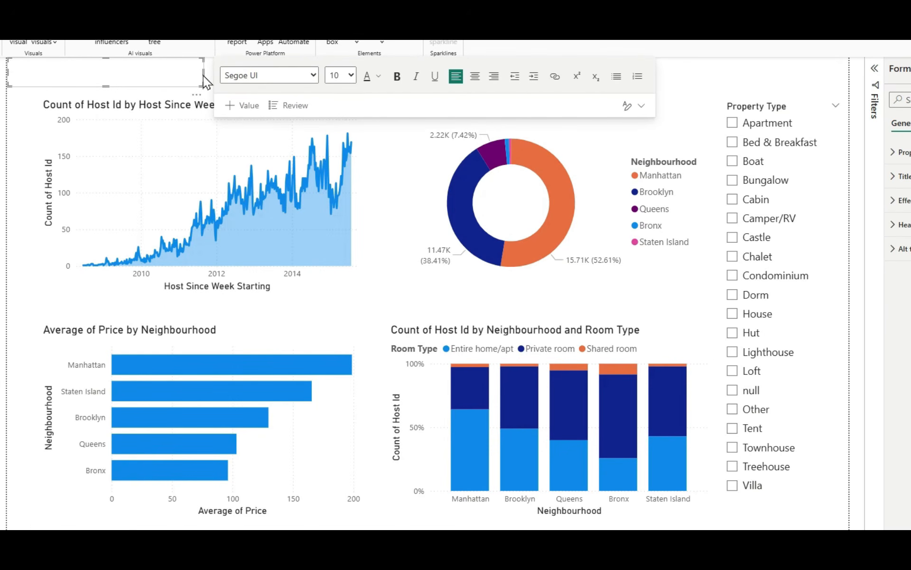
drag(204, 75, 850, 76)
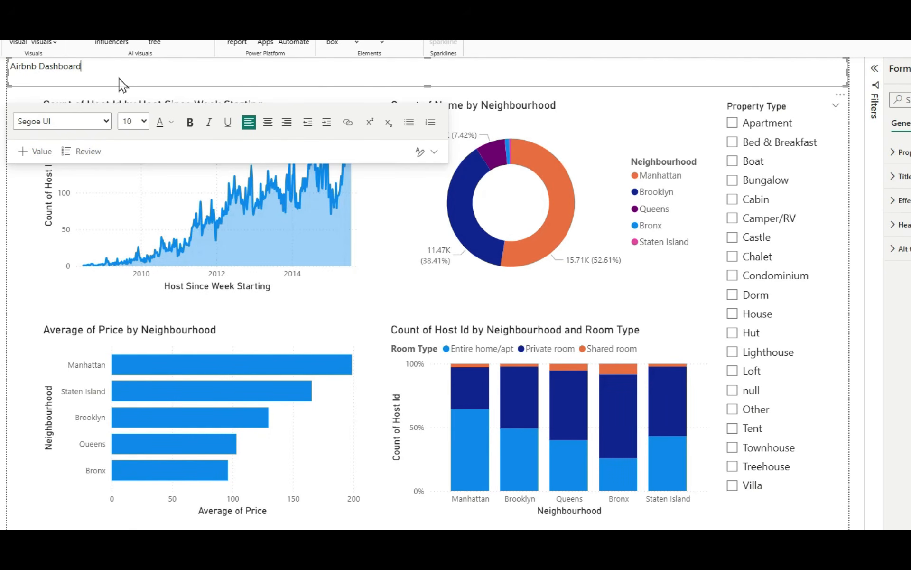
Step: Center the Airbnb Dashboard title in its text box and set its font size to 16
click(143, 121)
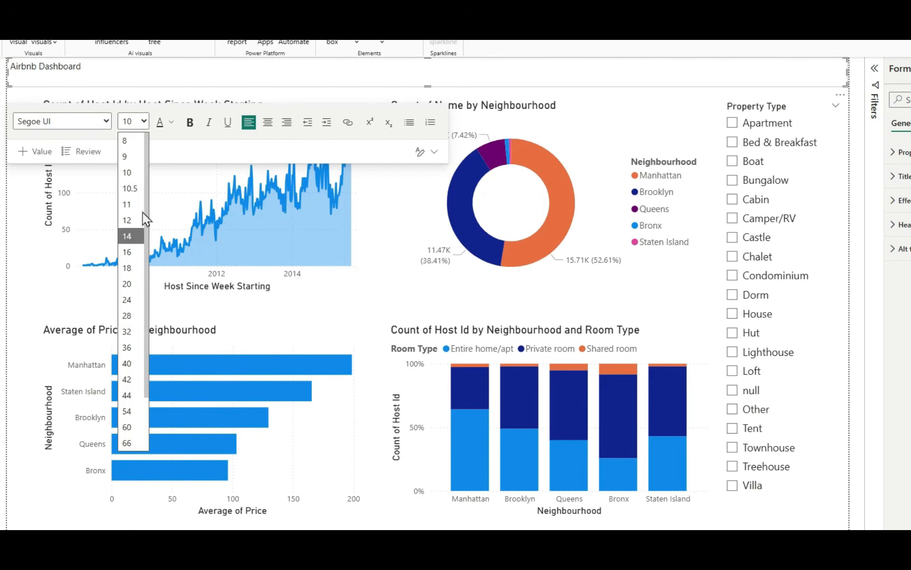
click(127, 252)
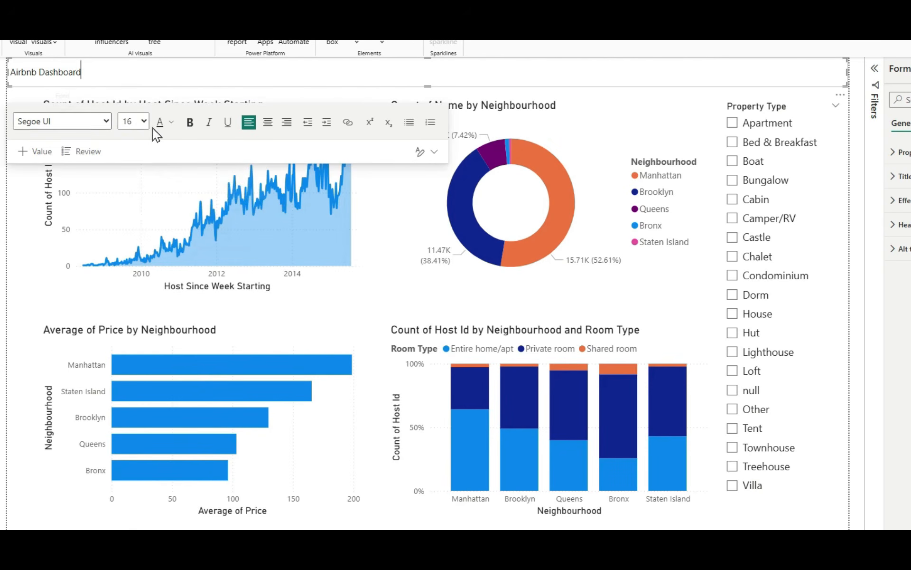
click(268, 122)
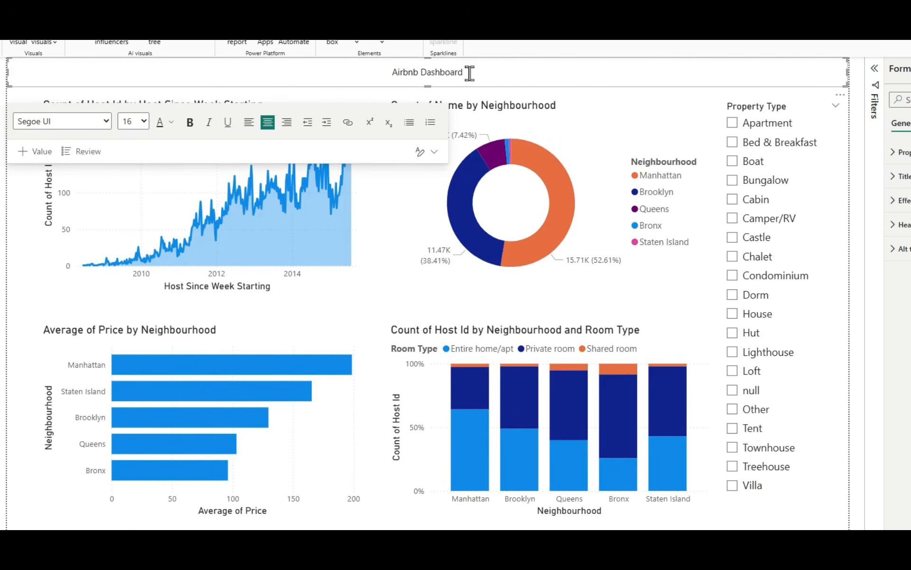
drag(465, 71, 389, 73)
click(144, 122)
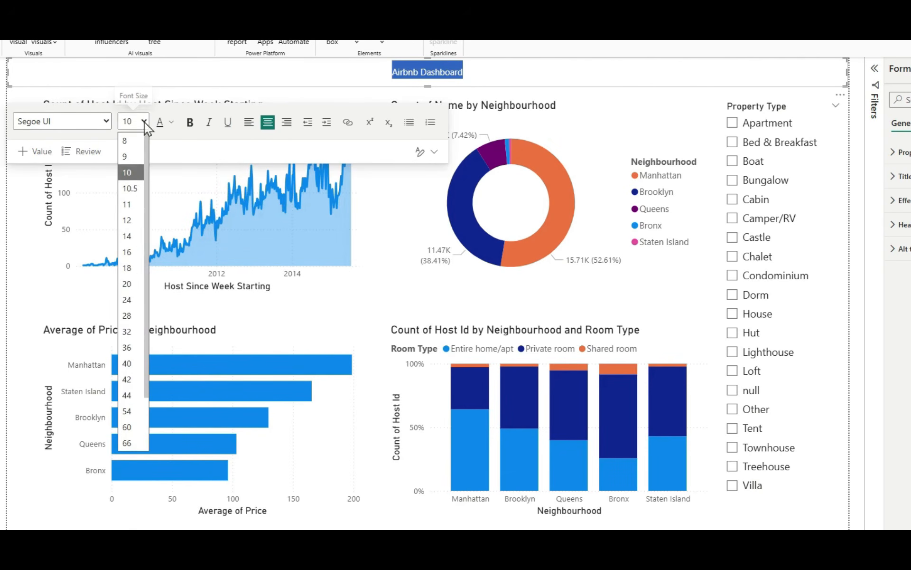
click(130, 250)
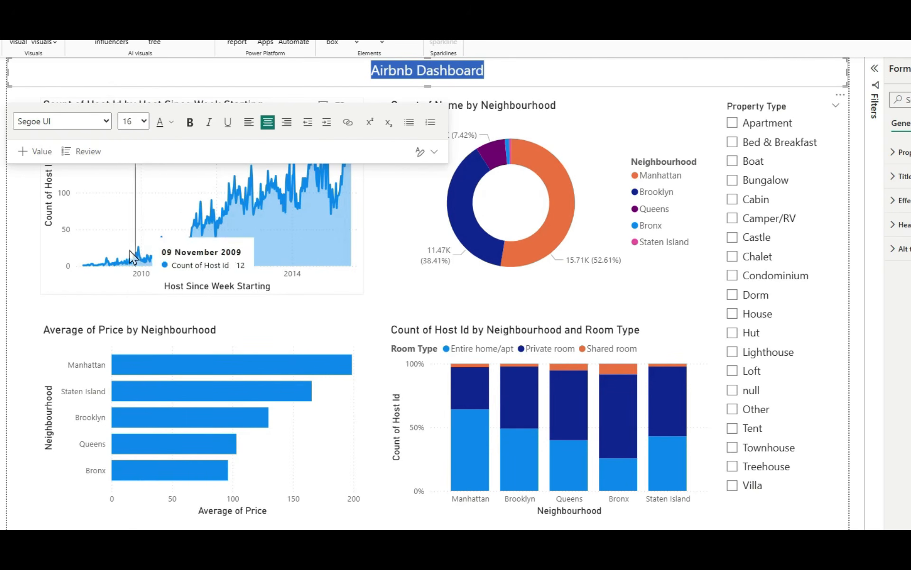
click(191, 124)
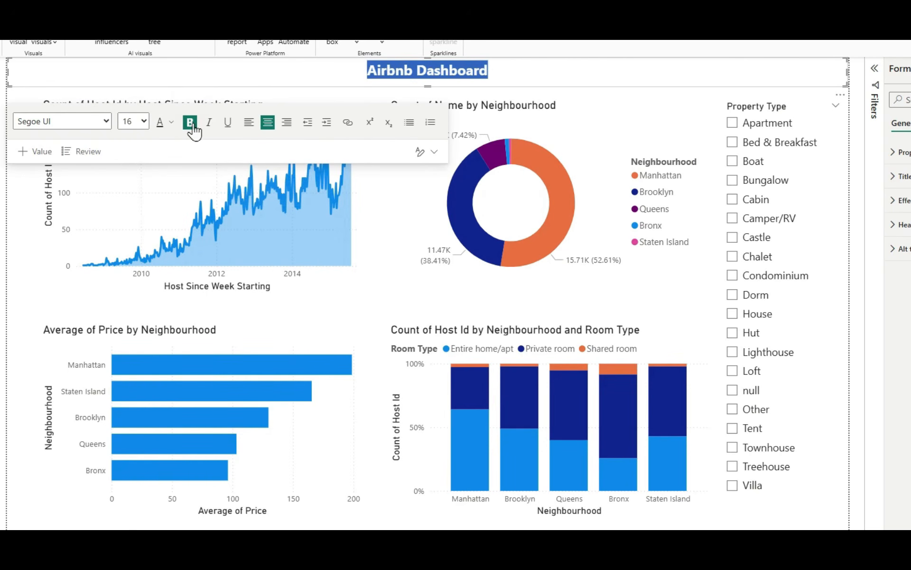
click(190, 124)
click(107, 123)
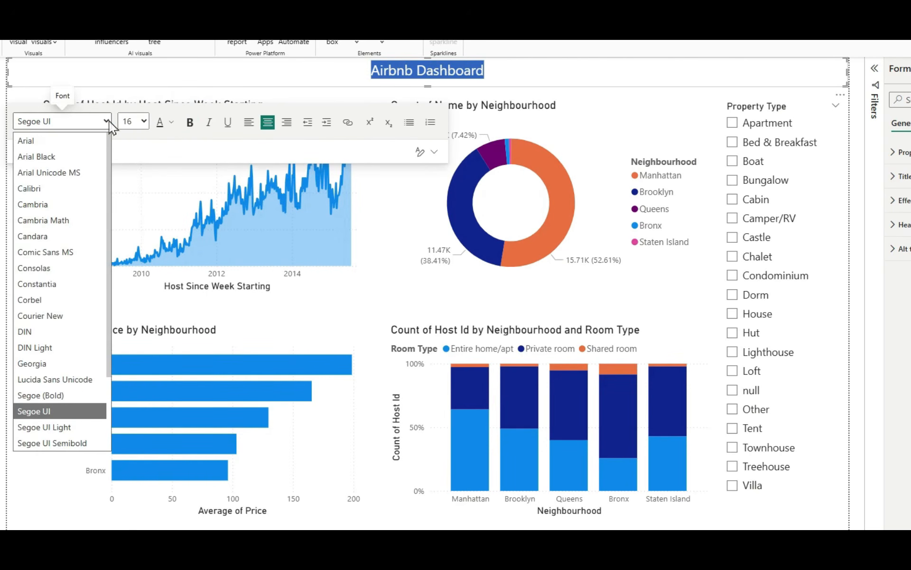
click(380, 71)
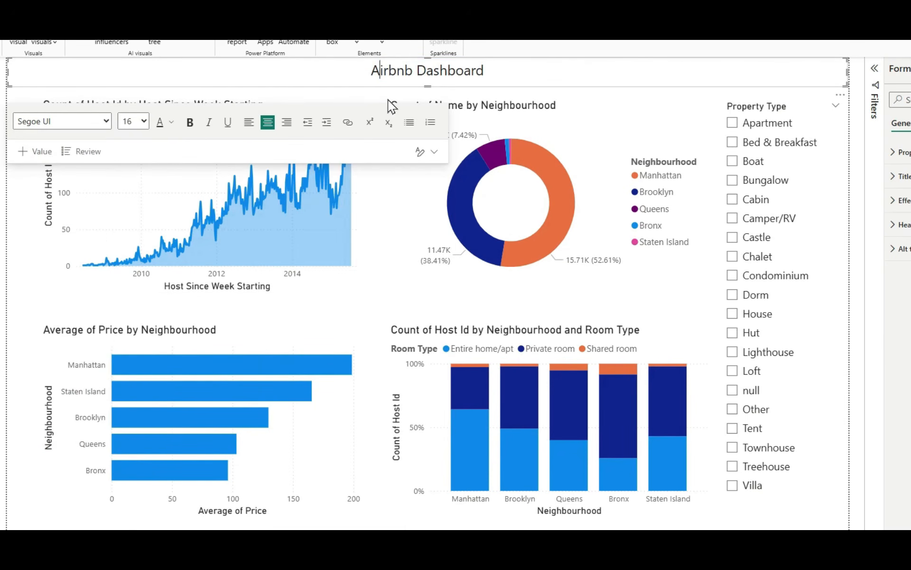
click(385, 205)
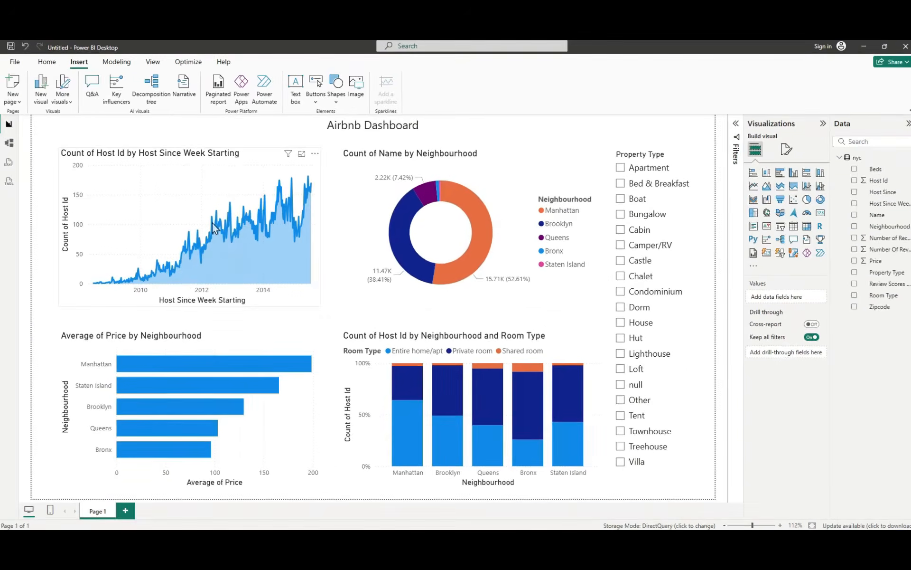
Step: Ask Copilot for step-by-step instructions to apply a built-in report theme that changes the colour scheme of the entire dashboard
key(alt+Tab)
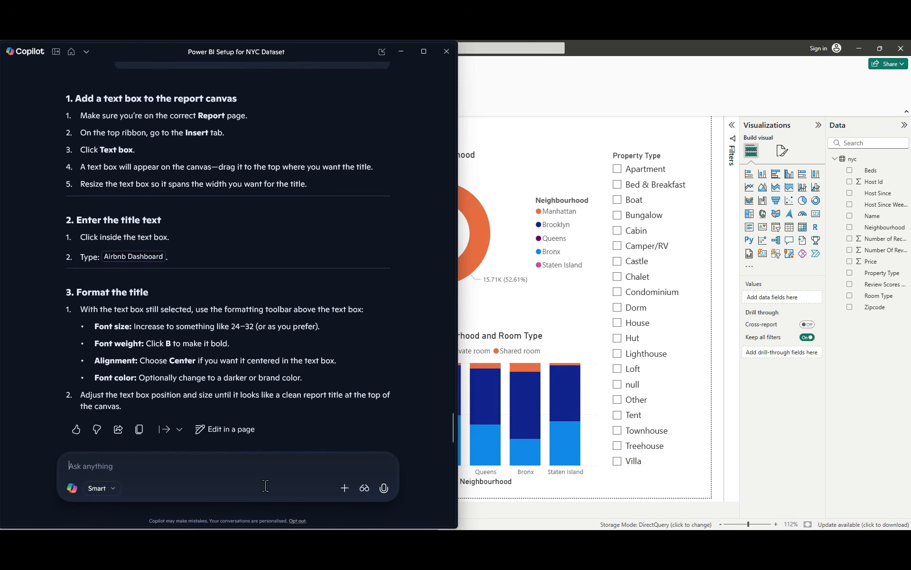
text(Using Power BI Desktop, provide step-by-step instructions to apply one of the built-in report themes to change the colour scheme of the entire dashboard)
key(Return)
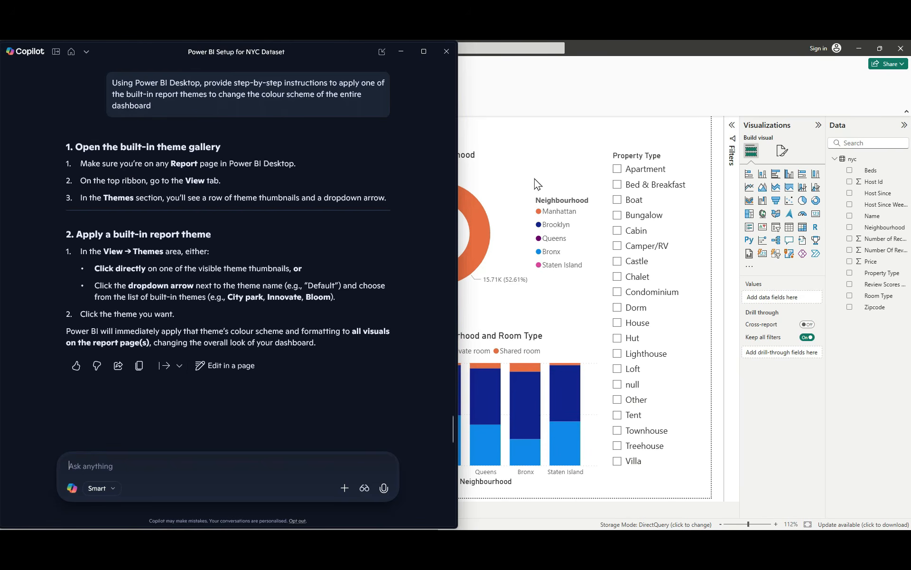
Step: Return to the Power BI report, maximize it, and apply the built-in Bloom theme
click(880, 48)
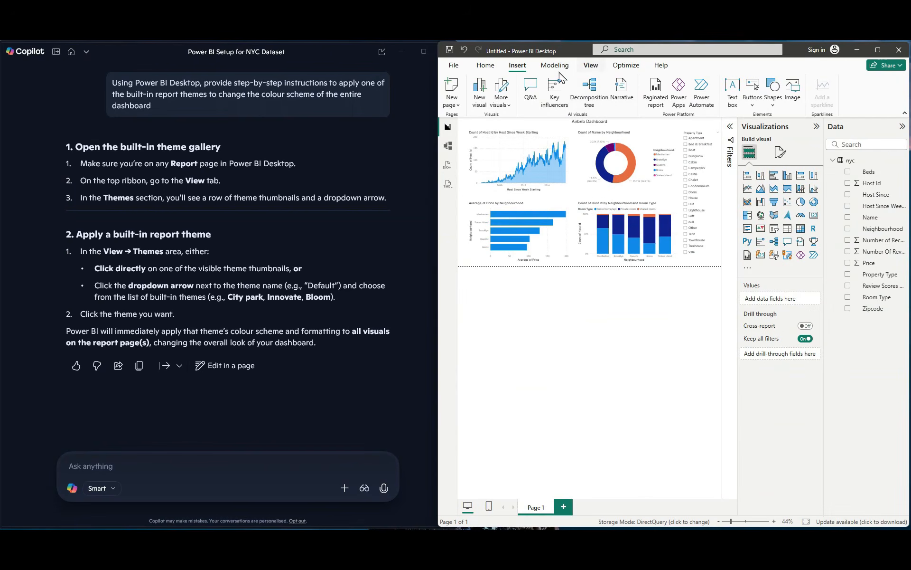
click(591, 67)
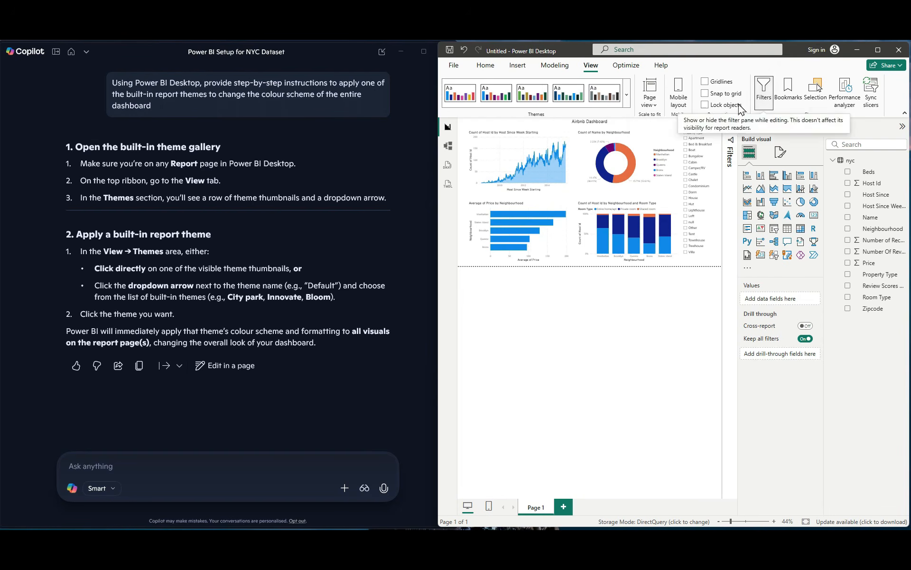
click(879, 50)
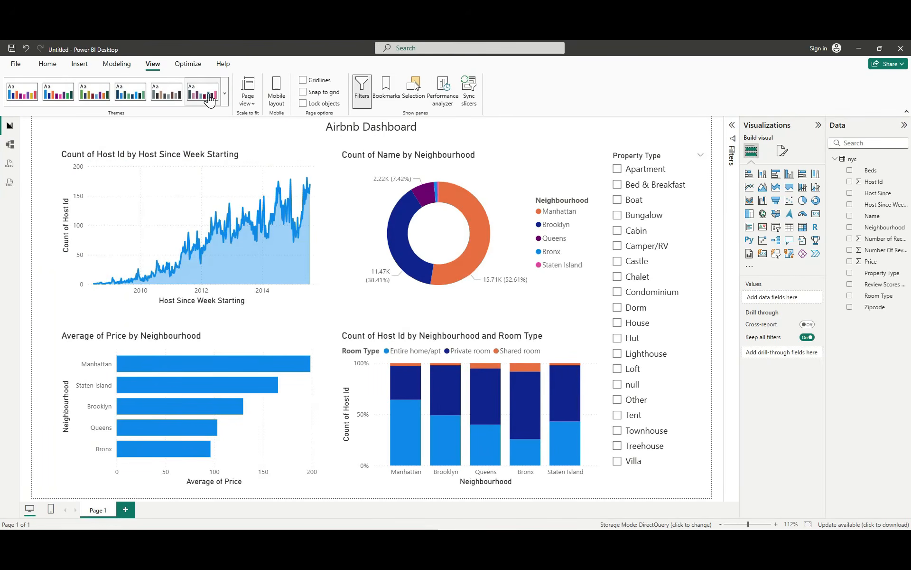
click(223, 93)
click(83, 258)
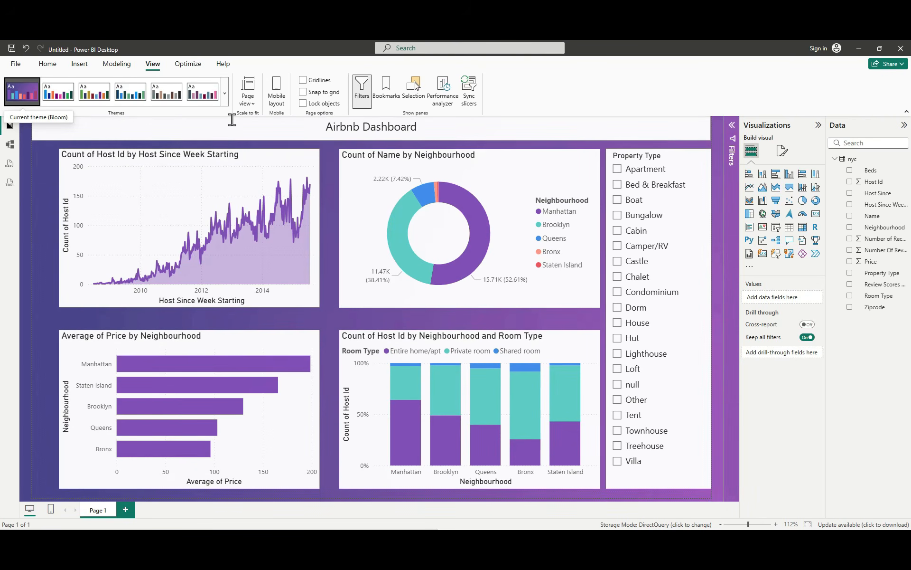
Step: Try the built-in Innovate theme on the report and replace it with the Tidal theme
click(225, 93)
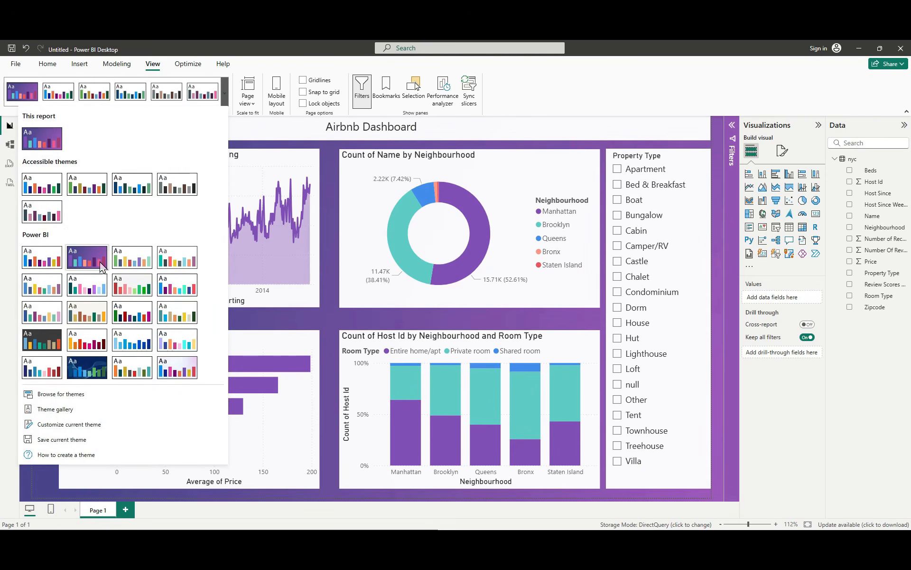
click(46, 340)
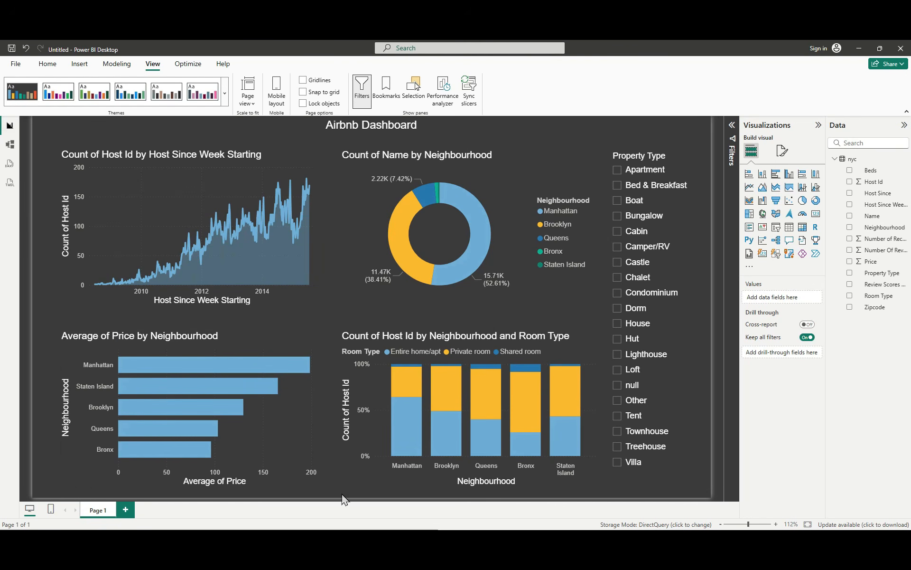
click(225, 93)
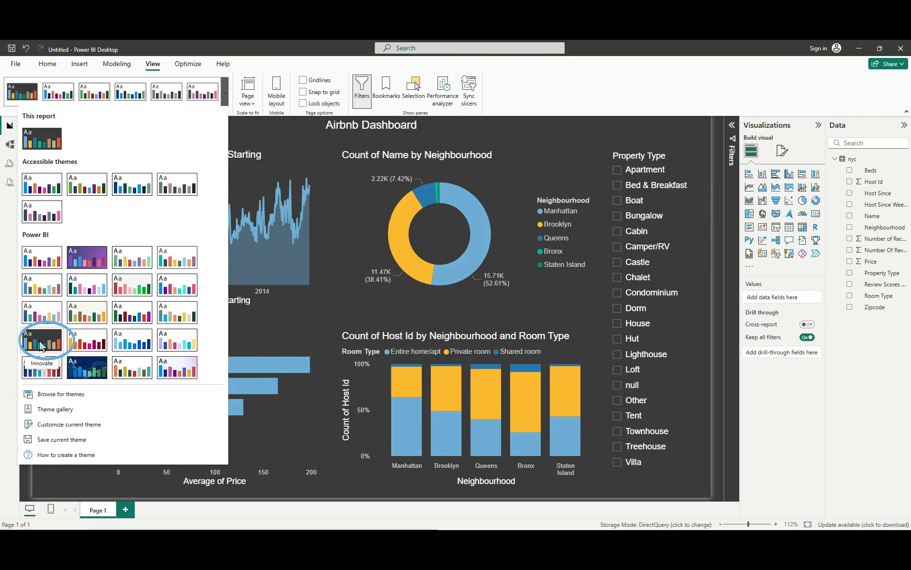
click(76, 365)
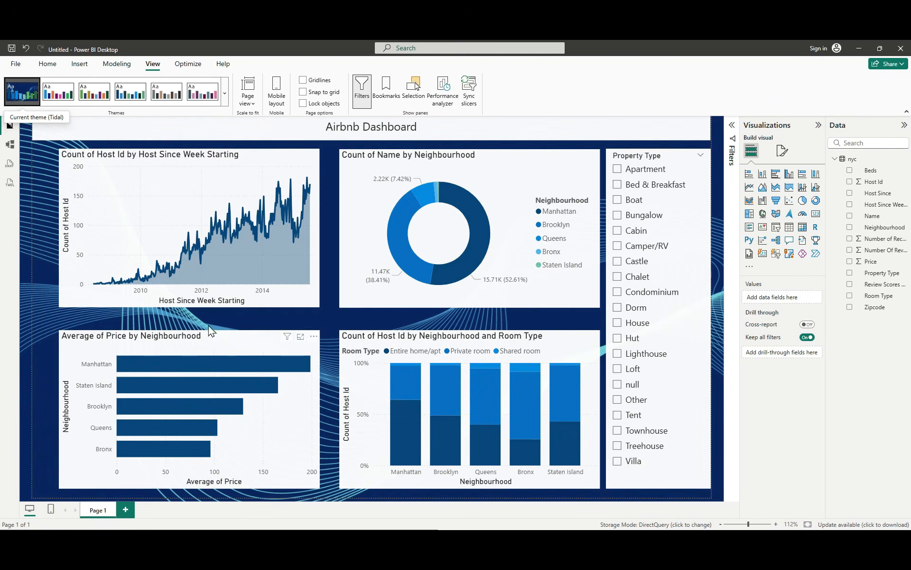
Step: Try the built-in Solar theme on the report and replace it with the built-in theme that has a dark grey background
click(225, 93)
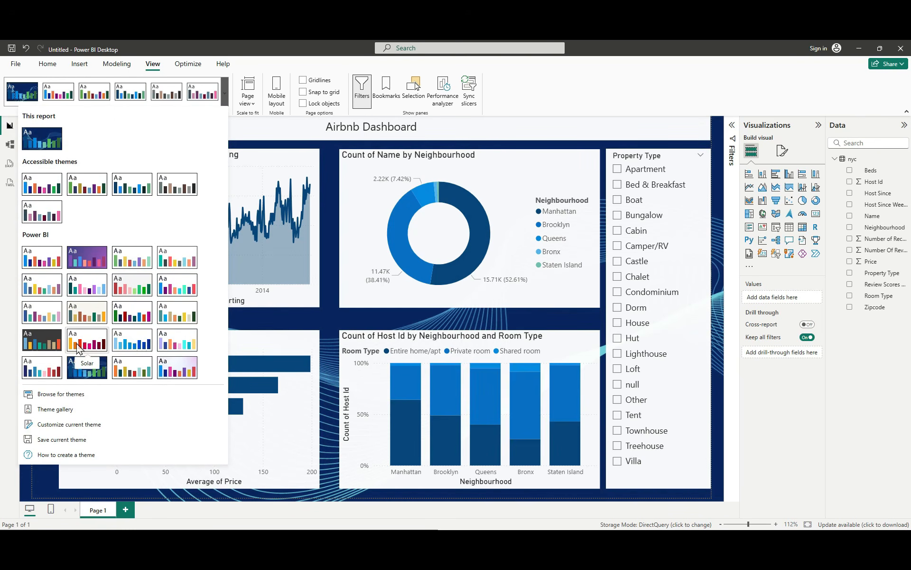
click(76, 349)
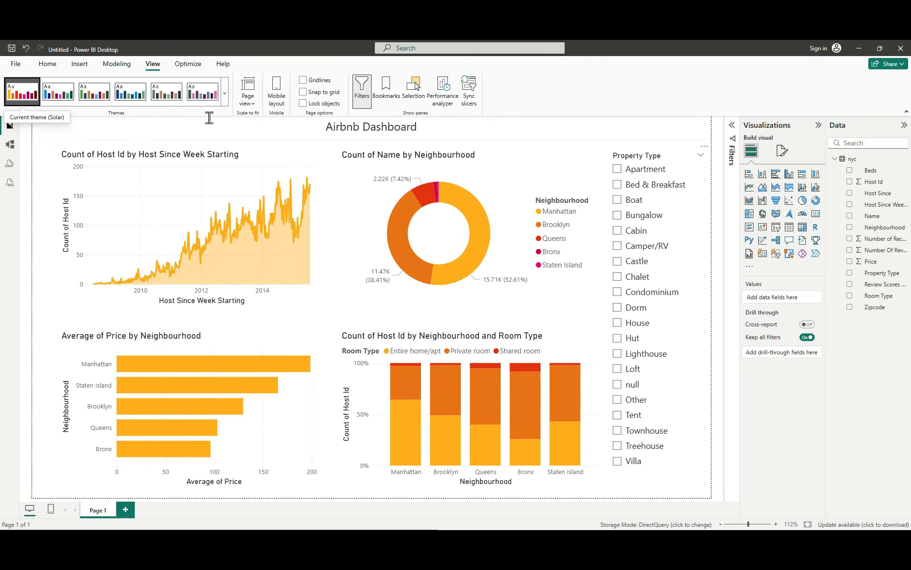
click(224, 93)
click(32, 337)
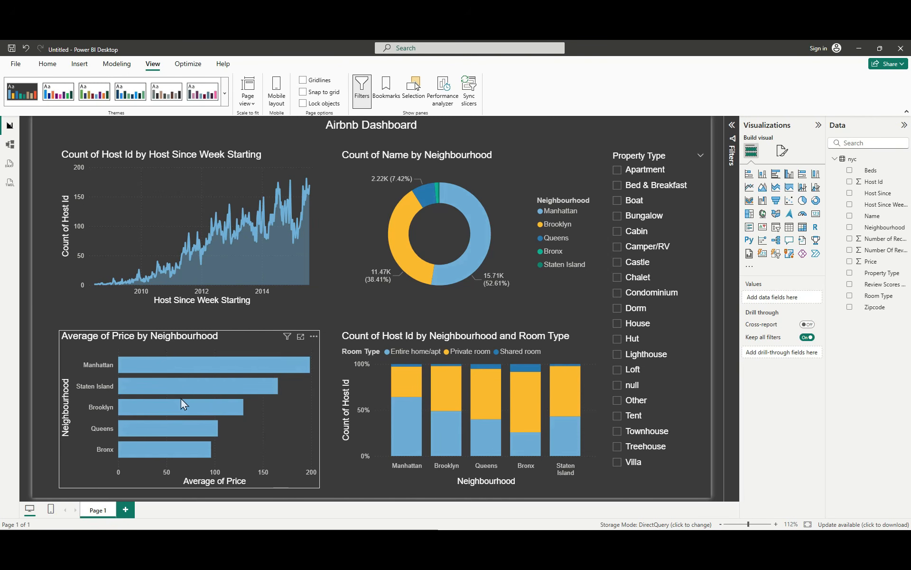
Step: Ask Copilot for step-by-step instructions to give every visual a custom title and remove all axis titles and legend titles
click(363, 540)
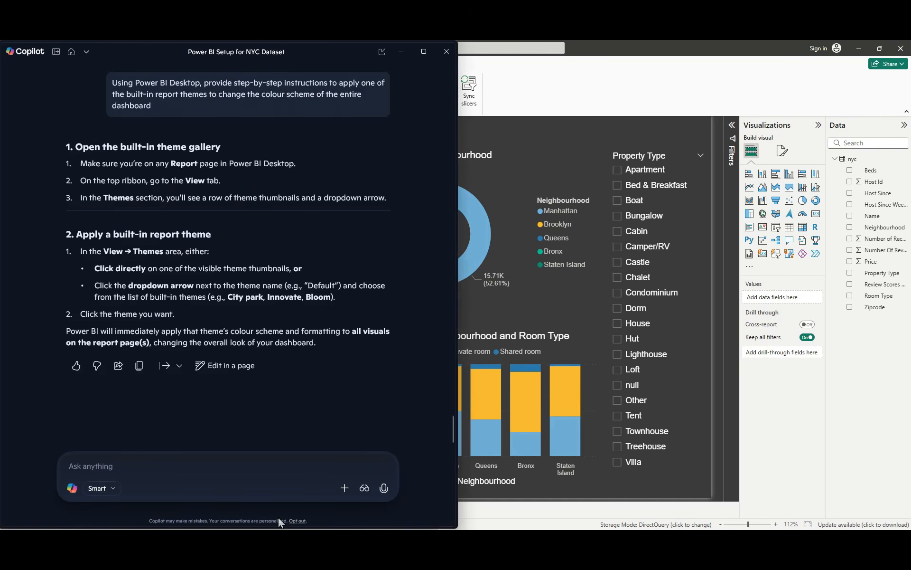
text(Using Power BI Desktop, provide step-by-step instructions to do the following formatting changes across all visuals on the report canvas:  Change each visual title to a custom name Remove all axis titles from every visual Remove all legend titles from every visual)
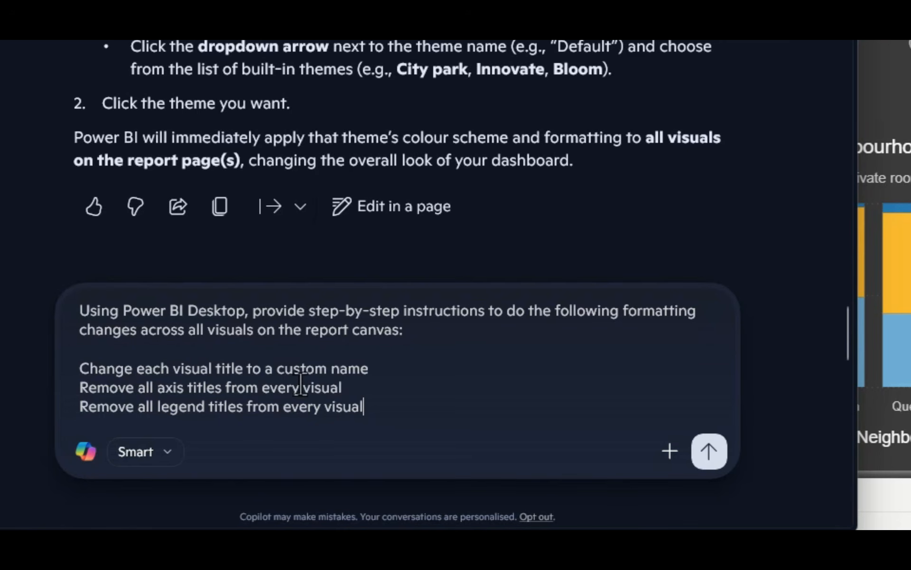
click(708, 451)
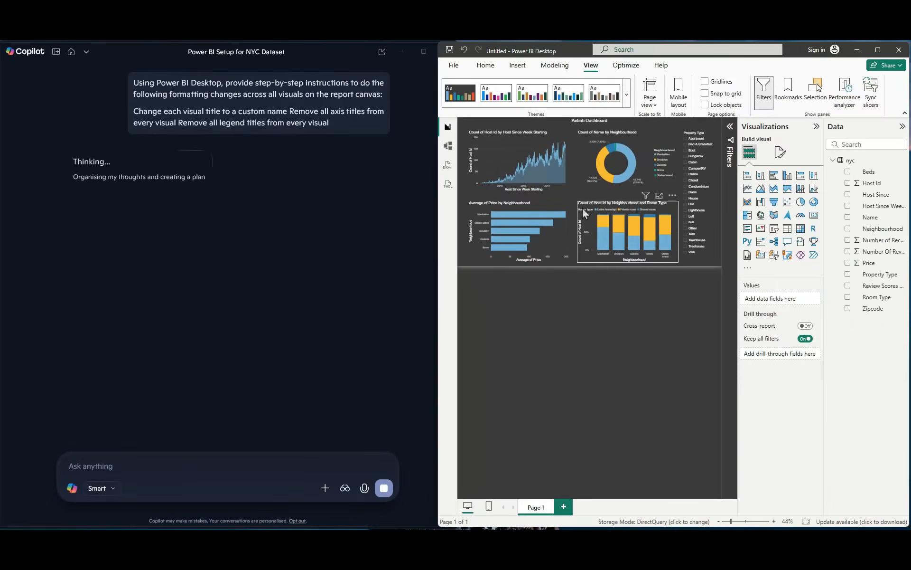
click(540, 259)
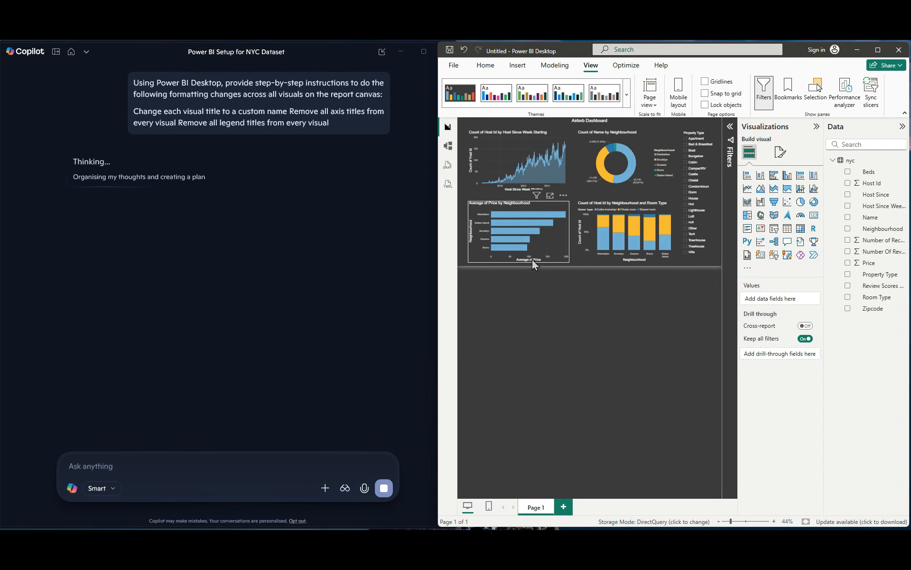
click(499, 143)
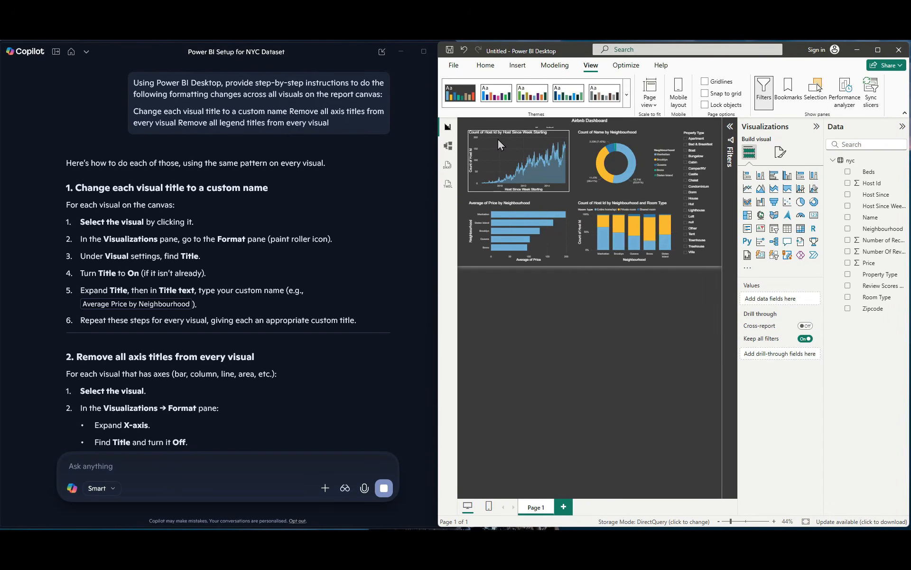
click(617, 208)
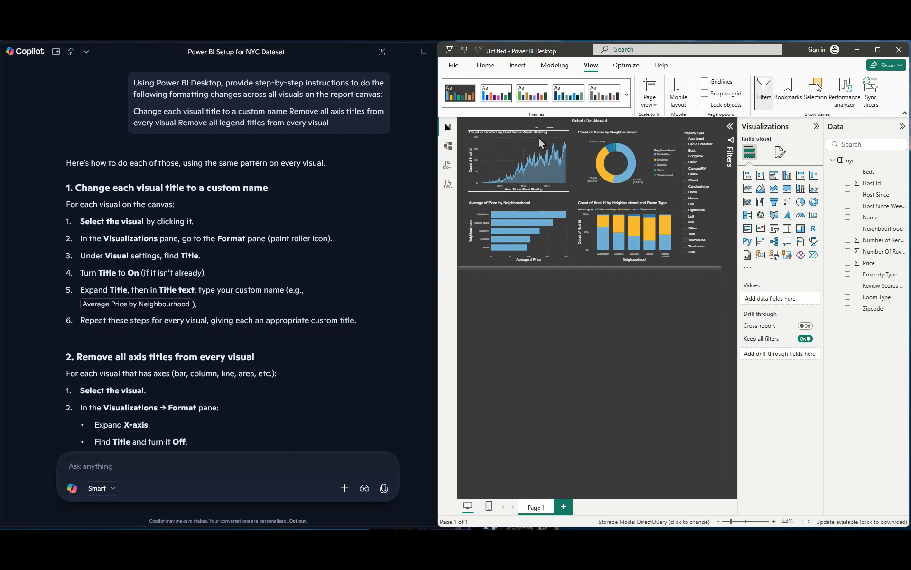
Step: Retitle the Count of Host Id by Host Since Week Starting area chart as New Hosts Over Time and centre the title
click(502, 152)
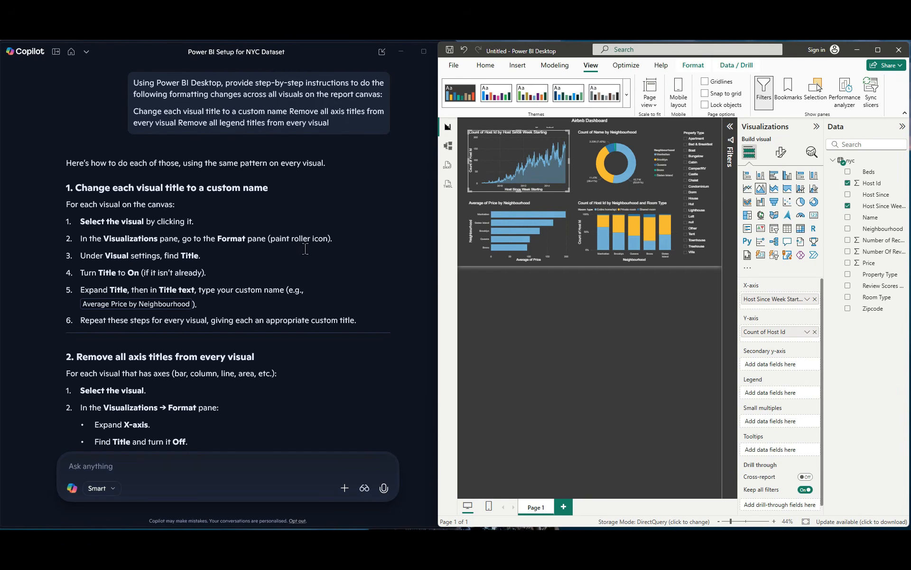
click(782, 155)
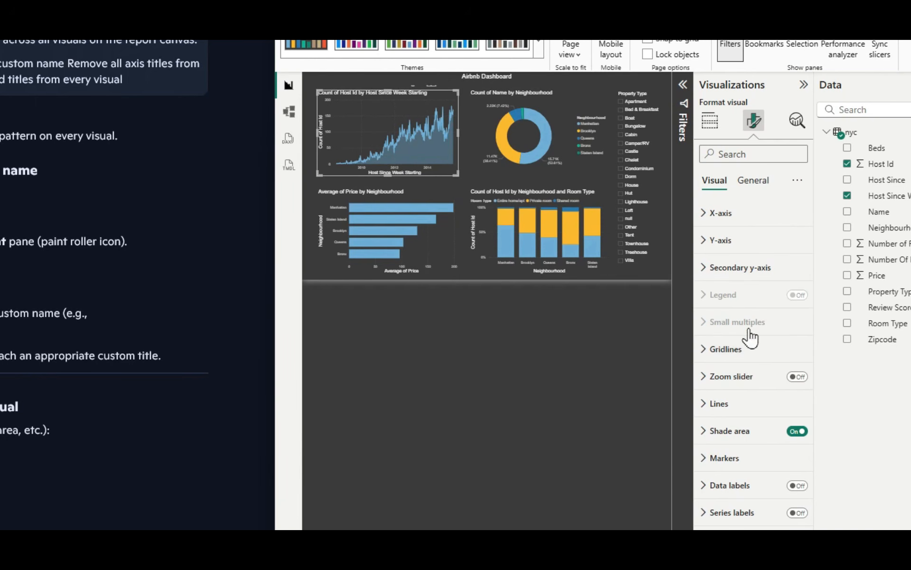
click(755, 180)
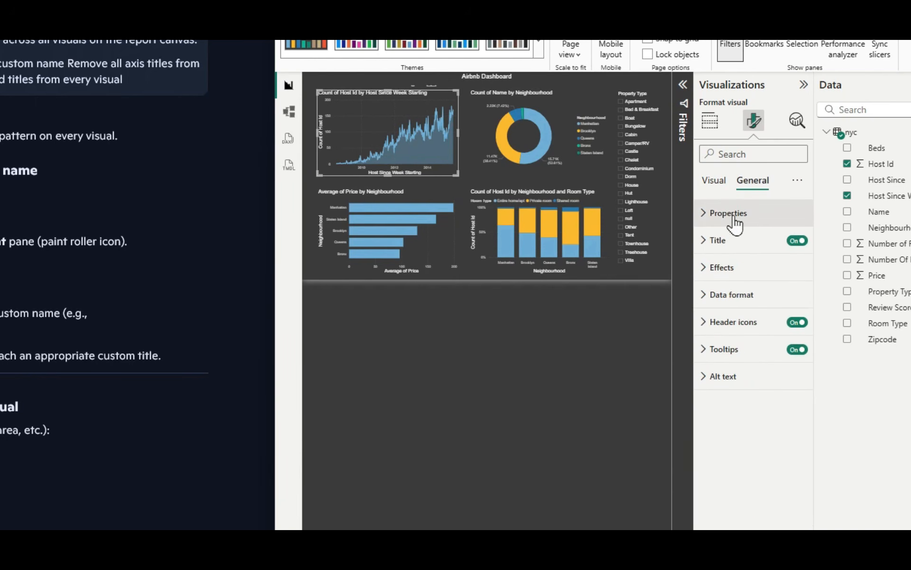
click(715, 242)
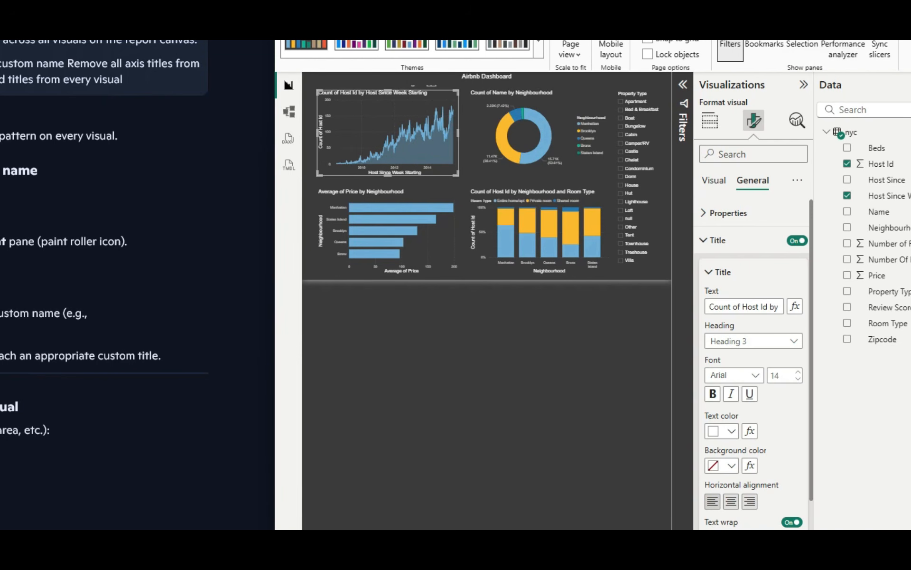
key(super+Up)
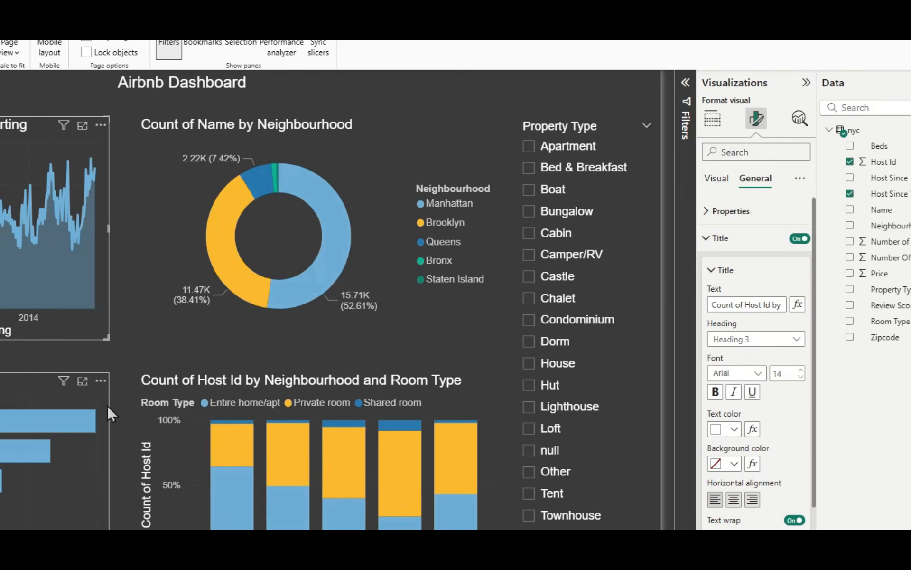
key(ctrl+a)
key(BackSpace)
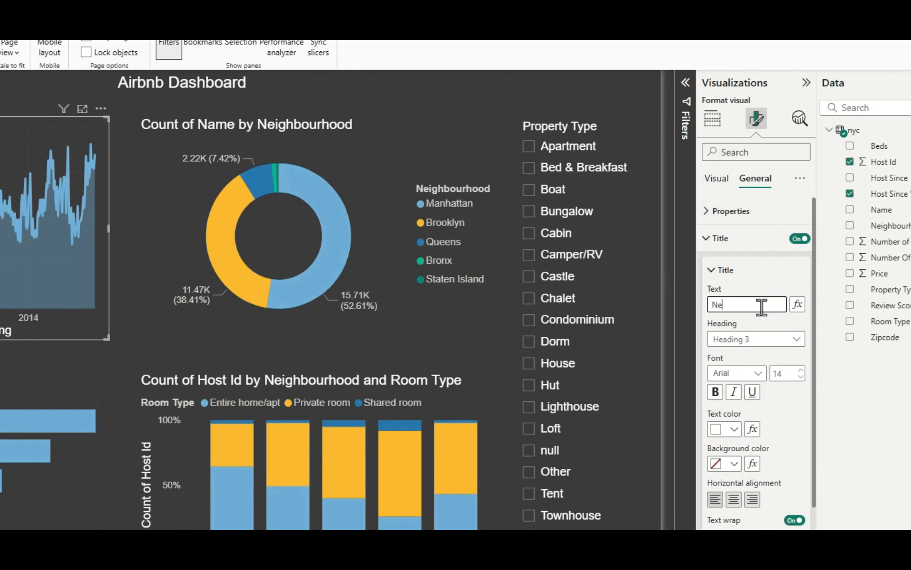
text(New Hosts Over Time)
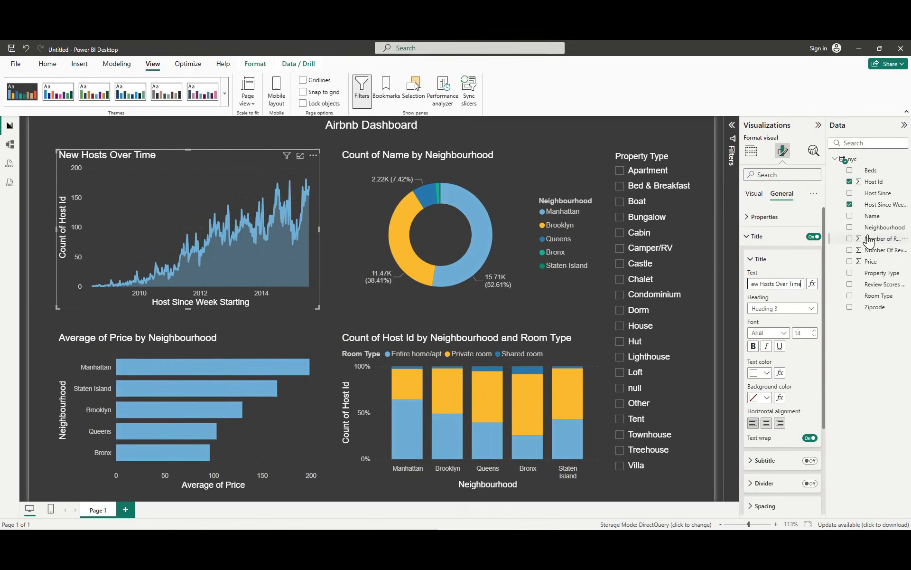
click(767, 424)
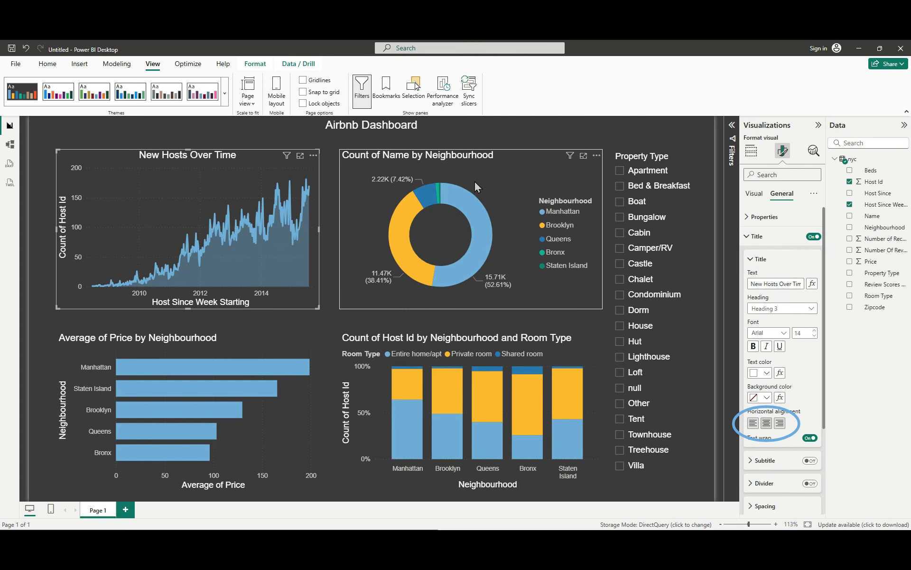
Step: Retitle the donut chart as Listings by Neighbourhood and centre its title
click(504, 177)
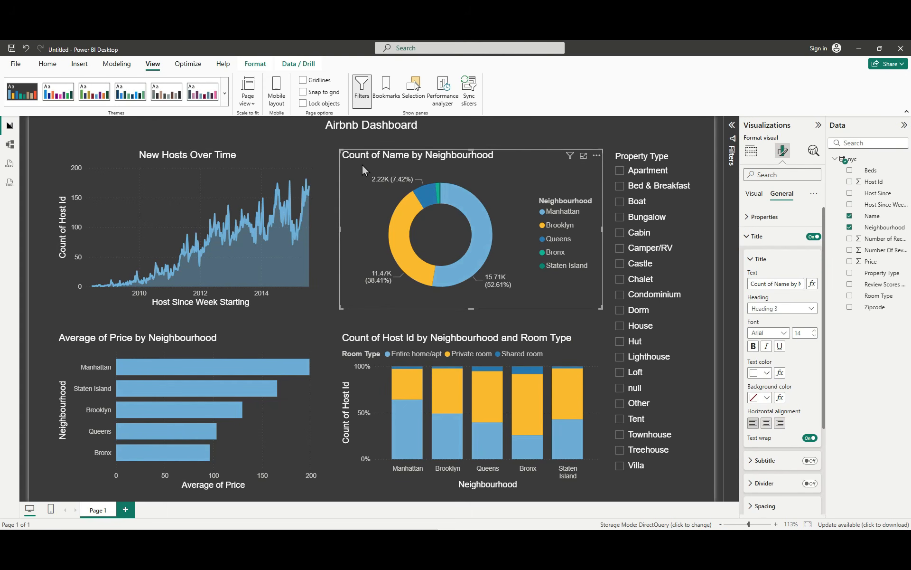
click(777, 284)
key(ctrl+a)
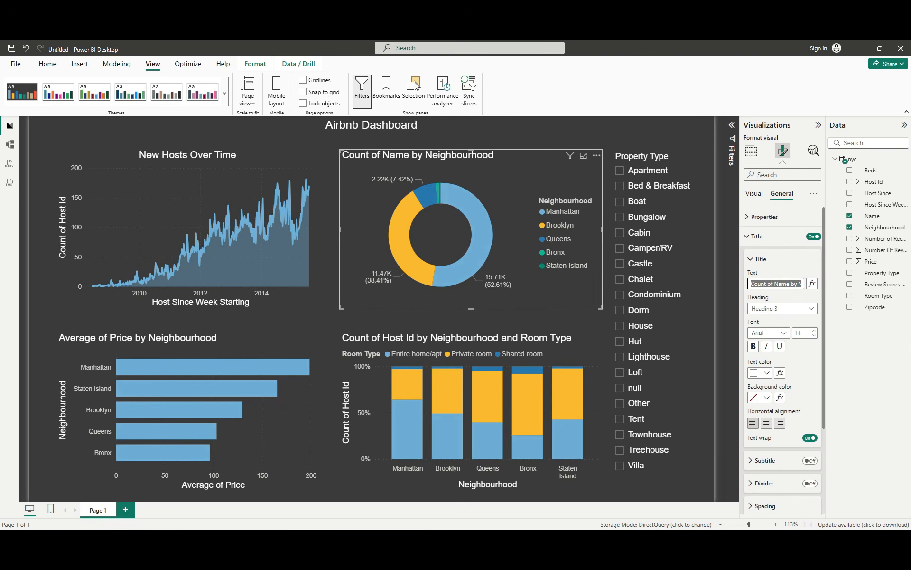
text(Listings by N)
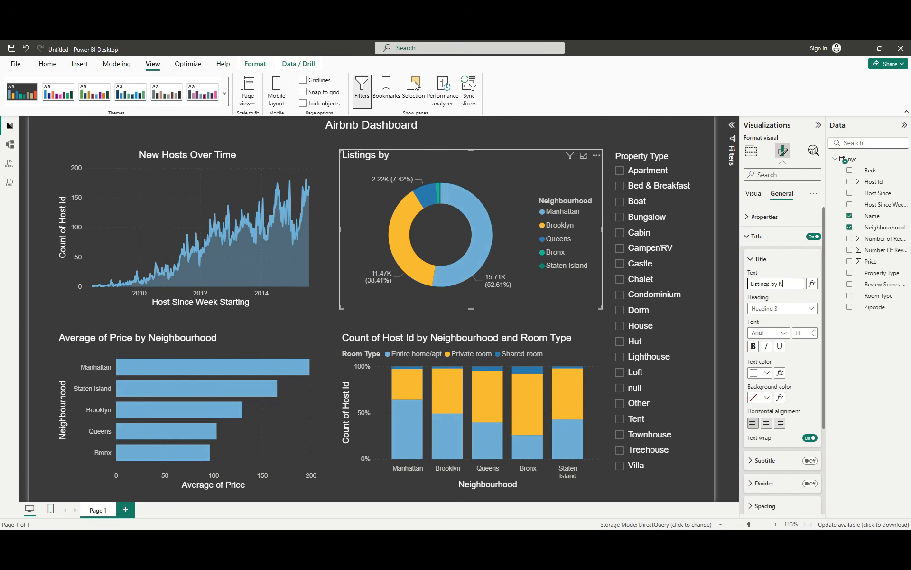
text(eighbourhood)
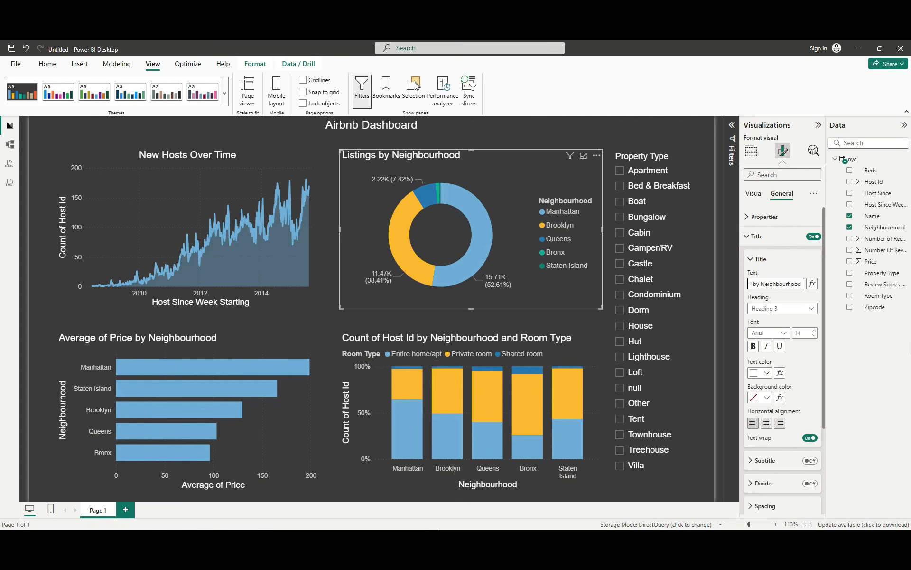
click(766, 423)
Step: Retitle the bar chart as Average Price by Neighbourhood and centre its title
click(172, 342)
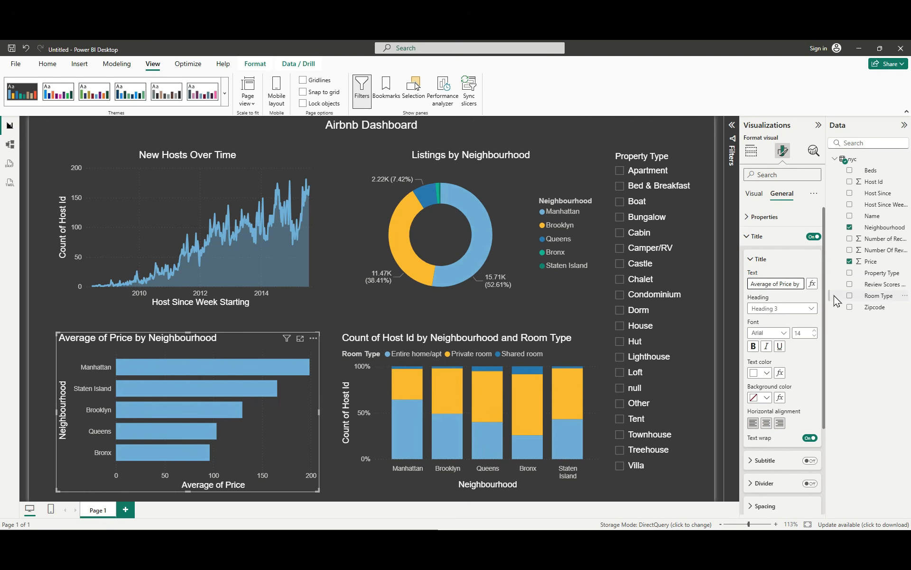
key(BackSpace)
key(BackSpace)
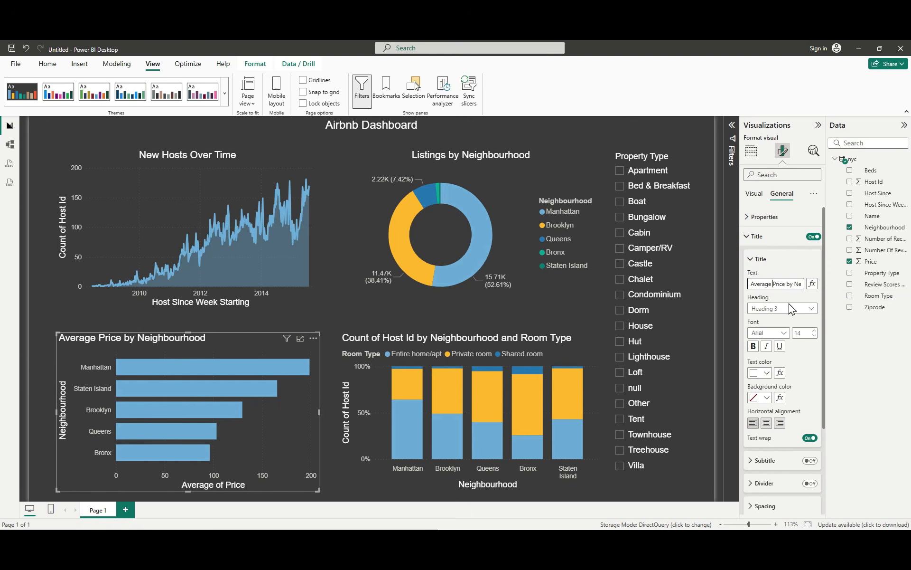
click(766, 422)
Step: Retitle the stacked column chart as Listings by Neighbourhood and Room Type, centre the title, and deselect the chart
click(488, 343)
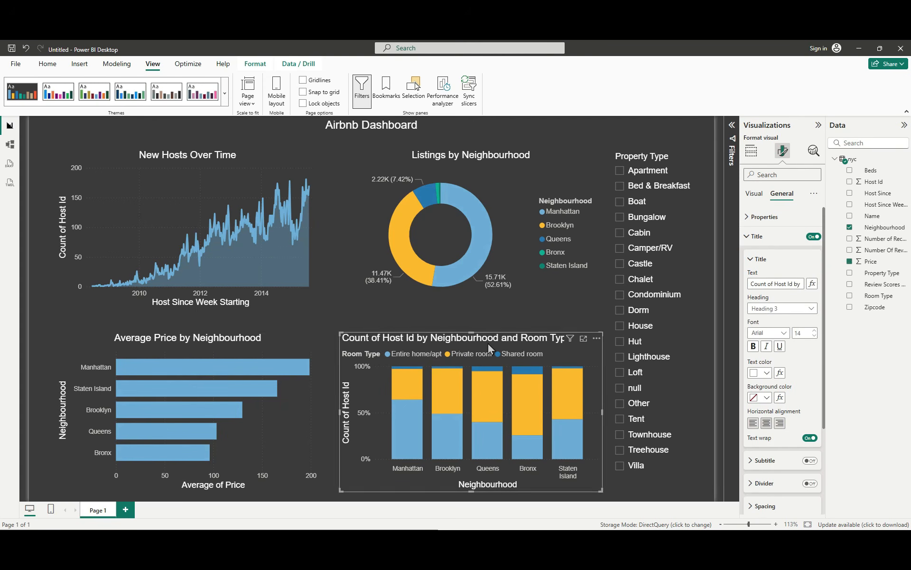
triple_click(774, 284)
text(Lis)
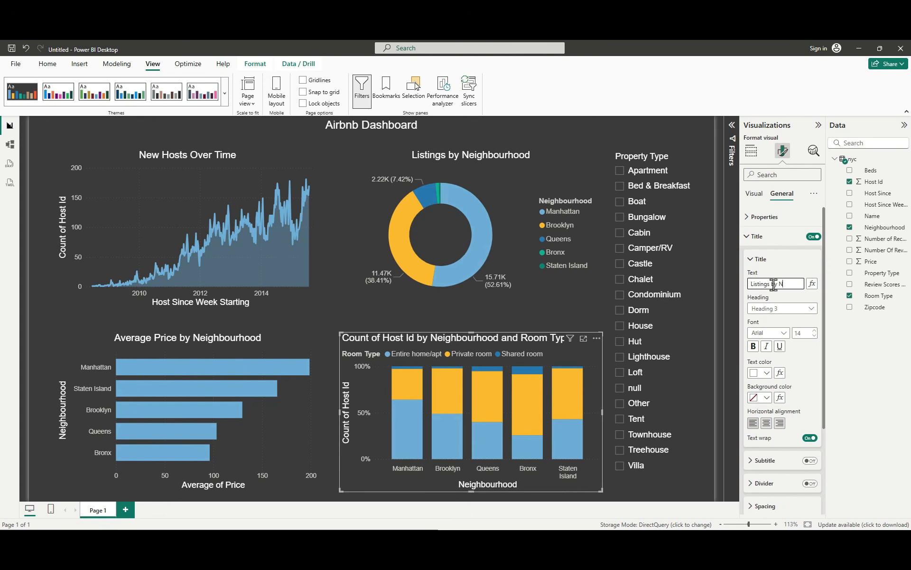
text(tings by Neighbourhood and)
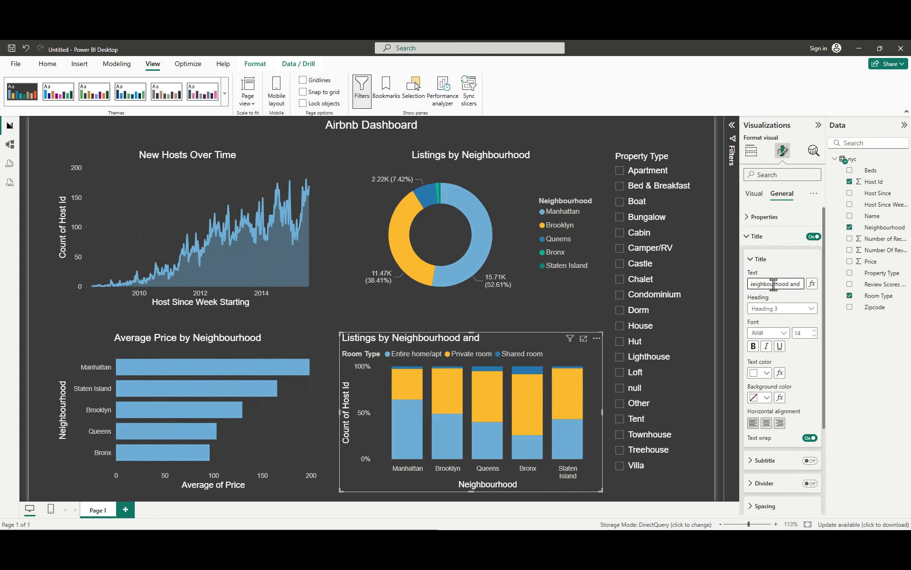
text( Room Type)
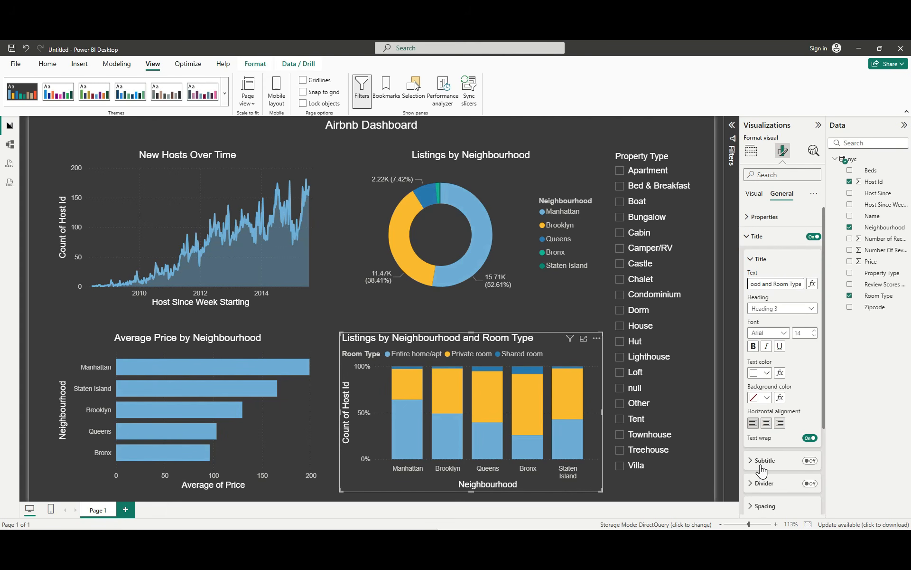
click(767, 422)
click(345, 329)
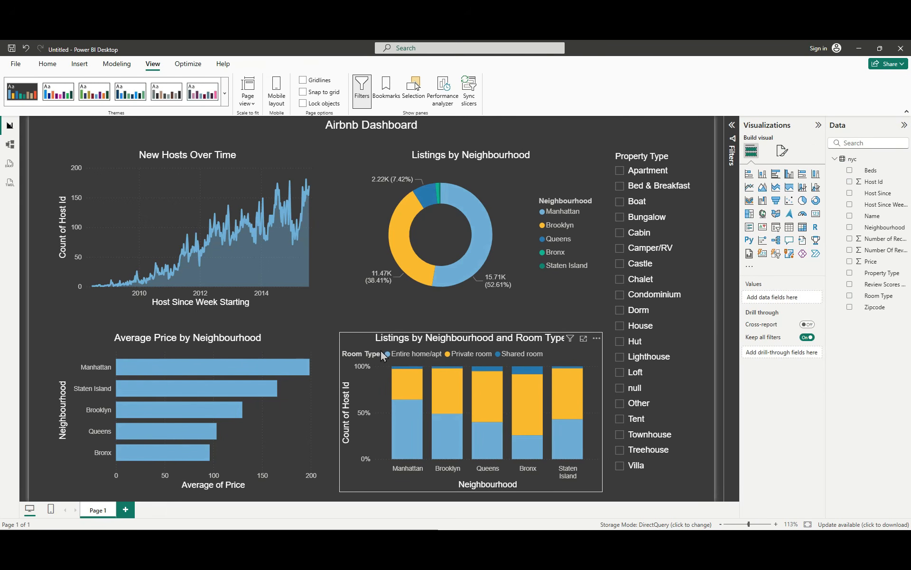
Step: Switch to Copilot, find its instructions for removing axis titles, and show the Power BI window beside them
mouse_move(219, 364)
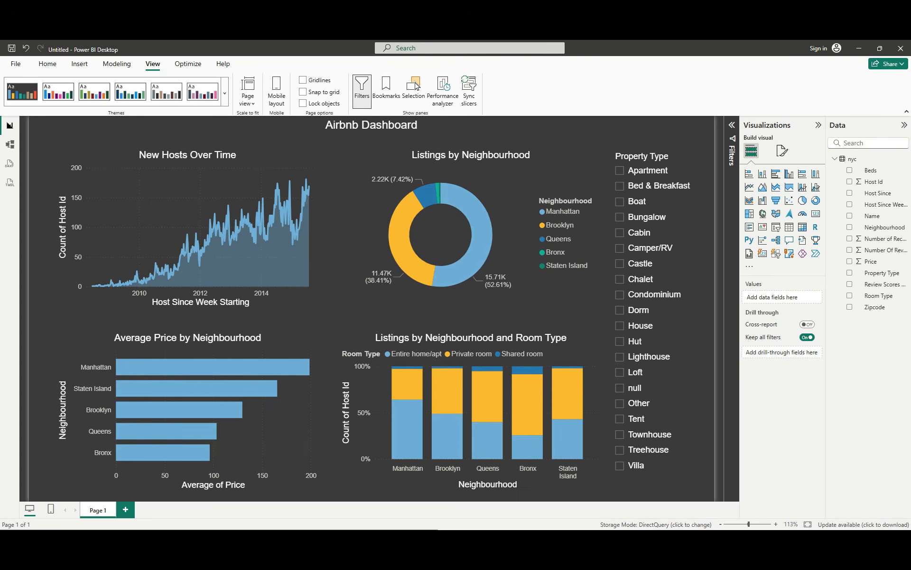
key(alt+Tab)
scroll(143, 215, down, 5)
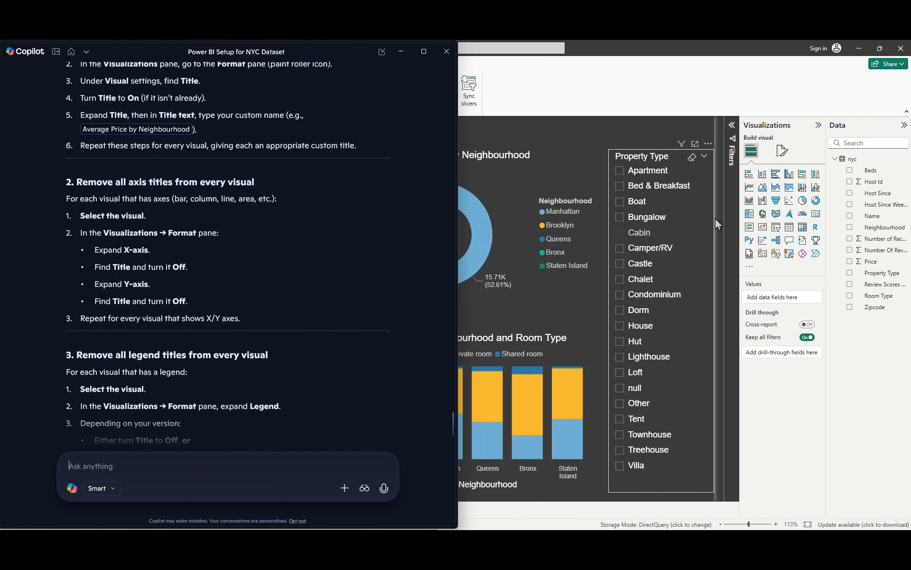
click(880, 48)
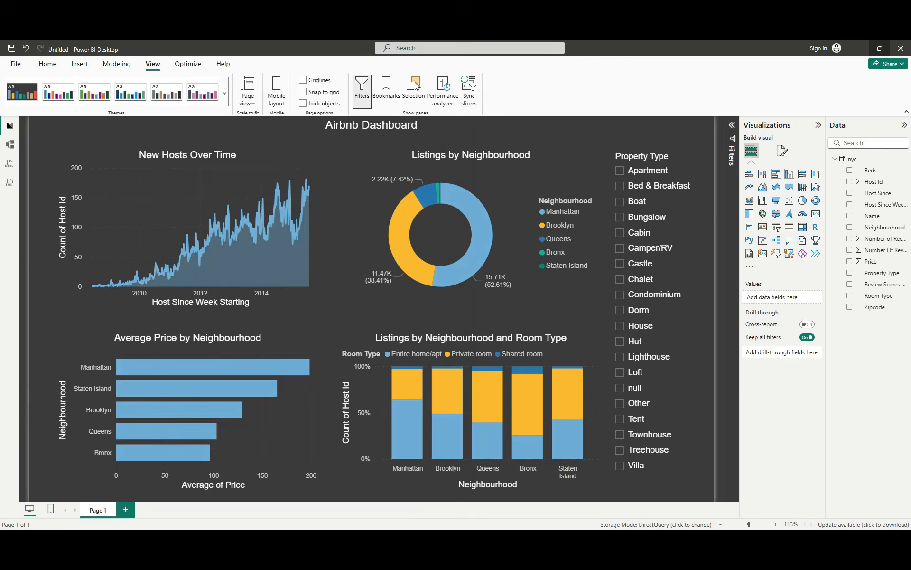
Step: Turn off the X-axis title of the New Hosts Over Time area chart and maximize the Power BI window
click(507, 144)
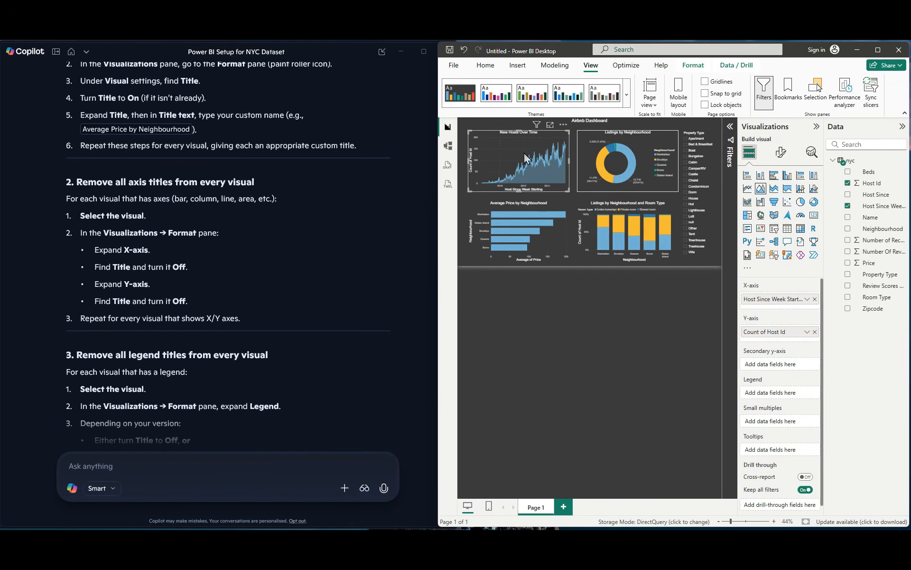
click(782, 154)
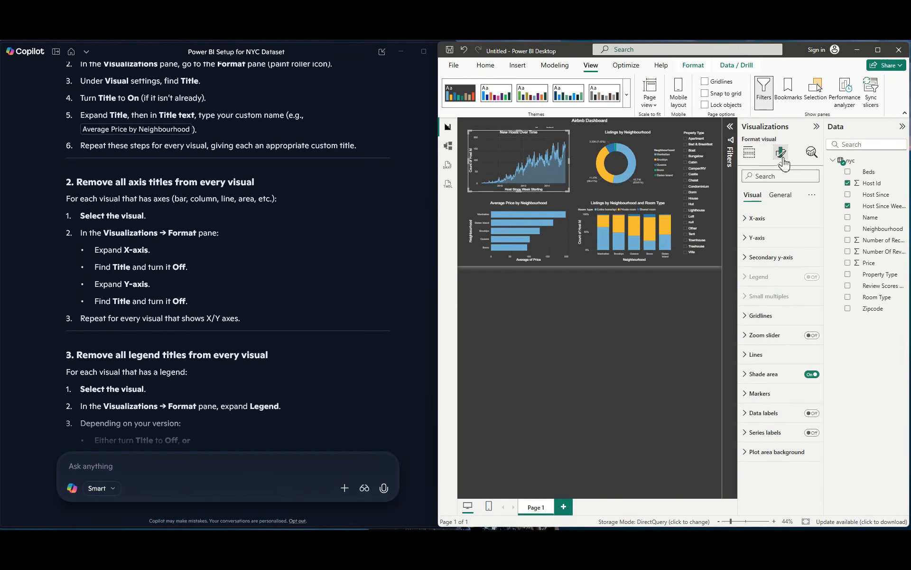
click(747, 218)
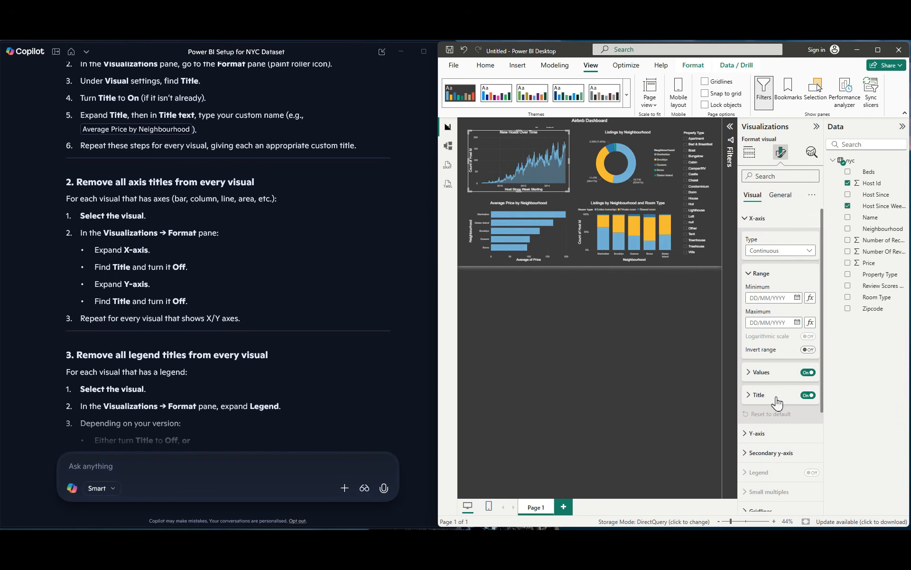
click(808, 395)
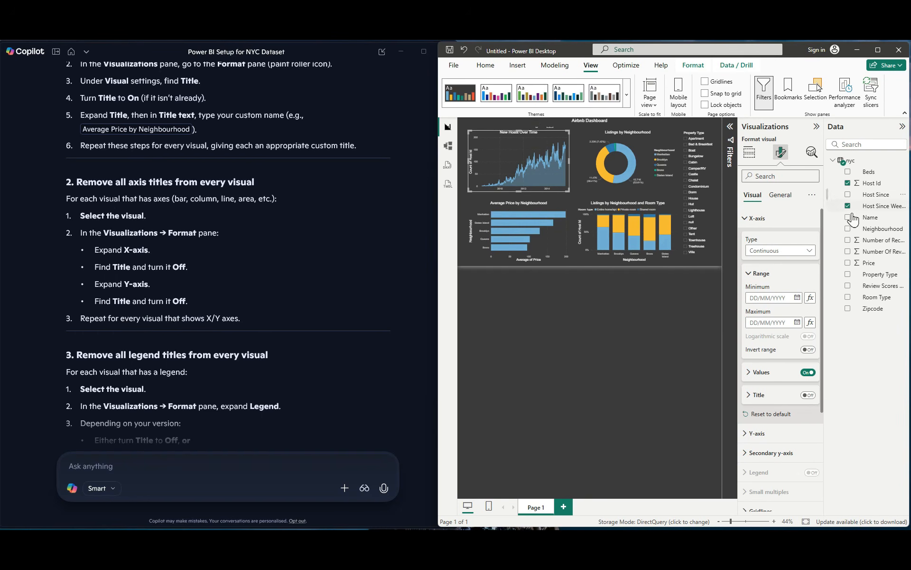
click(878, 50)
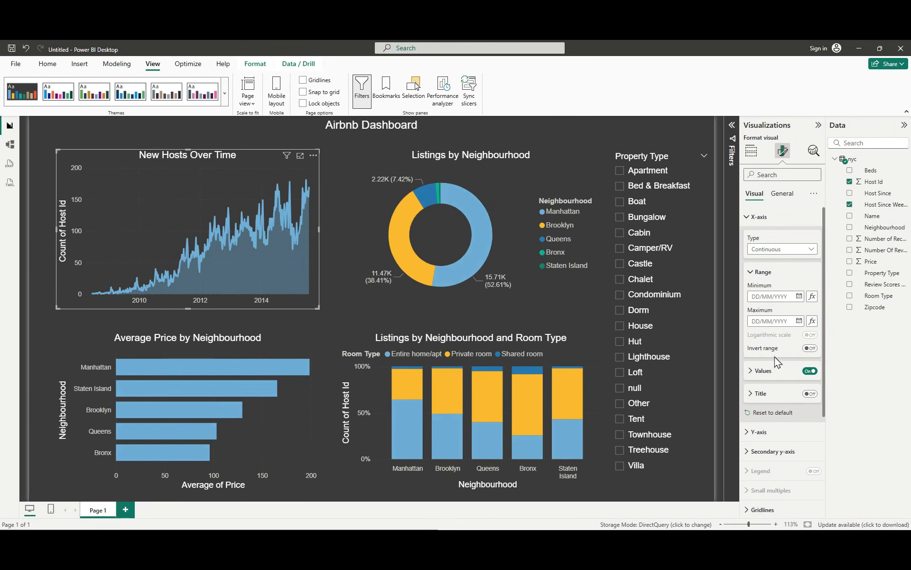
Step: Turn off the Y-axis title of the New Hosts Over Time area chart
scroll(765, 387, down, 3)
click(754, 338)
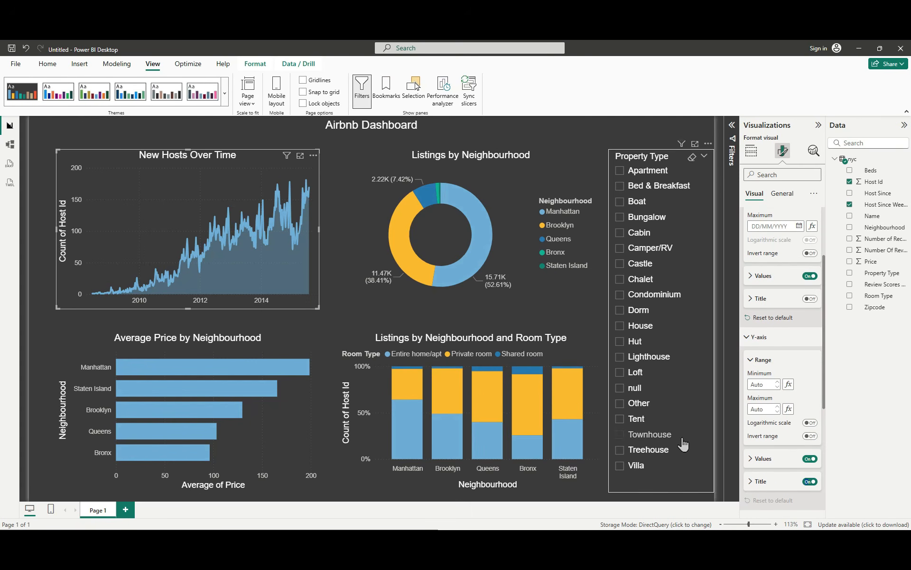
click(810, 482)
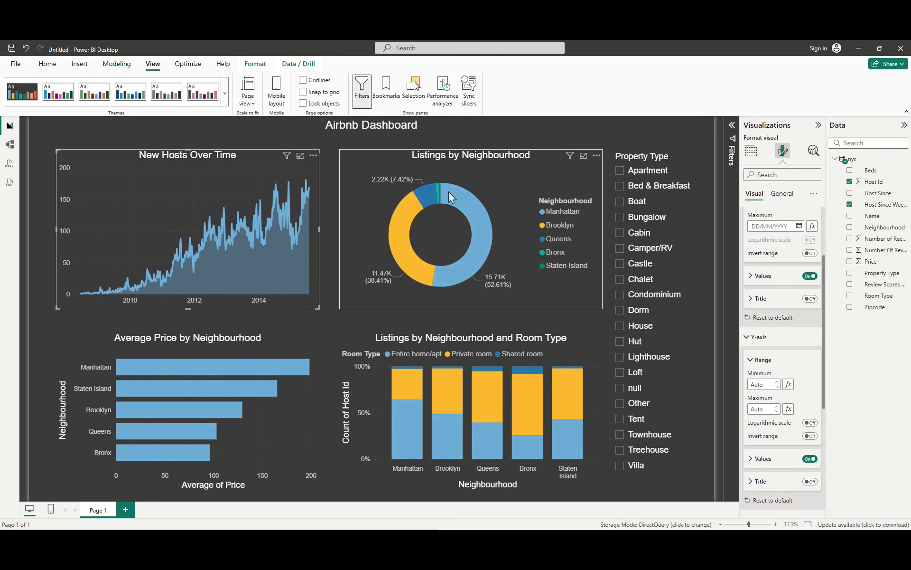
Step: Turn off the Y-axis and X-axis titles of the Average Price by Neighbourhood bar chart
click(181, 348)
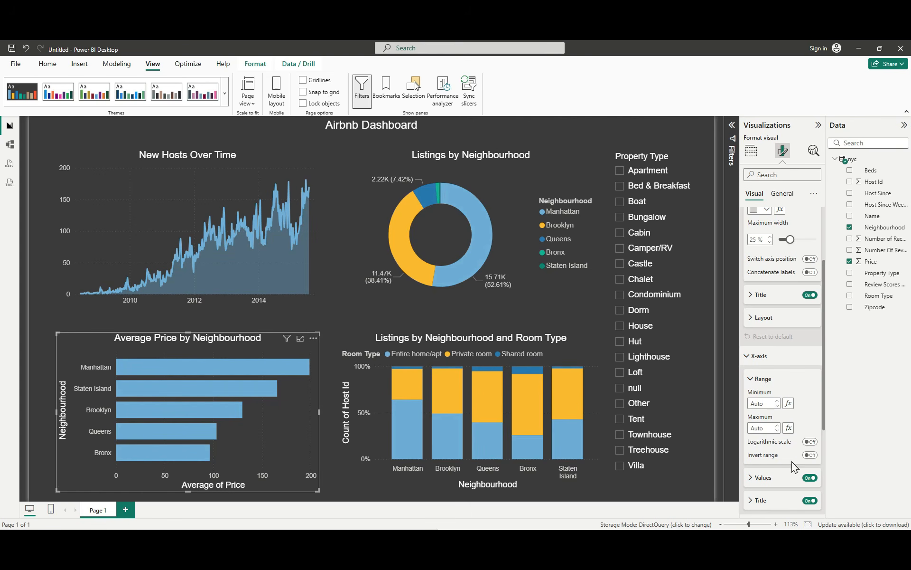
scroll(759, 347, up, 3)
scroll(762, 332, down, 3)
scroll(769, 314, up, 3)
click(747, 220)
click(750, 220)
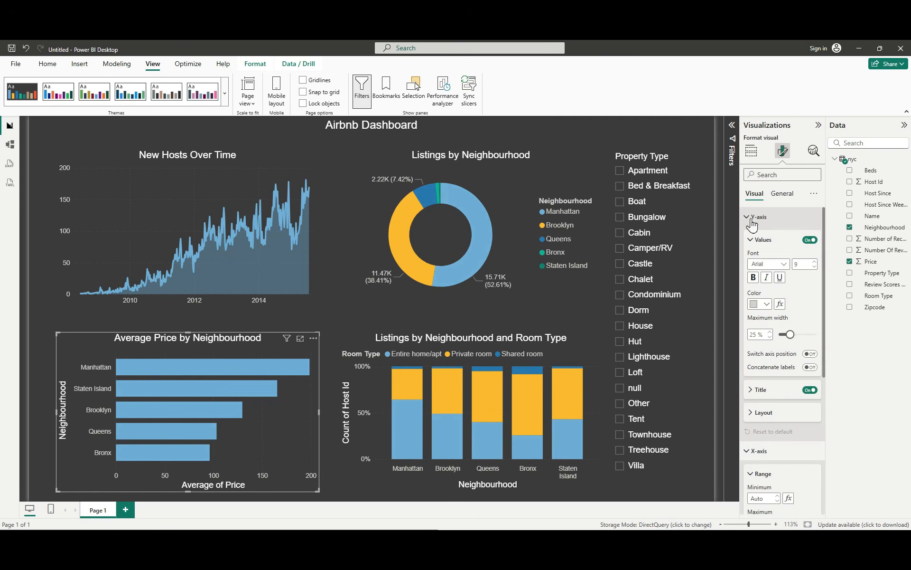
click(808, 390)
scroll(790, 389, down, 3)
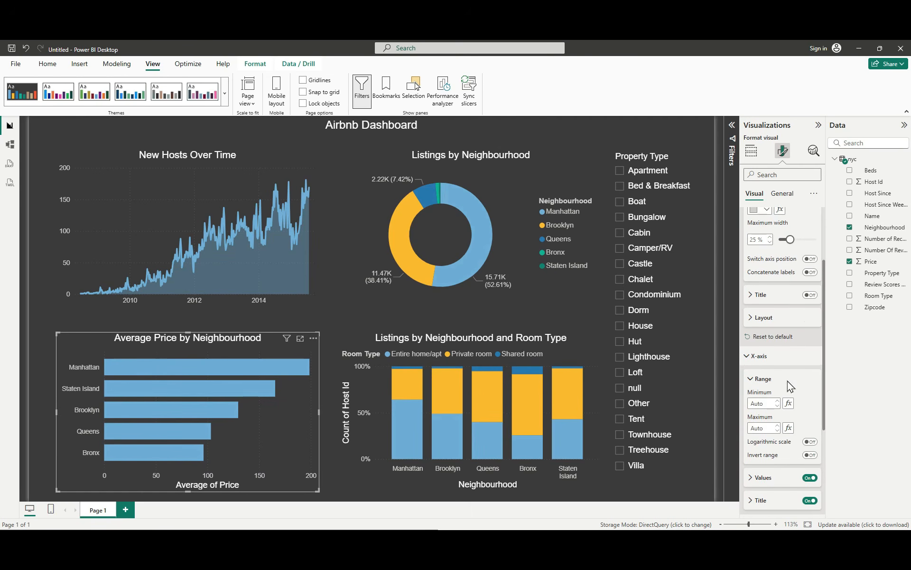
scroll(759, 375, down, 5)
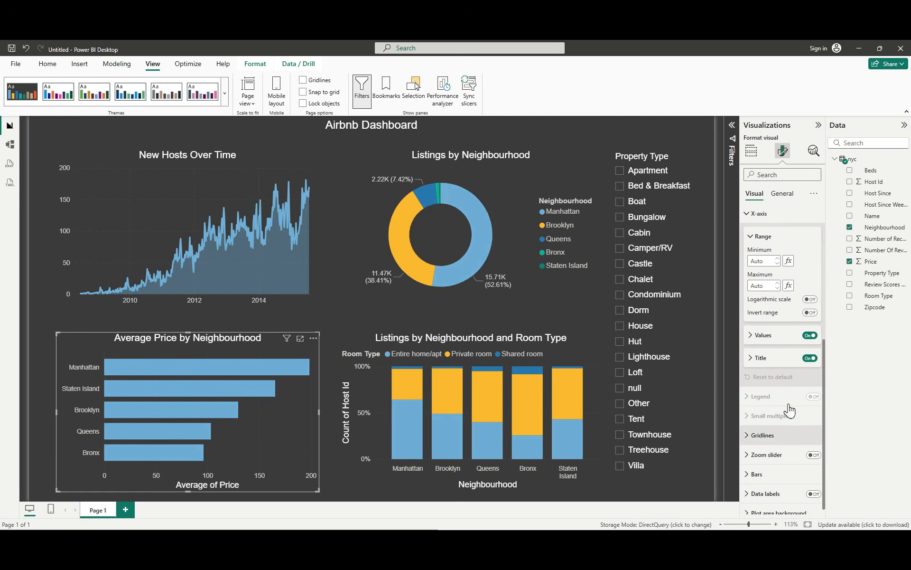
click(809, 359)
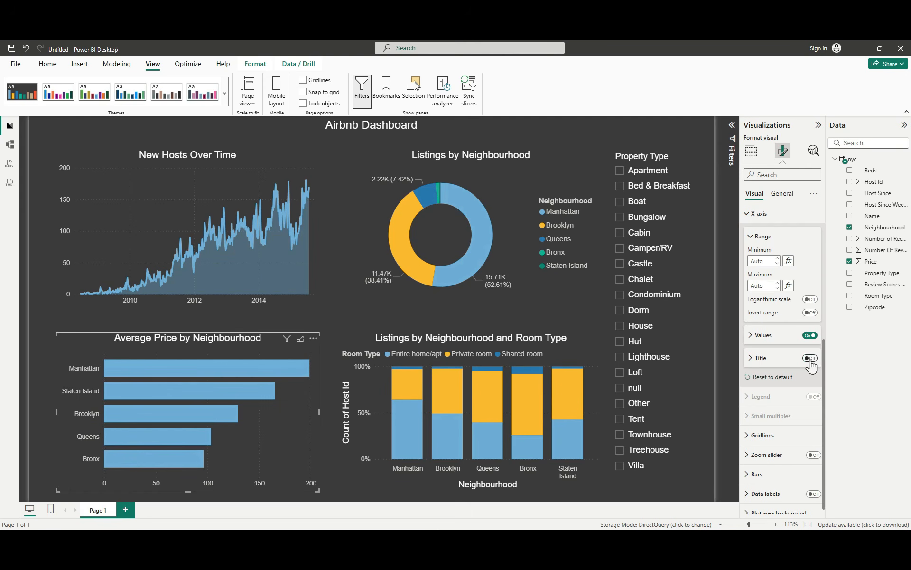
Step: Turn off the Y-axis and X-axis titles of the Listings by Neighbourhood and Room Type column chart
click(489, 351)
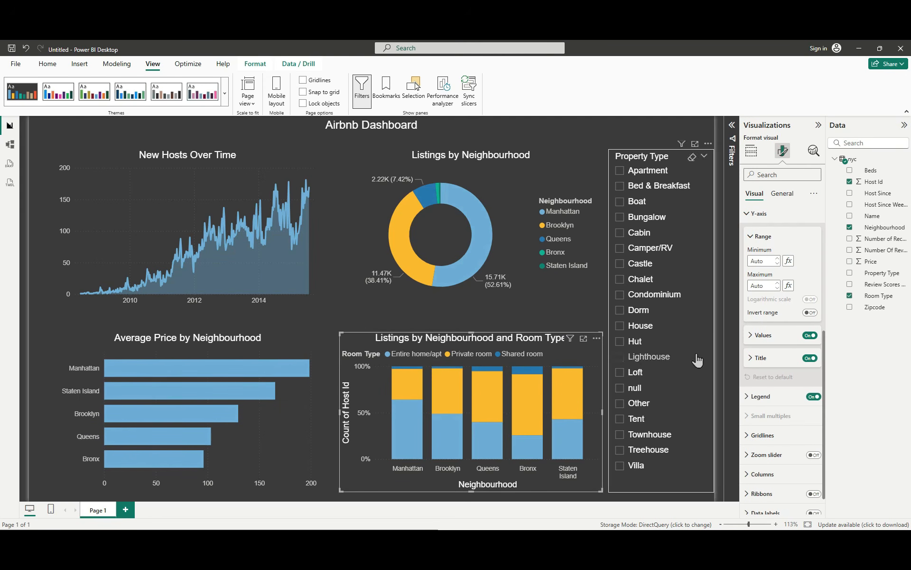
click(810, 359)
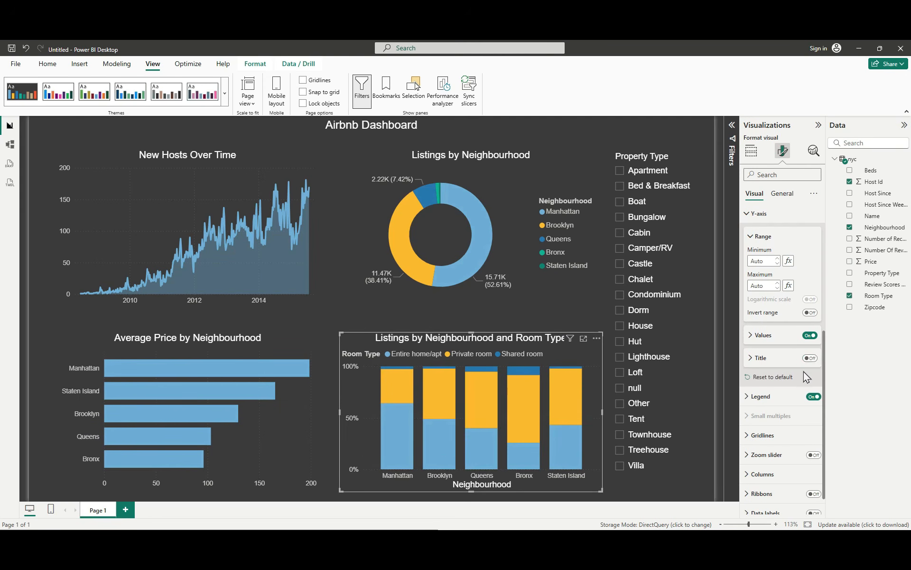
scroll(803, 364, up, 5)
click(809, 343)
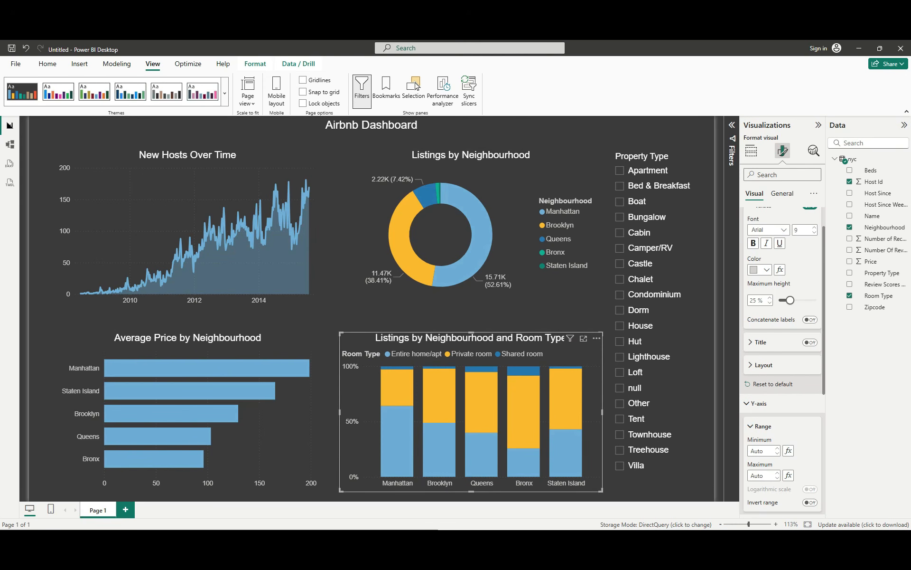
Step: Consult Copilot's legend instructions and turn off the legend titles of the stacked column chart and the Listings by Neighbourhood donut chart
key(alt+Tab)
scroll(149, 384, down, 2)
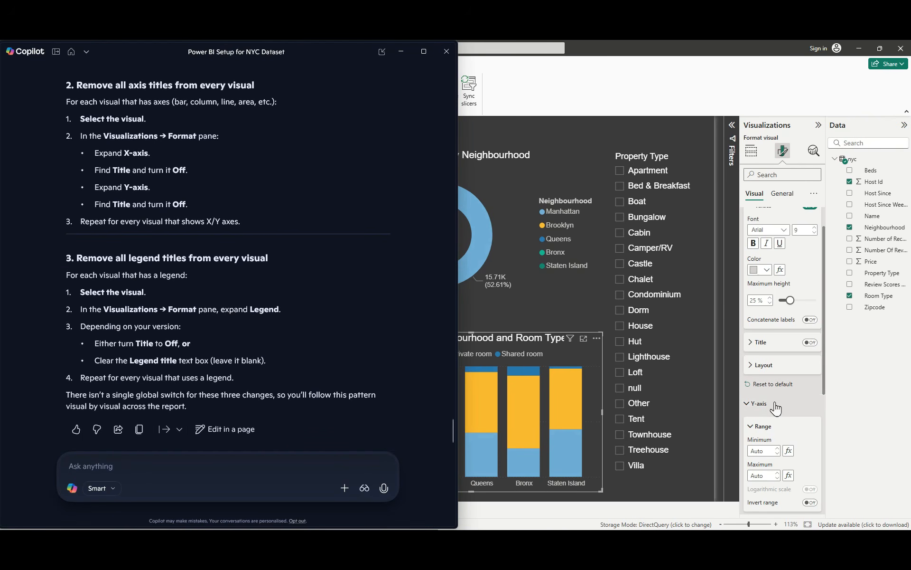
scroll(772, 407, down, 2)
click(760, 349)
scroll(766, 307, up, 3)
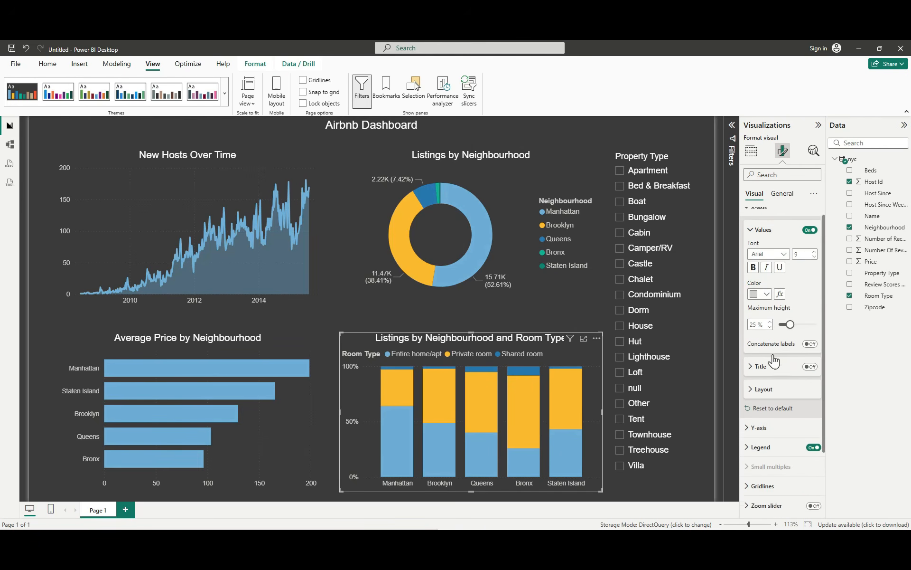
click(760, 240)
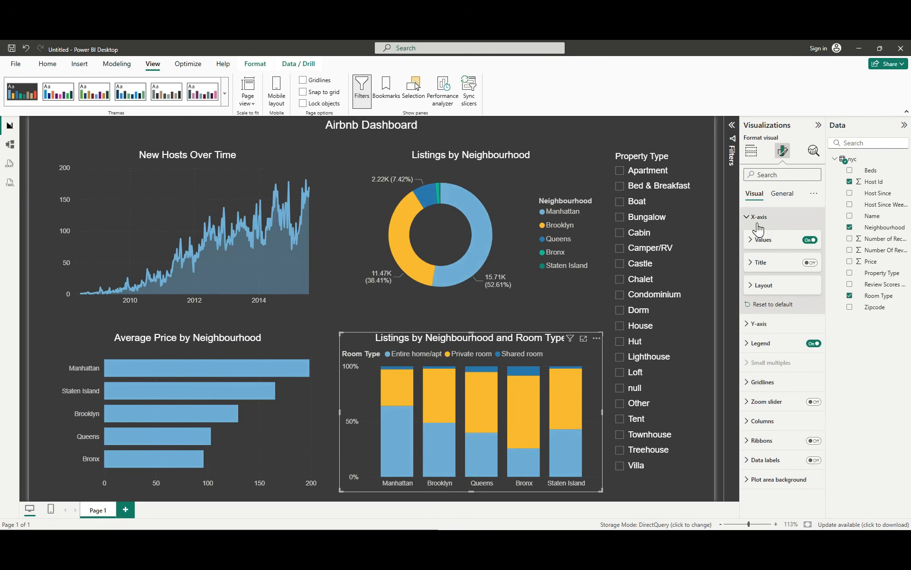
click(758, 218)
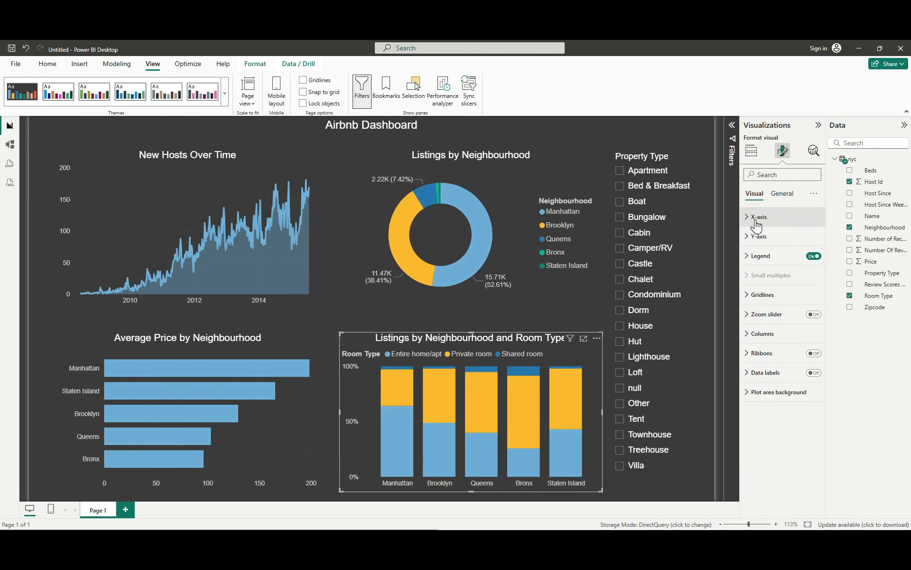
click(748, 259)
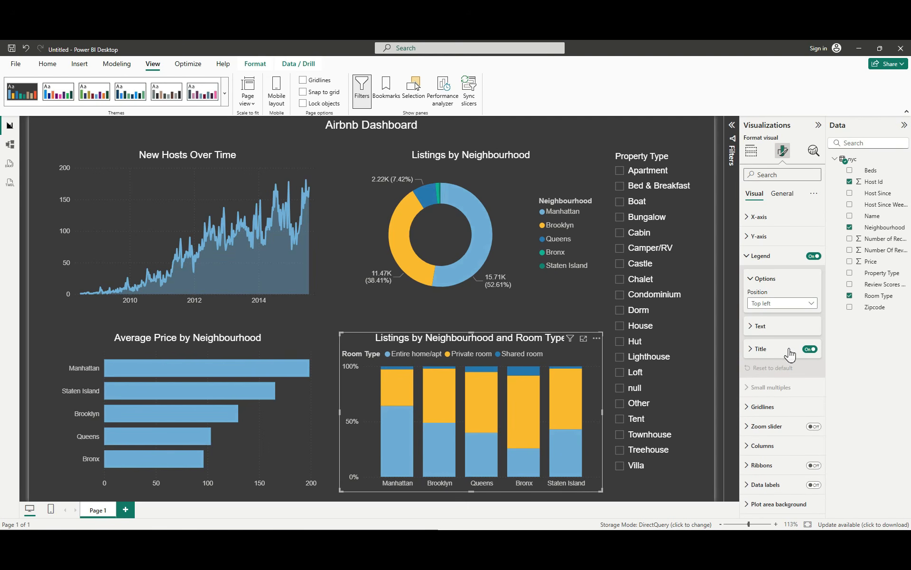
click(809, 350)
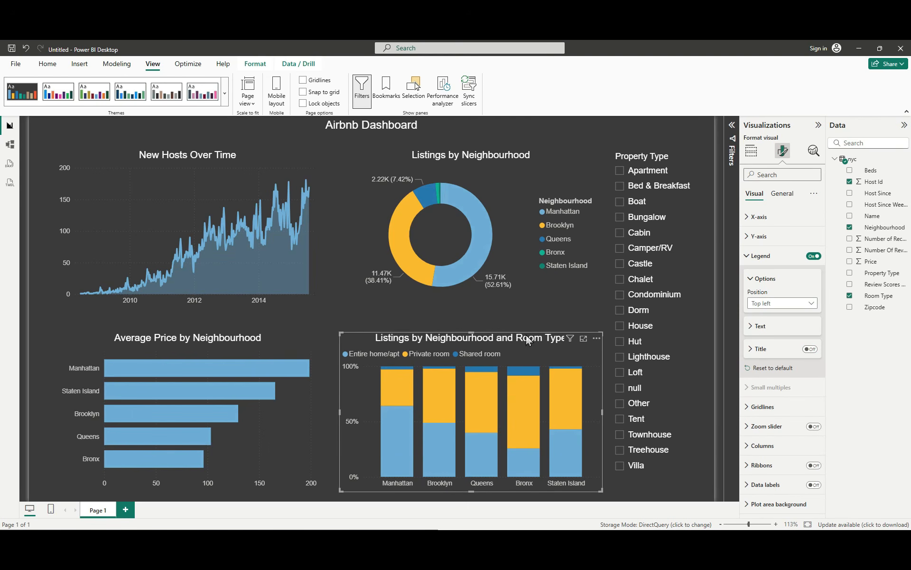
click(523, 235)
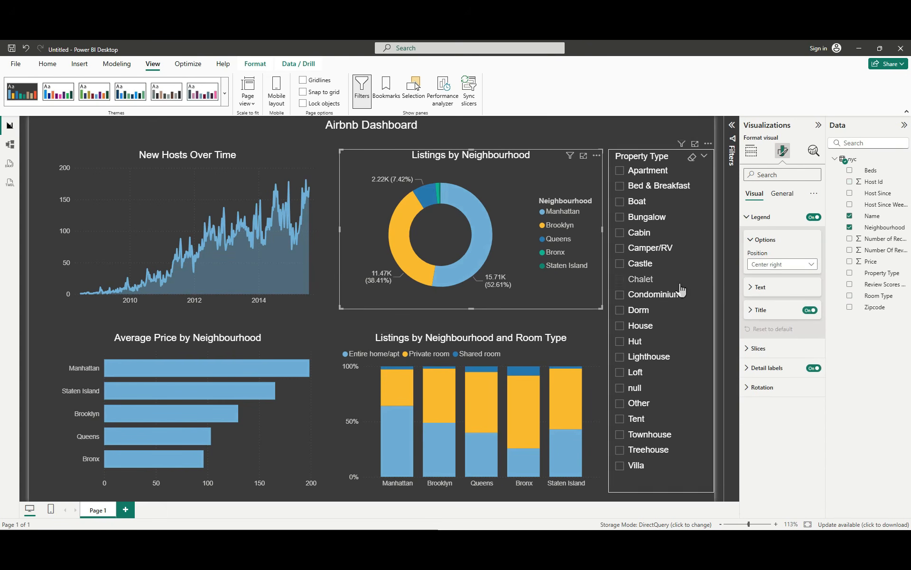
click(811, 312)
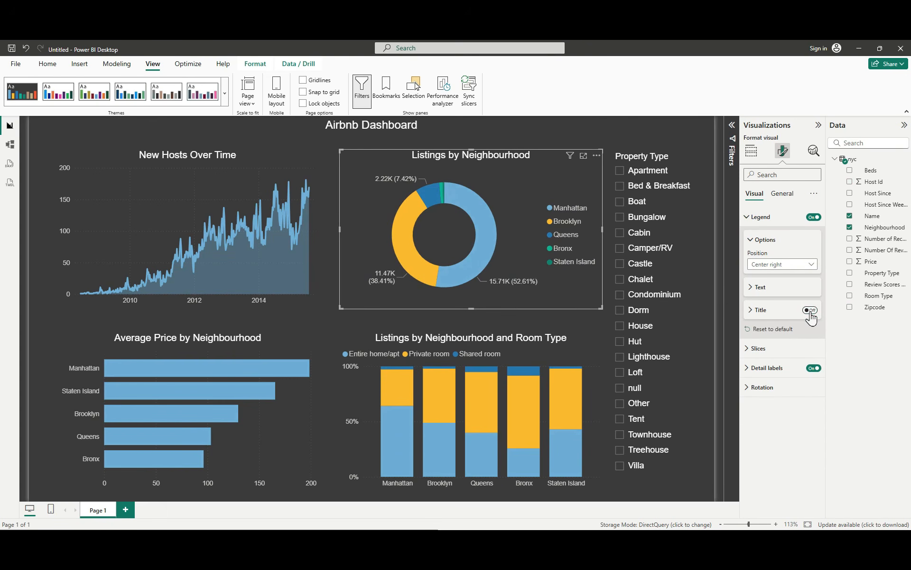
Step: Set the legend position of the Listings by Neighbourhood and Room Type column chart to Bottom center
click(480, 355)
click(480, 353)
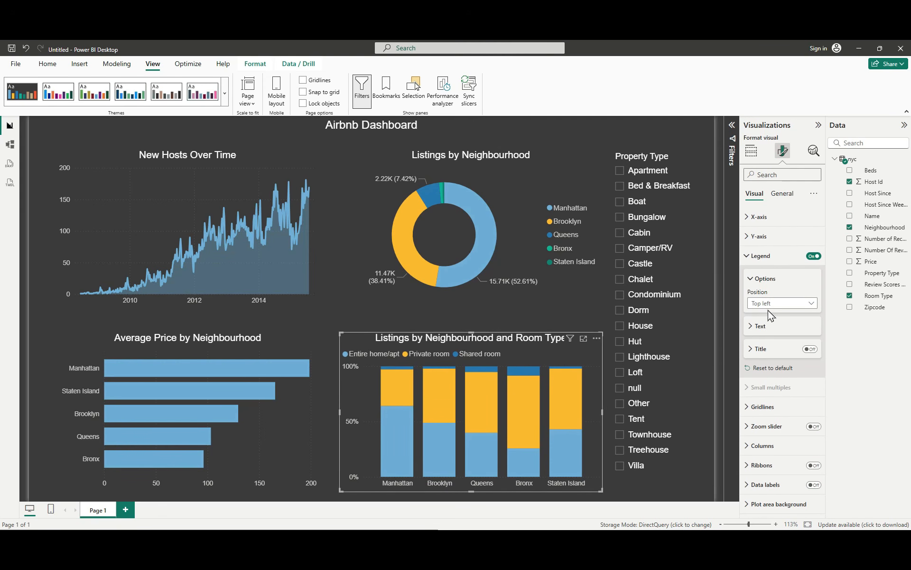
click(760, 261)
click(759, 260)
click(767, 304)
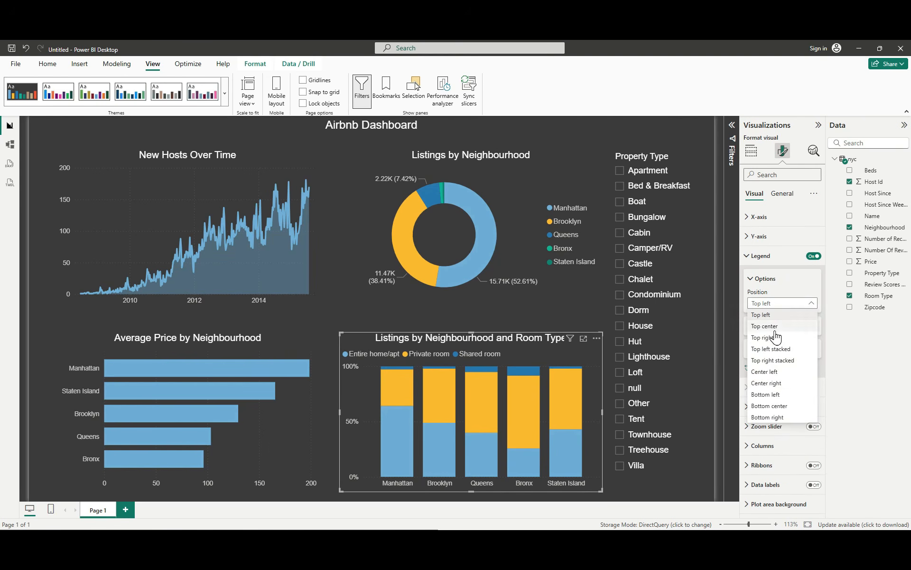
click(769, 406)
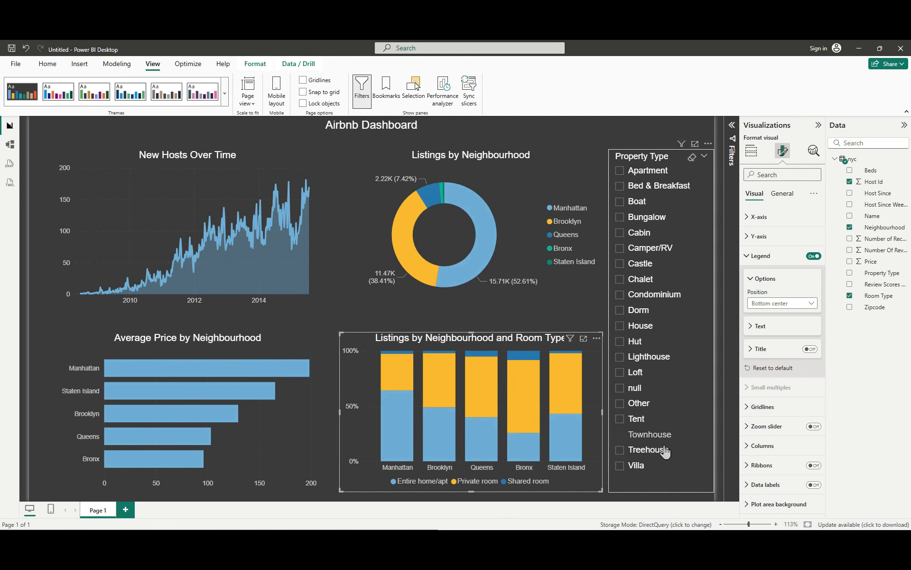
Step: Try the Center left and Center right legend positions on the stacked column chart, return to Bottom center, and deselect the chart
click(778, 302)
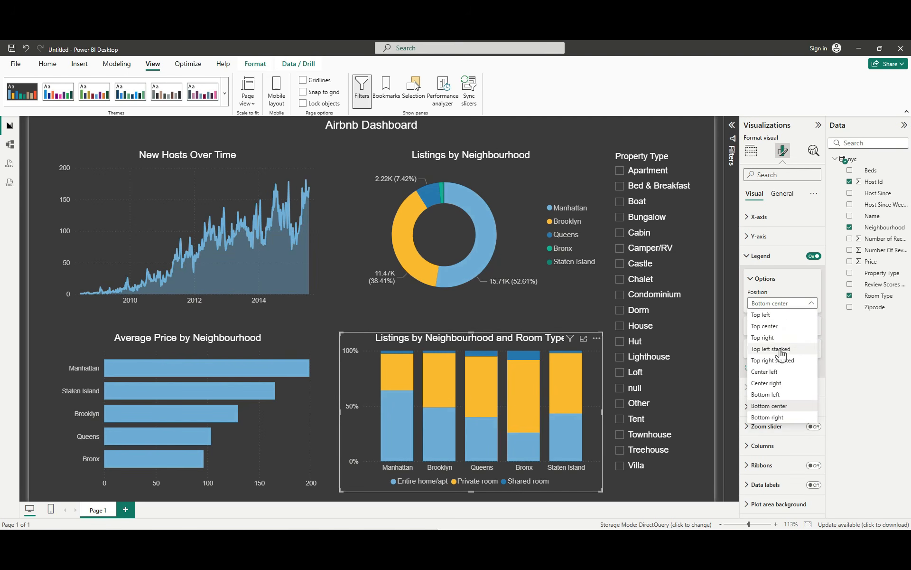
click(775, 372)
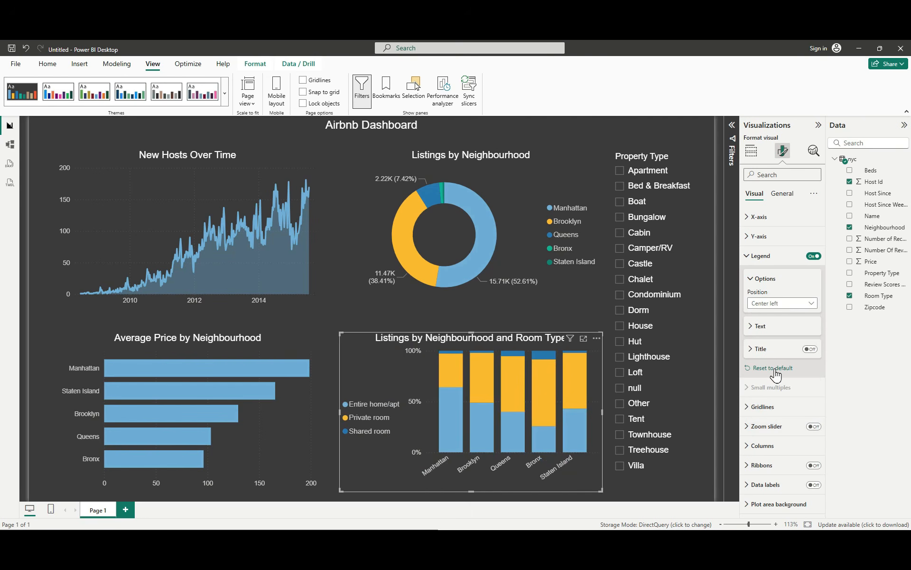
click(779, 304)
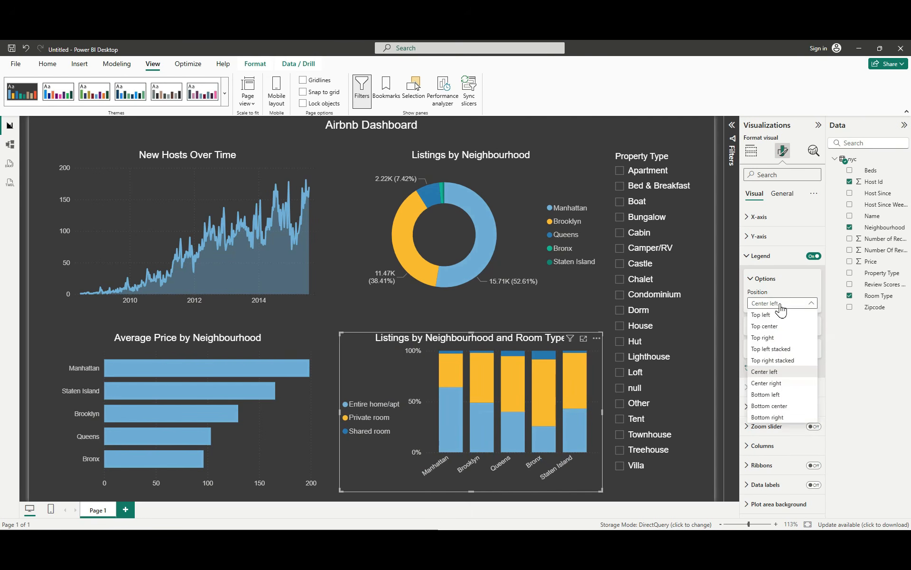
click(774, 383)
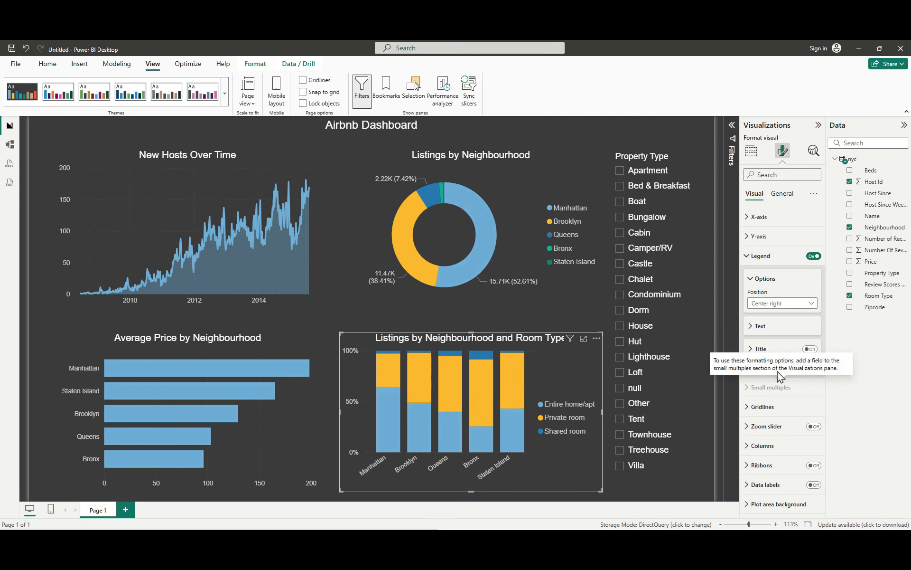
click(786, 306)
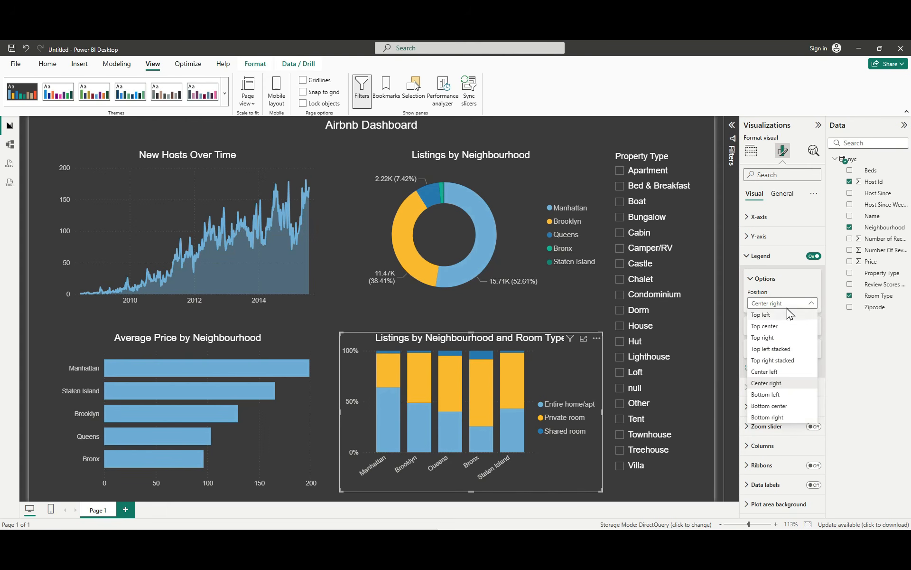
click(771, 406)
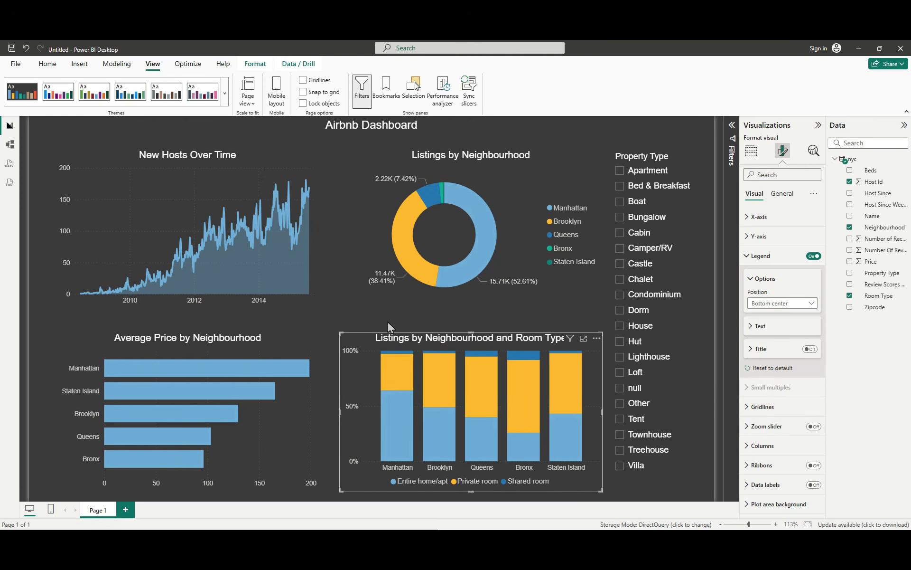
click(325, 334)
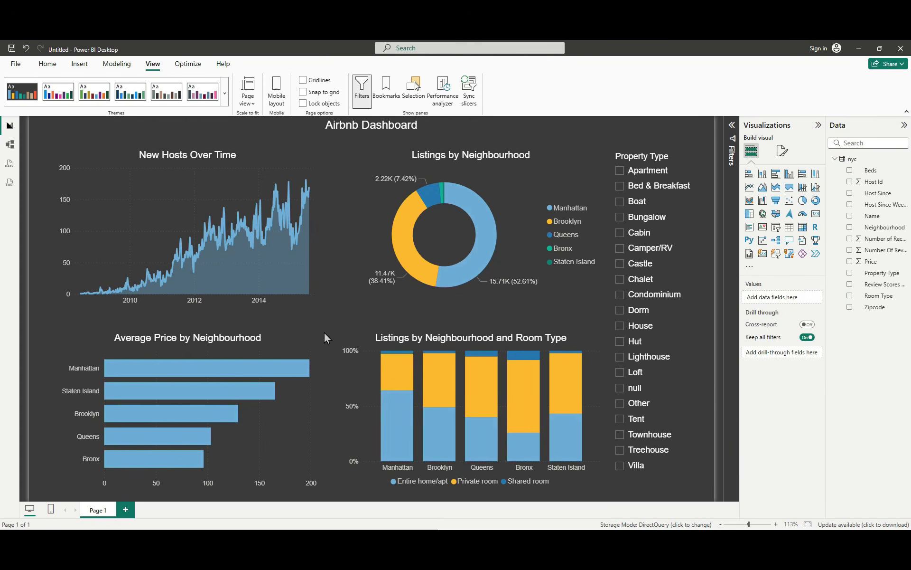
Step: Turn on data labels for the Average Price by Neighbourhood bar chart
click(250, 475)
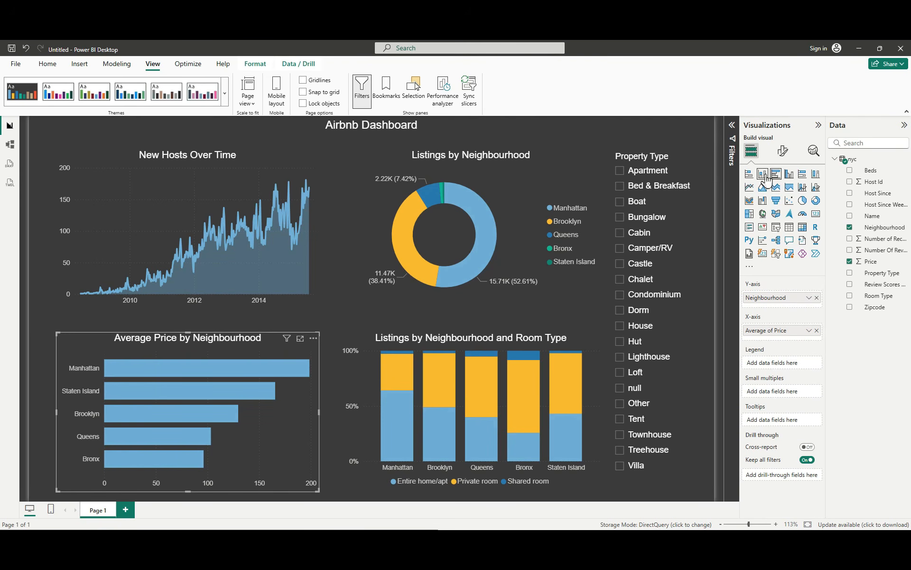
click(785, 151)
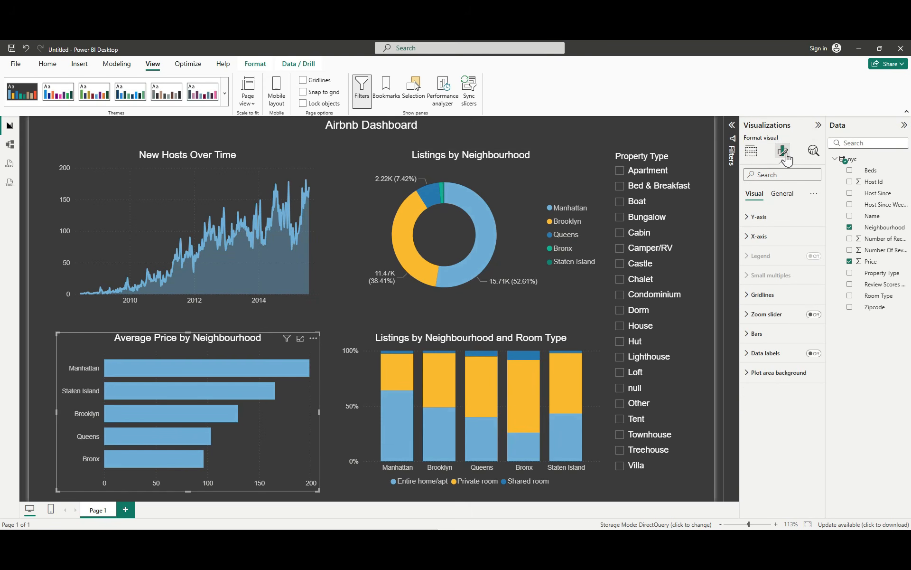
click(813, 353)
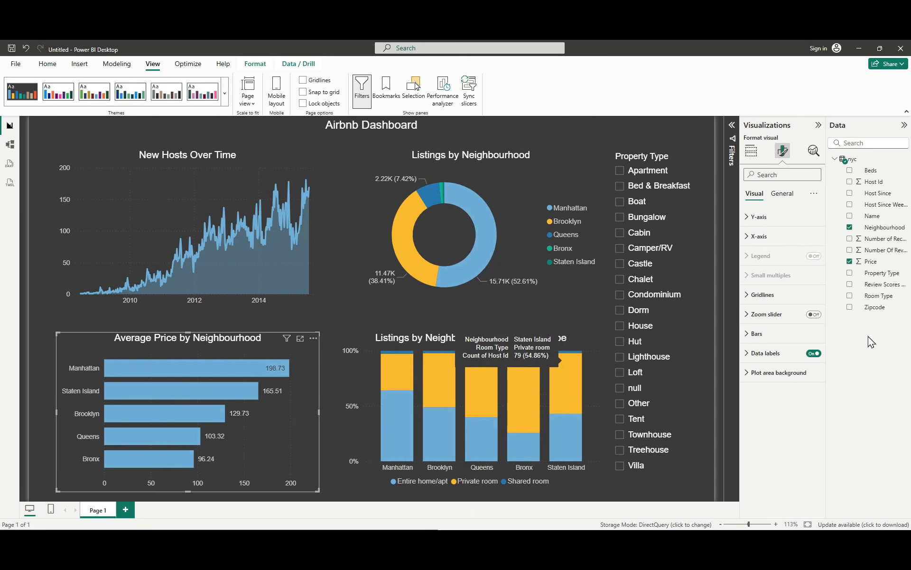
Step: Set the format of the Price column in the nyc table to Currency
click(882, 262)
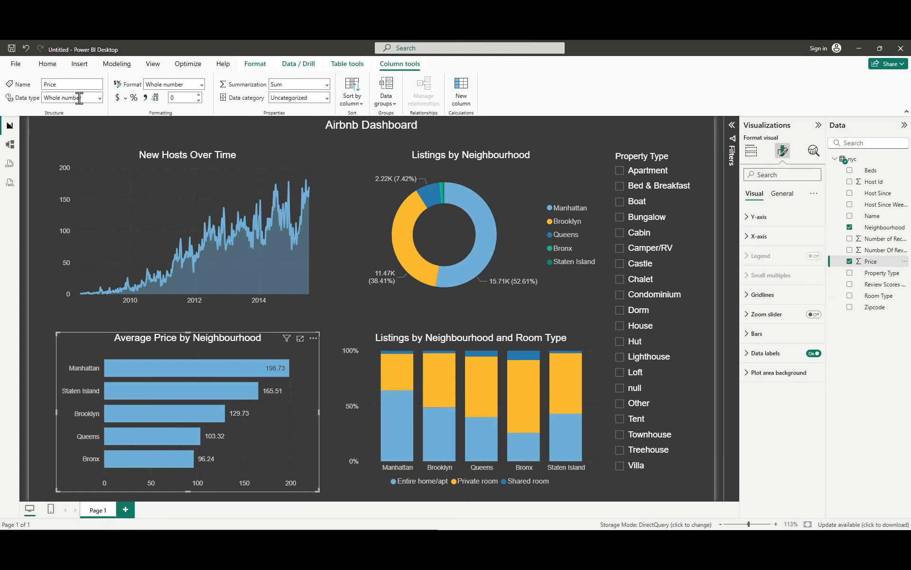
click(201, 84)
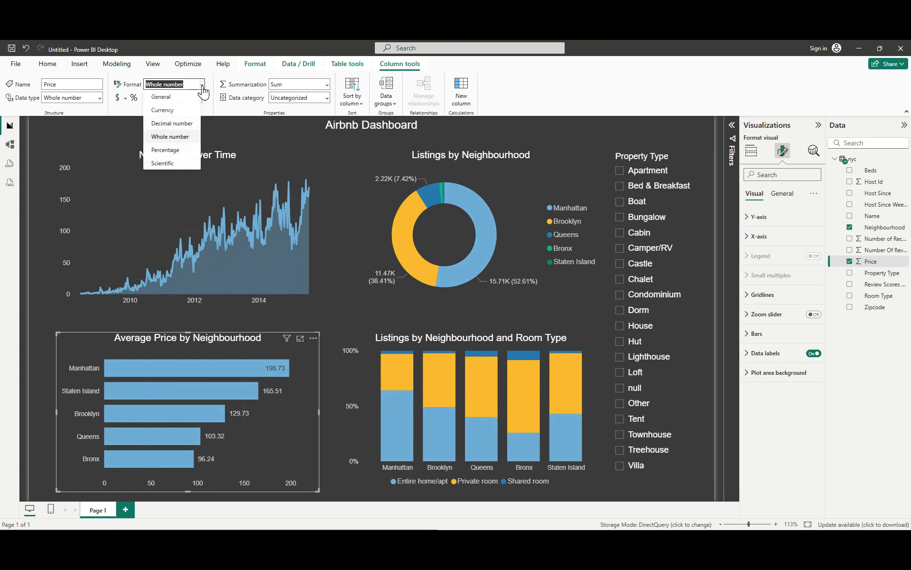
click(183, 111)
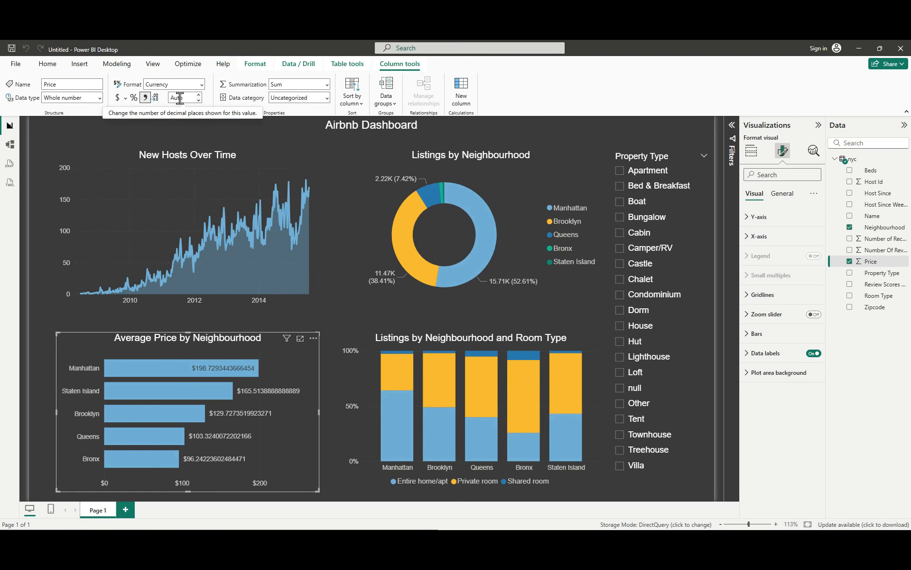
Step: Set the Price column to show 1 decimal place and deselect the Average Price by Neighbourhood chart
click(198, 100)
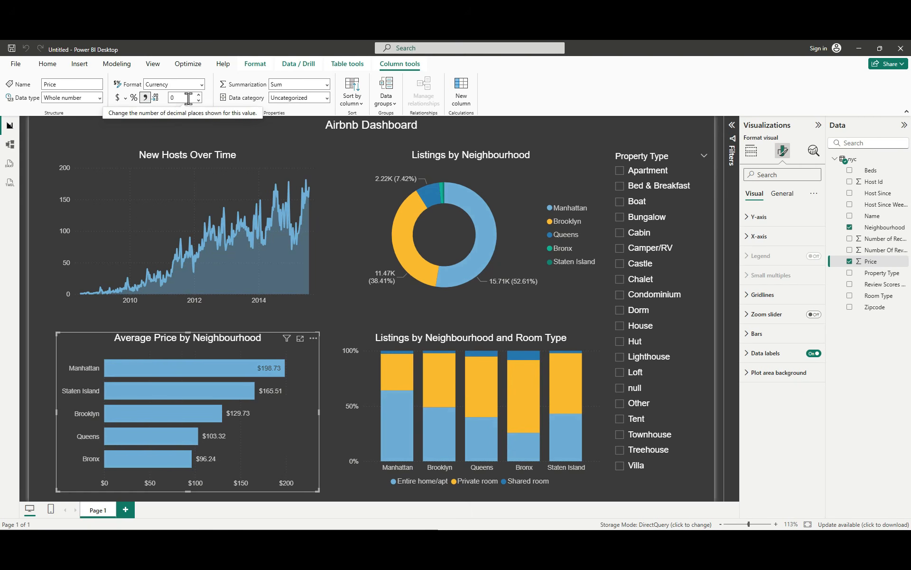
click(198, 94)
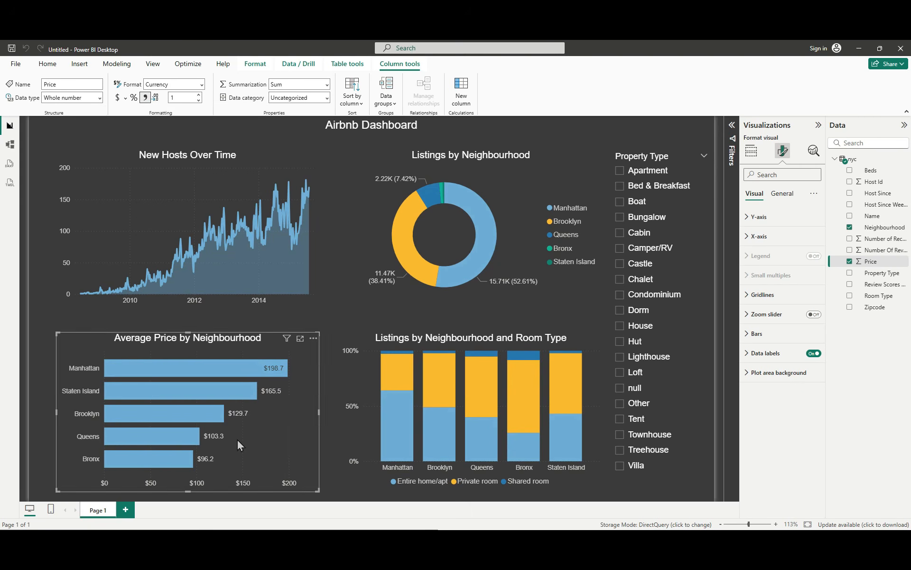
click(339, 496)
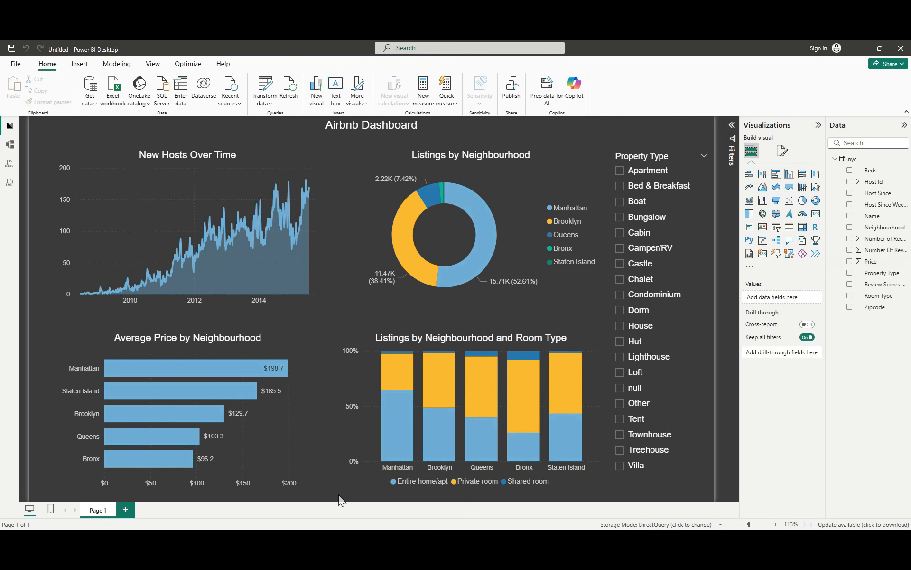
Step: Set the font size of the Airbnb Dashboard title text to 24
click(362, 127)
drag(362, 127, 310, 125)
click(131, 167)
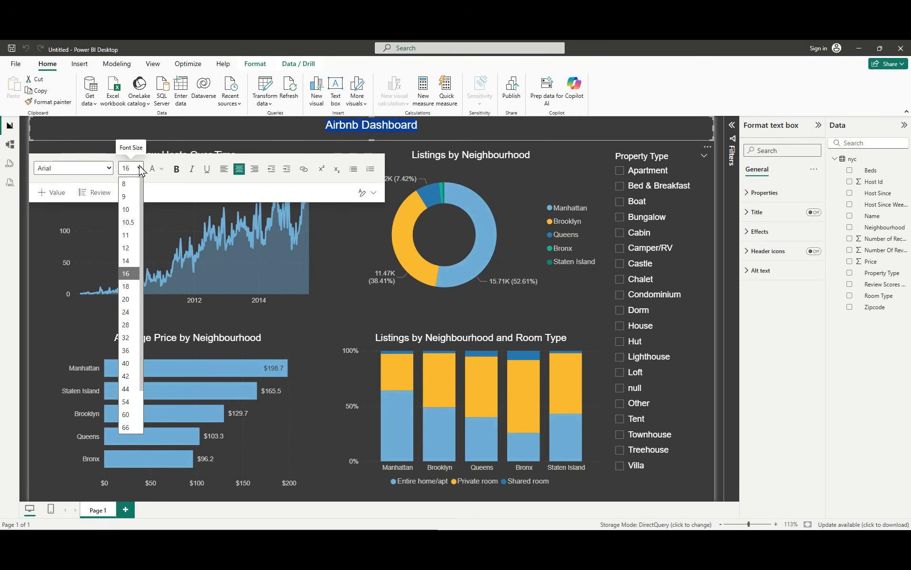
click(127, 304)
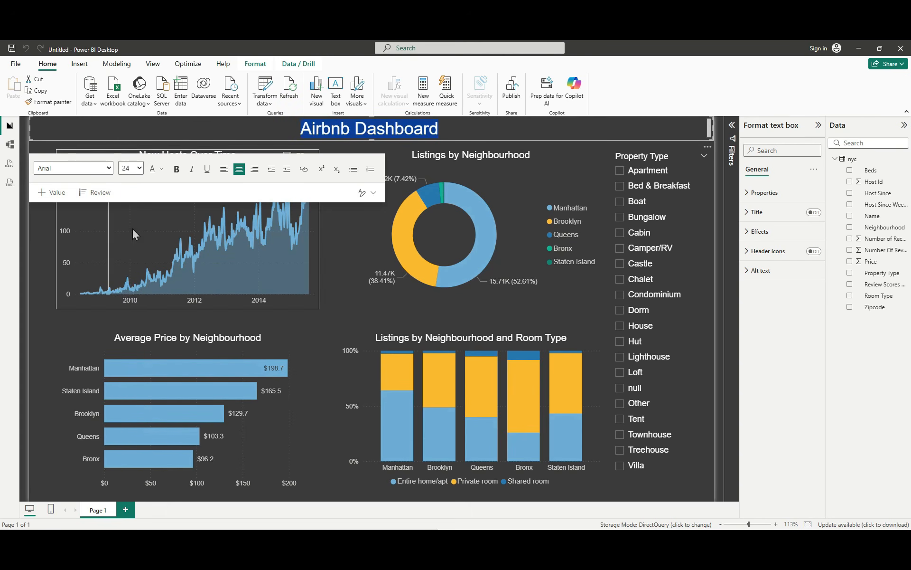
Step: Change the Airbnb Dashboard title font to Cambria, make it bold, and deselect the text box
click(108, 169)
click(83, 235)
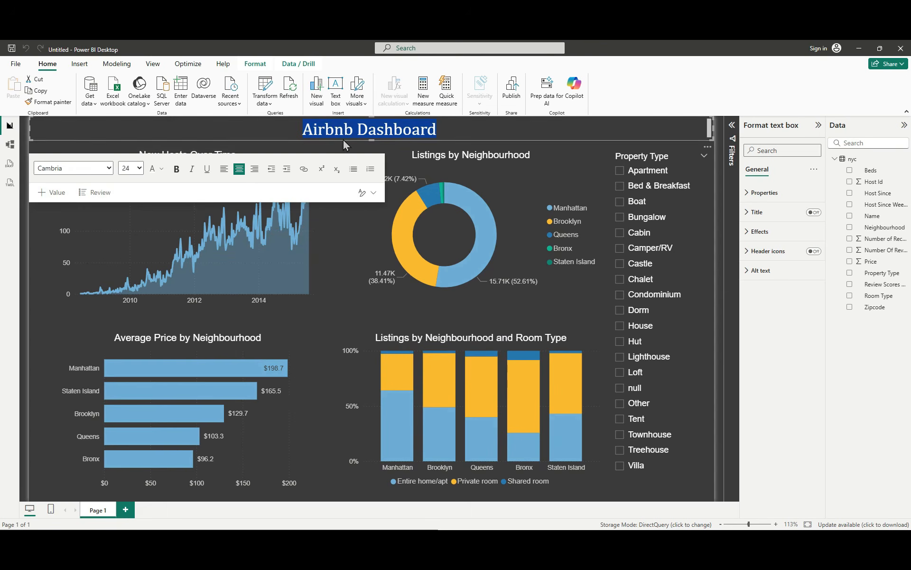
click(110, 168)
click(111, 171)
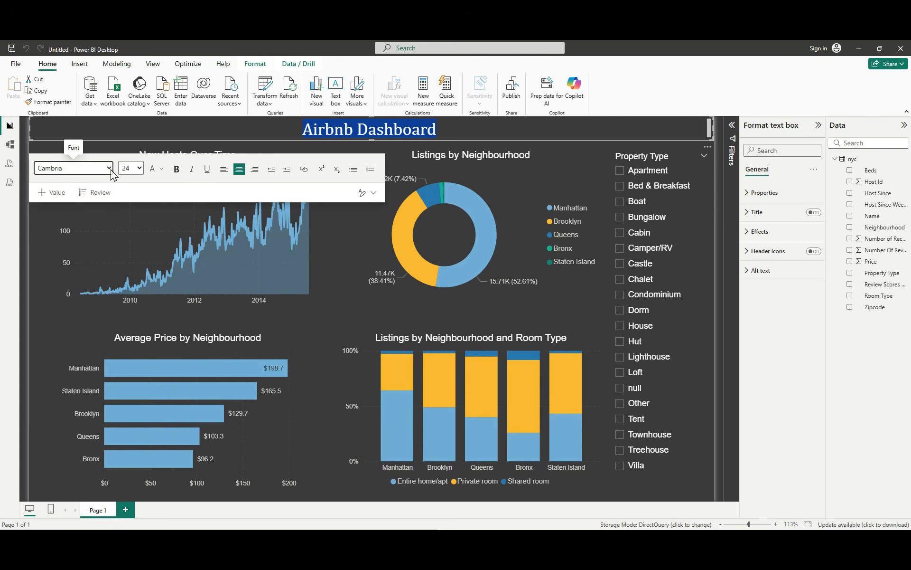
click(177, 169)
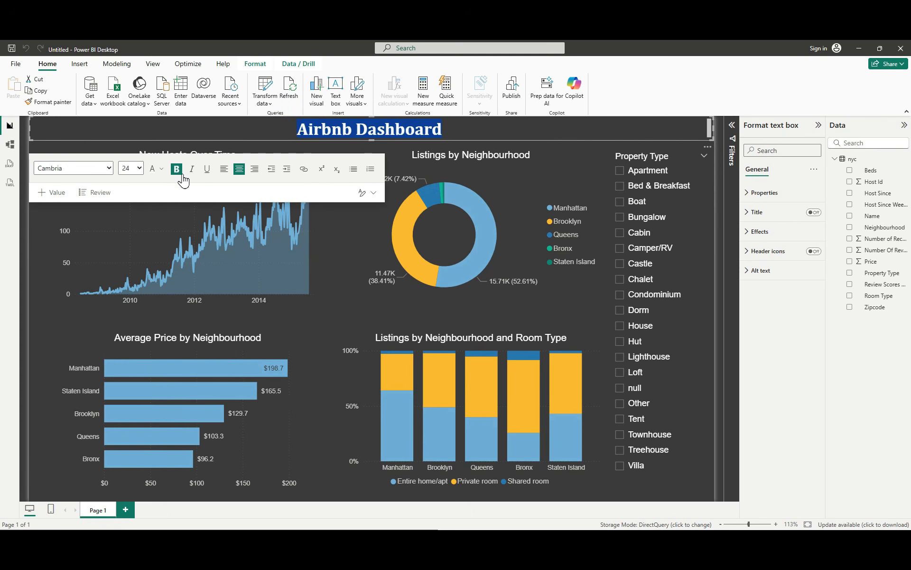
click(332, 333)
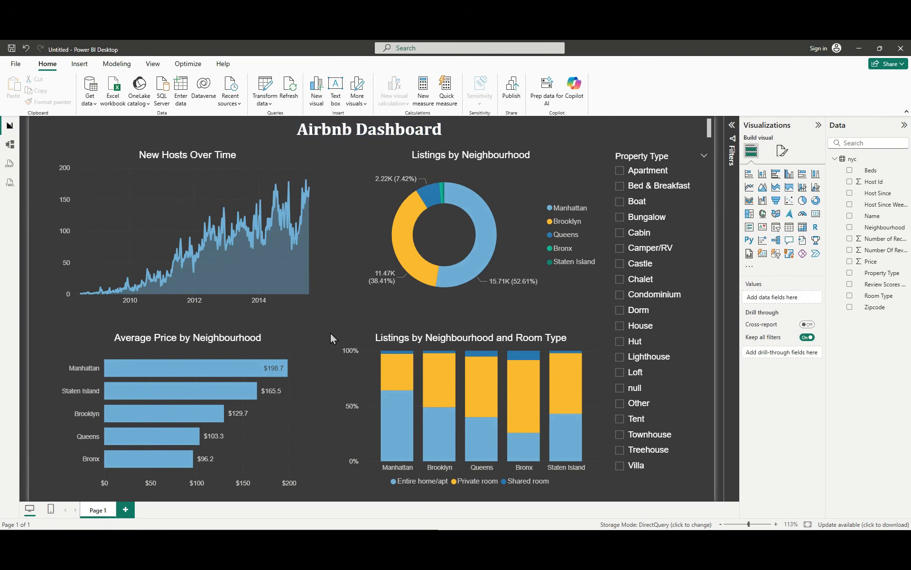
Step: Turn off the X-axis values on the Average Price by Neighbourhood bar chart and deselect it
click(218, 461)
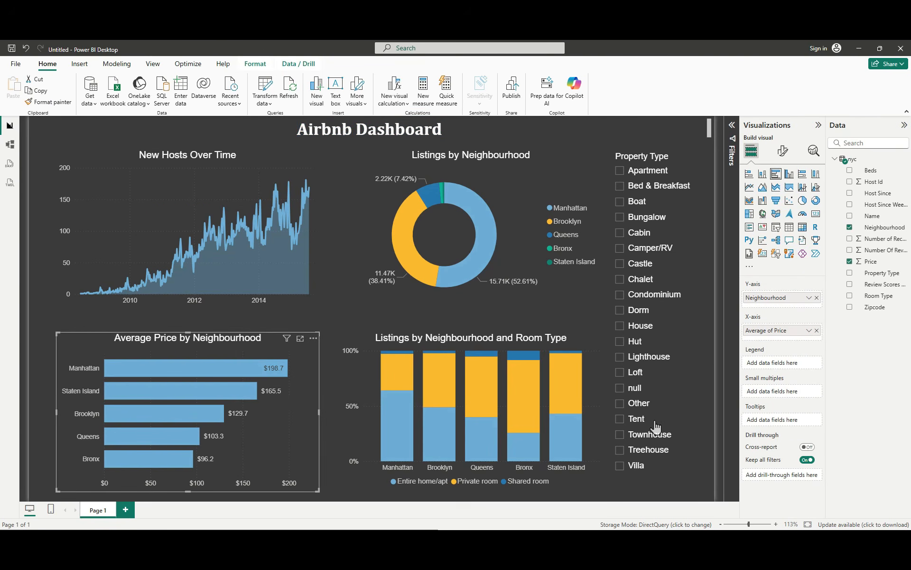
click(783, 152)
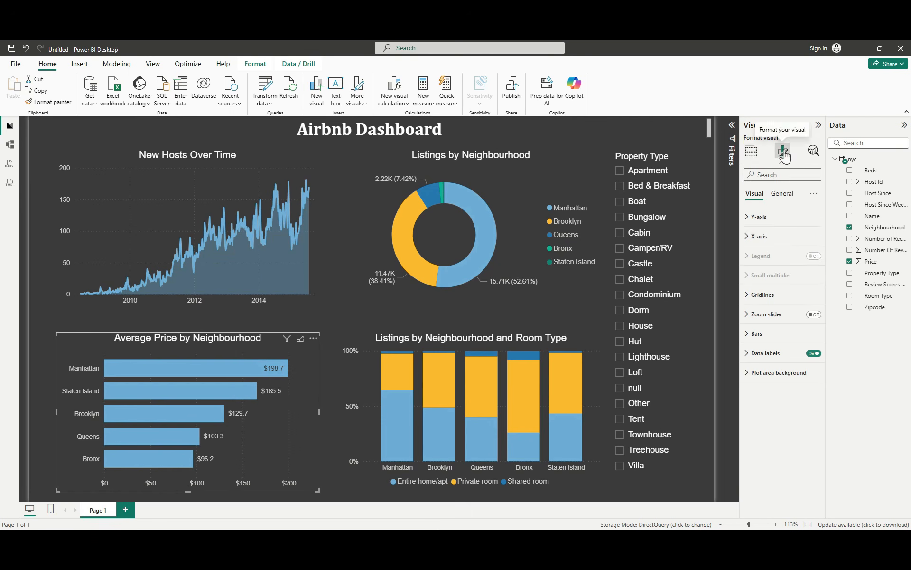
click(758, 236)
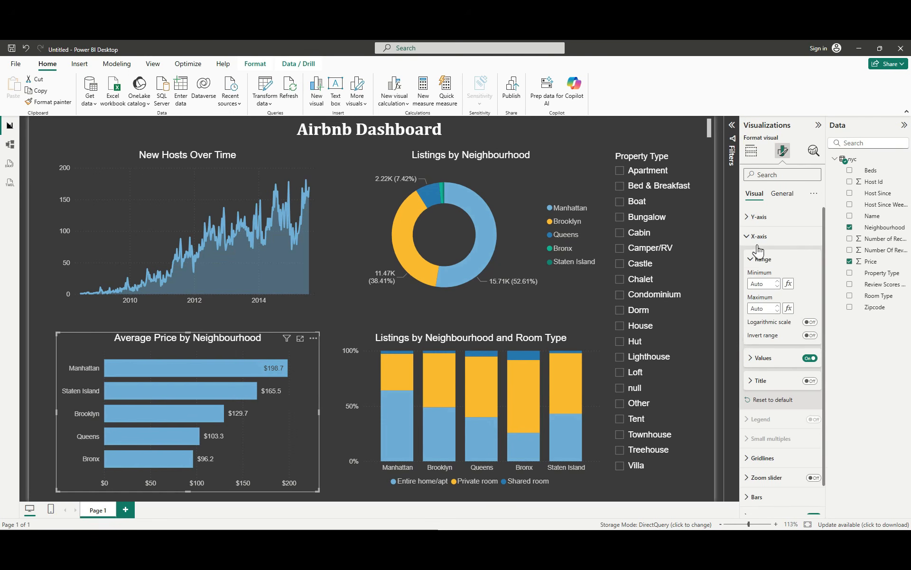
click(808, 359)
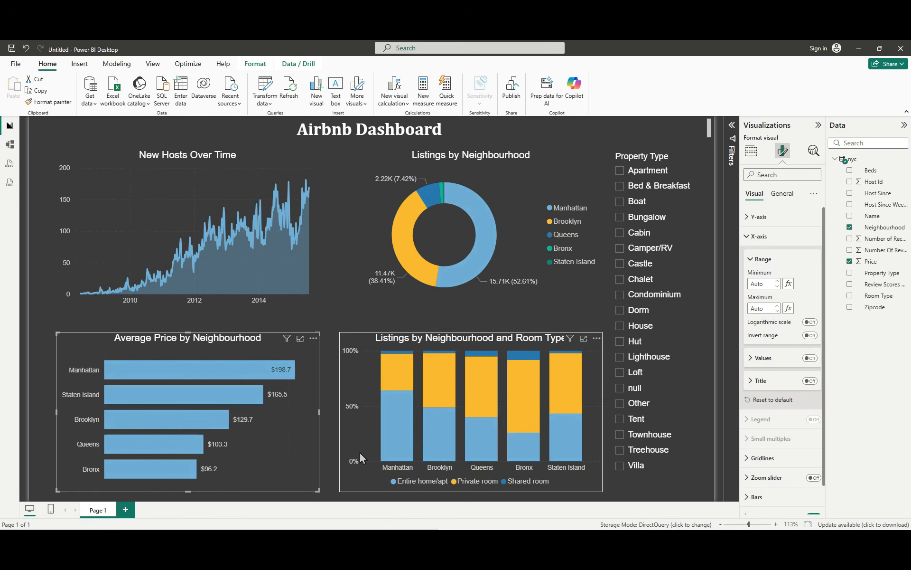
click(340, 498)
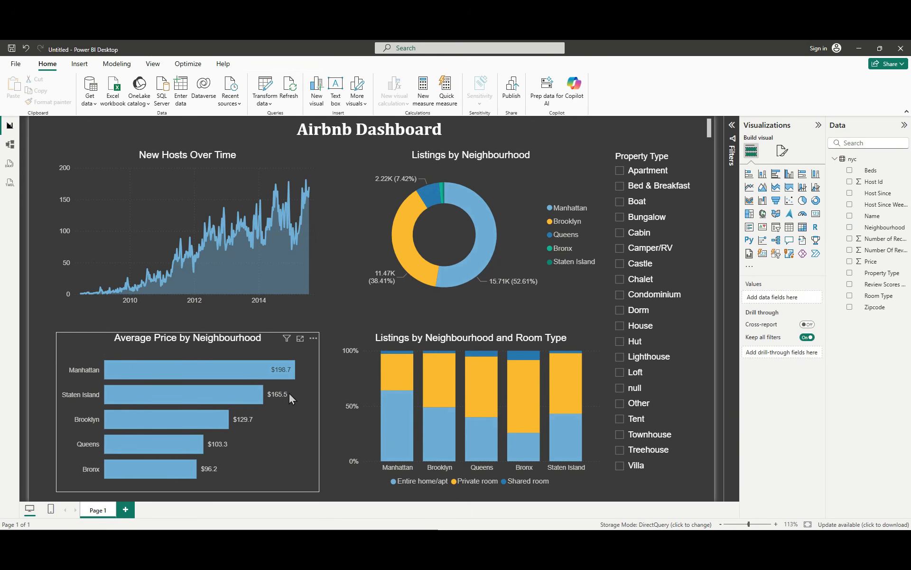